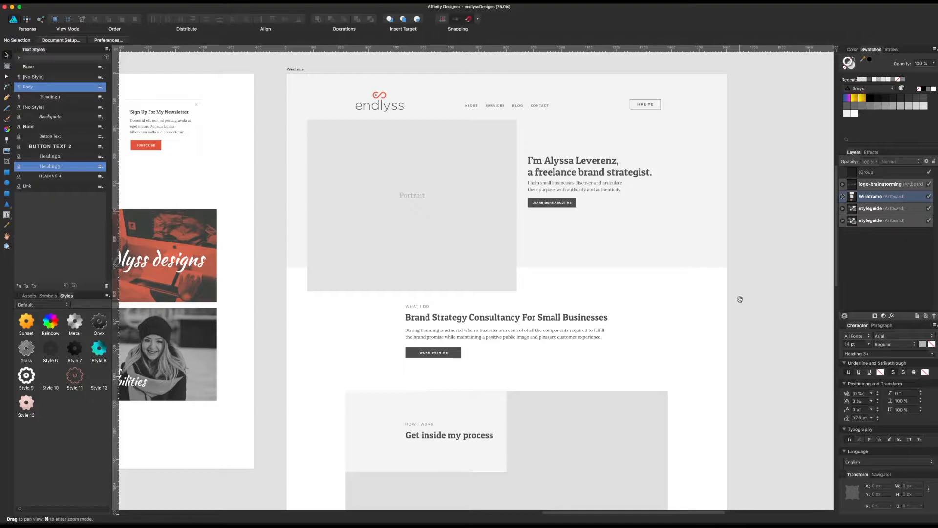
Step: Examine the Wireframe artboard's header, navigation, portrait placeholder and hero area
drag(630, 359, 647, 348)
click(304, 97)
drag(306, 247, 306, 186)
drag(318, 307, 306, 205)
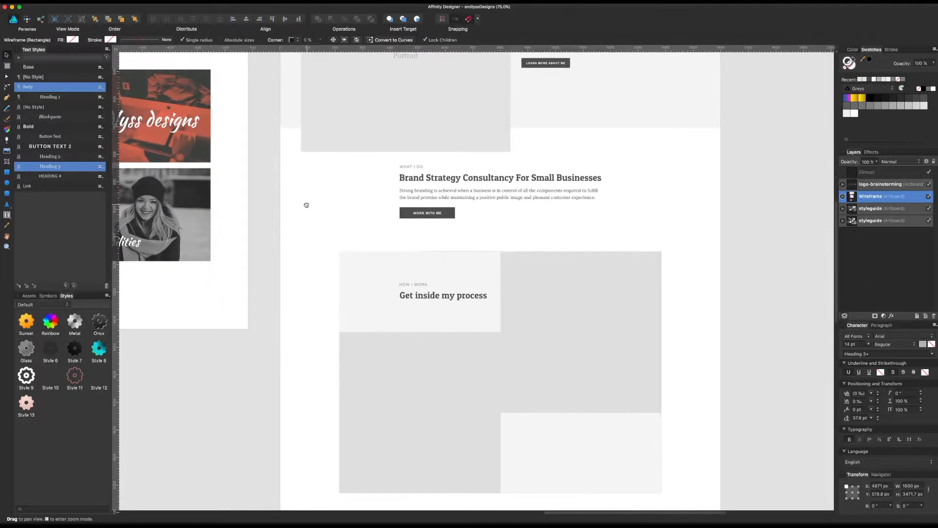
drag(286, 160, 295, 317)
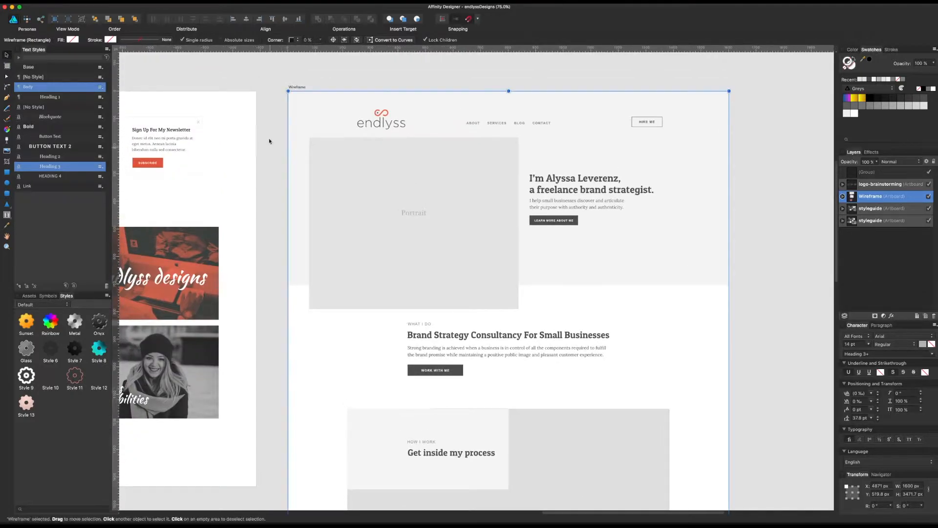
click(304, 157)
click(545, 123)
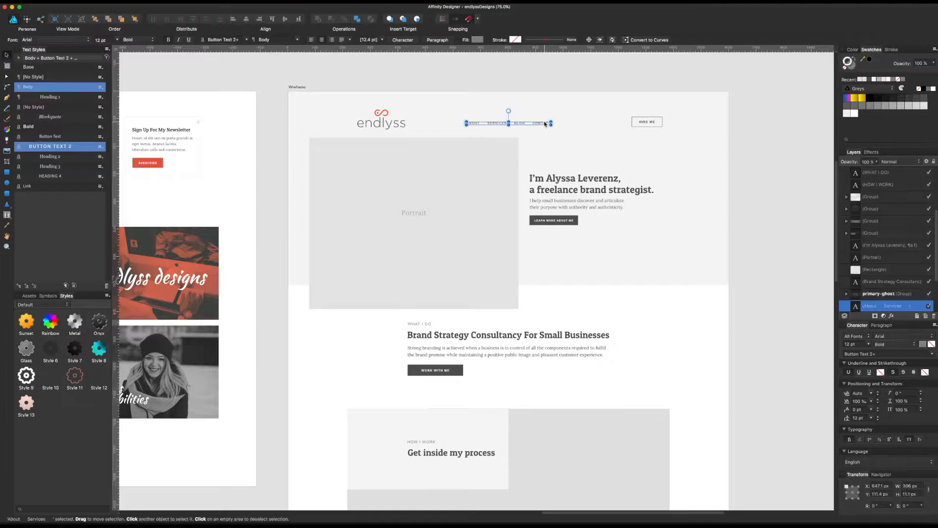
click(730, 126)
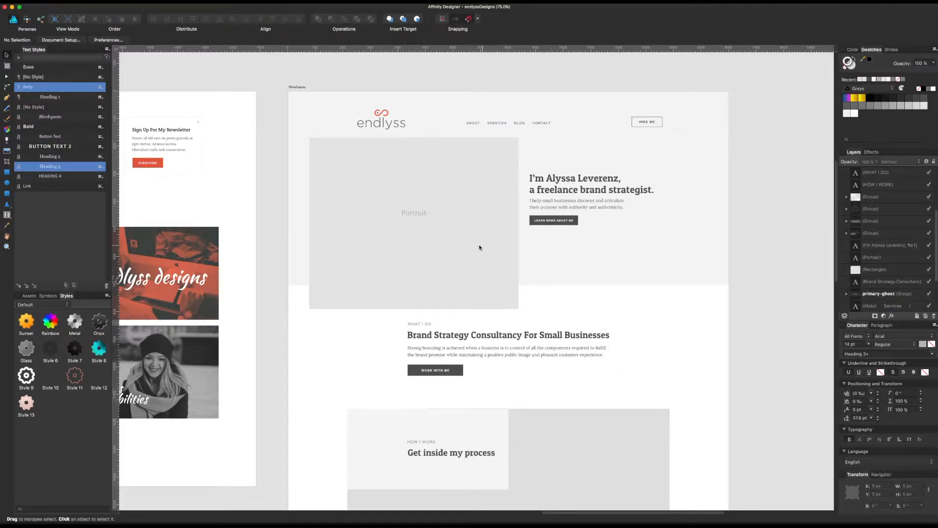
click(459, 245)
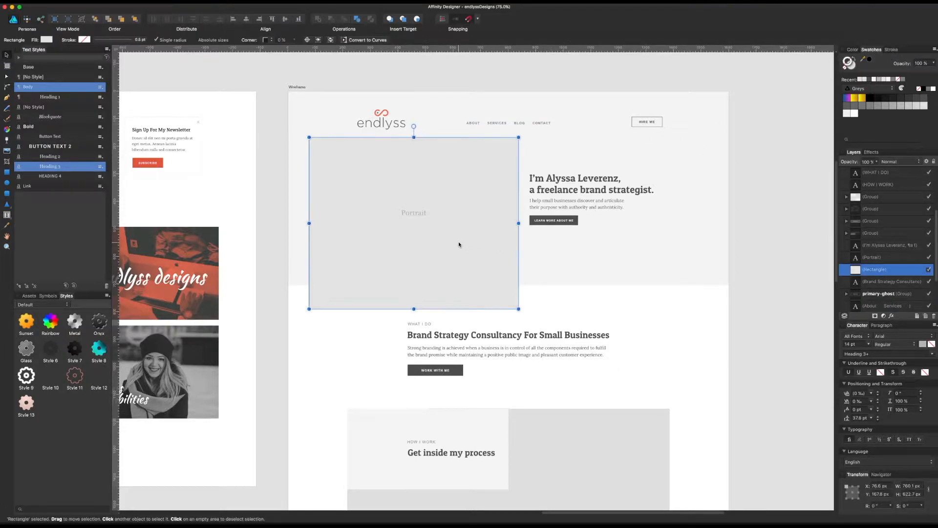
click(408, 214)
click(694, 244)
click(738, 301)
scroll(698, 317, right, 1)
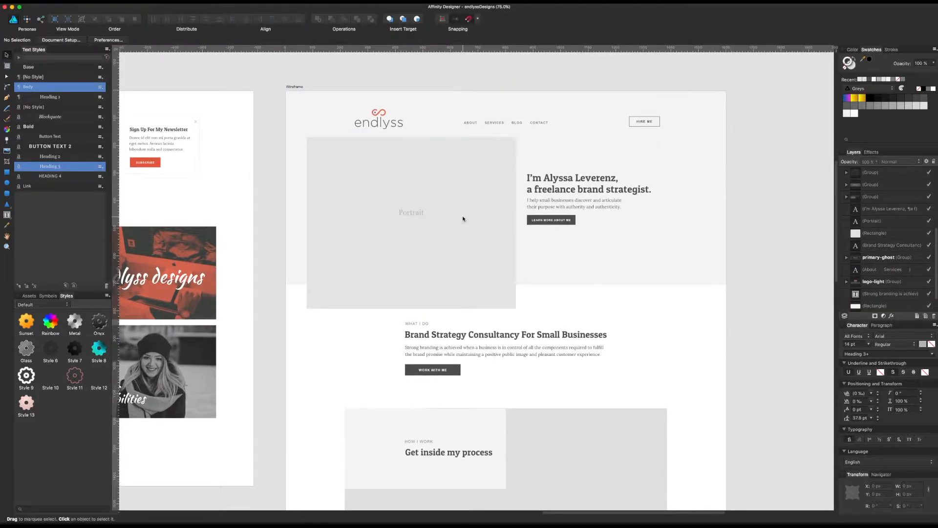
scroll(469, 244, down, 5)
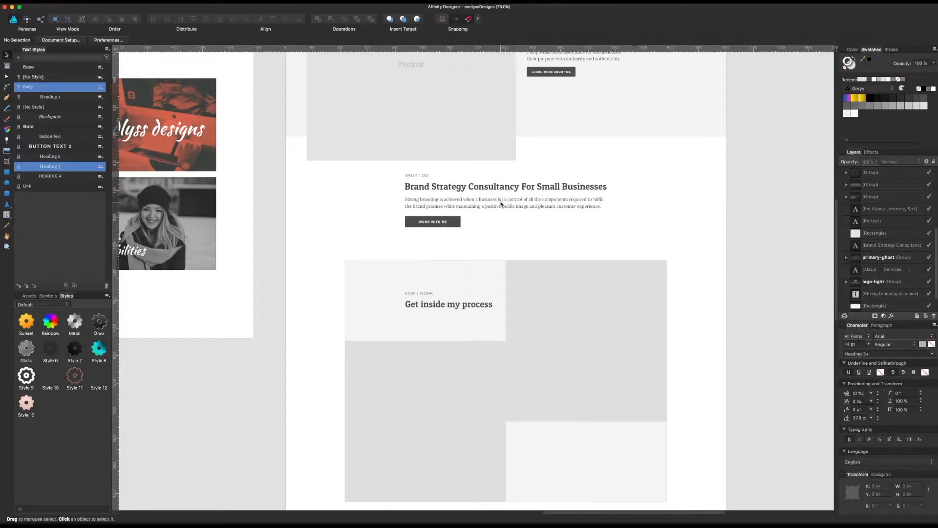
Step: Examine the brand strategy text, process grid and testimonials on the Wireframe artboard
click(501, 204)
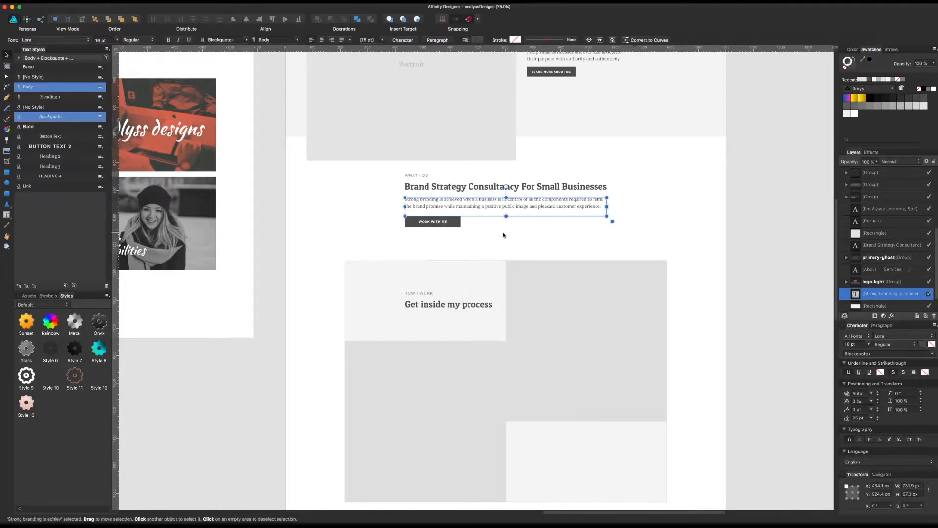
click(475, 308)
scroll(636, 342, down, 3)
scroll(598, 348, down, 4)
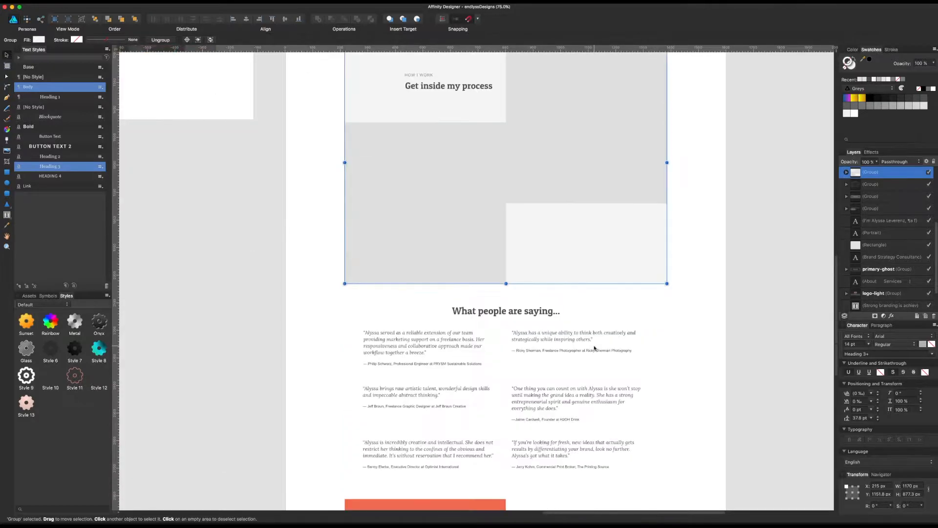
scroll(592, 337, down, 2)
click(572, 372)
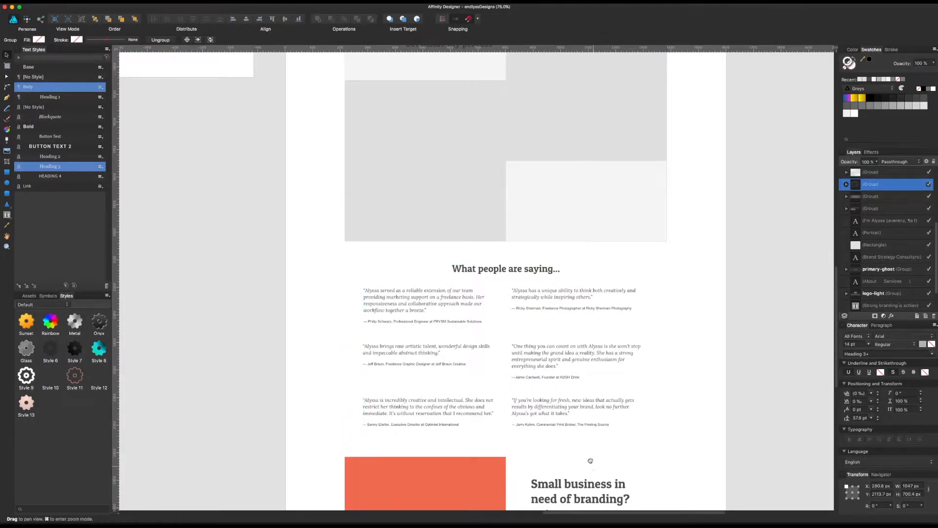
drag(593, 463, 569, 293)
scroll(553, 351, up, 18)
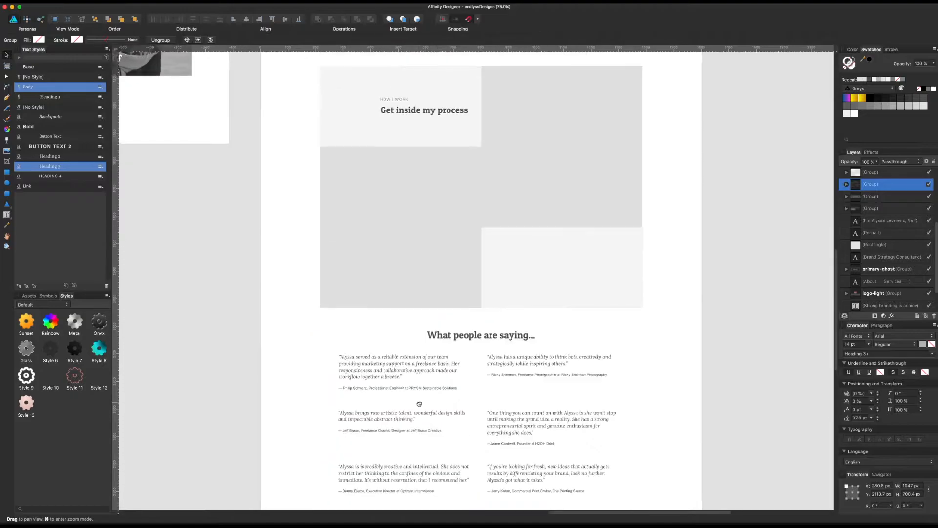
scroll(327, 223, up, 13)
Step: Shorten the Wireframe artboard from its lower edge to a height of about 3375 px and save the document
click(296, 181)
scroll(532, 272, down, 20)
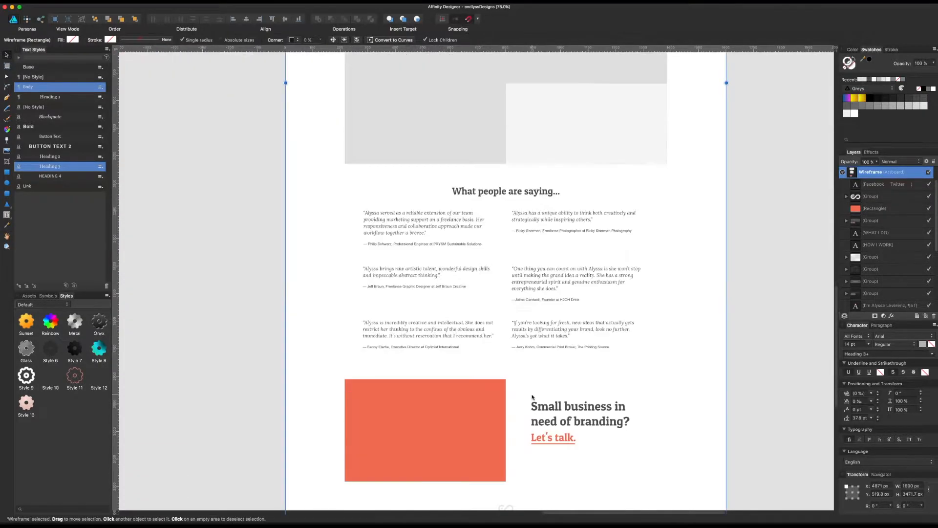
drag(511, 422, 512, 396)
click(520, 423)
scroll(520, 423, up, 20)
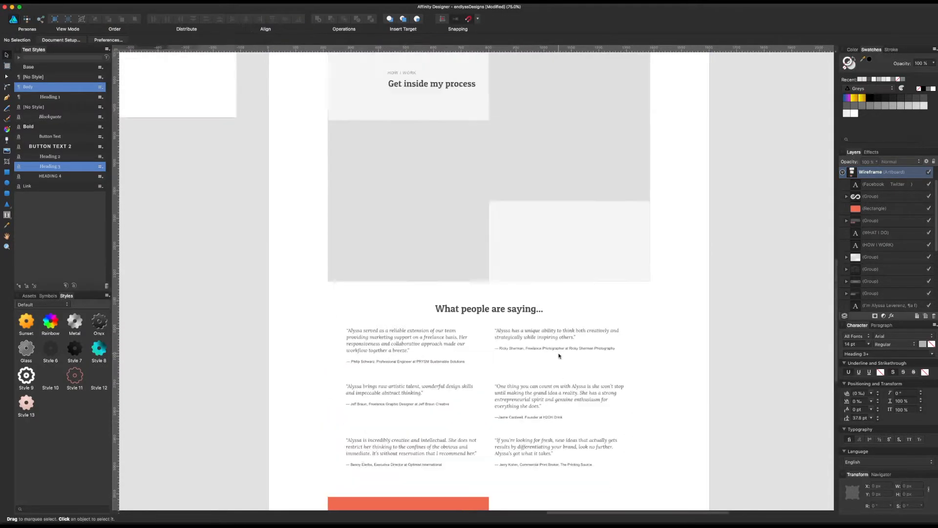
scroll(536, 249, up, 5)
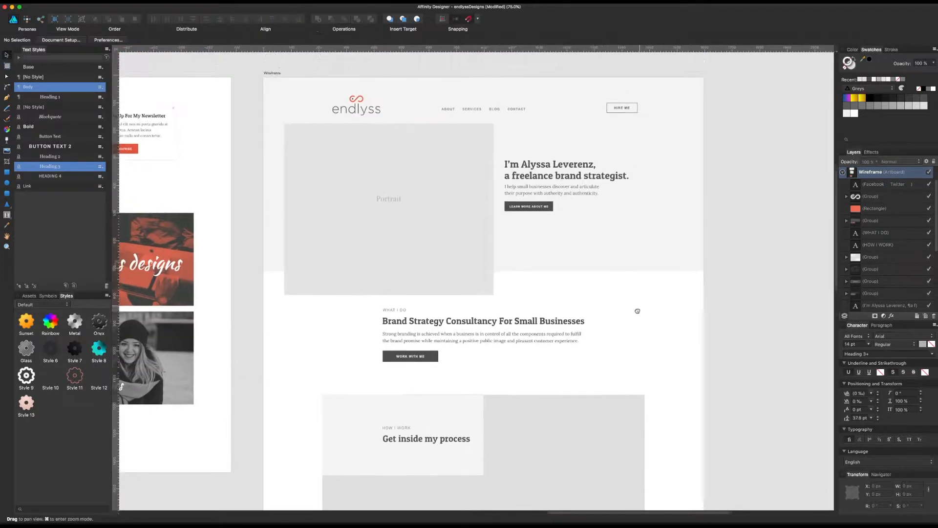
scroll(630, 318, right, 1)
key(super+s)
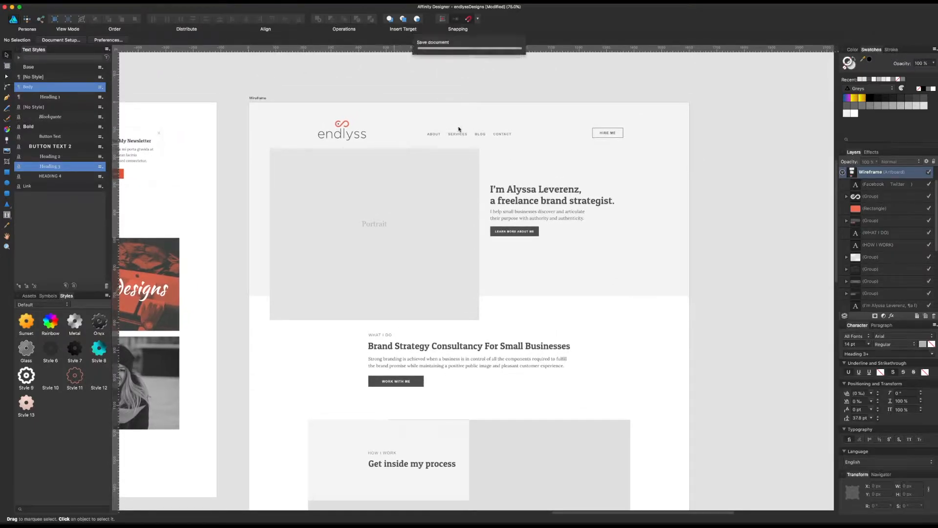
Step: Inspect the navigation links, hero background rectangle and intro text group on the Wireframe artboard
click(442, 134)
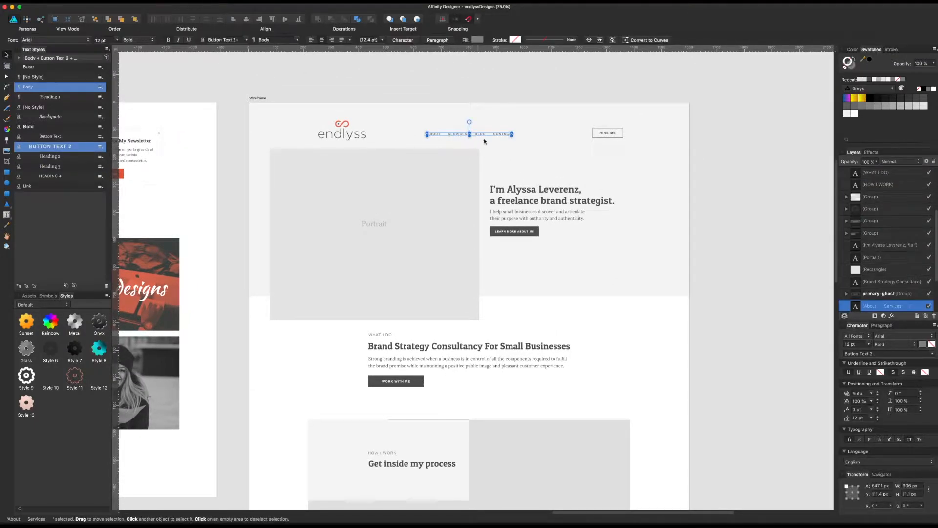
click(692, 175)
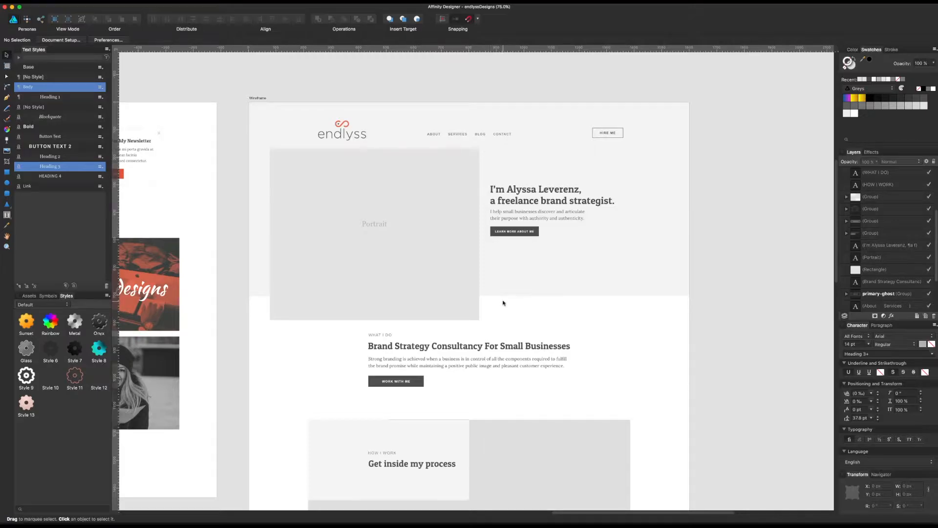
scroll(492, 316, down, 2)
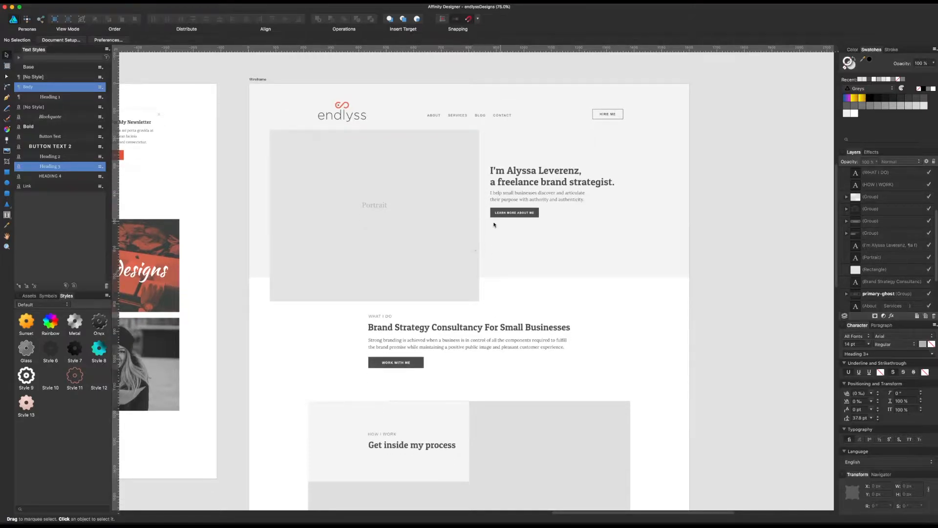
click(251, 226)
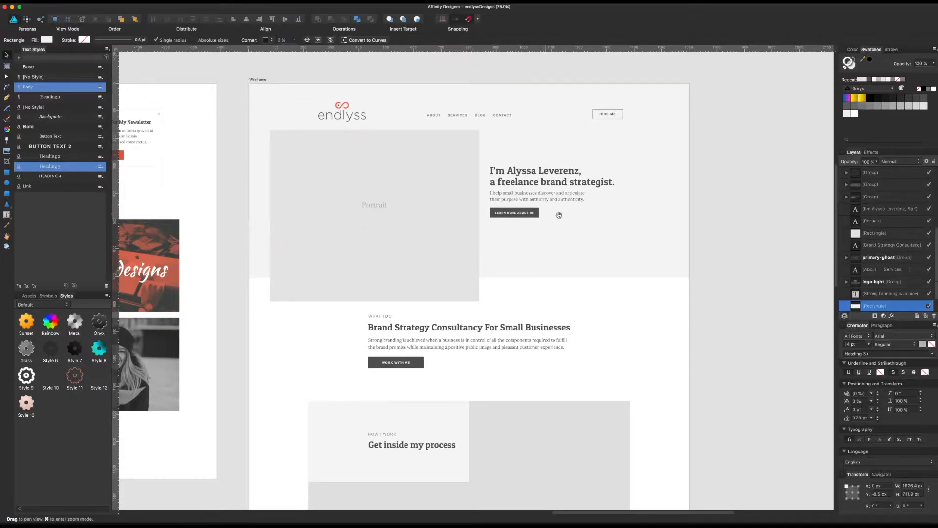
scroll(552, 234, up, 4)
scroll(553, 235, right, 5)
scroll(762, 174, right, 3)
scroll(762, 174, up, 1)
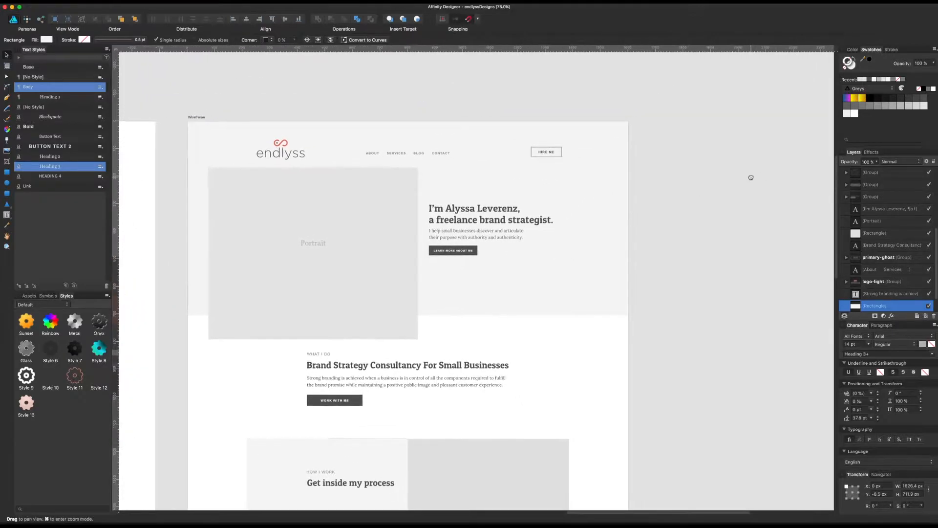
click(733, 177)
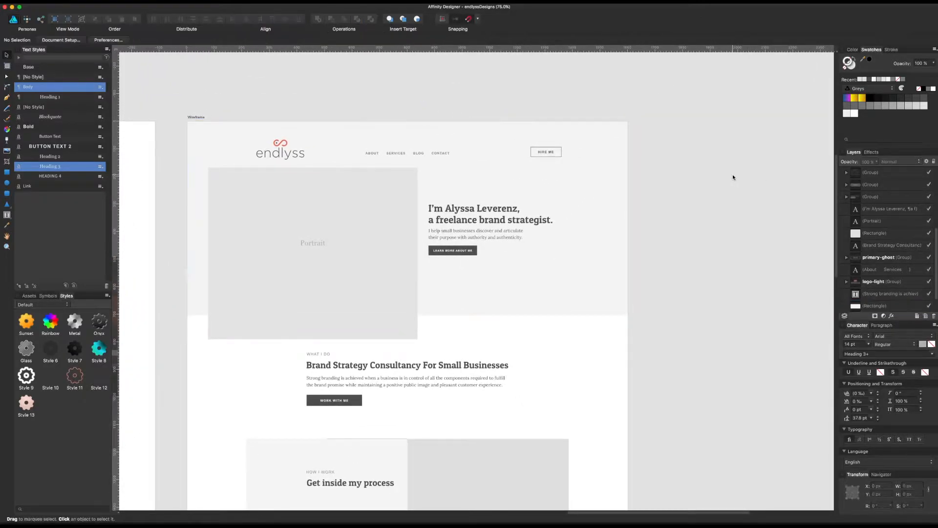
click(523, 224)
click(504, 248)
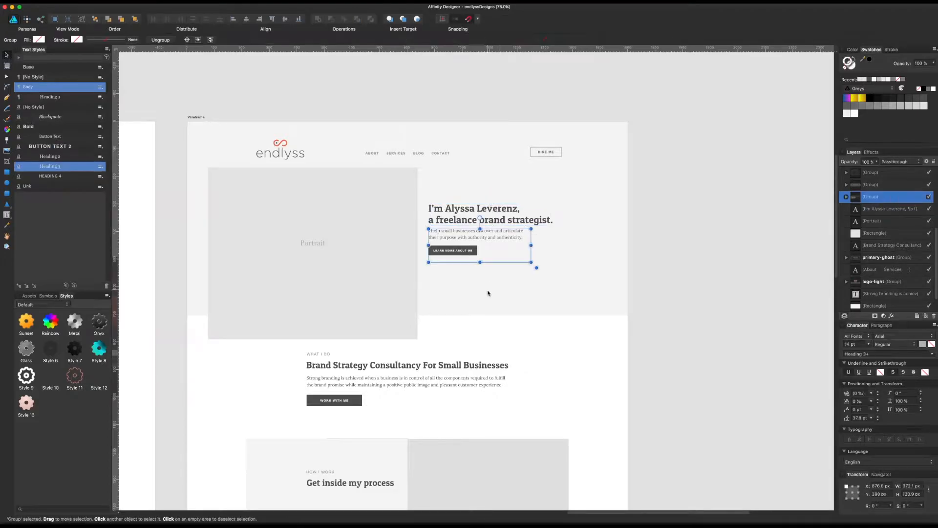
click(655, 258)
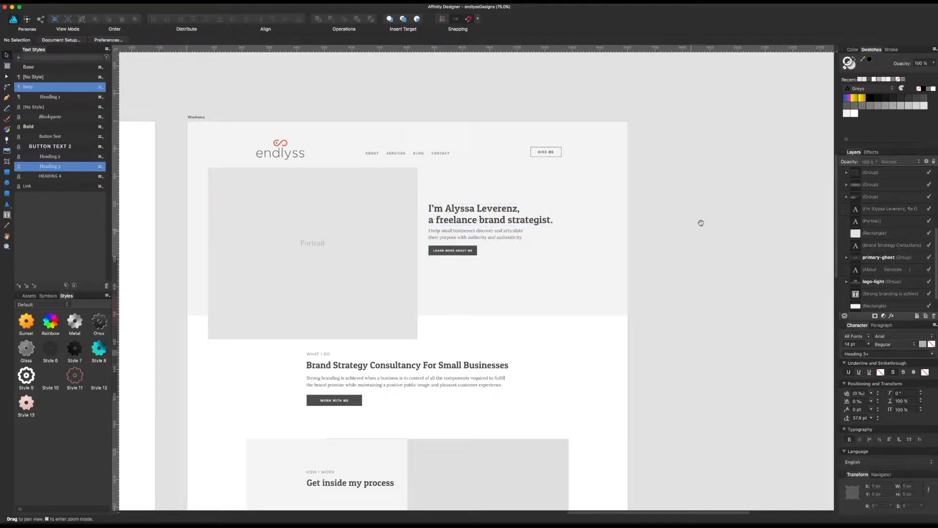
Step: Duplicate the Wireframe artboard and place the copy beside the original at about X 6606 px
scroll(702, 215, right, 1)
click(191, 118)
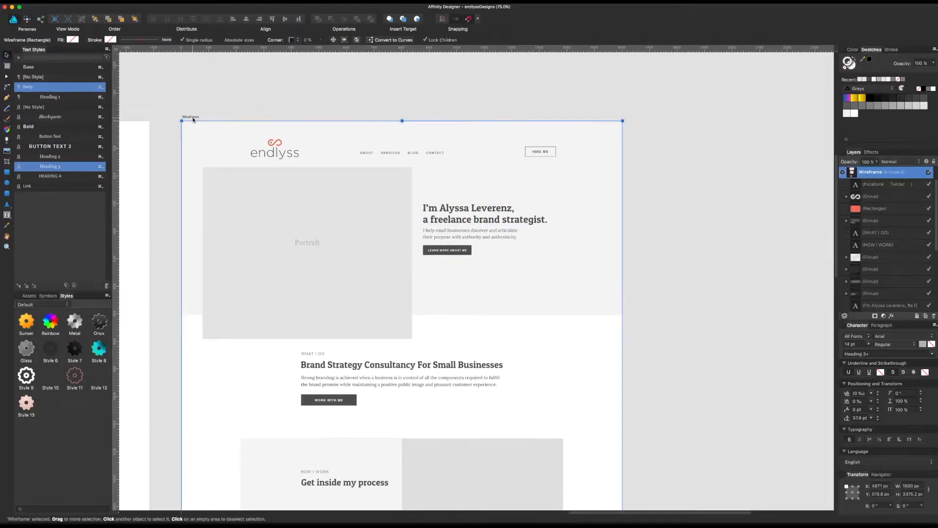
drag(199, 119, 653, 134)
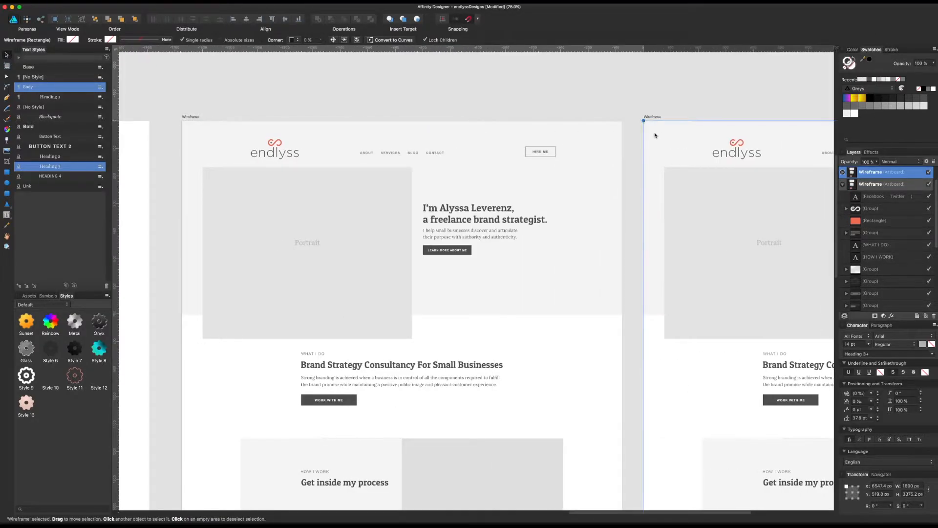
click(671, 104)
scroll(432, 115, right, 15)
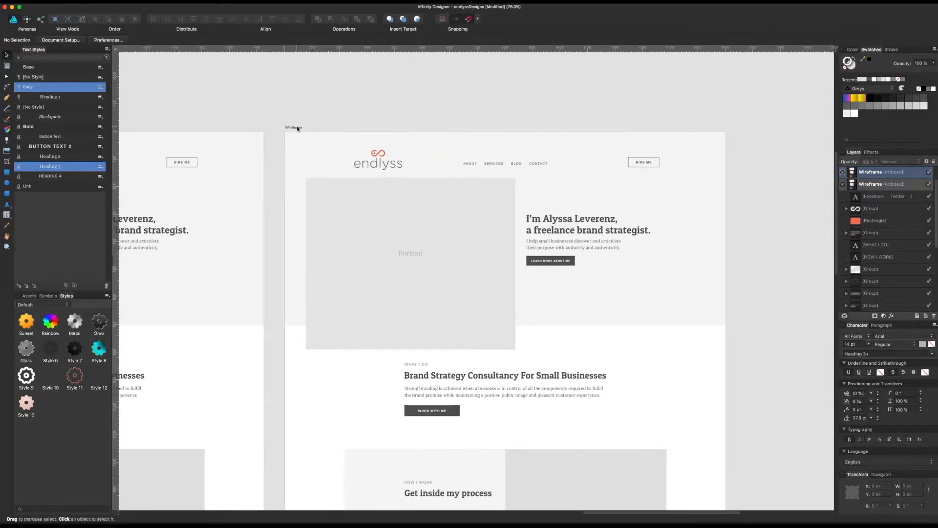
click(313, 128)
Step: Delete the header, hero and "What I do" content, including the "Work with me" button, from the copied artboard
key(super+a)
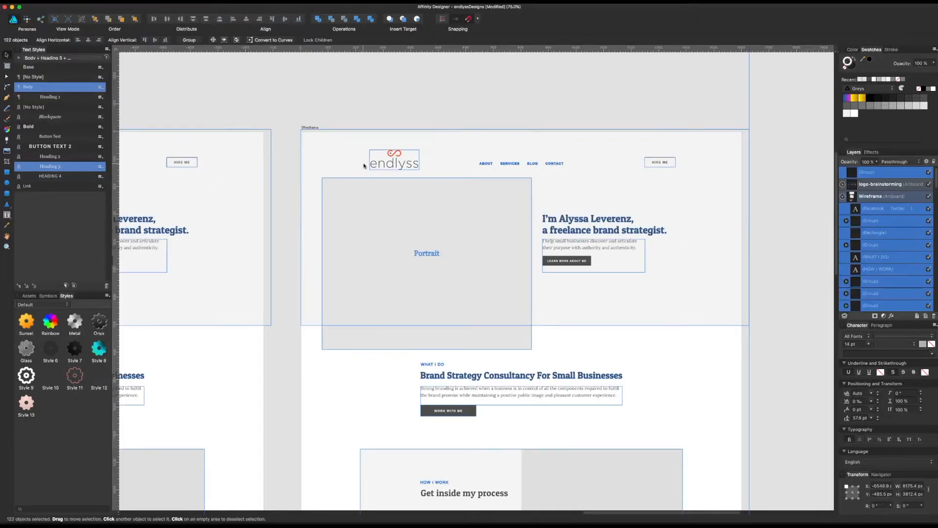
drag(297, 115, 760, 410)
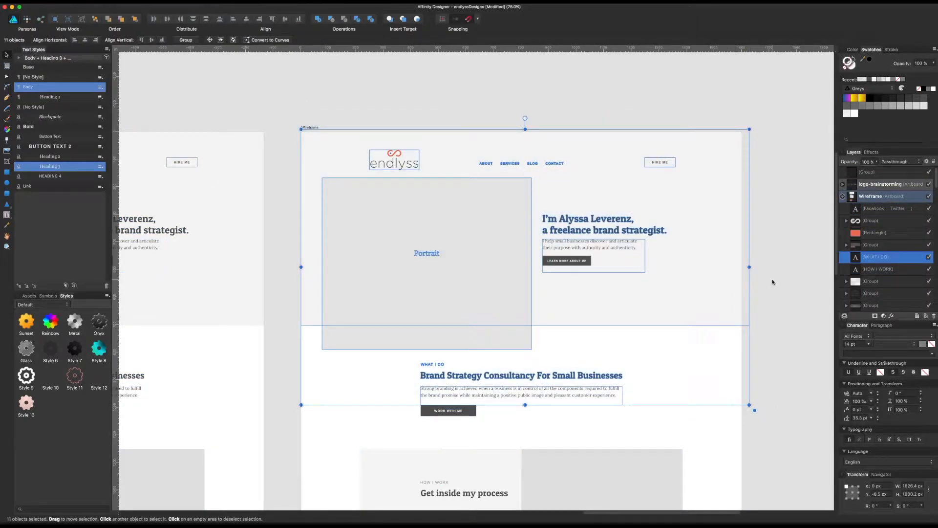
key(Delete)
click(434, 409)
key(Delete)
Step: Delete the "Get inside my process" grid and the testimonials section from the copied artboard
scroll(399, 360, down, 5)
drag(321, 224, 719, 467)
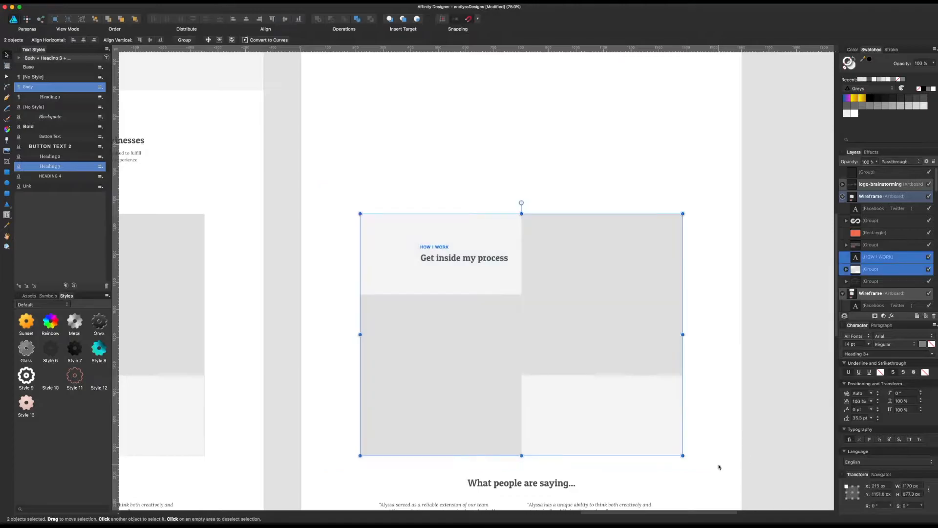
key(Delete)
scroll(694, 464, down, 7)
drag(322, 200, 717, 396)
key(Delete)
scroll(581, 313, down, 4)
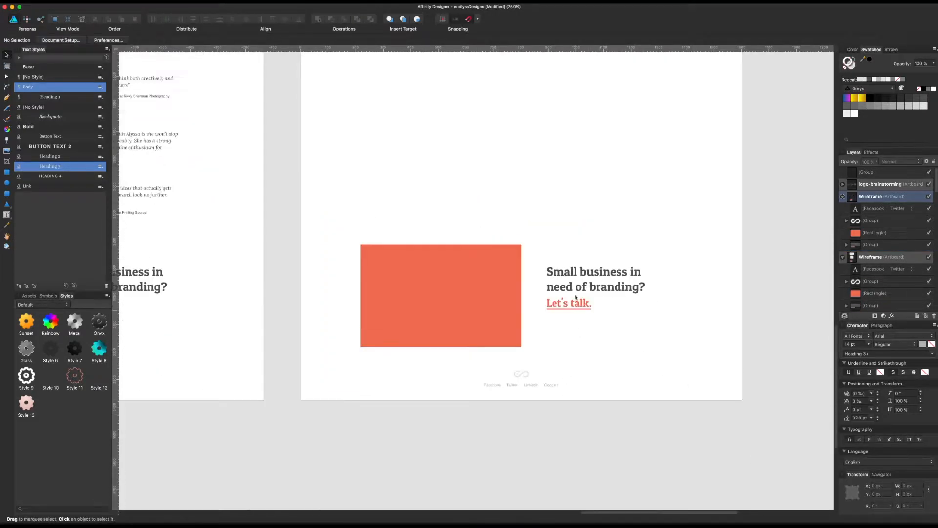
Step: Delete the "Small business in need of branding?" text and orange rectangle from the copied artboard, keep the footer, and save the document
click(577, 306)
key(Delete)
click(495, 299)
key(Delete)
click(527, 375)
click(530, 386)
click(530, 385)
click(542, 491)
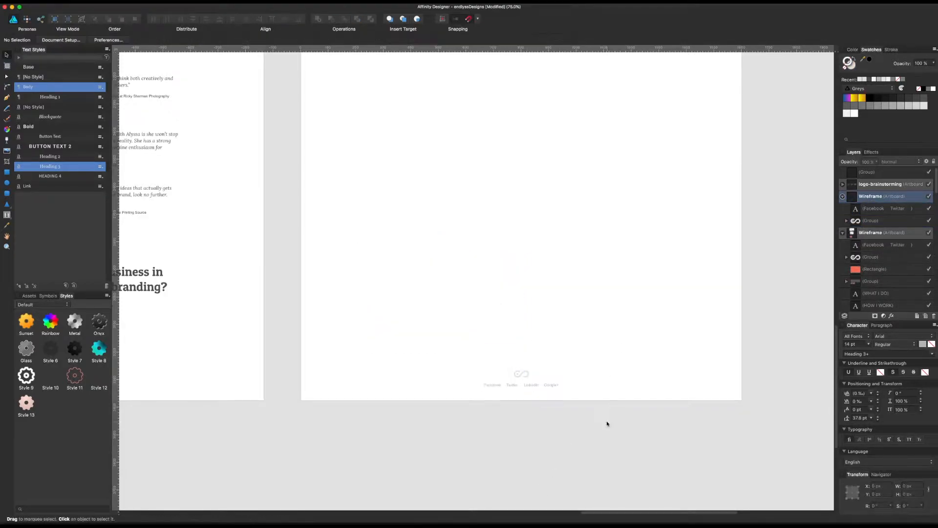
scroll(587, 306, up, 15)
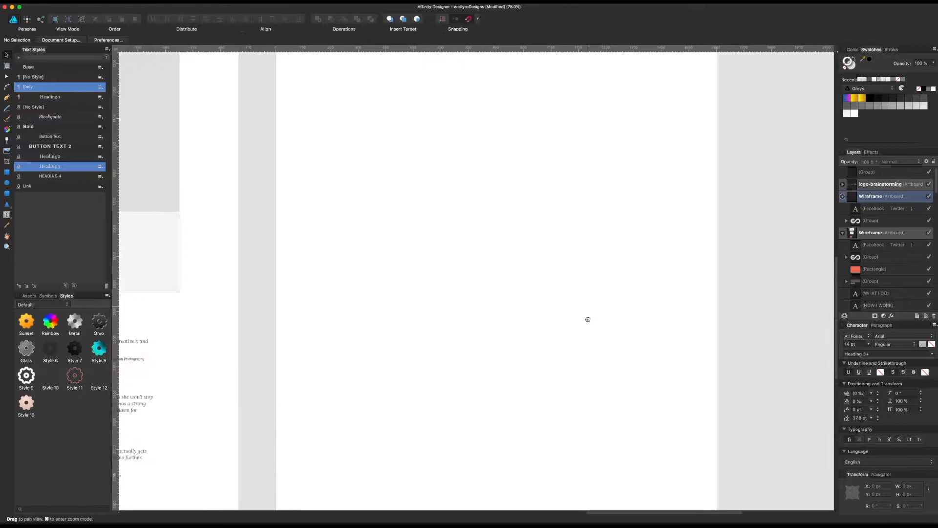
key(super+s)
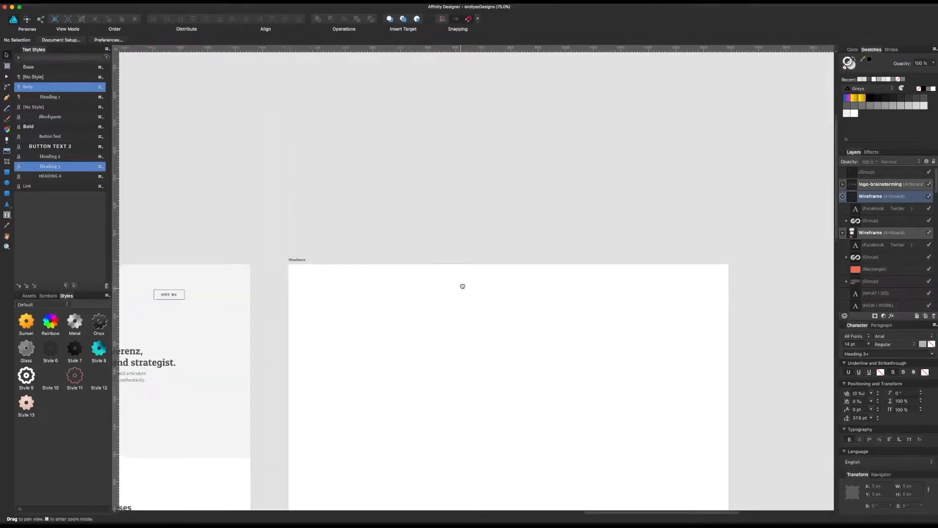
Step: Rename the emptied artboard copy as Home
scroll(480, 260, down, 5)
click(282, 176)
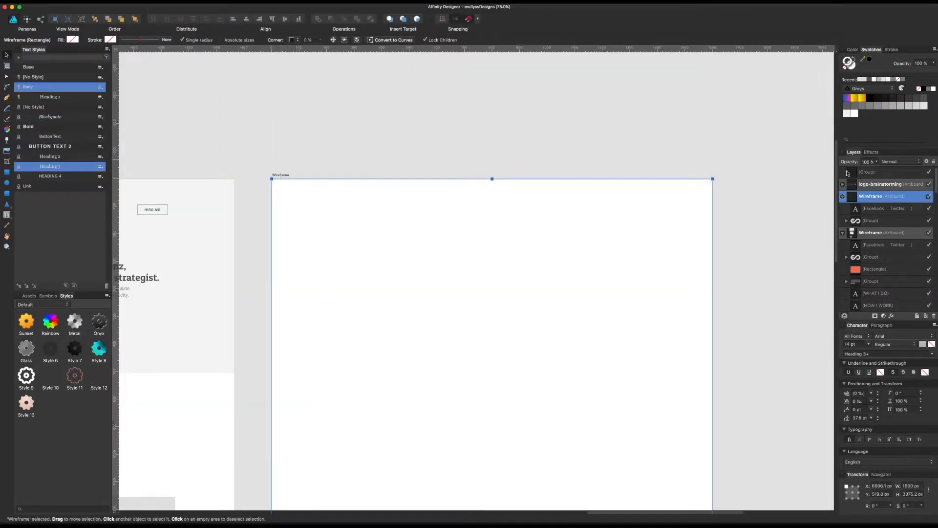
double_click(870, 196)
text(Home)
key(Return)
click(582, 89)
Step: Copy the light grey hero background rectangle from the Wireframe artboard and paste it onto the Home artboard
drag(567, 150, 664, 118)
drag(489, 199, 738, 261)
drag(617, 250, 586, 225)
click(534, 231)
key(super+c)
drag(670, 241, 381, 225)
click(453, 226)
key(super+v)
Step: Resize the pasted hero rectangle to span the Home artboard's full 1600 px width, flush with its top edge at about 703 px high
drag(251, 226, 706, 221)
click(552, 98)
click(520, 184)
drag(301, 233, 305, 234)
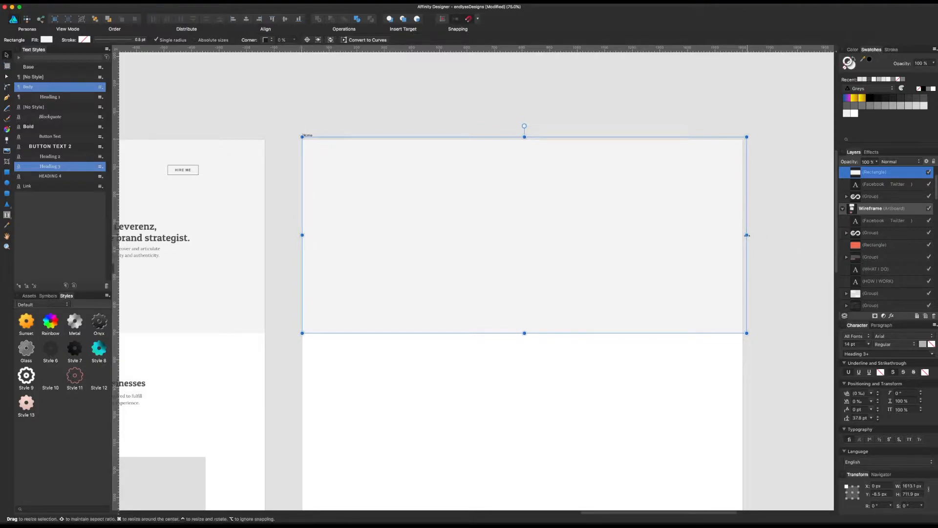
drag(745, 235, 743, 235)
drag(523, 137, 523, 140)
click(493, 403)
click(514, 308)
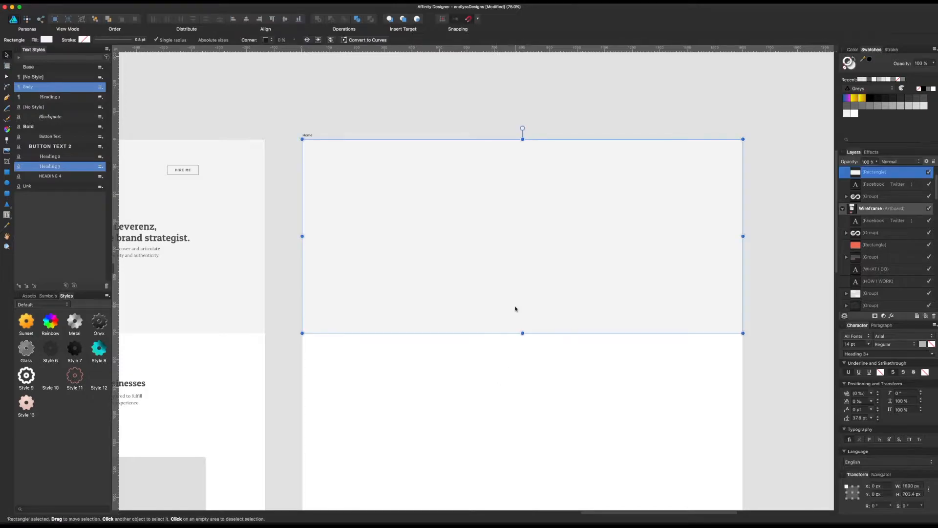
click(192, 295)
scroll(538, 287, left, 6)
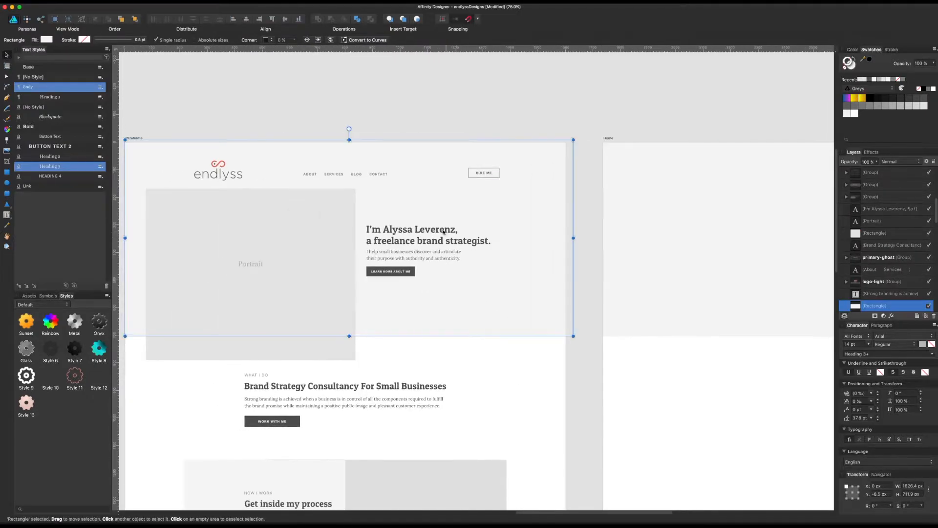
click(234, 175)
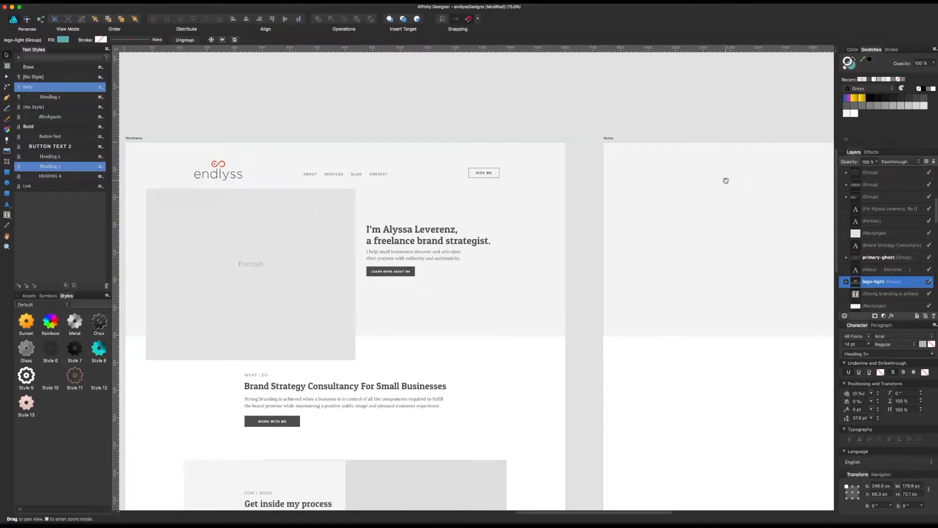
scroll(727, 180, right, 7)
Step: Load the Endlyss Designs Bold palette and fill the Home hero rectangle with its orange-red swatch
click(479, 219)
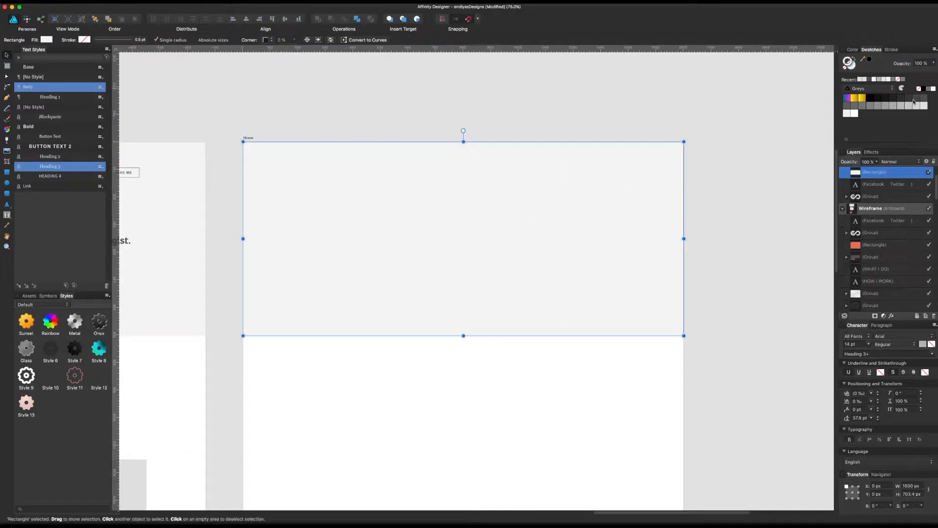
click(890, 91)
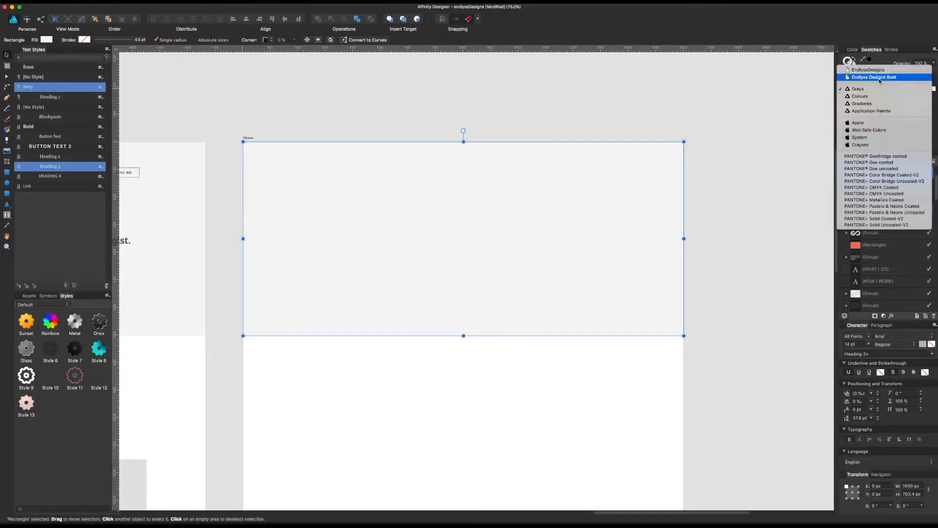
click(865, 74)
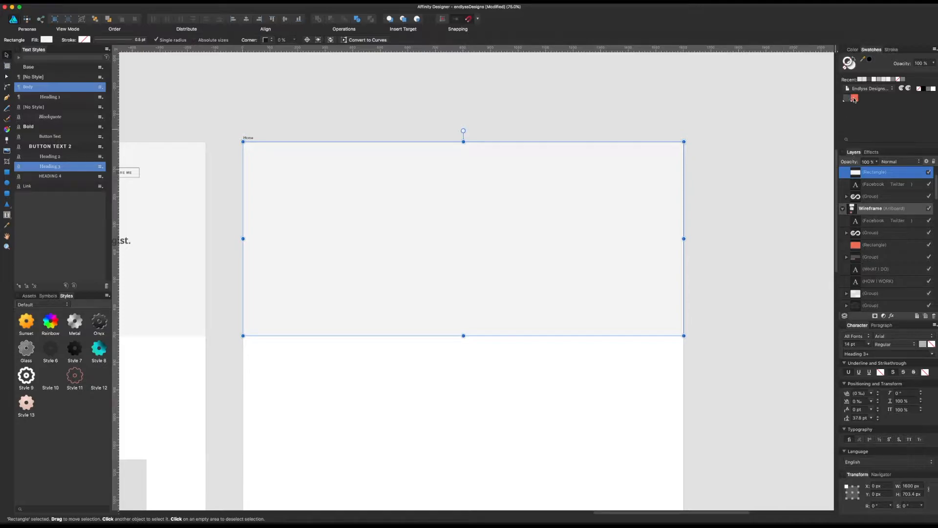
click(854, 97)
click(731, 171)
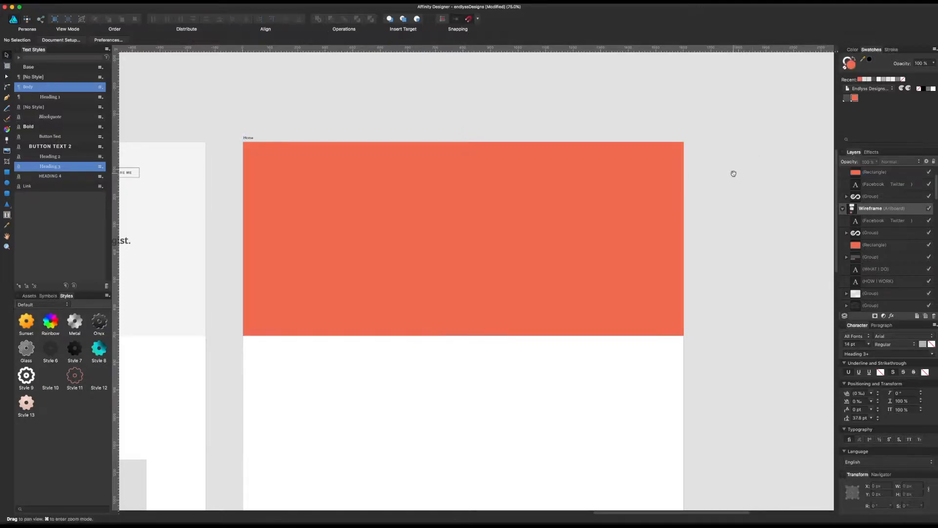
Step: Change the Home hero rectangle's fill to the light grey #F6F6F6
scroll(747, 181, left, 2)
scroll(748, 181, up, 1)
key(super+1)
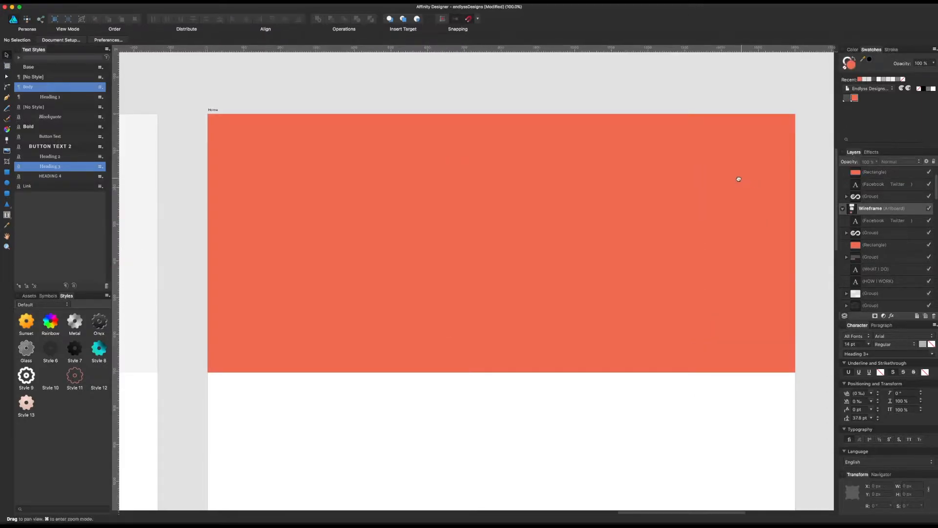
click(676, 181)
scroll(623, 148, left, 10)
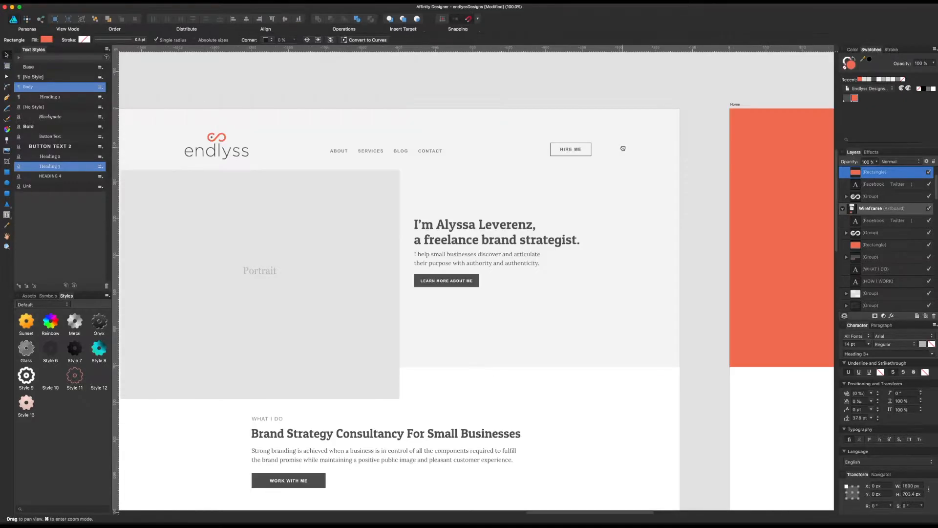
scroll(623, 148, right, 10)
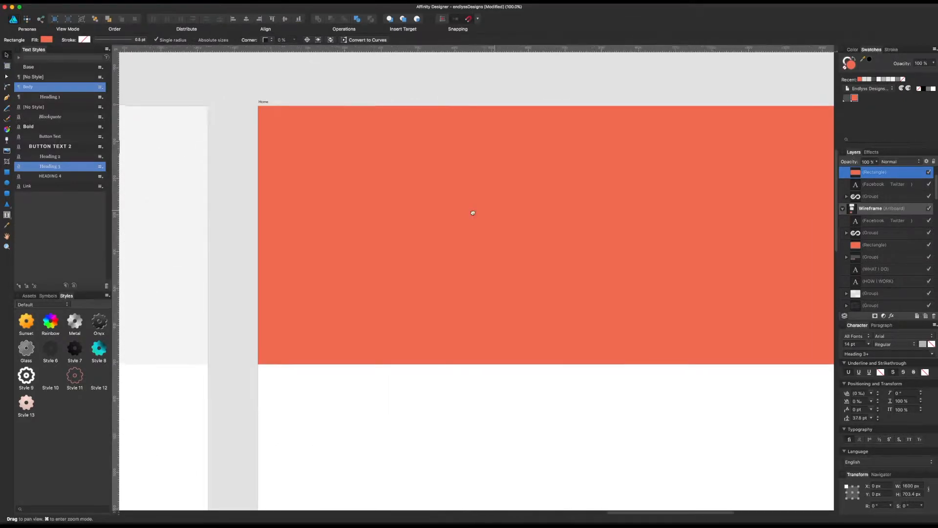
click(864, 81)
double_click(850, 63)
drag(132, 235, 122, 228)
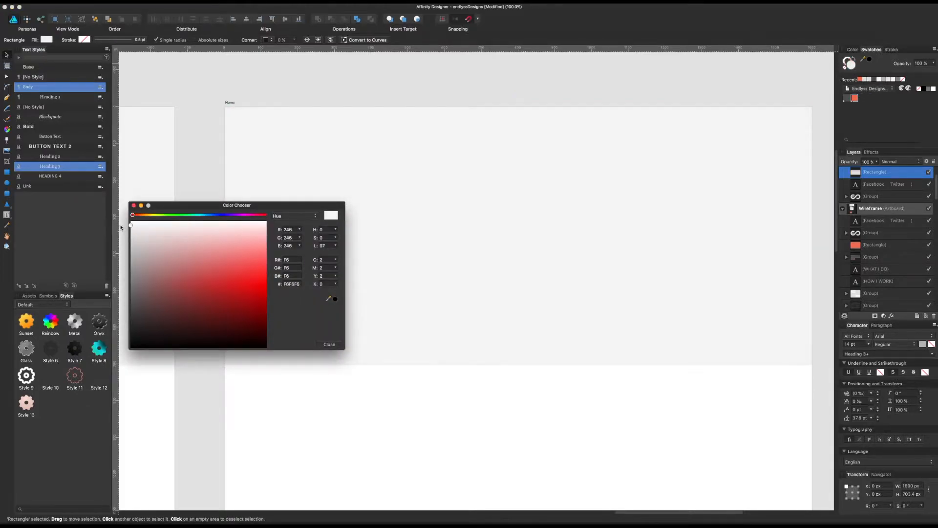
click(329, 344)
click(347, 434)
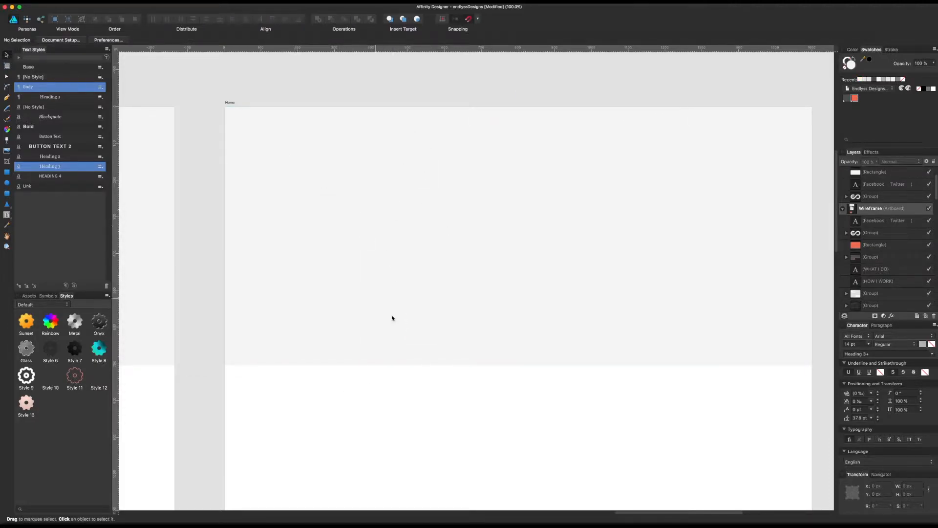
Step: Copy the endlyss logo from the Wireframe artboard and paste it onto the Home artboard
drag(461, 399, 518, 410)
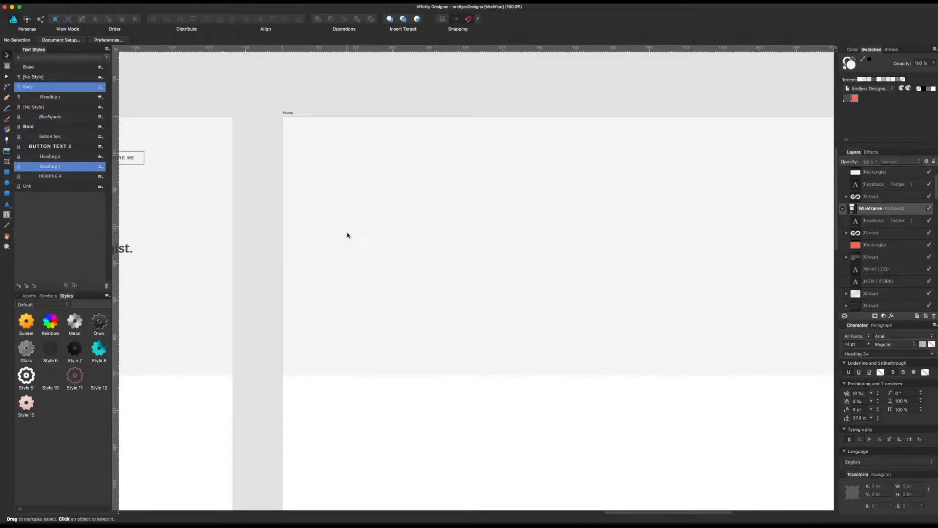
scroll(356, 262, left, 15)
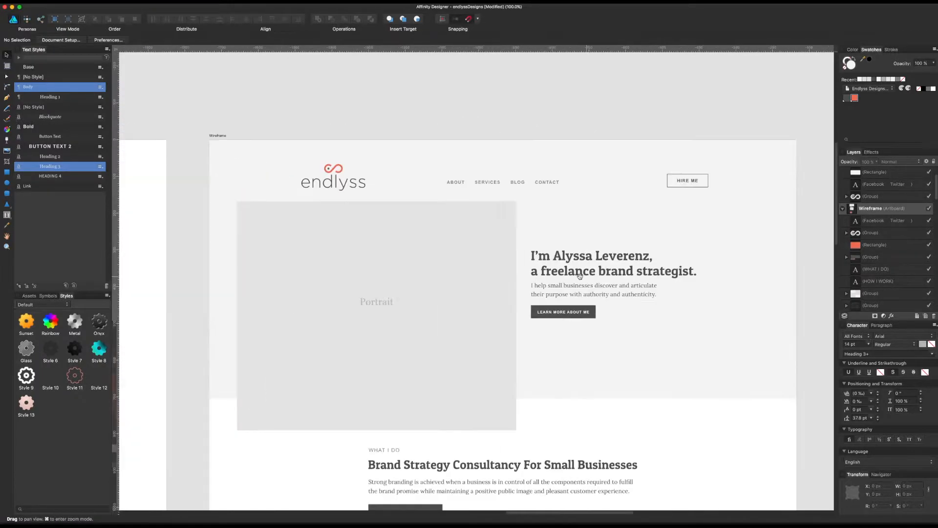
click(362, 173)
scroll(506, 228, right, 20)
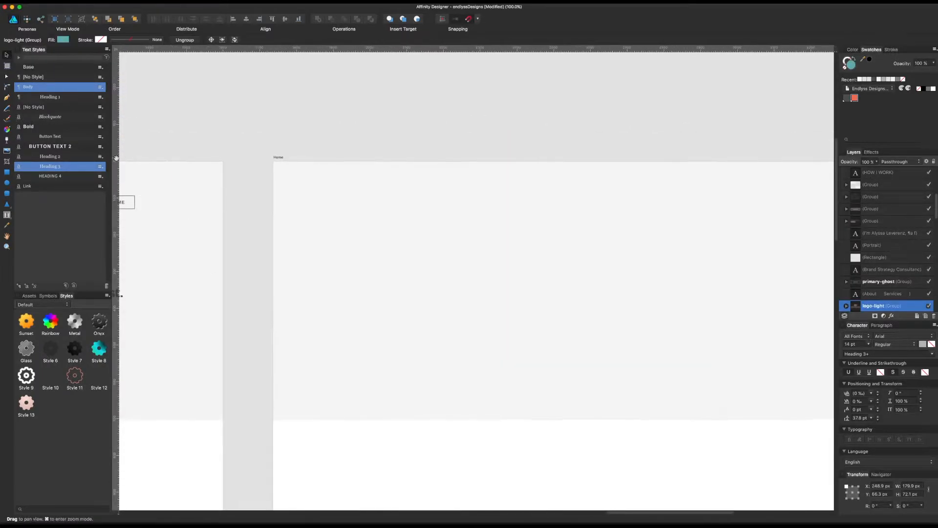
click(483, 244)
key(super+v)
Step: Show the guides and align the Home logo's left edge with the left margin guide at X 214.5 px
key(super+semicolon)
drag(368, 202, 354, 203)
click(347, 121)
click(339, 207)
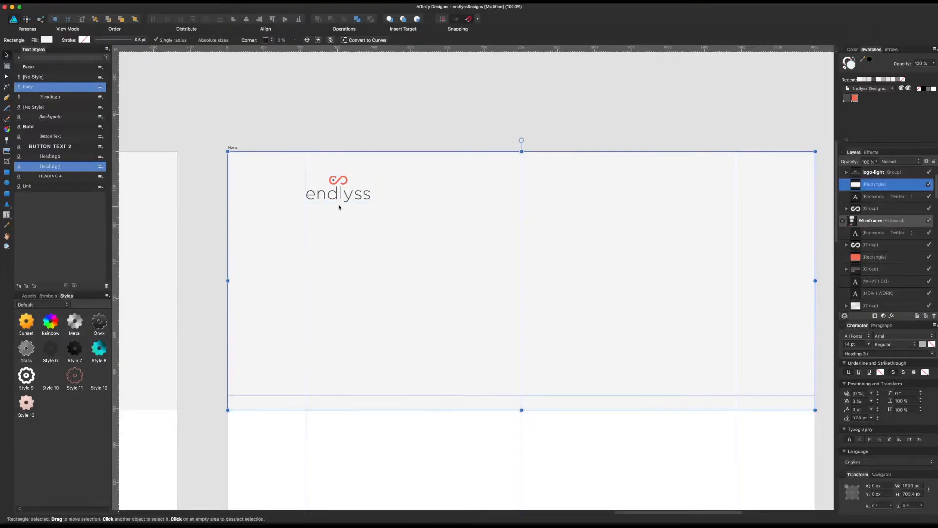
click(342, 196)
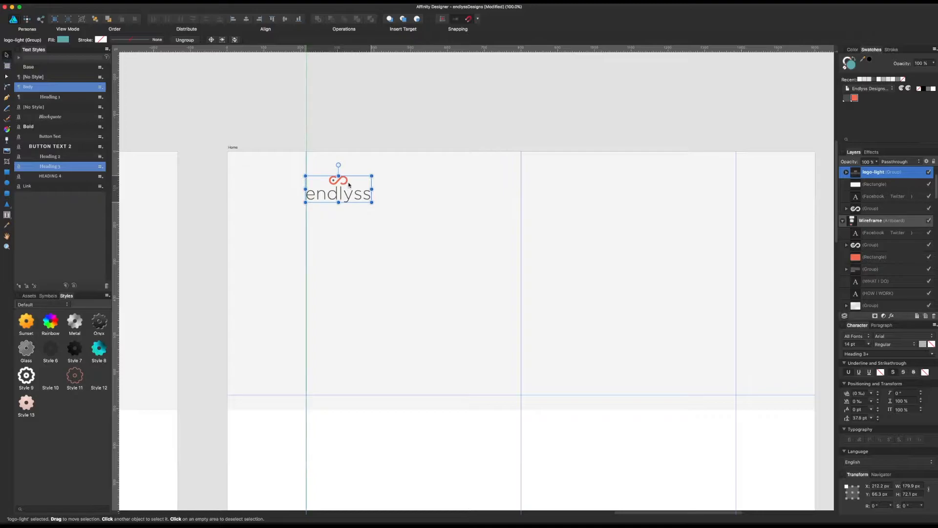
key(shift+Right)
key(Left)
key(Left)
key(Left)
key(Left)
key(Left)
key(Left)
key(Left)
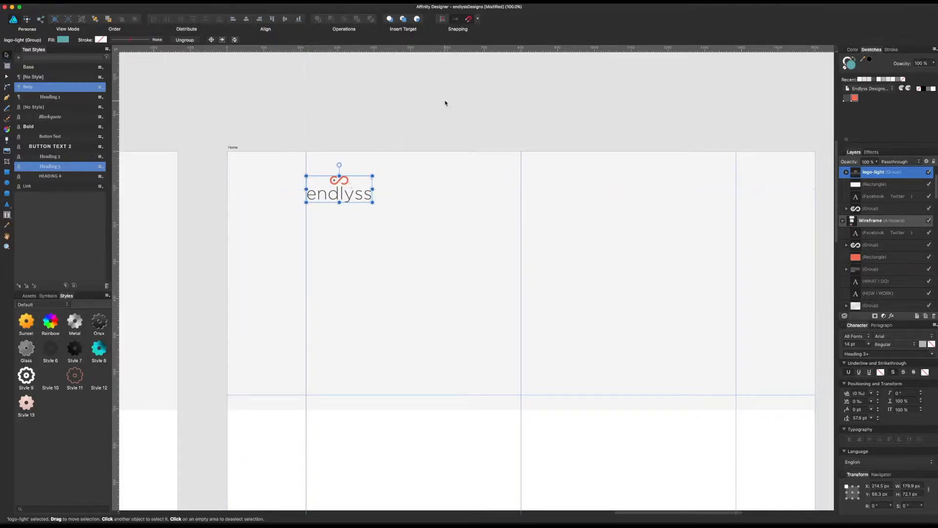
click(396, 103)
Step: Copy the About, Services, Blog, Contact navigation text from the Wireframe artboard and paste it onto the Home artboard, centred on the middle guide
scroll(469, 151, left, 10)
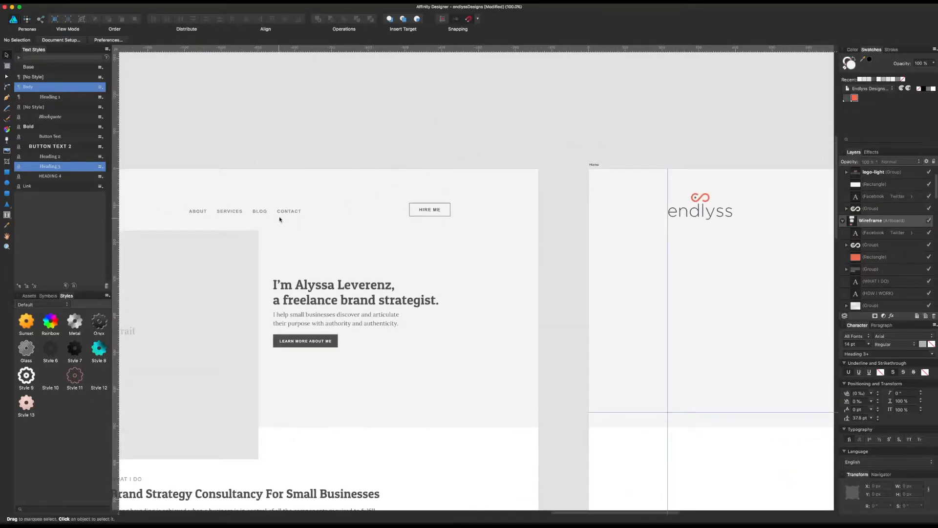
click(279, 213)
scroll(610, 235, right, 10)
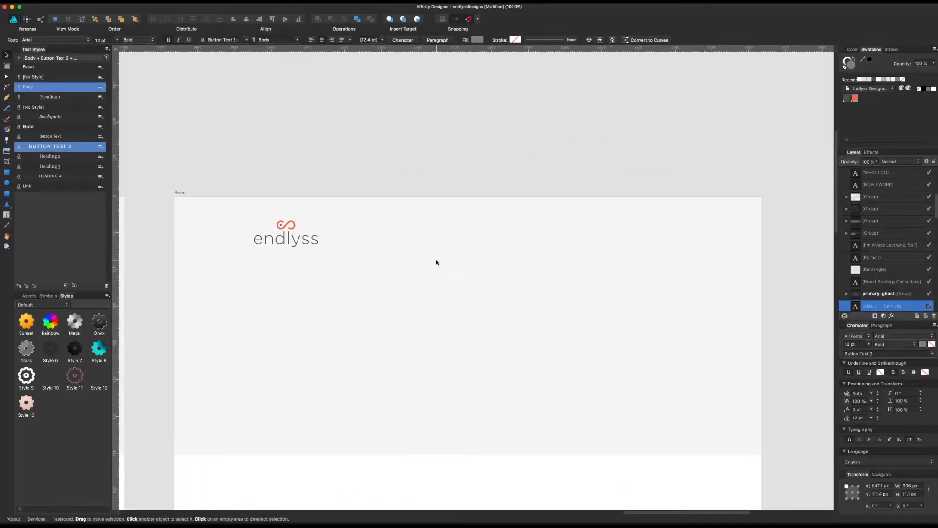
key(super+v)
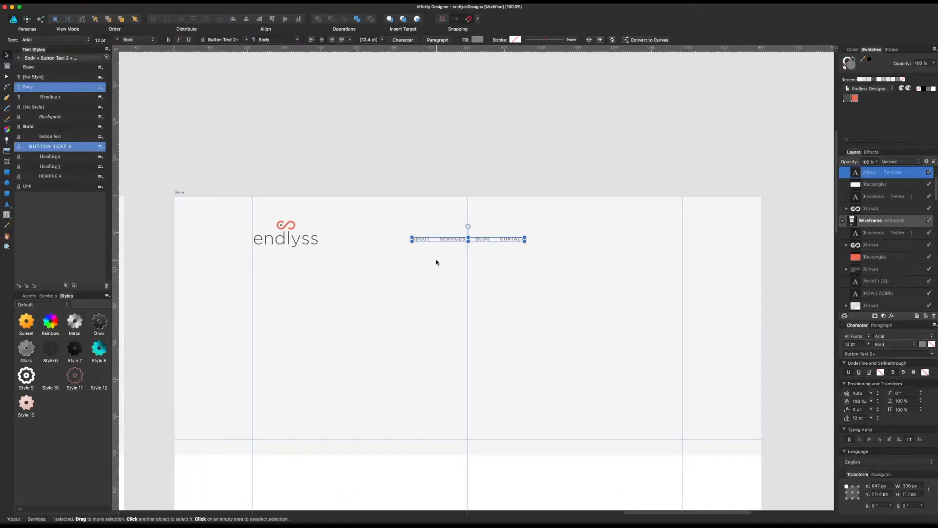
click(468, 176)
Step: Fill the Home navigation text with the palette's dark grey swatch
click(516, 240)
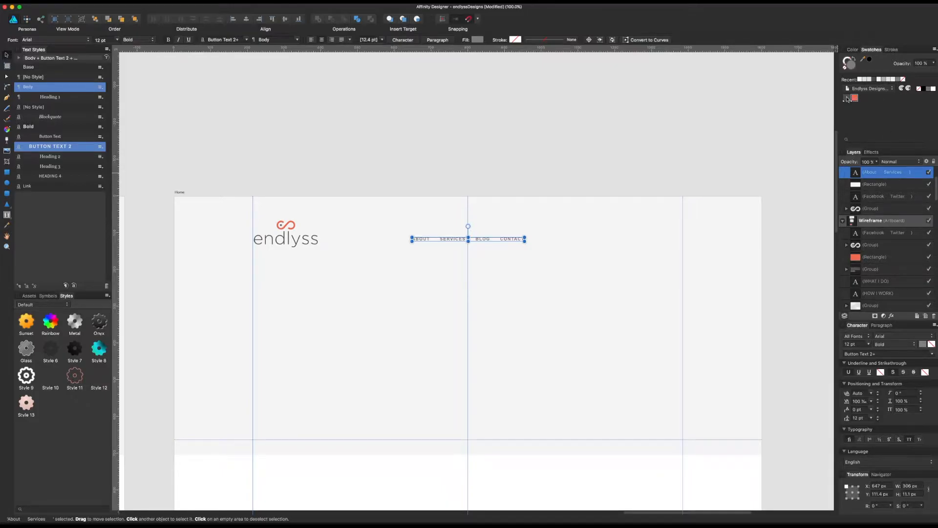
click(577, 205)
click(517, 240)
key(super+plus)
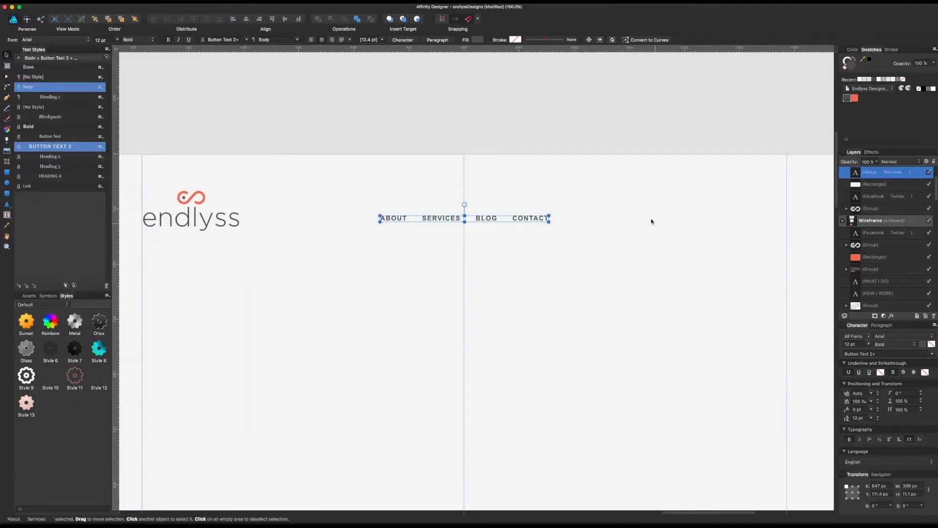
click(544, 136)
Step: Inspect the fonts of the hero heading and intro paragraph on the Wireframe artboard
drag(372, 127, 727, 128)
drag(392, 153, 723, 136)
scroll(601, 279, left, 5)
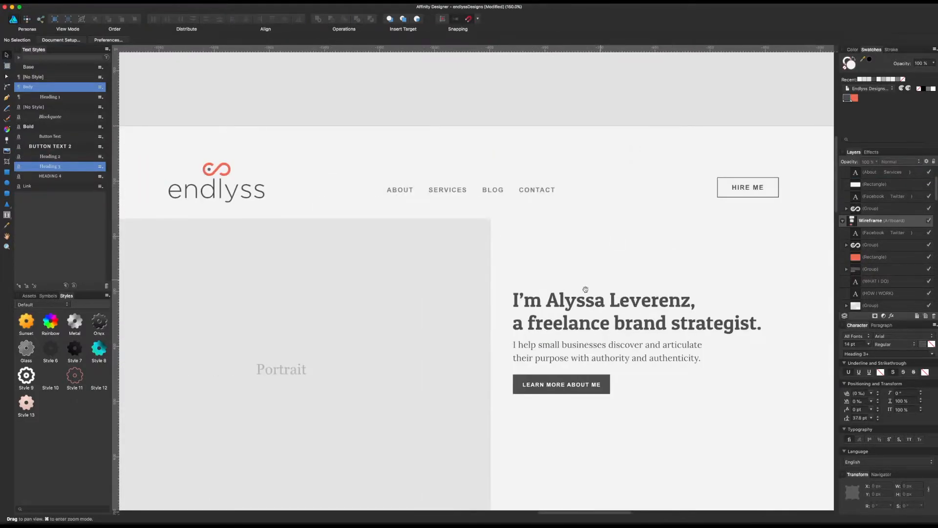
click(572, 325)
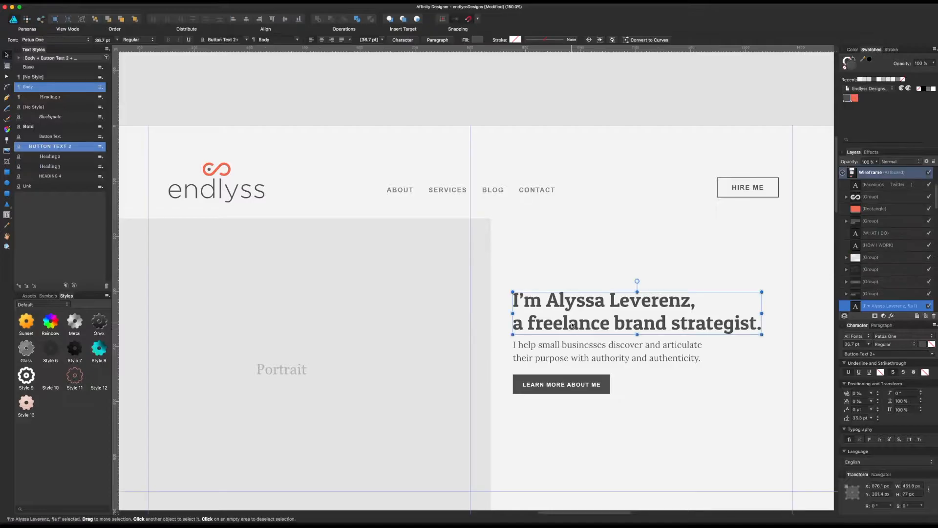
click(574, 357)
scroll(635, 357, right, 5)
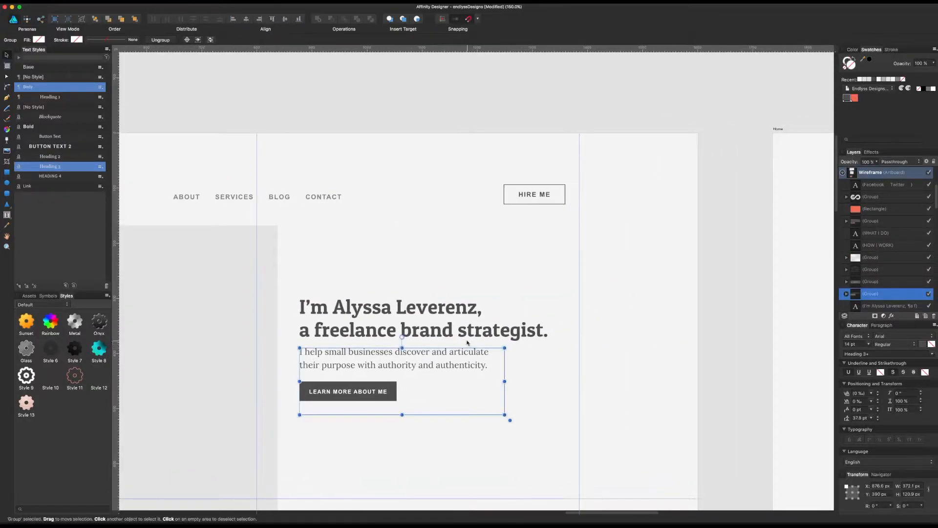
click(465, 337)
drag(690, 293, 262, 314)
drag(709, 225, 420, 275)
Step: Try the Patua One font on the Home navigation text with All Caps turned off
click(420, 275)
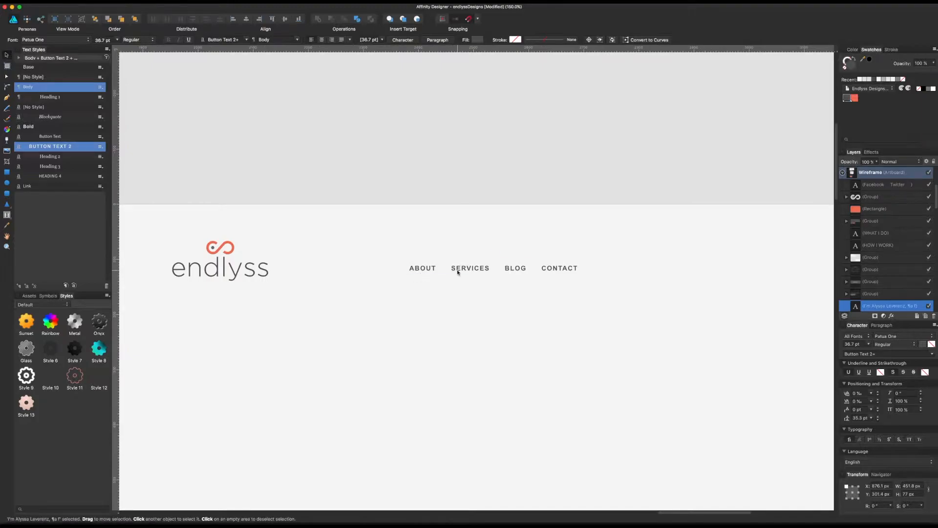
click(901, 337)
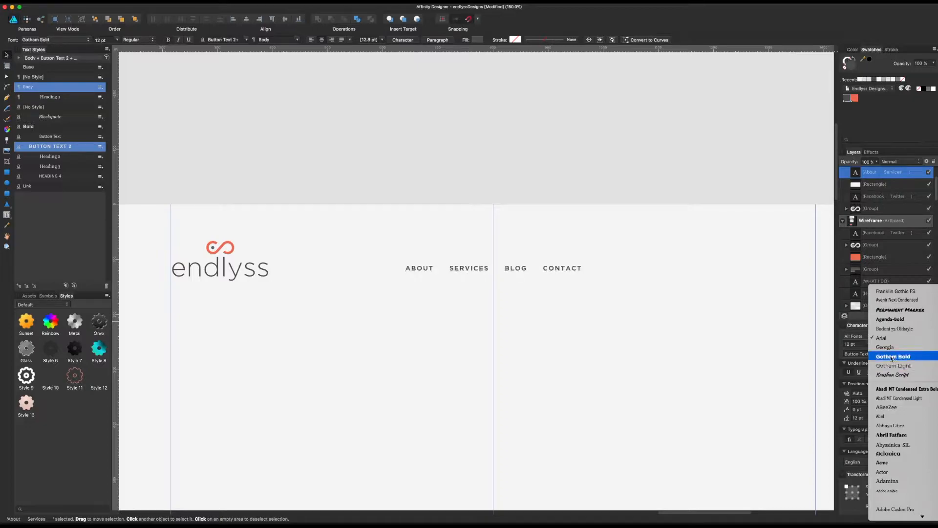
click(728, 217)
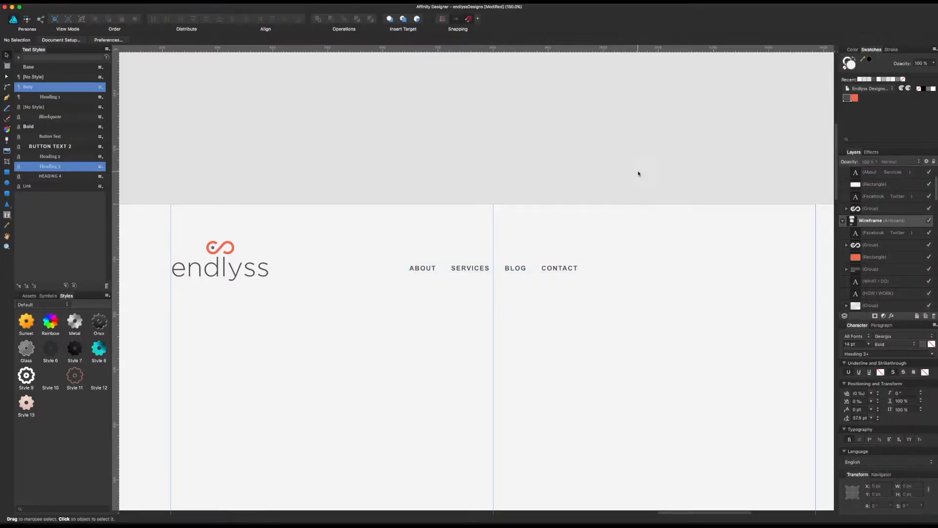
click(883, 336)
text(patu)
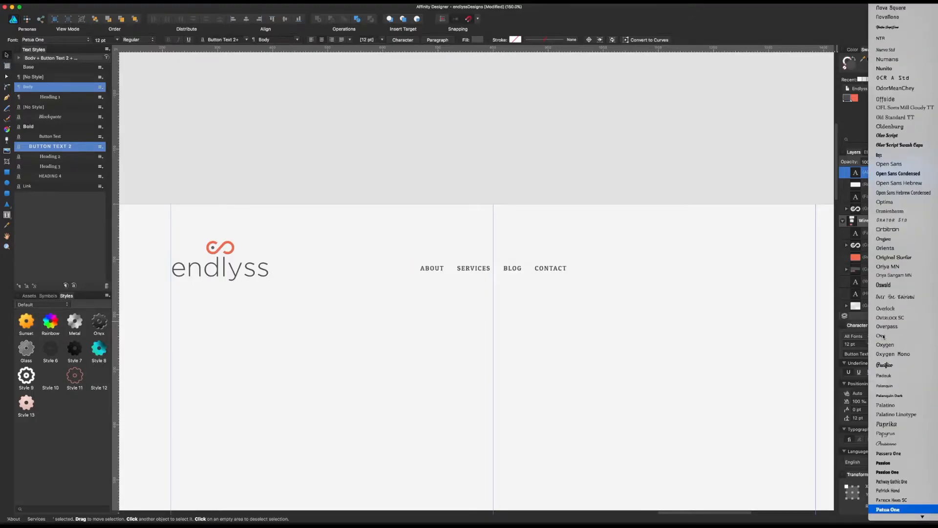
key(Return)
click(673, 193)
key(space)
drag(659, 209, 637, 183)
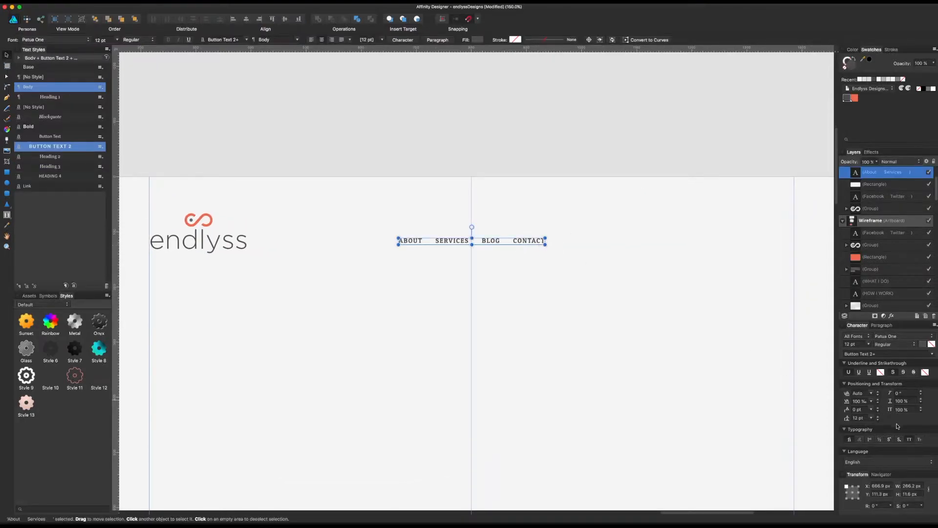
click(909, 439)
click(655, 166)
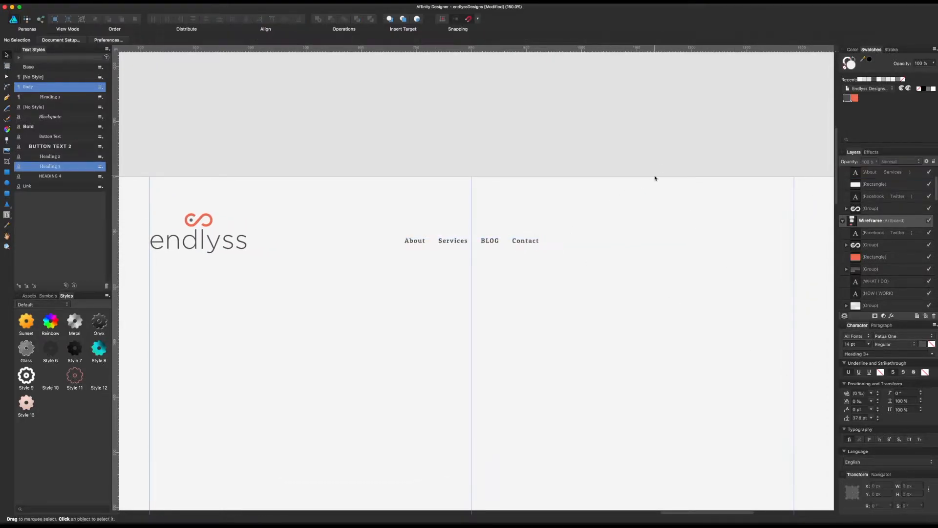
Step: Undo the All Caps and font changes on the Home navigation text
key(super+z)
key(super+z)
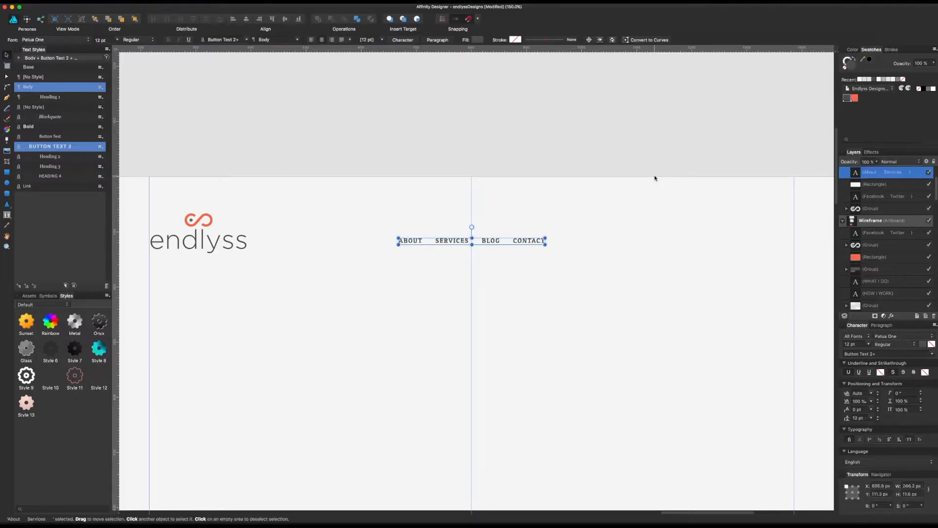
key(super+z)
click(634, 192)
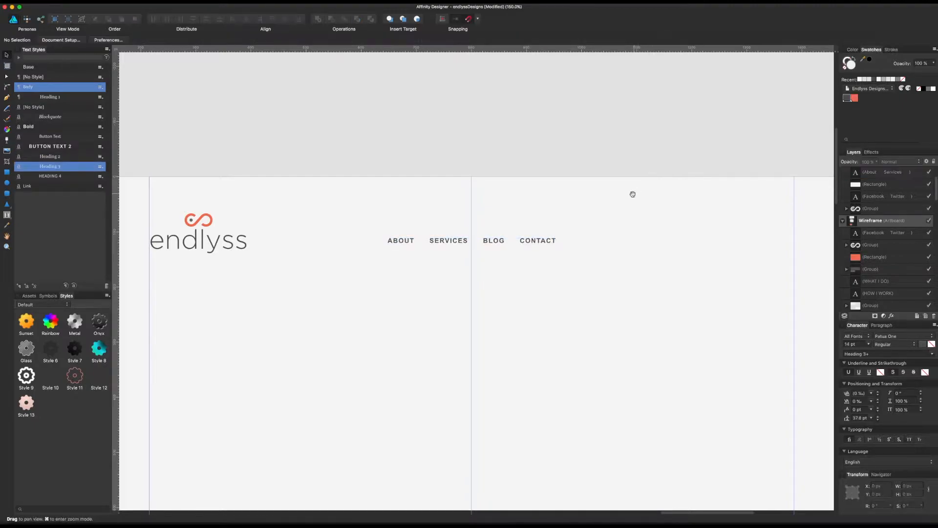
Step: Set the Home navigation text size to 13 pt
drag(633, 194, 645, 193)
click(558, 242)
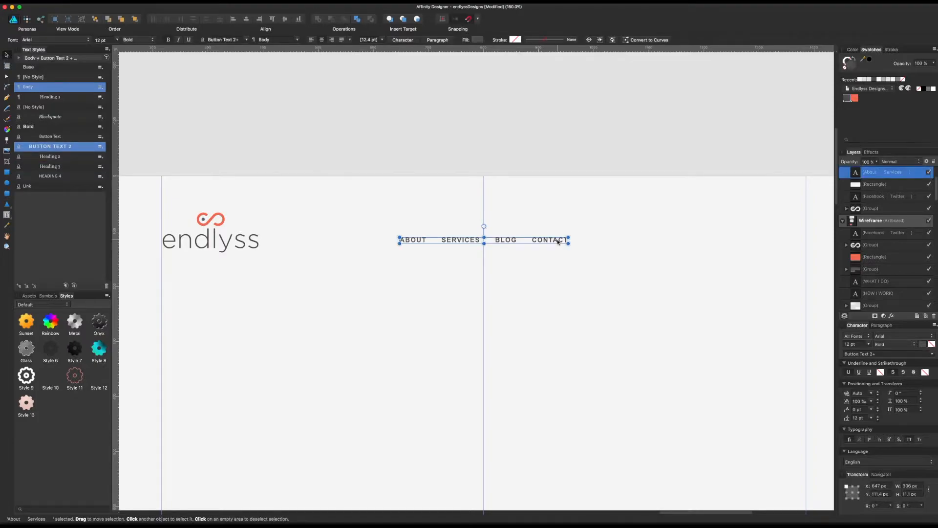
key(super+minus)
key(super+minus)
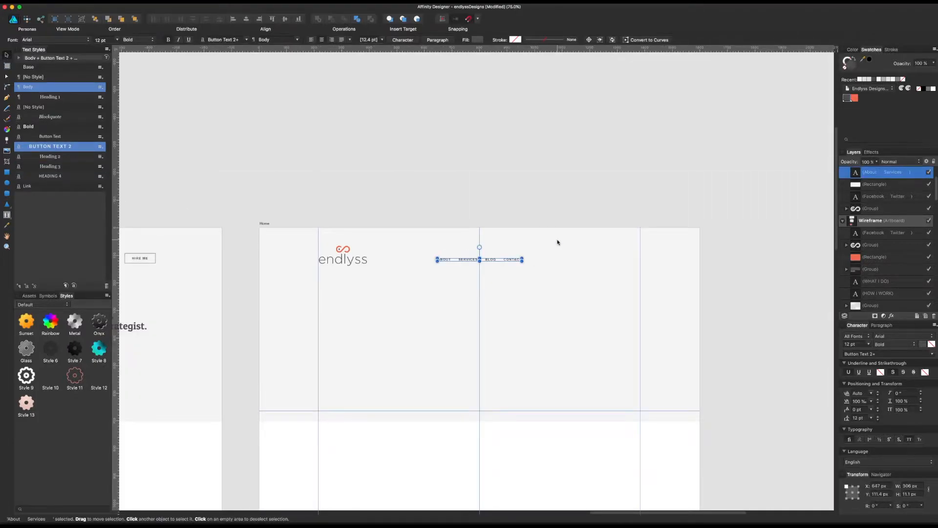
key(super+plus)
click(857, 349)
text(13)
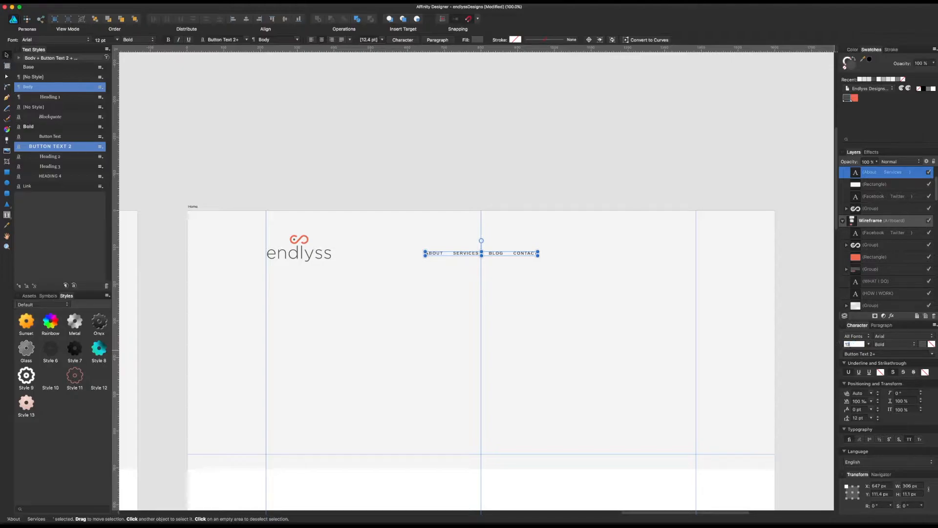
key(Return)
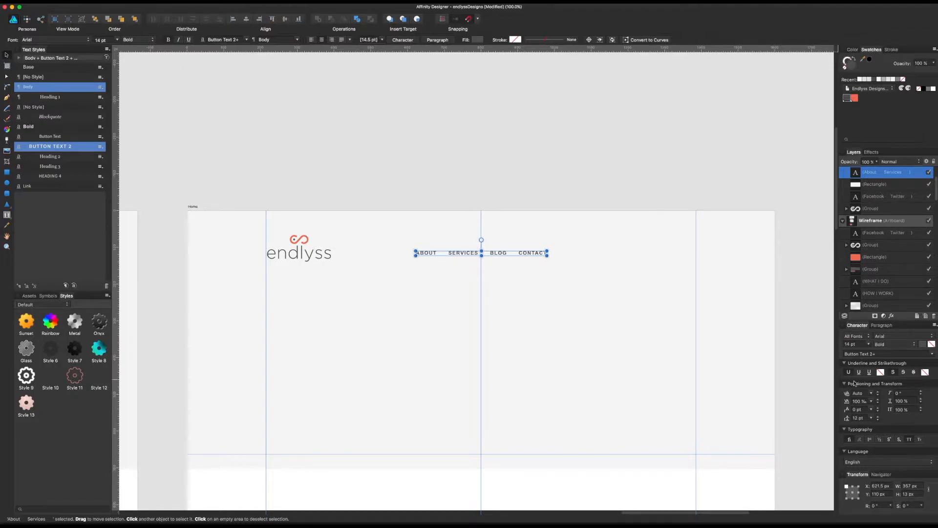
click(855, 344)
text(13)
key(Return)
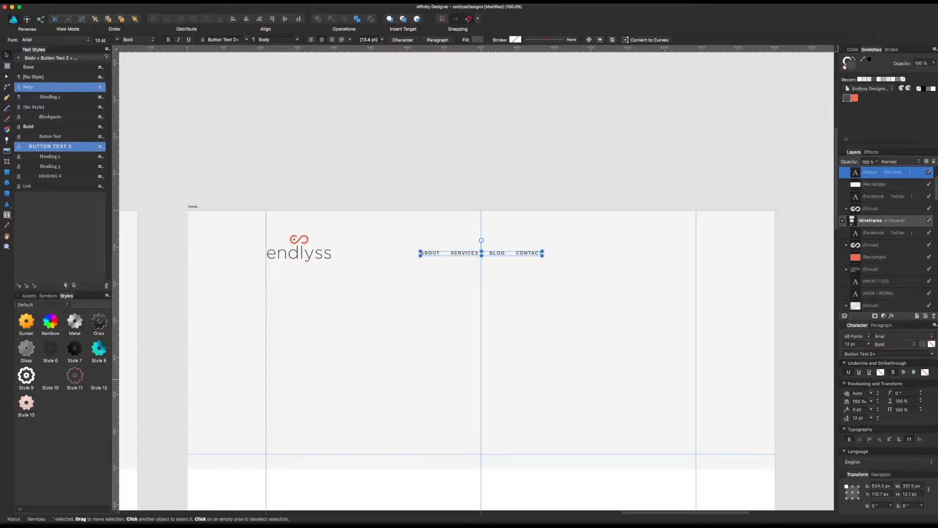
click(632, 186)
Step: Move the Home logo and navigation up together so that their combined Y position is 40.5 px
scroll(633, 186, down, 2)
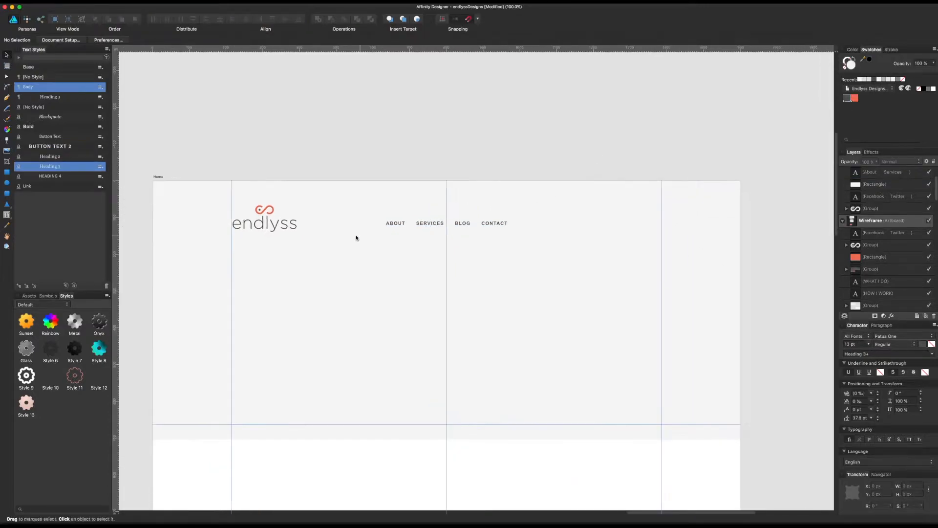
click(280, 223)
shift+click(437, 225)
drag(436, 225, 437, 215)
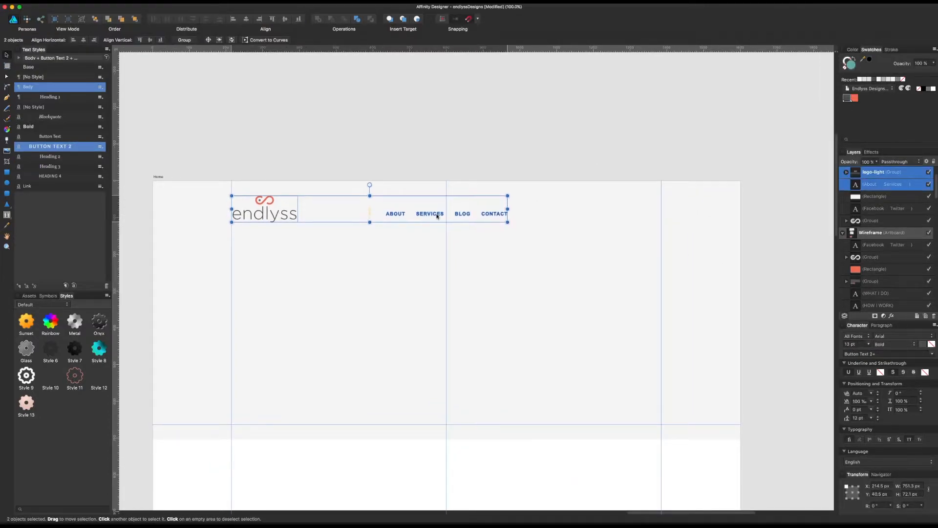
click(627, 162)
Step: Copy the filled coral PRIMARY button from the style guide artboard and place it in the Home header against the right margin guide
drag(530, 151, 608, 148)
drag(679, 150, 584, 145)
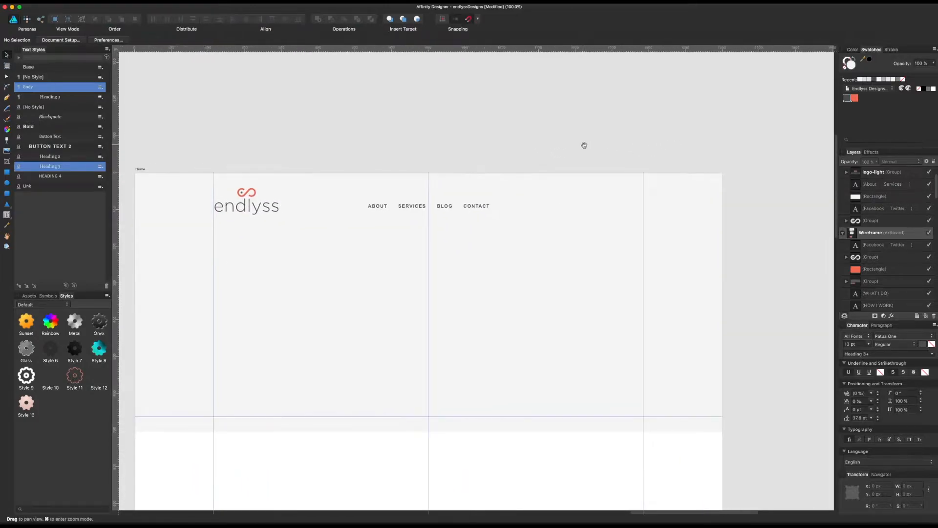
scroll(592, 236, left, 10)
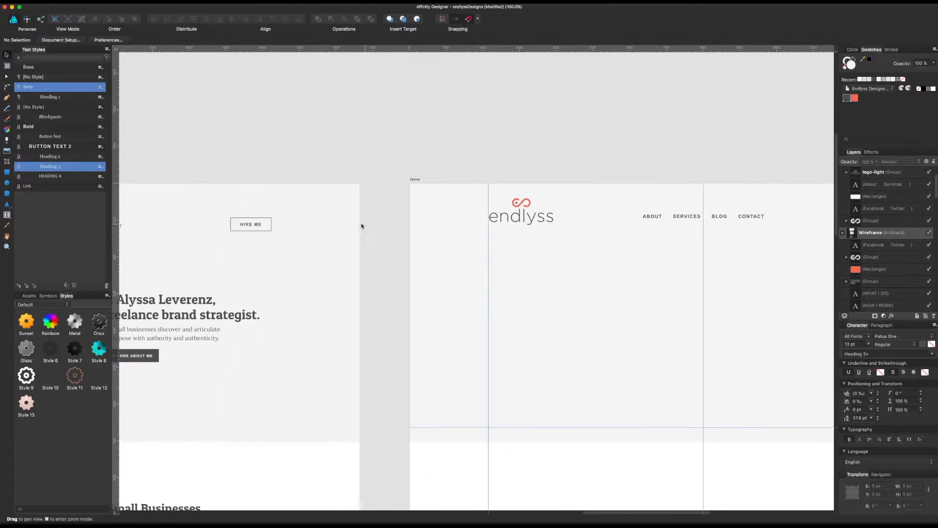
click(248, 227)
scroll(248, 227, left, 20)
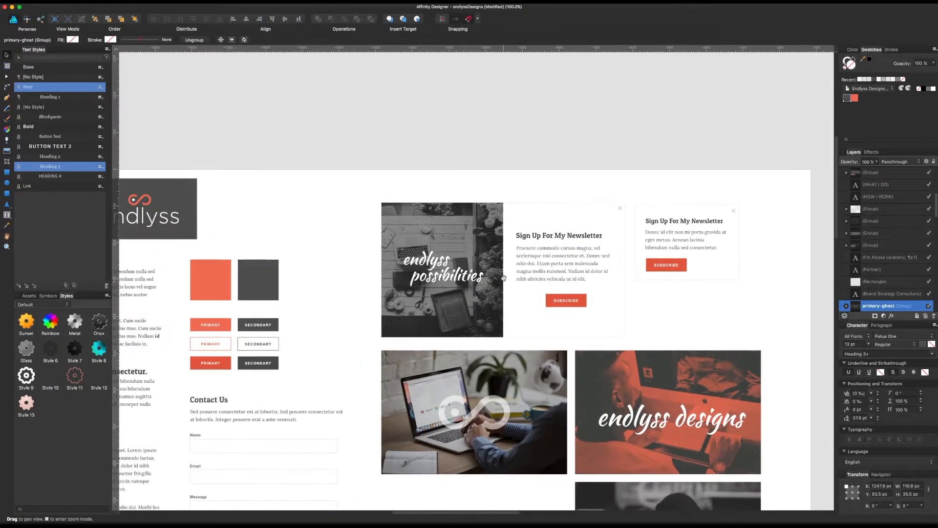
drag(503, 278, 662, 255)
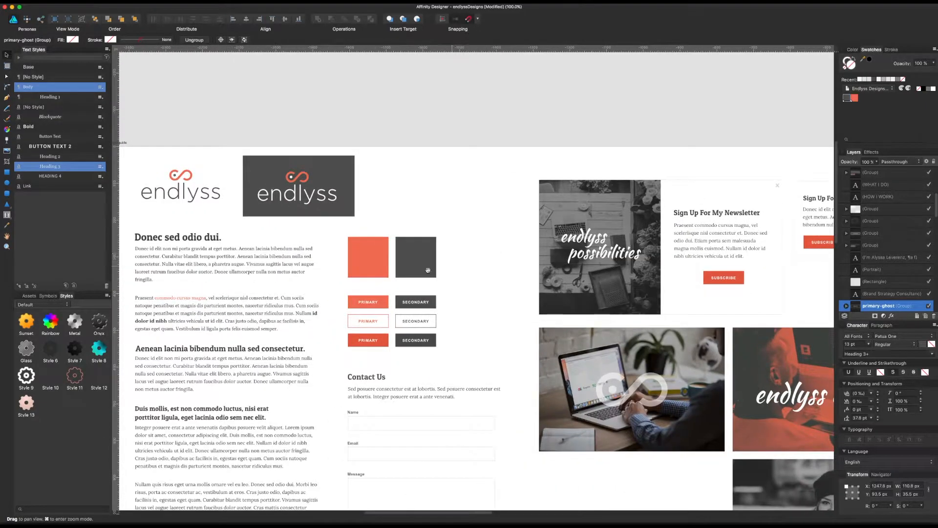
click(368, 301)
scroll(649, 276, right, 20)
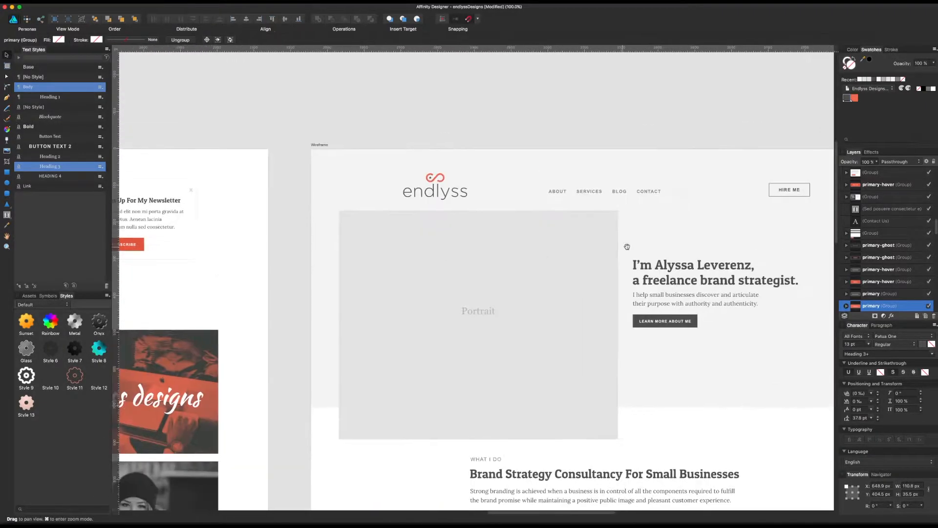
drag(829, 240, 461, 244)
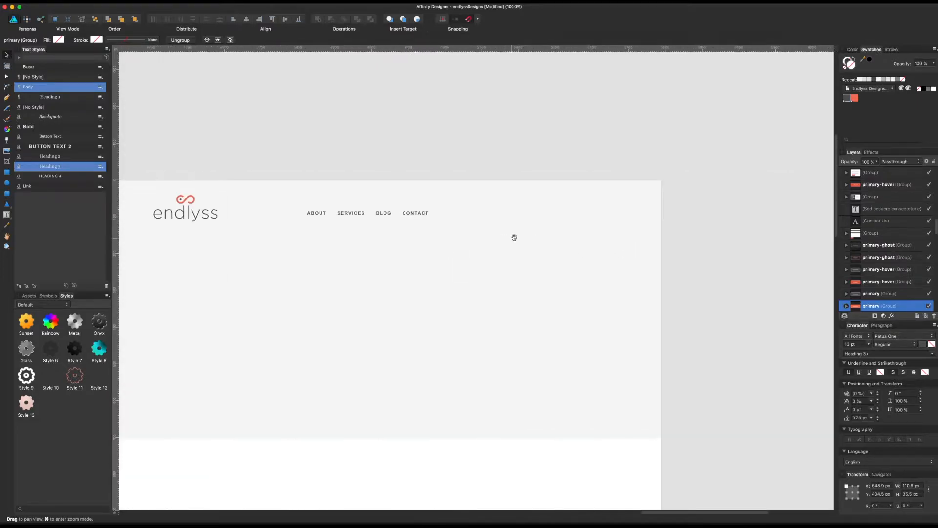
click(536, 229)
key(super+v)
drag(378, 333, 573, 213)
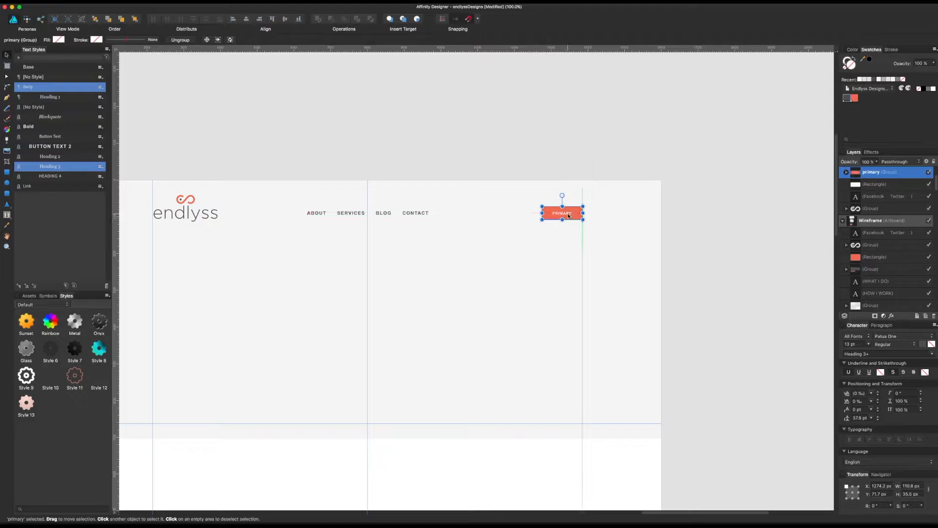
Step: Change the header button's label to HIRE ME and set its text size to 12 pt
double_click(569, 214)
double_click(568, 215)
text(HIRE ME)
key(Escape)
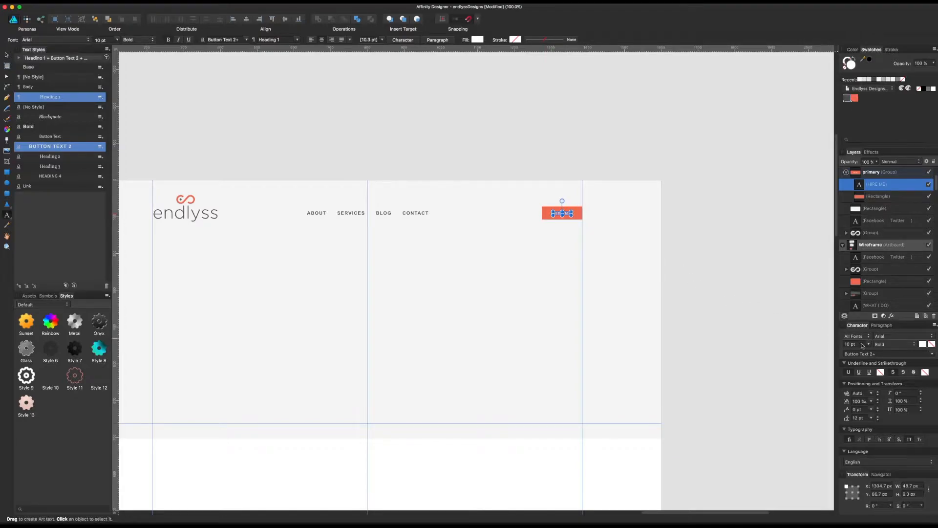
click(870, 345)
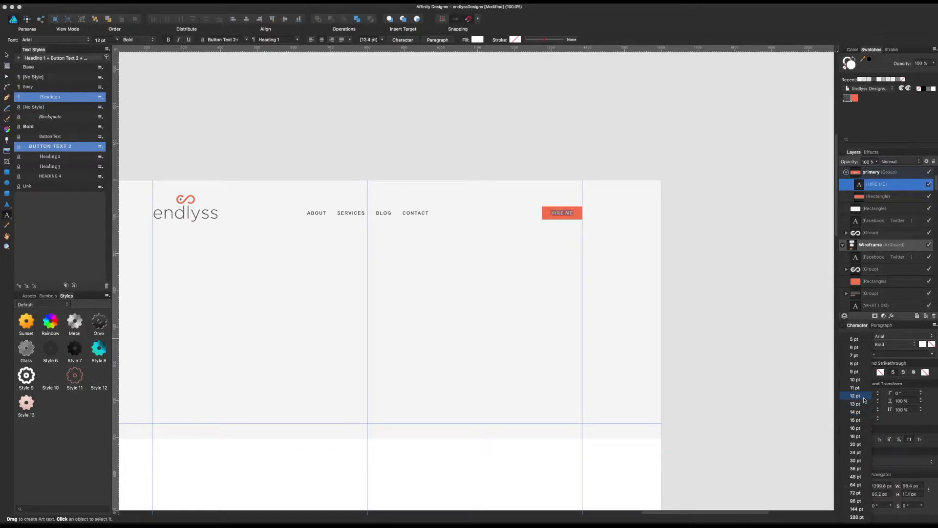
click(864, 400)
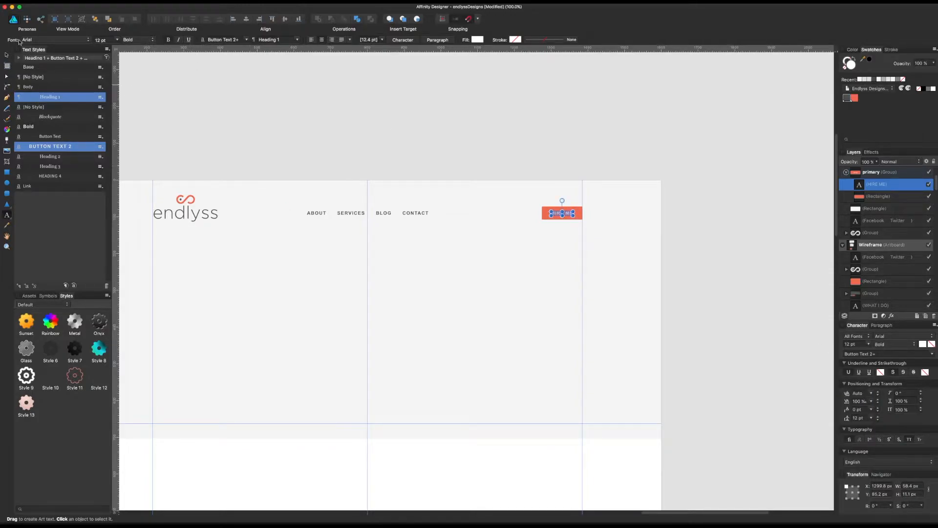
click(6, 56)
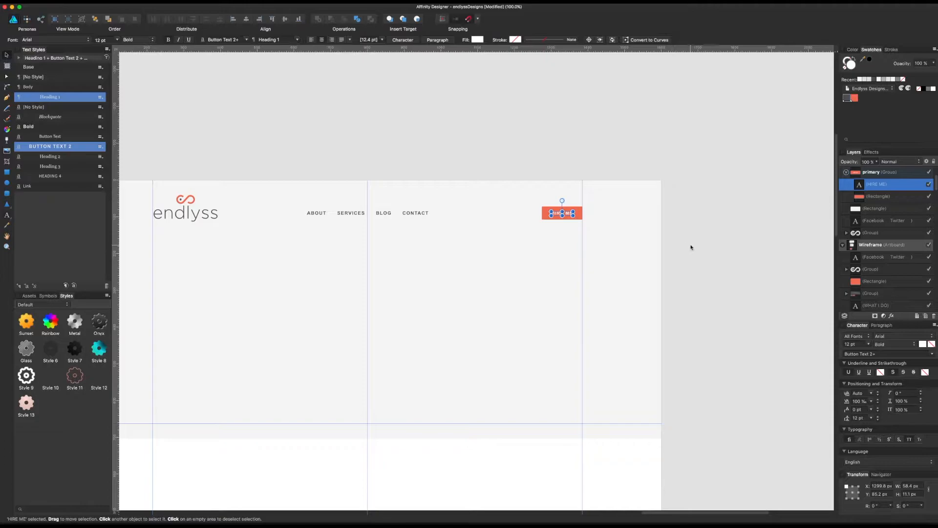
Step: Resize the HIRE ME button's coral rectangle to 120 px wide and 40 px high
click(580, 216)
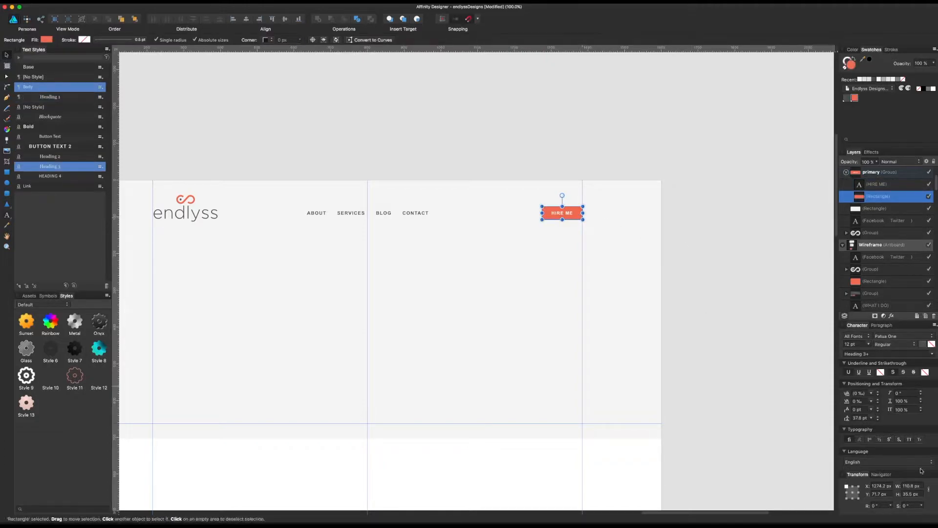
click(911, 494)
text(40)
key(Return)
click(911, 486)
text(120)
key(Return)
click(750, 282)
Step: Align the HIRE ME button's right edge with the right margin guide and center its label on the rectangle
click(576, 218)
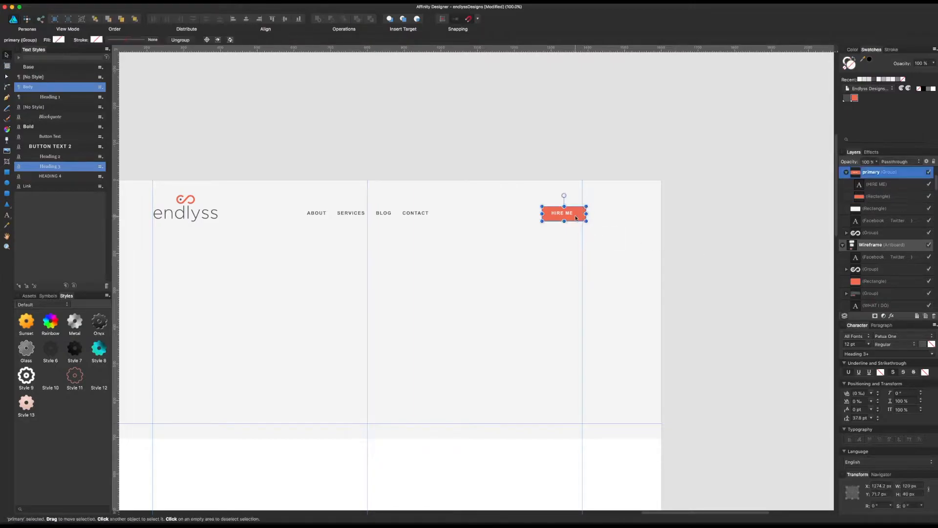
drag(575, 220, 571, 212)
double_click(569, 211)
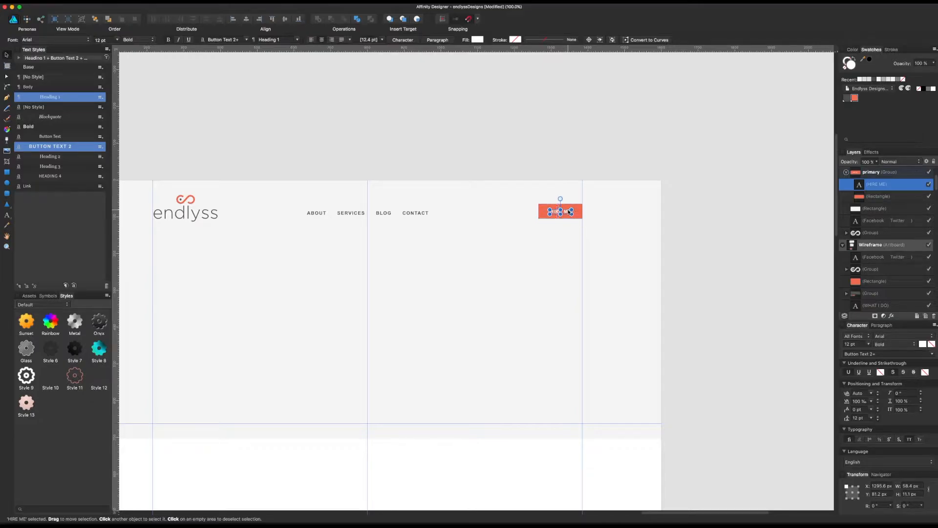
click(595, 182)
scroll(555, 128, left, 3)
scroll(556, 128, up, 1)
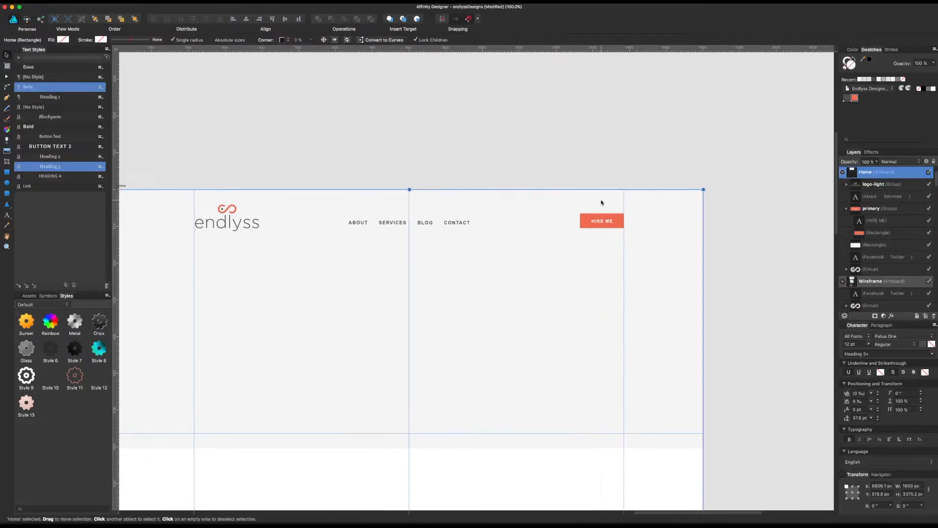
double_click(604, 223)
drag(604, 224, 602, 224)
Step: Clear the selection and save the document
click(519, 161)
mouse_move(520, 162)
mouse_down()
mouse_move(536, 160)
mouse_move(515, 166)
mouse_up()
key(super+s)
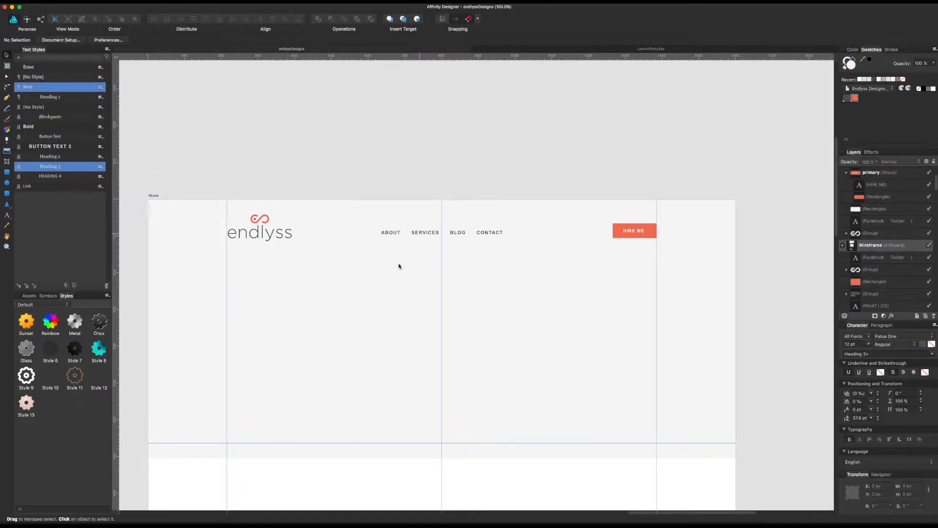
Step: Paste the topographic pattern image into the Home hero's top-left corner and scale it to the hero's height, about 703 px square
key(super+v)
drag(513, 268, 415, 285)
drag(522, 474, 392, 372)
Step: Duplicate the topographic tile beside the first one and nudge the copy left 2 px to close the seam
drag(339, 299, 598, 408)
click(503, 168)
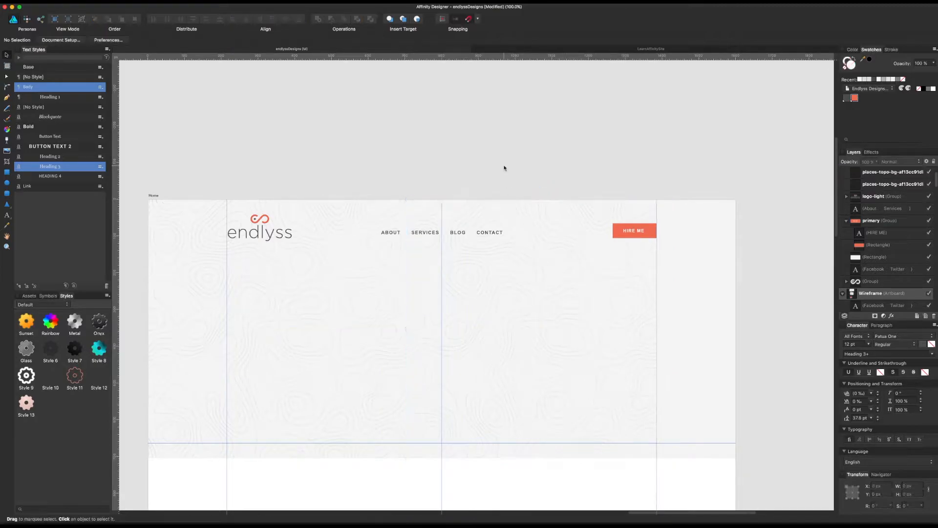
drag(520, 316, 492, 285)
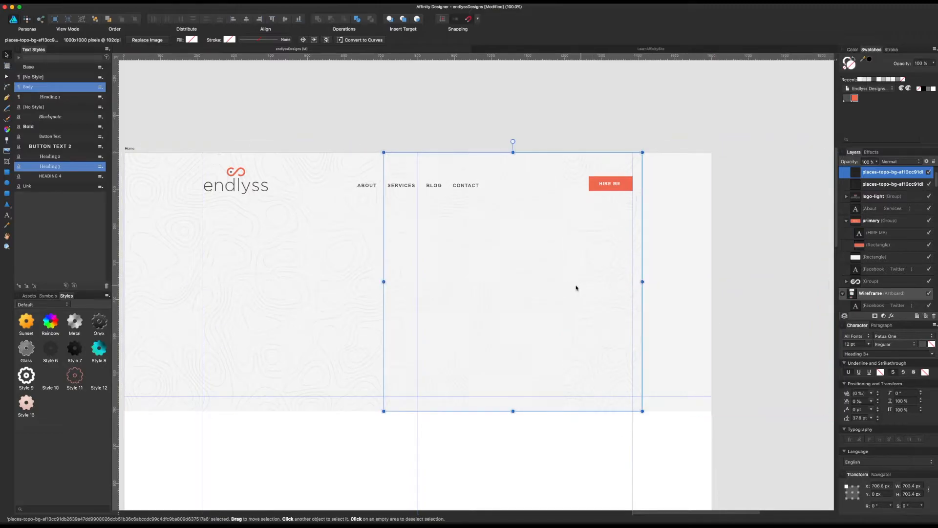
click(759, 279)
click(536, 304)
key(Left)
key(Left)
click(702, 289)
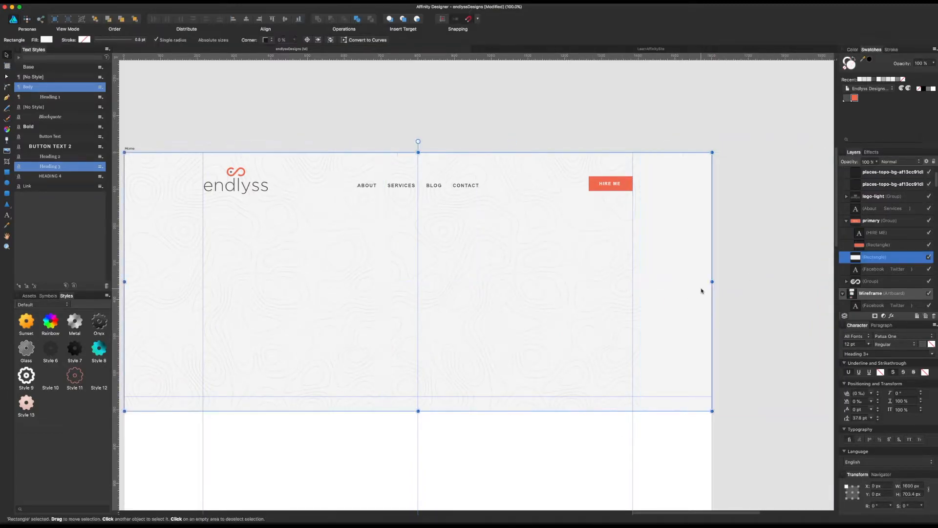
Step: Duplicate the second topographic tile to cover the rest of the hero's width
click(487, 292)
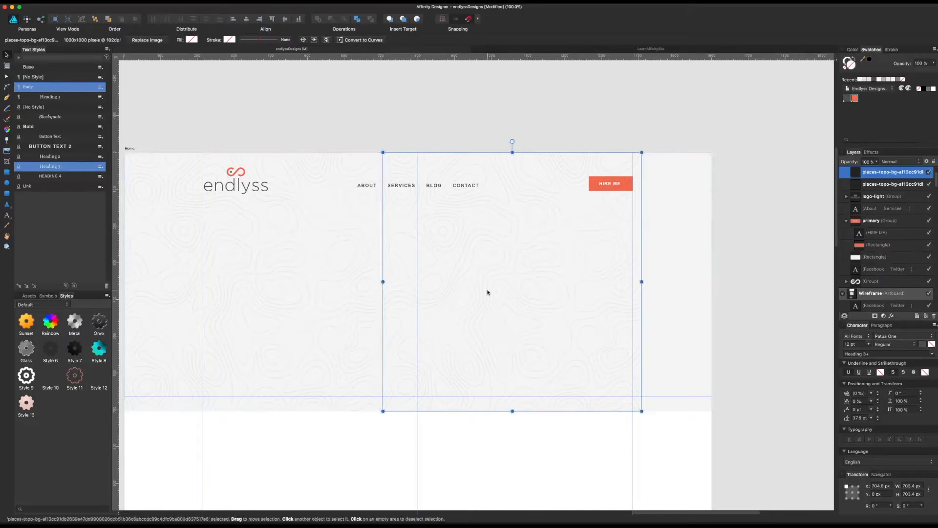
drag(487, 292, 745, 283)
click(502, 114)
scroll(569, 120, left, 3)
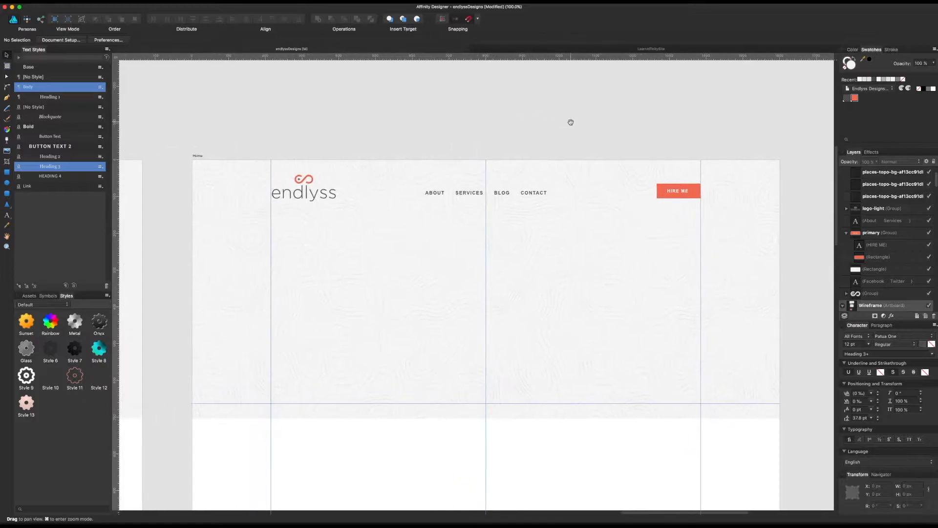
Step: Group the three topographic pattern tiles
click(551, 291)
shift+click(402, 302)
shift+click(755, 316)
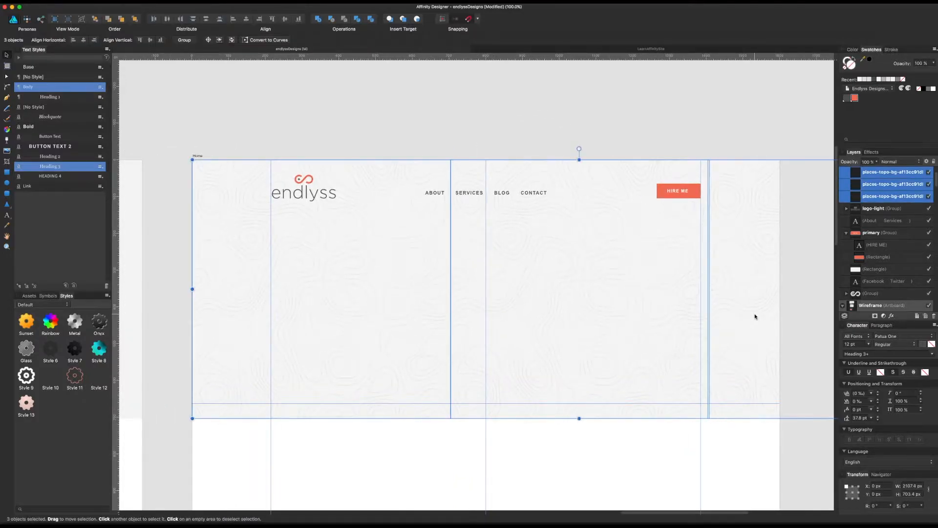
key(super+g)
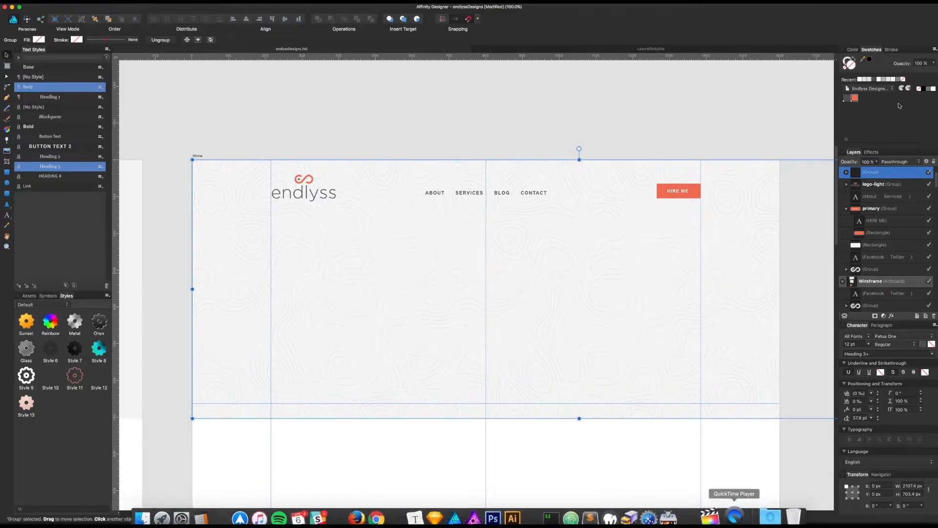
Step: Set the topographic pattern group's layer opacity to 40% and save the document
click(921, 63)
click(872, 161)
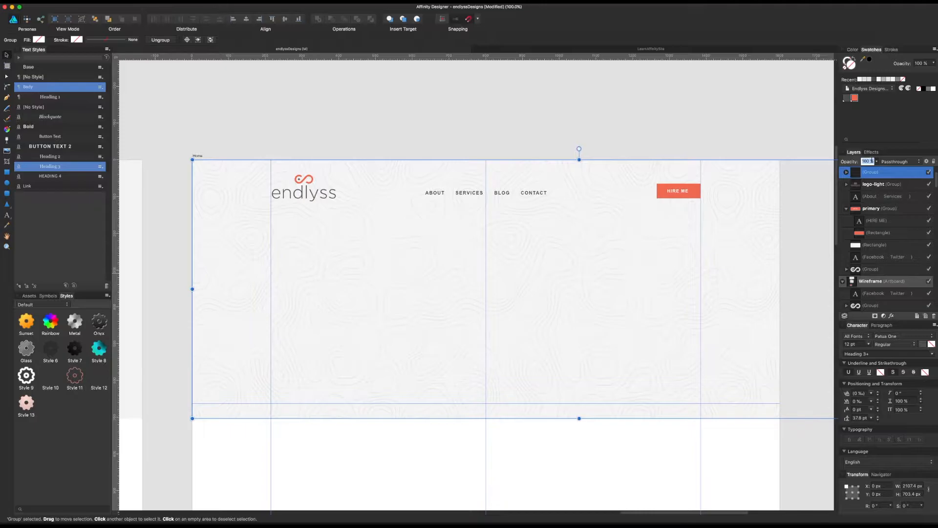
text(60)
key(Return)
click(866, 162)
text(40)
key(Return)
click(720, 106)
drag(720, 117, 702, 113)
drag(579, 113, 616, 137)
key(super+s)
Step: Move the topographic pattern group down the layer order so it sits below the HIRE ME button group and directly above the hero rectangle
click(686, 184)
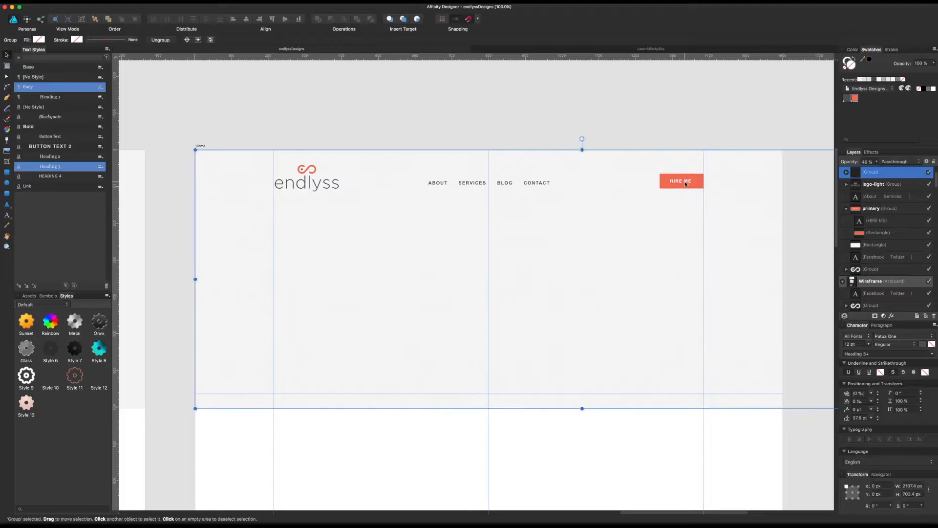
double_click(697, 183)
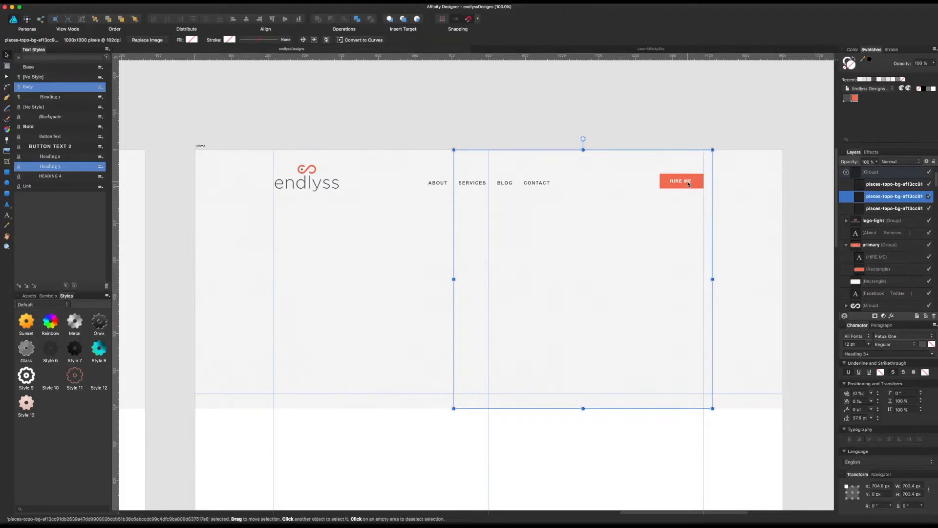
click(650, 102)
click(777, 166)
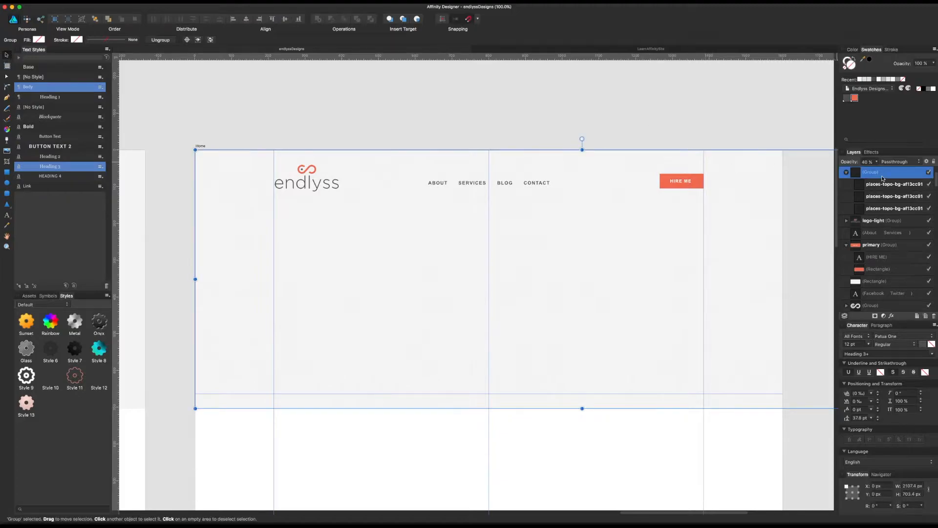
click(847, 172)
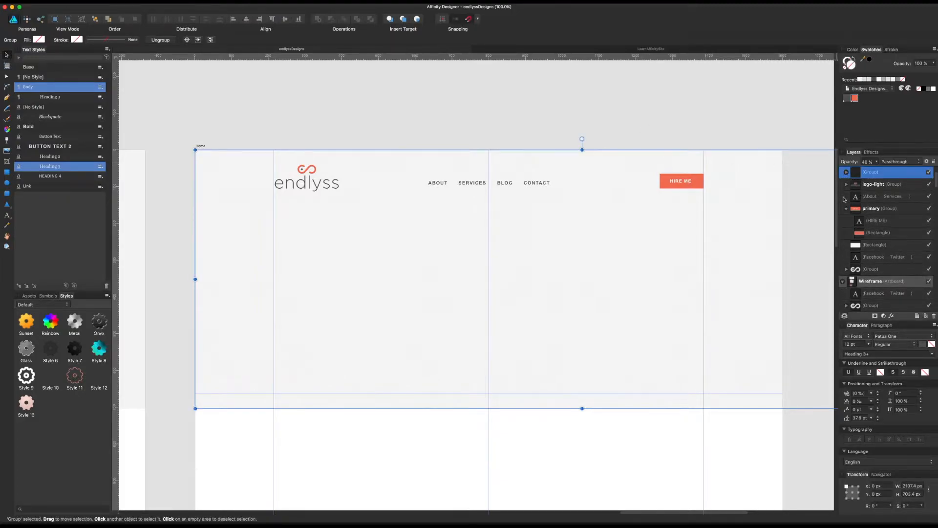
key(super+bracketleft)
key(super+bracketleft)
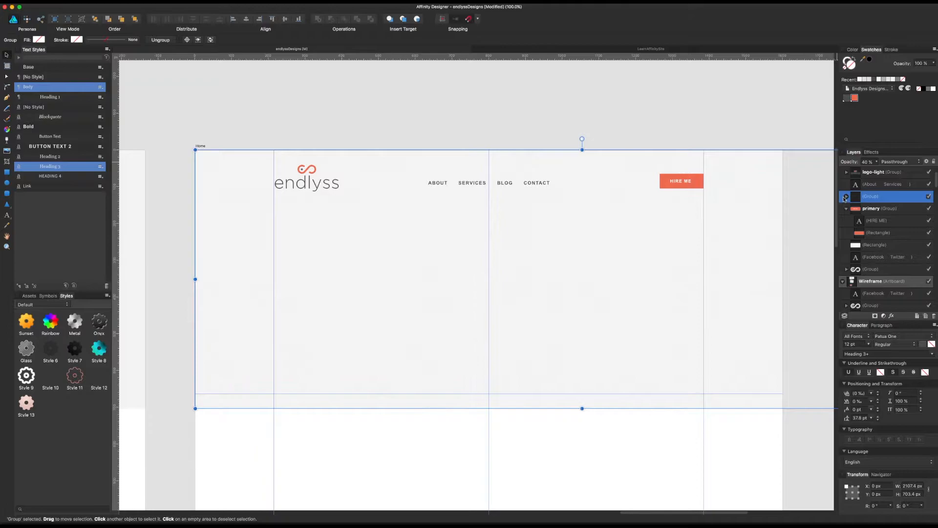
key(super+bracketleft)
key(super+bracketleft)
key(super+bracketleft)
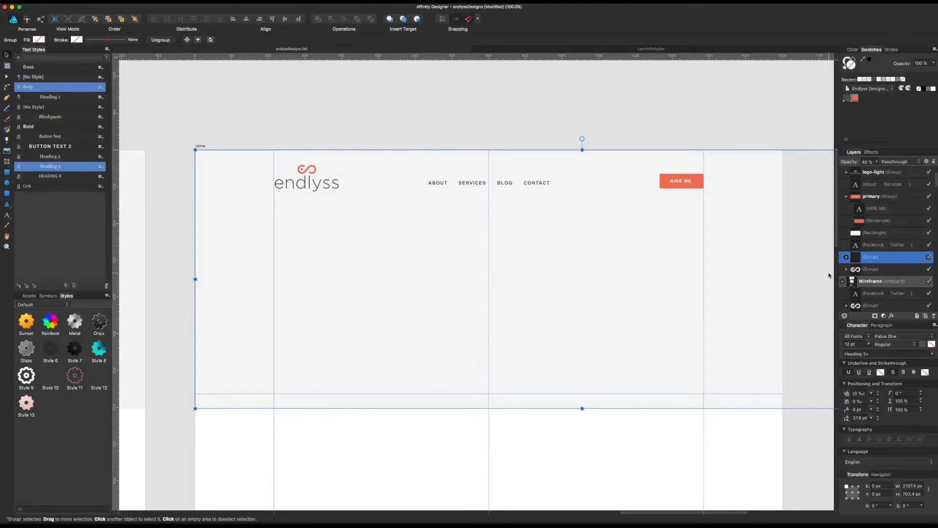
key(super+bracketright)
key(super+bracketright)
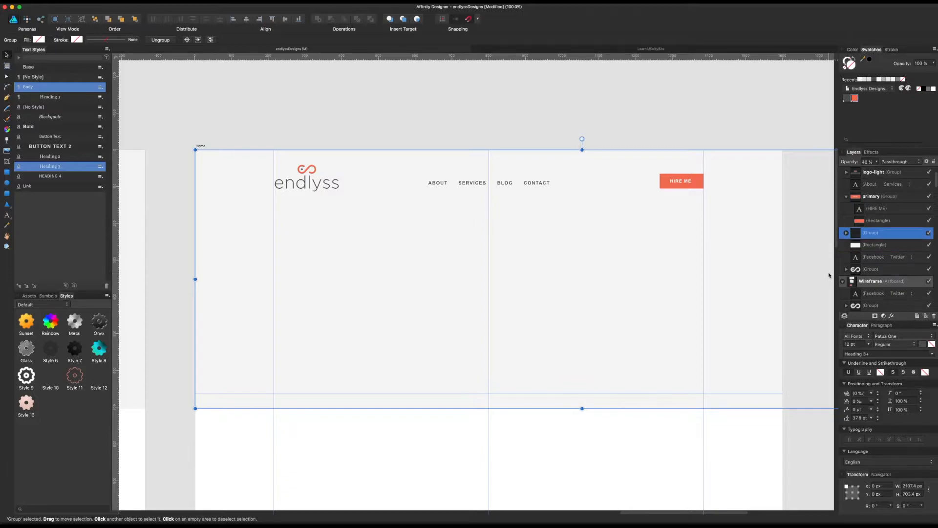
Step: Group the topographic pattern with the hero rectangle and name the group "background"
shift+click(878, 244)
key(super+g)
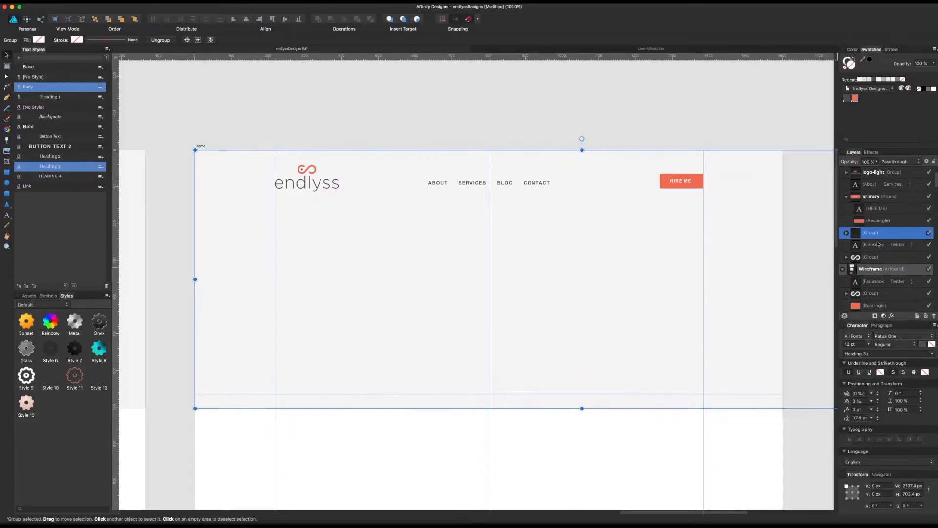
double_click(875, 233)
text(background)
key(Return)
Step: Group the logo, navigation text and HIRE ME button together and name the group "header"
click(846, 196)
click(868, 216)
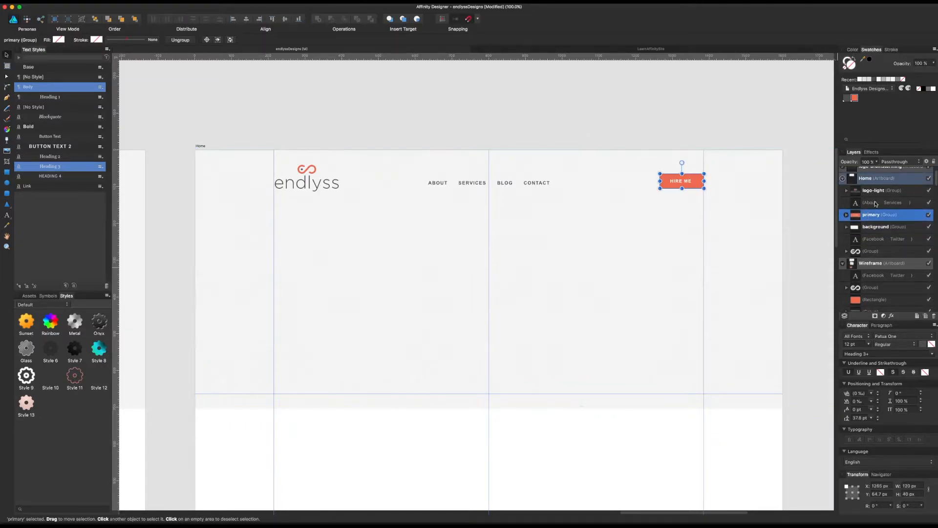
shift+click(874, 201)
shift+click(877, 191)
key(super+g)
double_click(876, 191)
text(header)
key(Return)
Step: Shift the HIRE ME button slightly left within the header group, to X 1263 px
click(780, 145)
scroll(702, 161, left, 2)
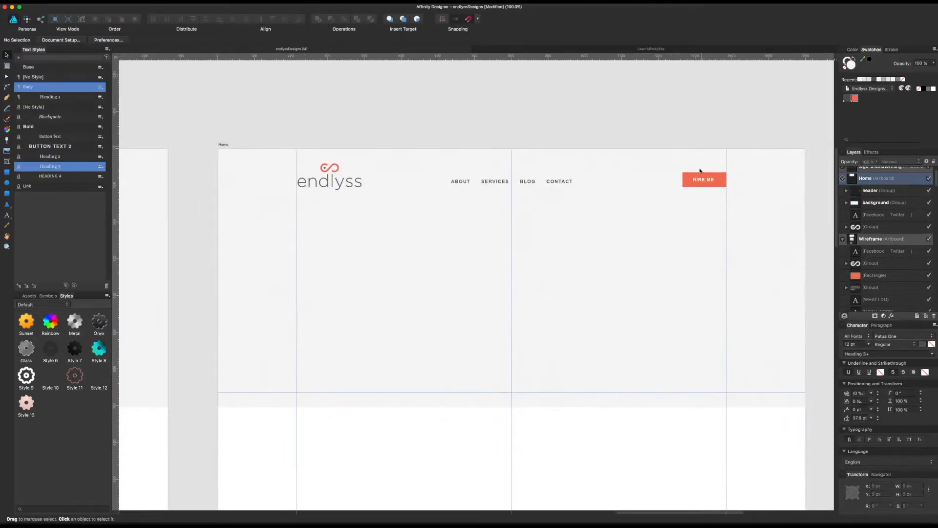
click(700, 186)
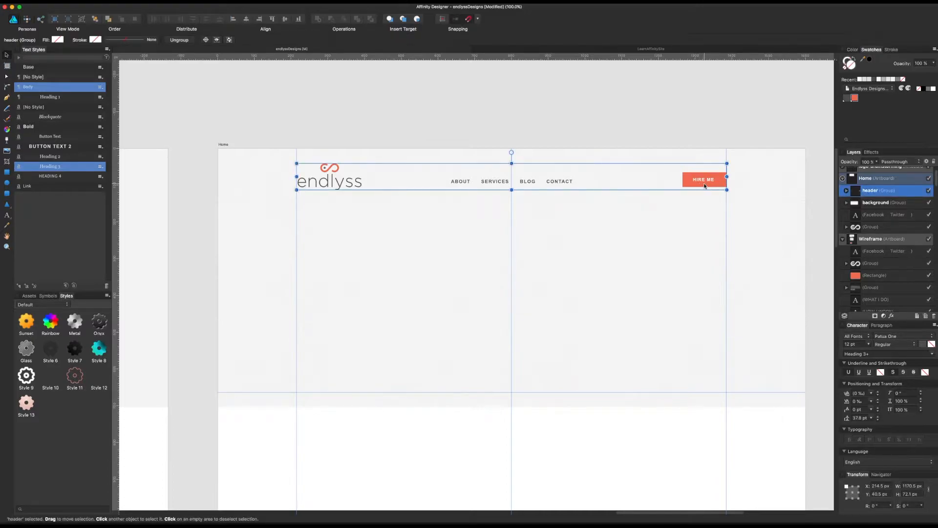
double_click(704, 184)
drag(705, 183, 704, 183)
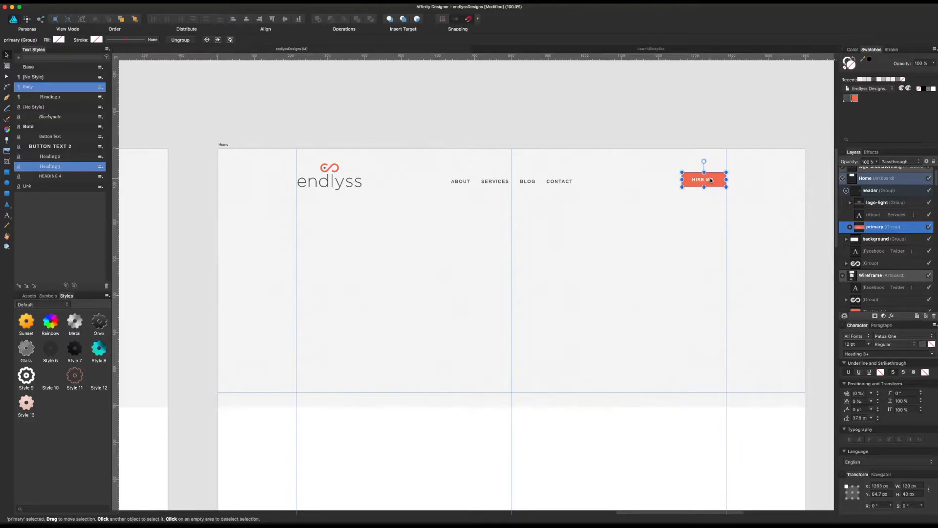
double_click(711, 180)
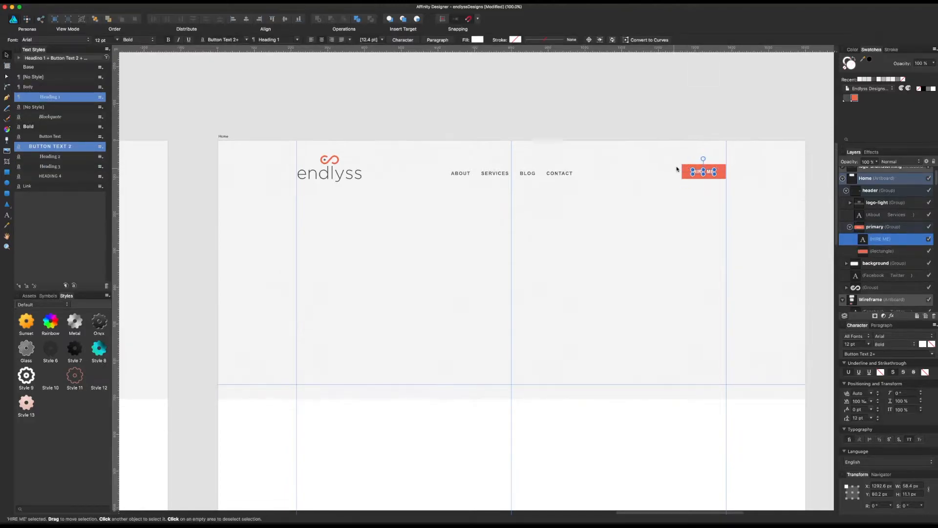
click(658, 93)
key(super+equal)
click(449, 320)
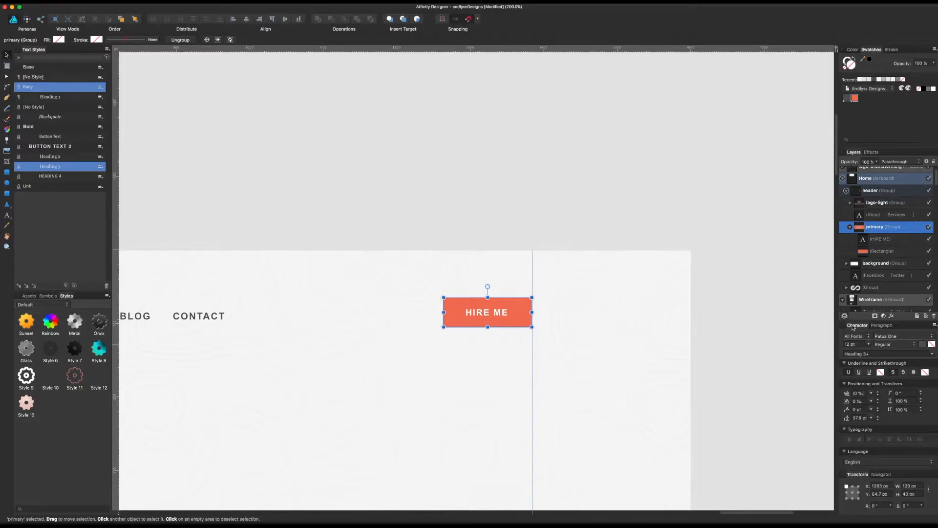
Step: Try an outer shadow on the HIRE ME button's rectangle with a 90° angle, adjusting its opacity, radius and intensity
click(906, 253)
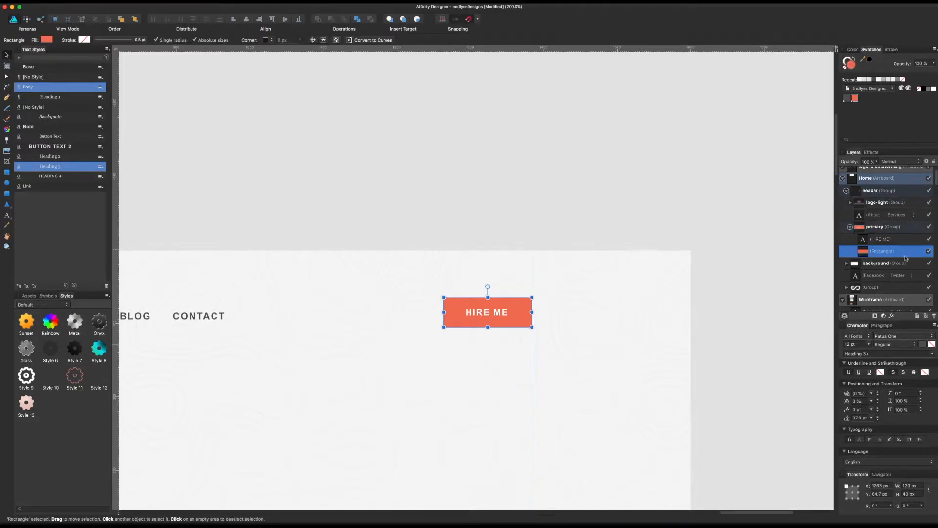
click(891, 316)
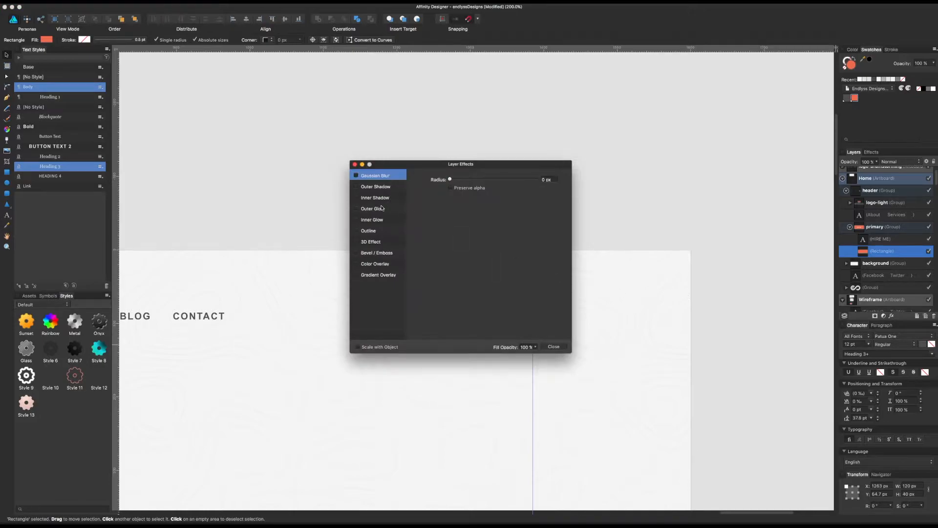
click(369, 189)
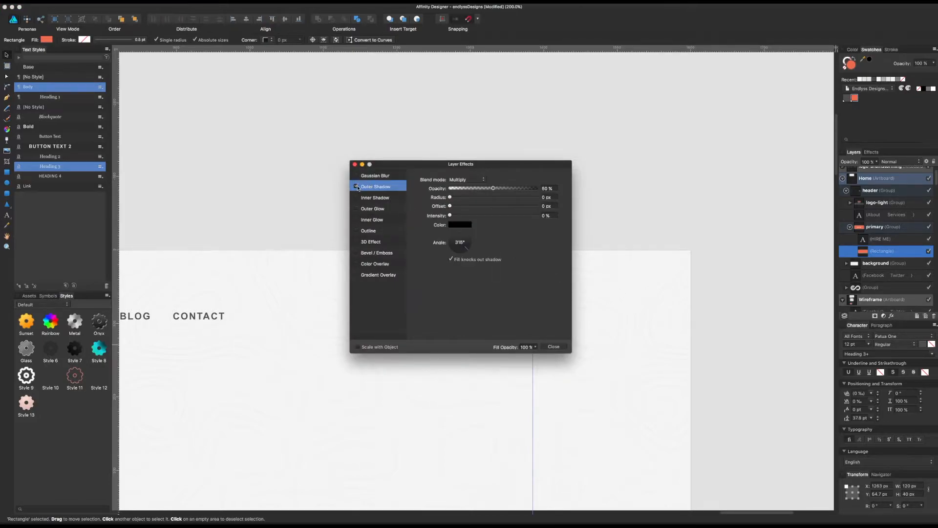
drag(472, 189, 667, 123)
click(689, 194)
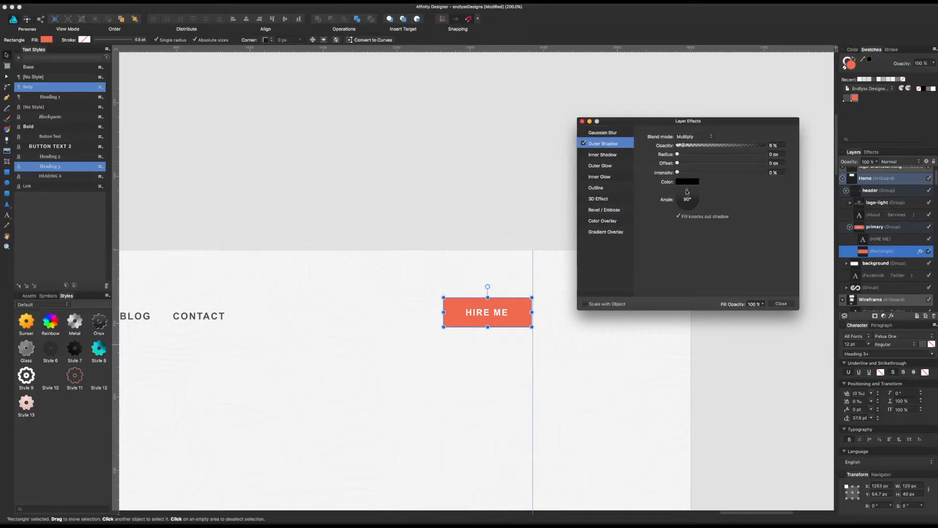
click(681, 216)
drag(678, 154, 719, 148)
drag(678, 173, 702, 154)
mouse_move(716, 145)
mouse_down()
mouse_move(698, 147)
mouse_move(712, 147)
mouse_up()
Step: Try a white inner shadow on the button's rectangle with Normal blending, 14% opacity, 0.3 px radius, 0.4 px offset and a 90° angle
click(591, 155)
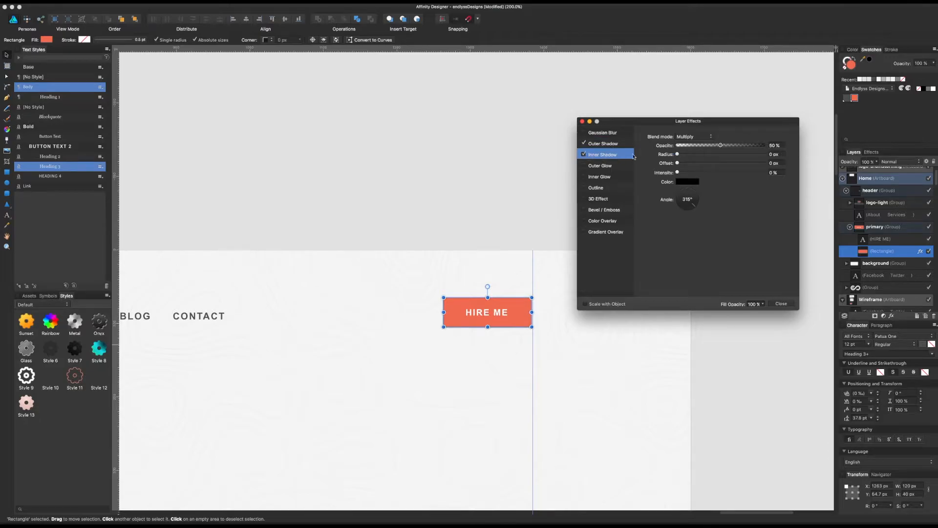
drag(694, 145, 690, 146)
click(688, 184)
drag(704, 246, 703, 265)
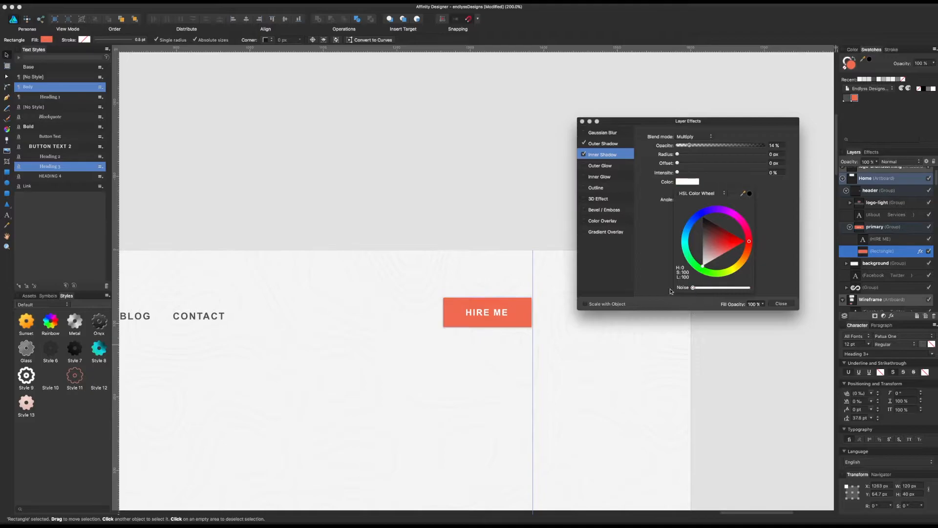
mouse_move(677, 154)
mouse_down()
mouse_move(687, 155)
mouse_move(684, 166)
mouse_up()
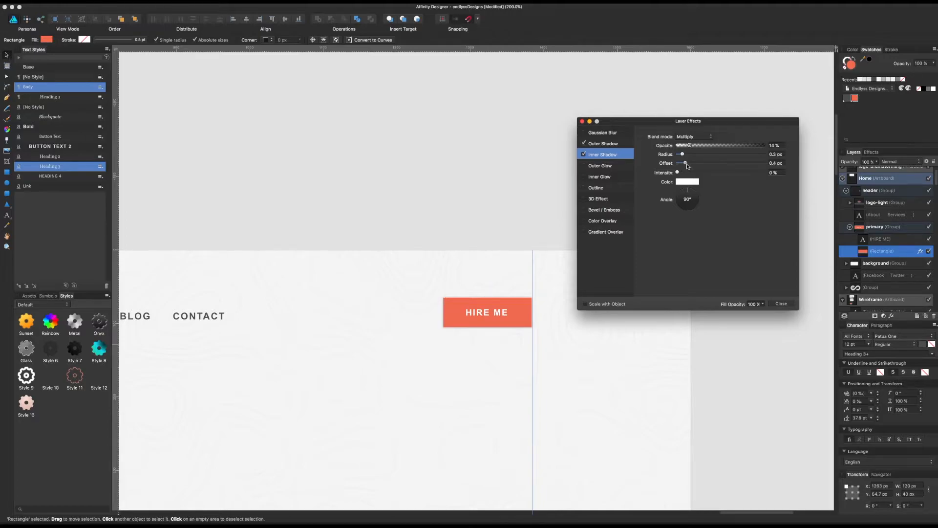
click(693, 140)
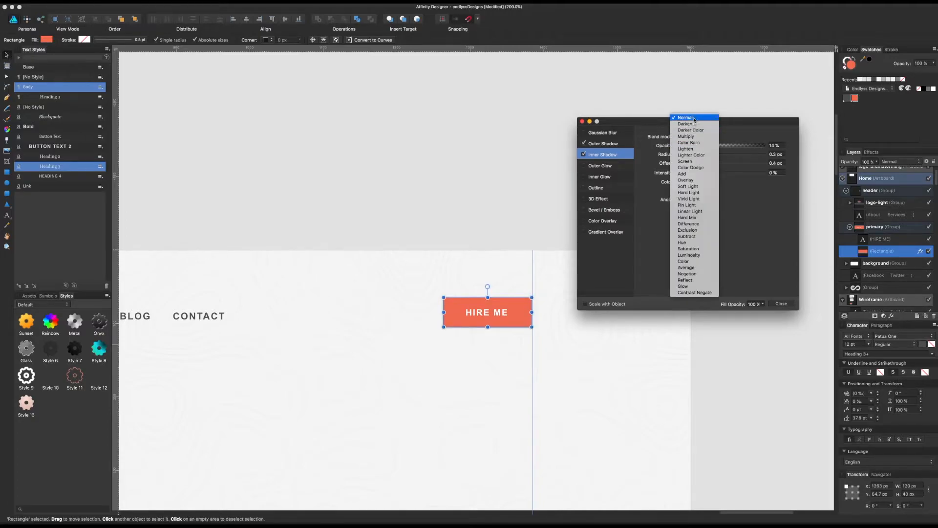
click(686, 119)
Step: Adjust the inner shadow to 49% opacity, 0 px radius and 1.3 px offset, and turn off the outer shadow
drag(682, 154, 710, 158)
drag(694, 197, 682, 220)
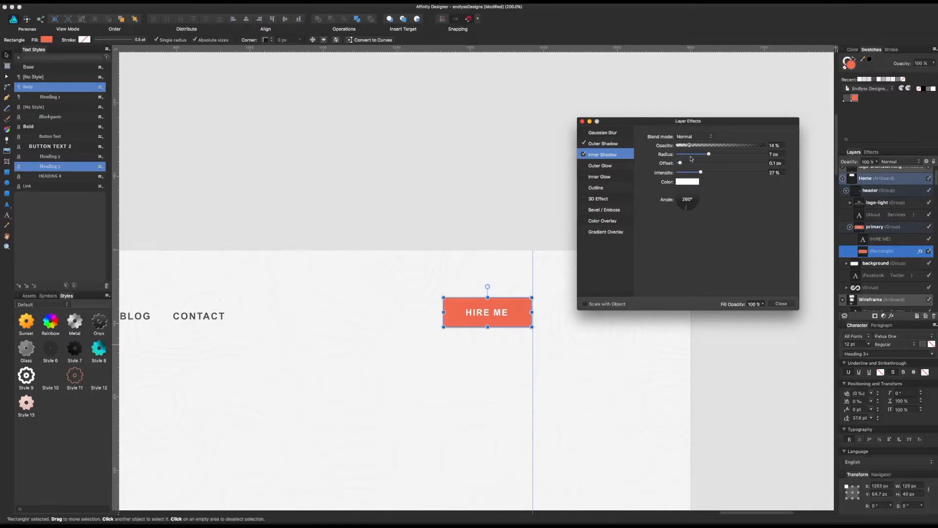
drag(693, 153, 749, 148)
drag(688, 154, 678, 157)
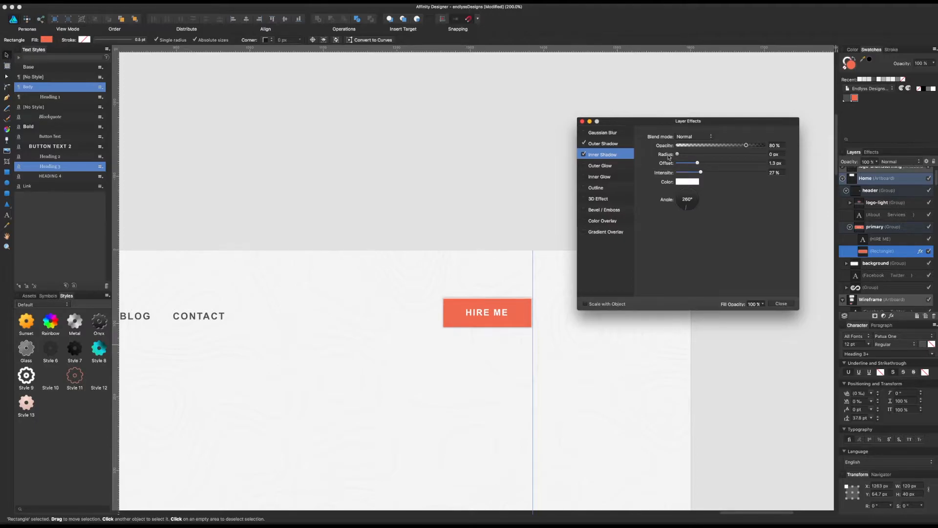
drag(713, 146, 720, 146)
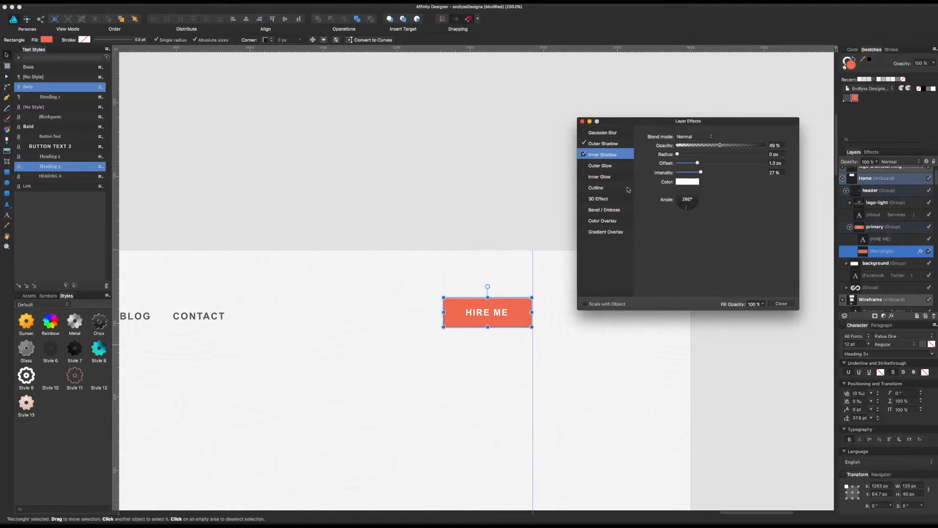
click(584, 144)
click(781, 304)
click(737, 334)
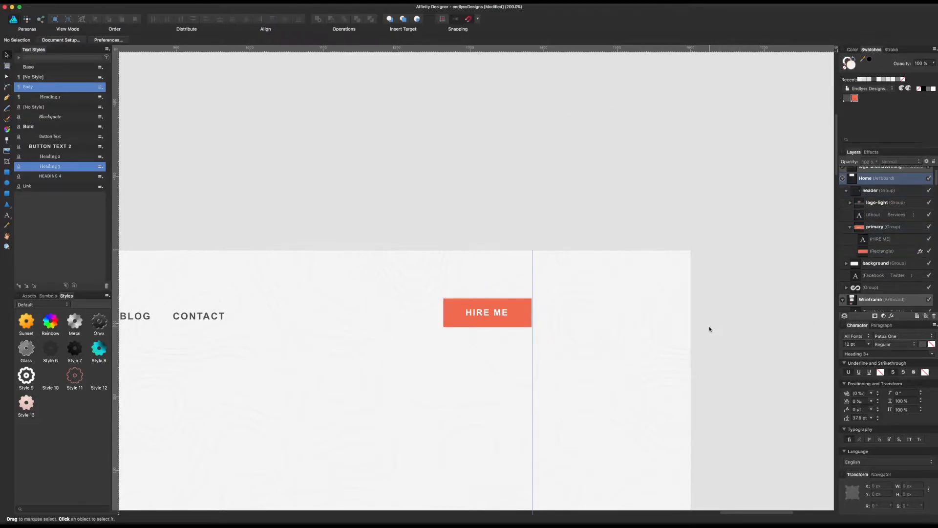
Step: Compare the button at different zoom levels and turn off the inner shadow on its rectangle
click(501, 312)
key(super+minus)
key(super+minus)
click(605, 269)
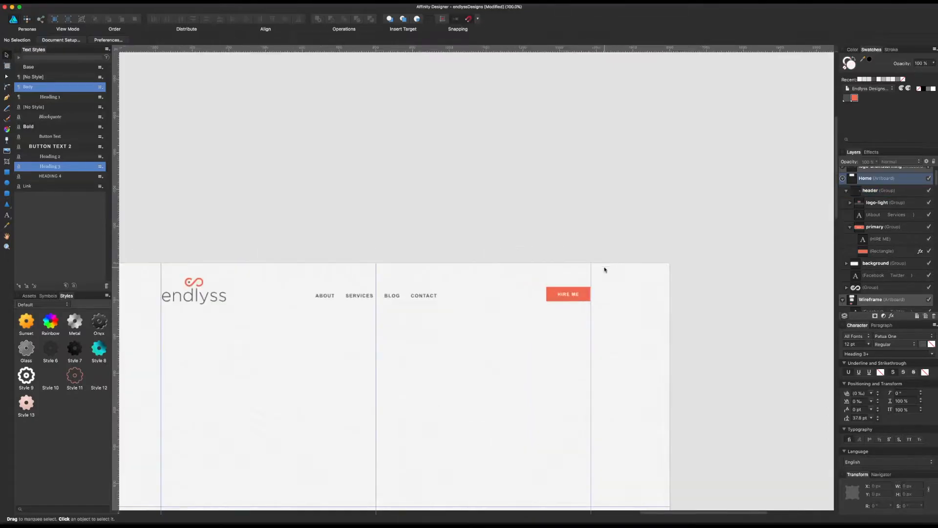
key(super+equal)
key(super+equal)
click(633, 312)
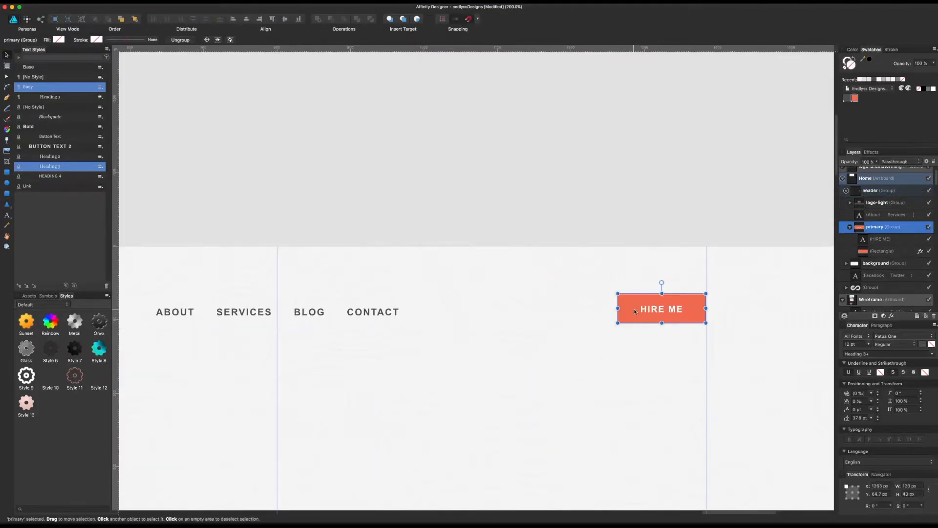
click(920, 251)
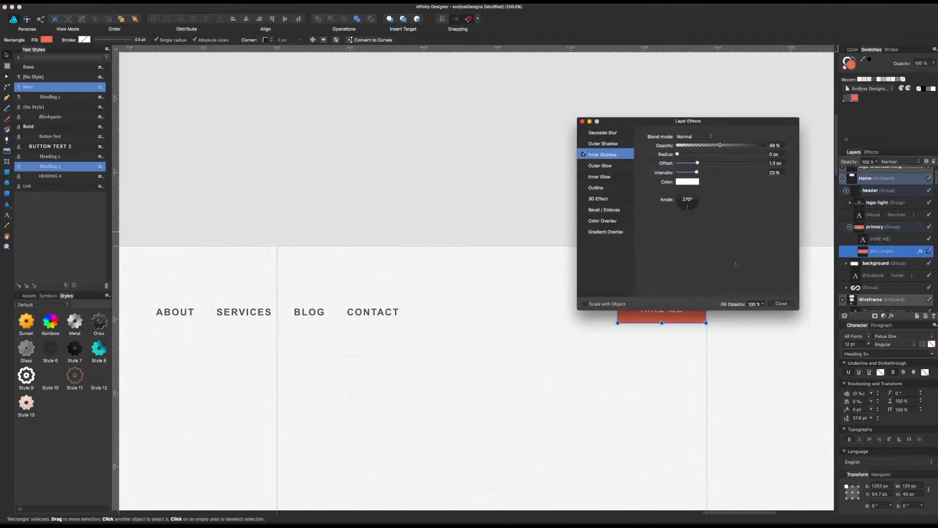
click(782, 303)
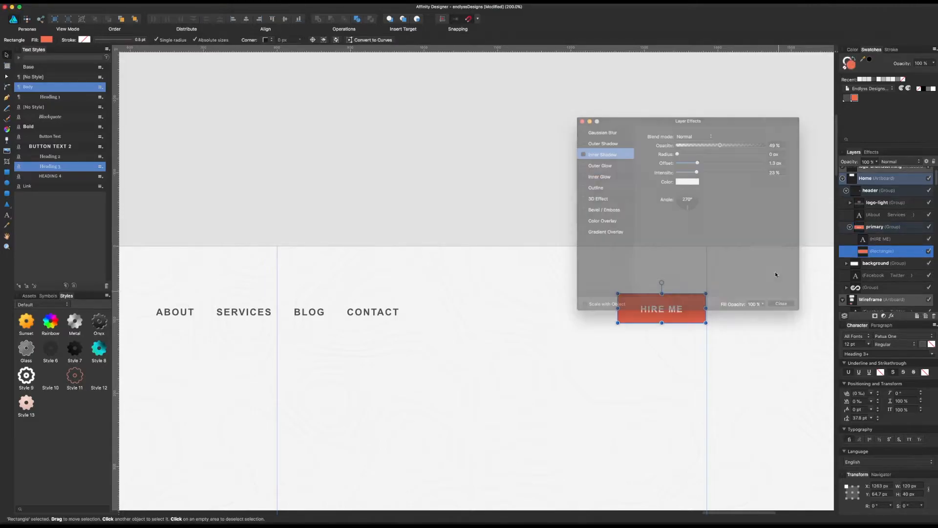
Step: Try nudging the HIRE ME label up inside the button, and nudge it back down
click(783, 207)
drag(784, 207, 725, 156)
double_click(693, 254)
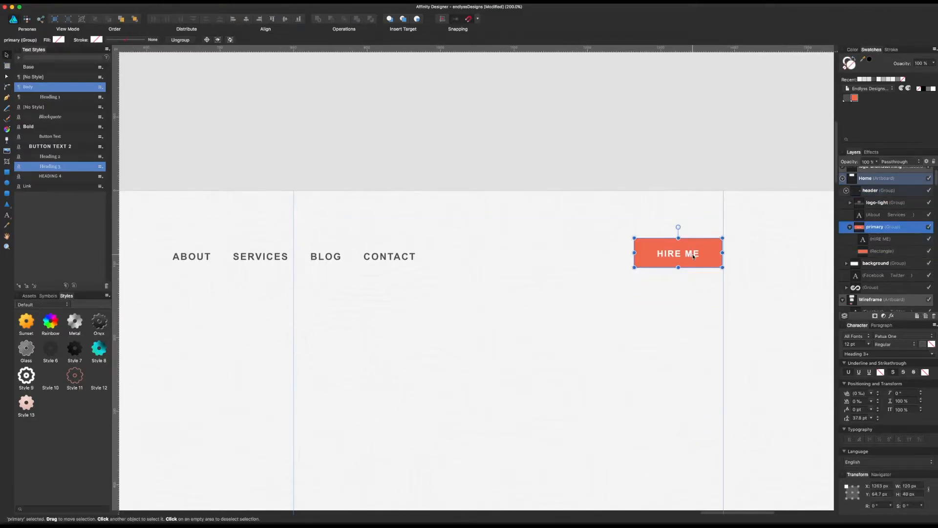
double_click(693, 254)
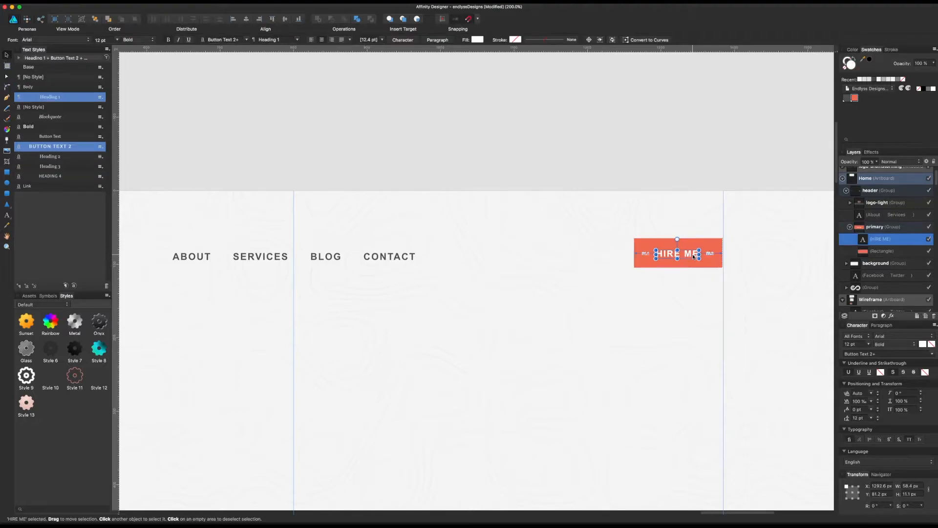
key(Up)
key(Down)
click(712, 144)
Step: Nudge the HIRE ME button slightly right so its edge lines up with the vertical column guide
scroll(720, 146, right, 1)
scroll(720, 145, down, 1)
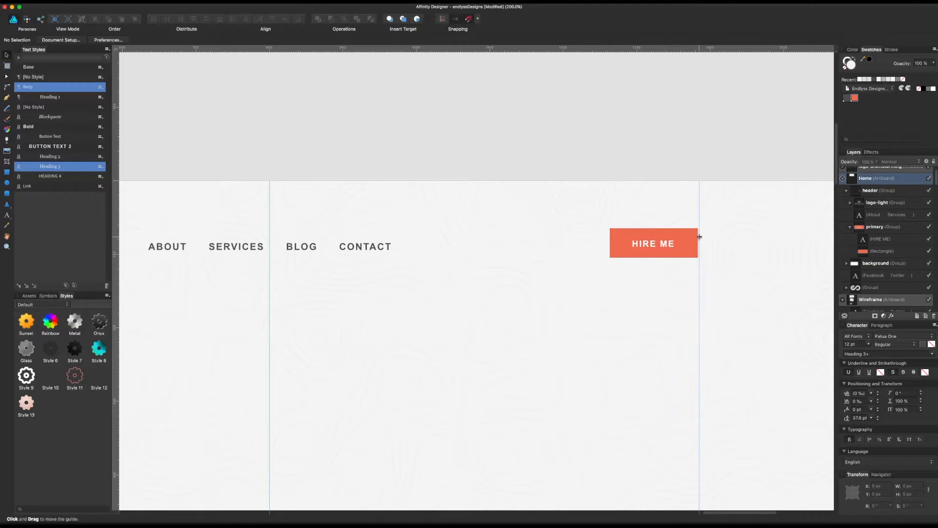
click(692, 239)
double_click(691, 239)
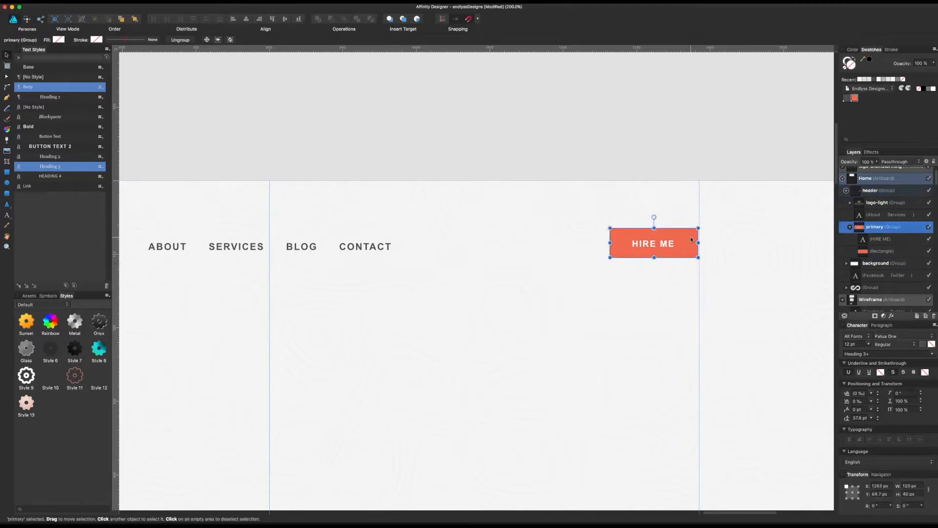
click(634, 147)
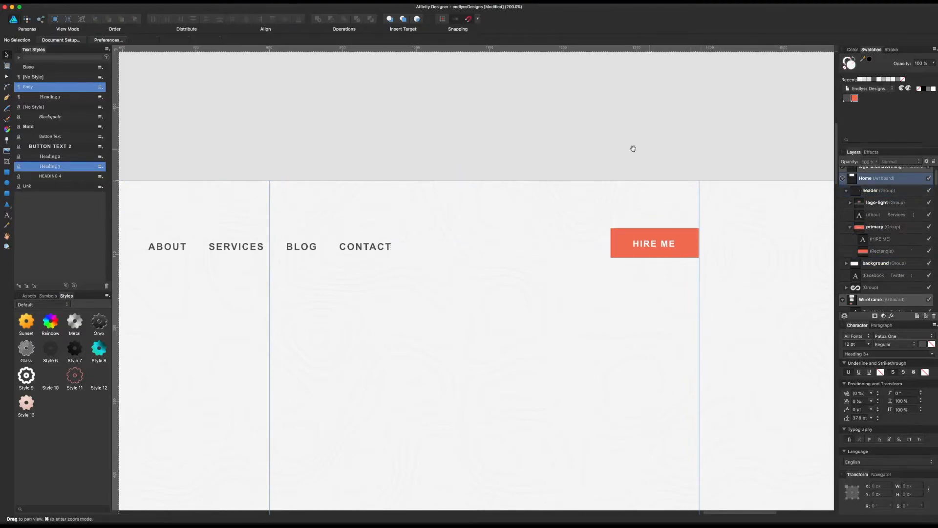
Step: Apply a linear gradient to the background group's rectangle, running diagonally from the endlyss logo to just past the hero area's lower-right corner
scroll(617, 145, left, 1)
key(super+minus)
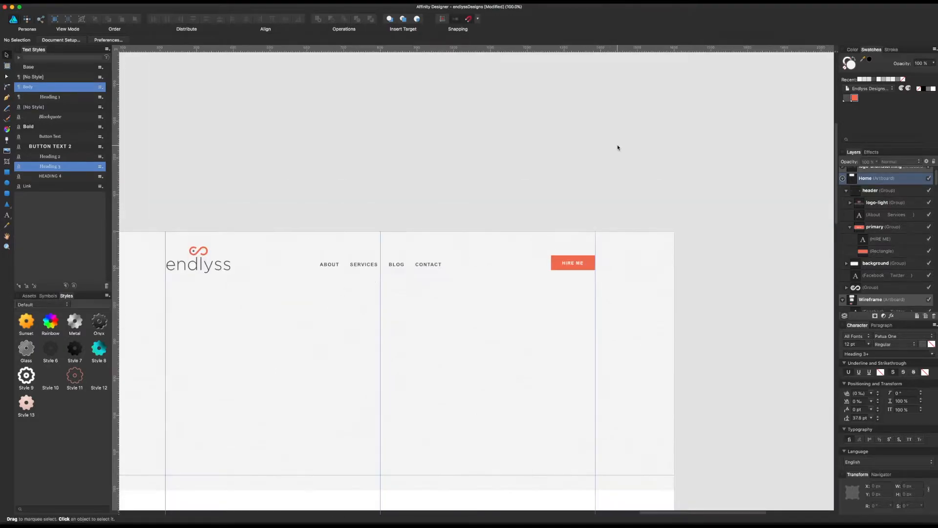
scroll(617, 148, down, 5)
scroll(617, 148, left, 5)
click(771, 160)
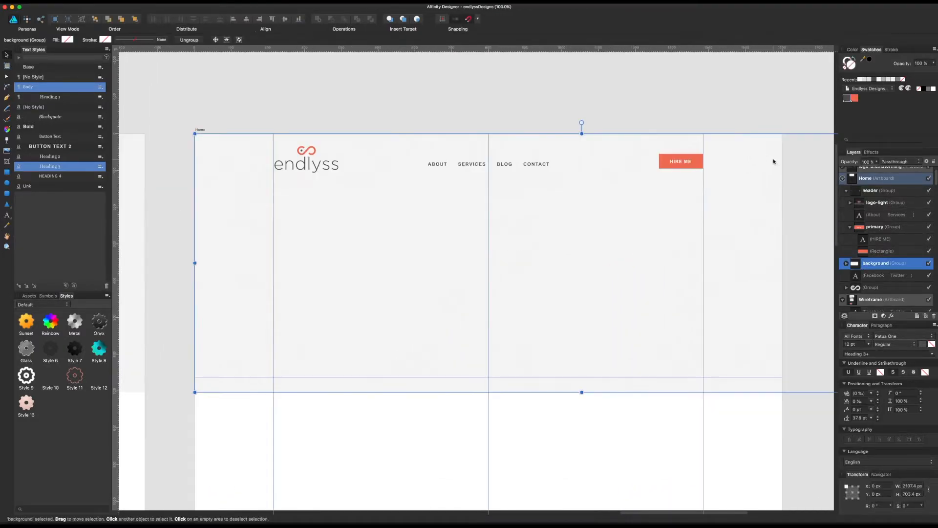
click(846, 263)
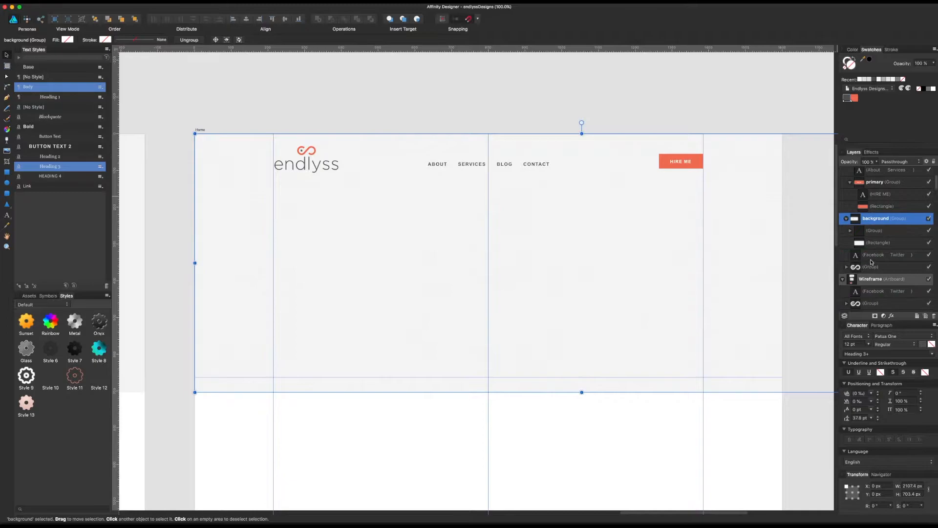
click(880, 242)
key(g)
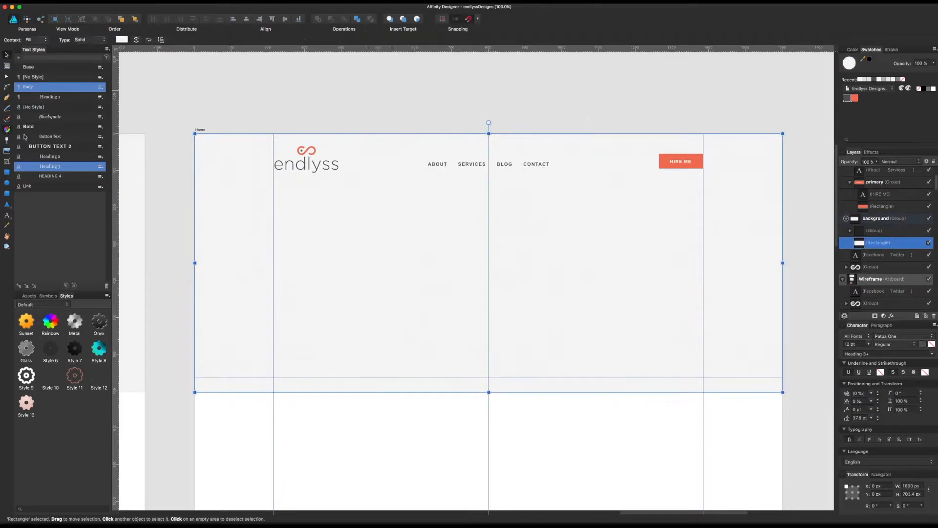
drag(209, 138, 796, 392)
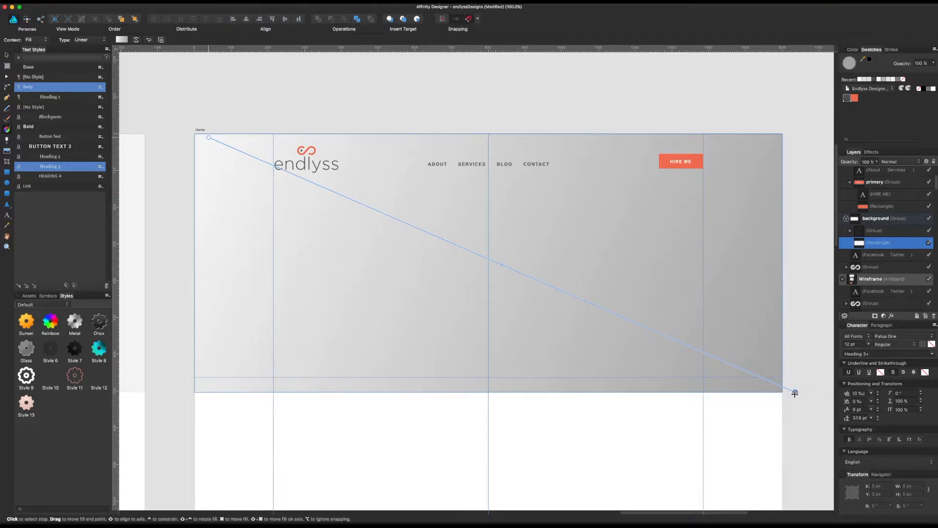
drag(208, 137, 302, 162)
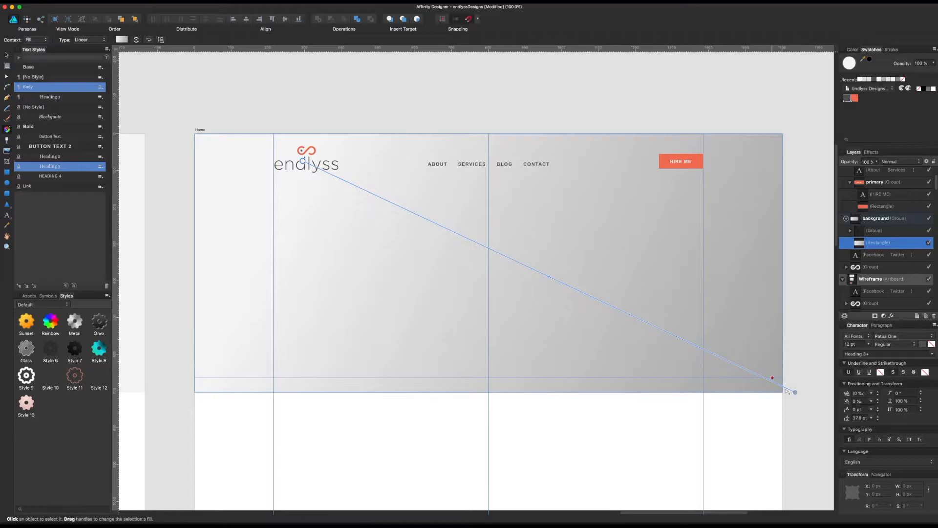
Step: Recolor the gradient's end stop to a very pale blue-violet with hue 250, saturation 100 and lightness 99
click(795, 392)
click(121, 39)
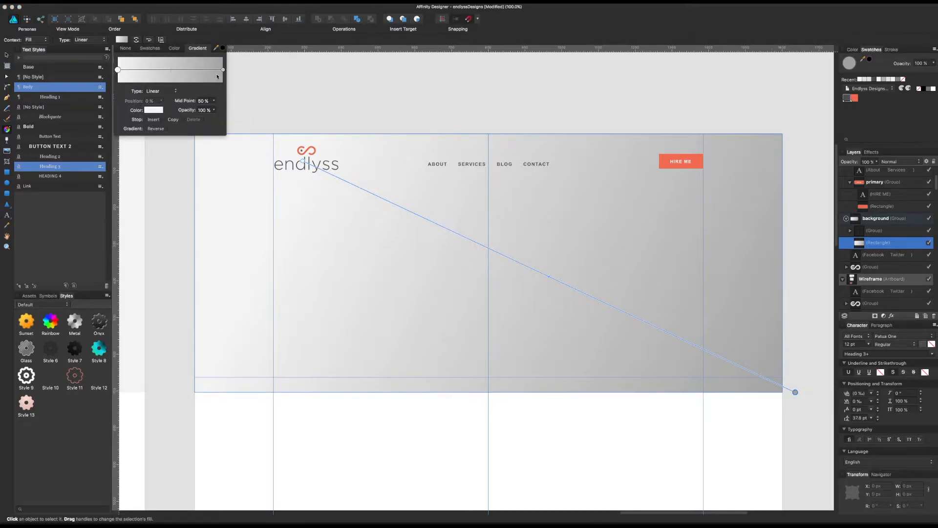
click(223, 69)
click(155, 110)
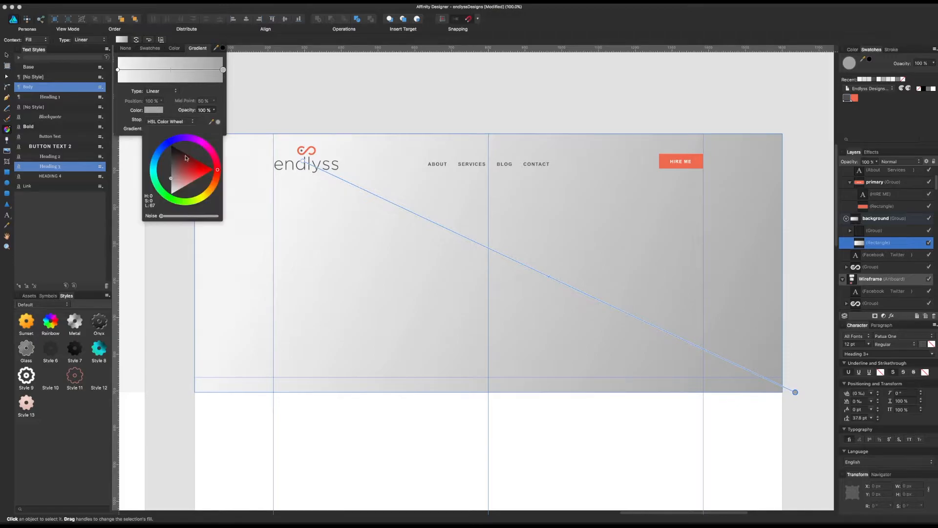
click(165, 195)
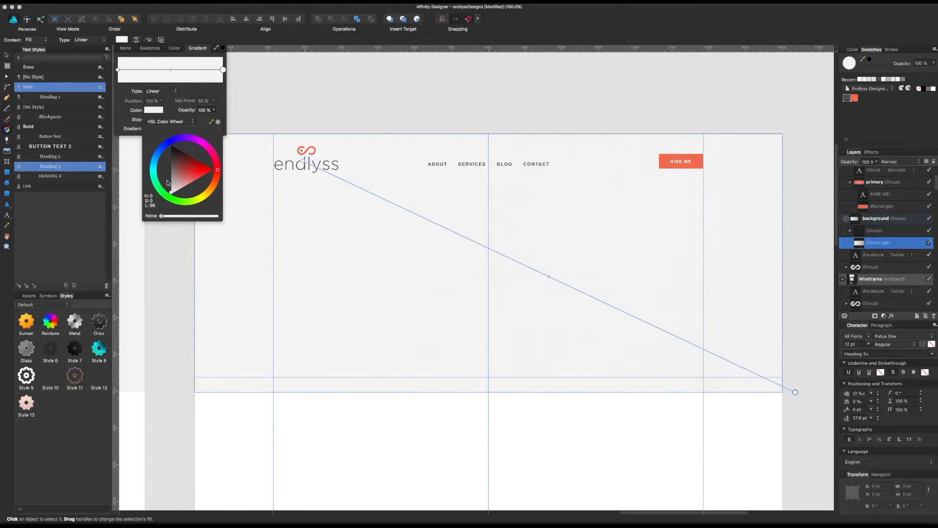
drag(158, 156, 172, 131)
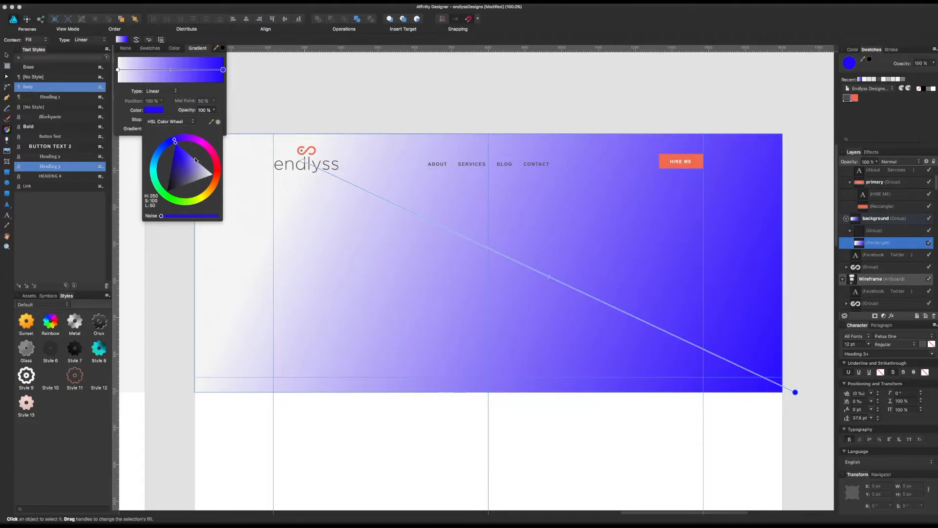
drag(192, 171, 225, 169)
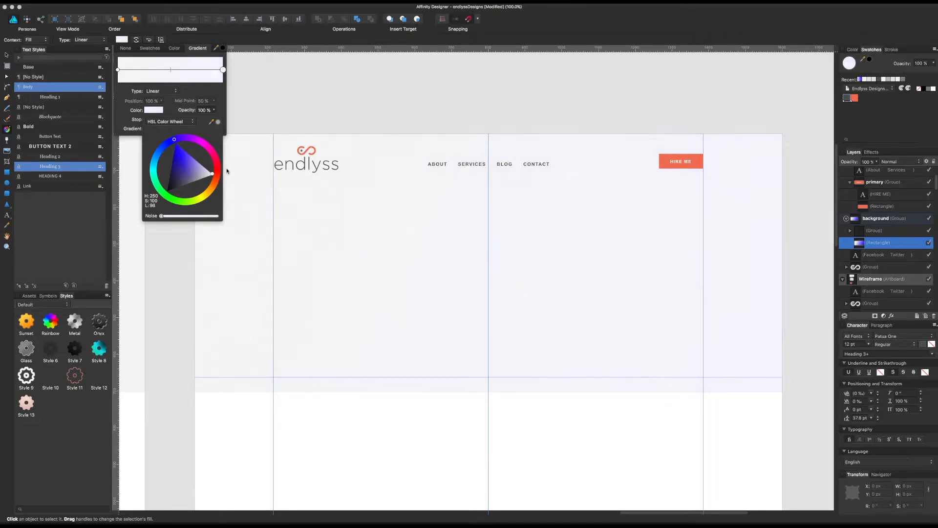
drag(227, 171, 230, 172)
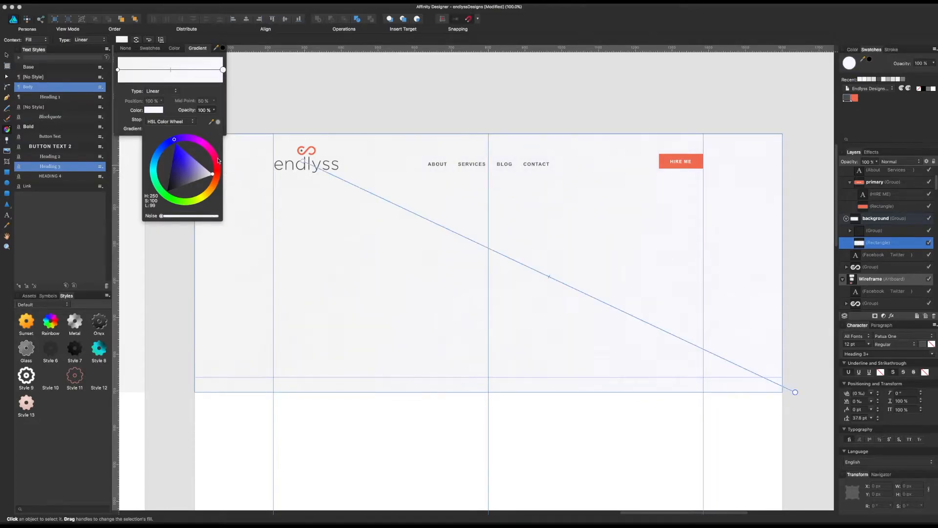
click(129, 105)
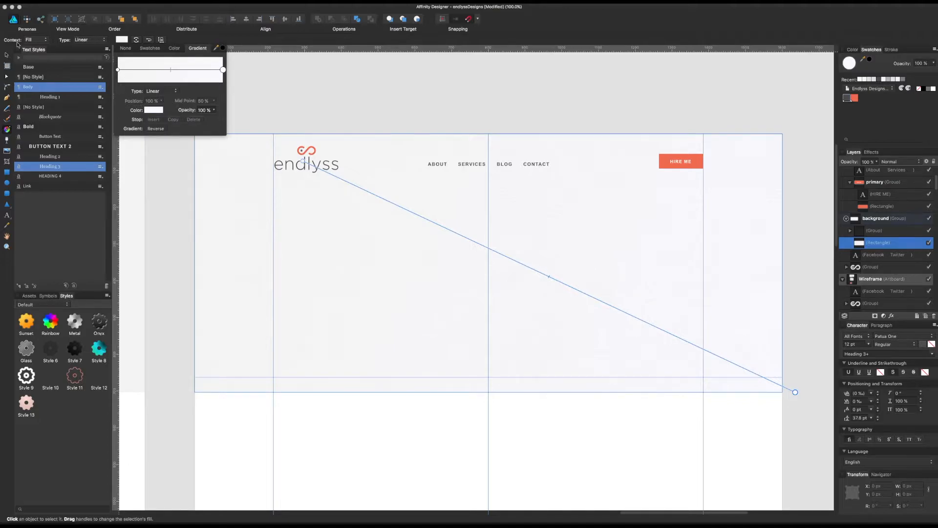
click(7, 55)
click(395, 98)
scroll(417, 133, down, 1)
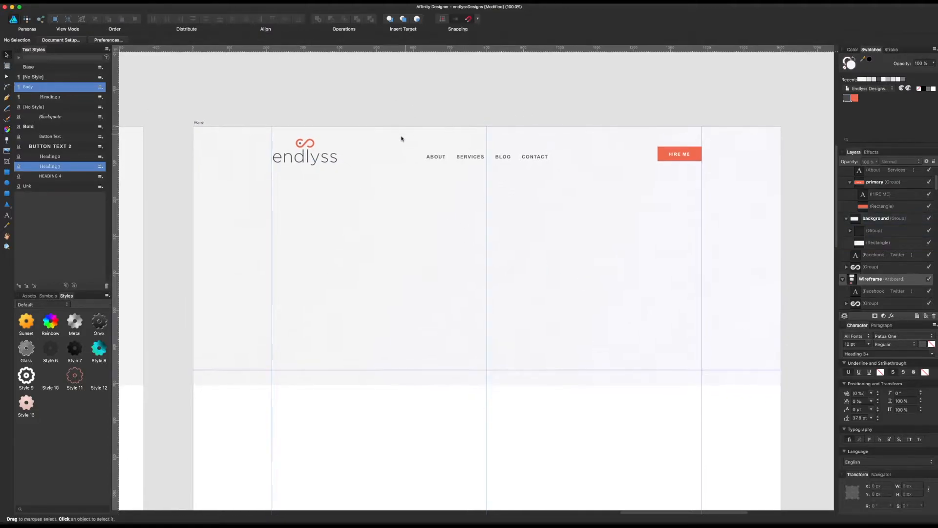
Step: Shift the endlyss logo slightly left so its edge meets the column guide, and save the document
click(324, 159)
drag(323, 159, 323, 159)
click(394, 109)
key(super+s)
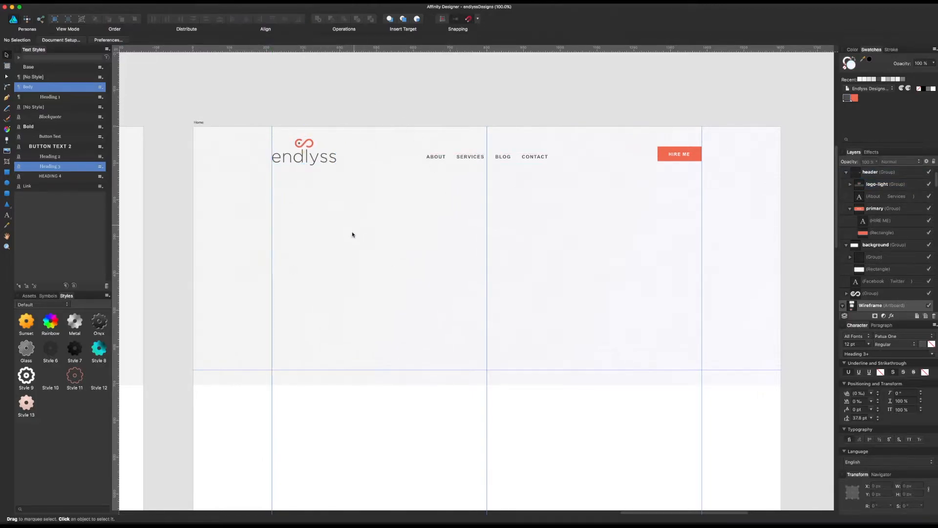
Step: Copy the hero headline and the intro text group with its LEARN MORE ABOUT ME button from the Wireframe artboard onto the Home artboard
drag(384, 427, 613, 423)
drag(383, 292, 422, 297)
click(276, 257)
click(253, 275)
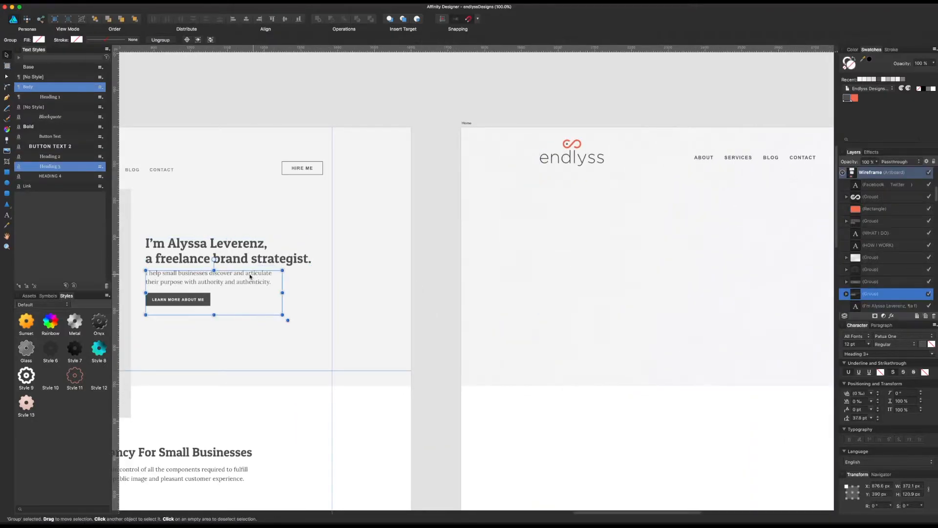
shift+click(252, 261)
key(super+c)
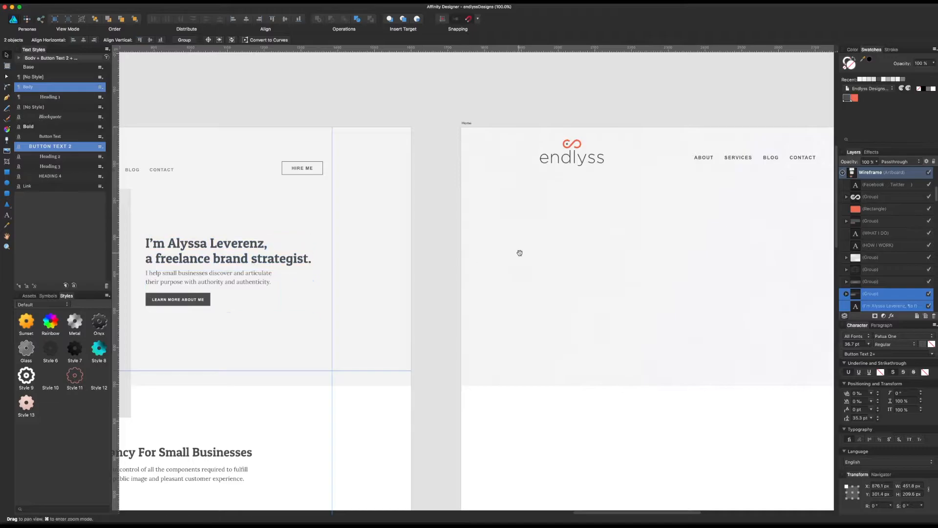
drag(581, 266, 336, 270)
drag(529, 283, 503, 280)
key(super+v)
click(736, 286)
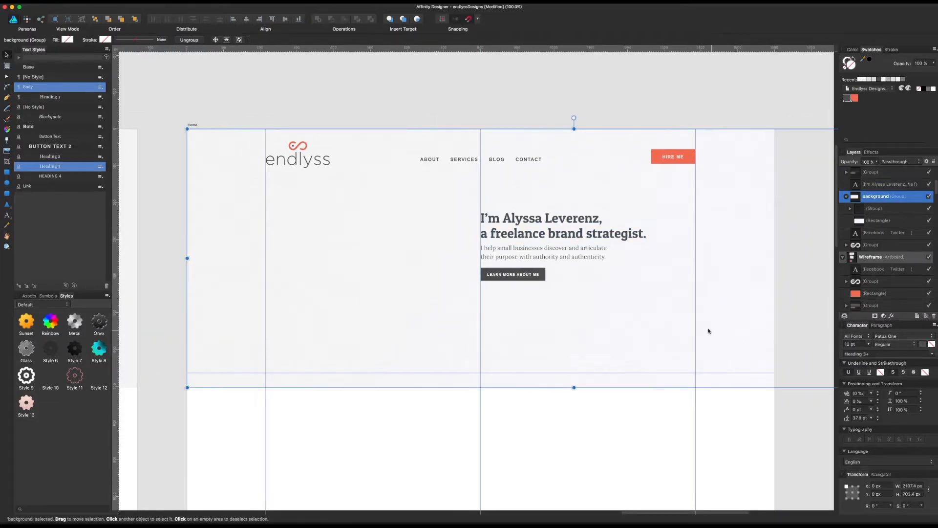
Step: Examine the pasted hero text, its button and the header on the Home artboard up close and at full width
key(super+equal)
scroll(711, 339, right, 5)
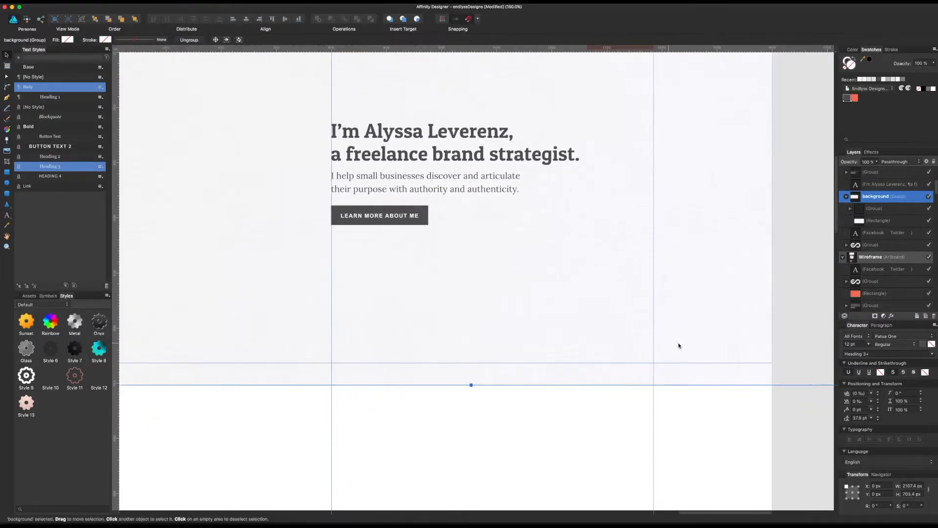
scroll(710, 358, left, 8)
scroll(710, 358, up, 4)
scroll(637, 386, left, 1)
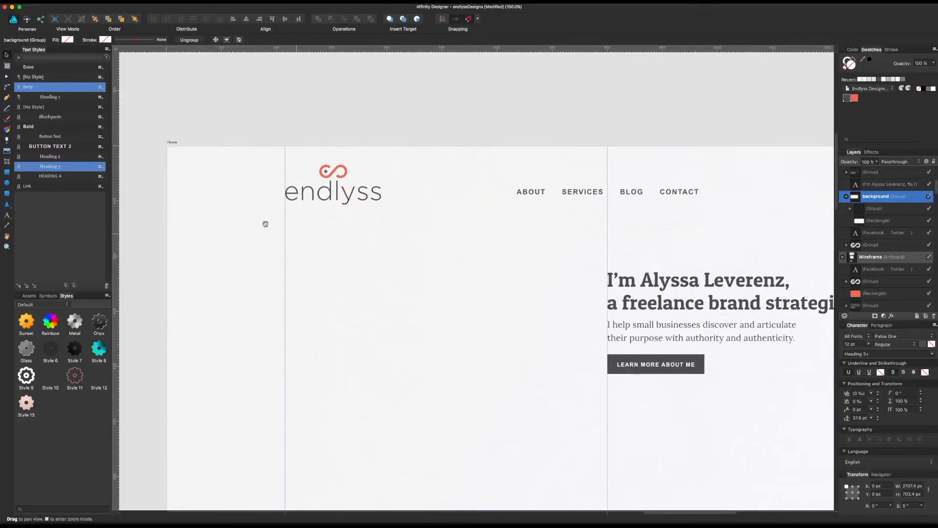
scroll(333, 247, right, 6)
scroll(333, 247, down, 3)
scroll(630, 321, right, 1)
scroll(734, 306, left, 3)
scroll(733, 306, up, 4)
scroll(687, 389, down, 1)
key(super+minus)
double_click(478, 335)
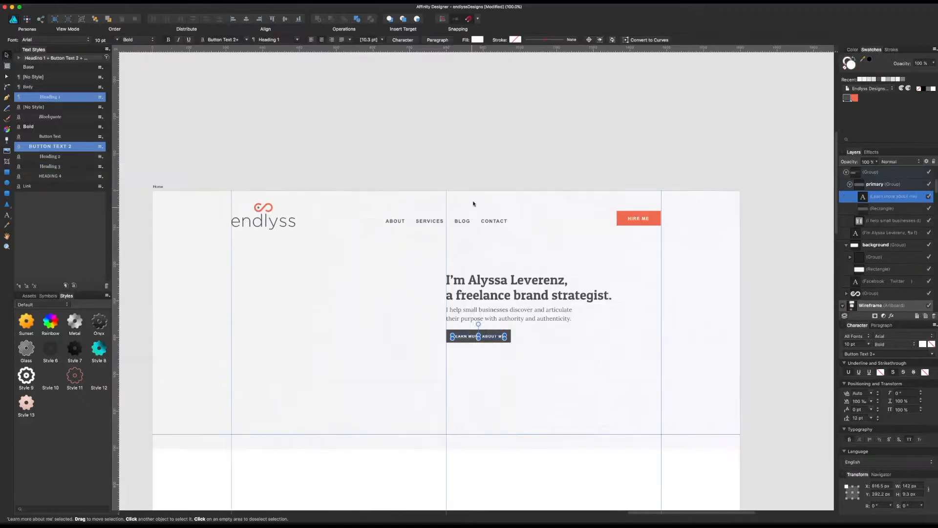
click(515, 149)
Step: Set the font of the header's navigation text to Gotham Bold
scroll(515, 148, left, 3)
scroll(553, 192, down, 1)
click(554, 196)
click(554, 196)
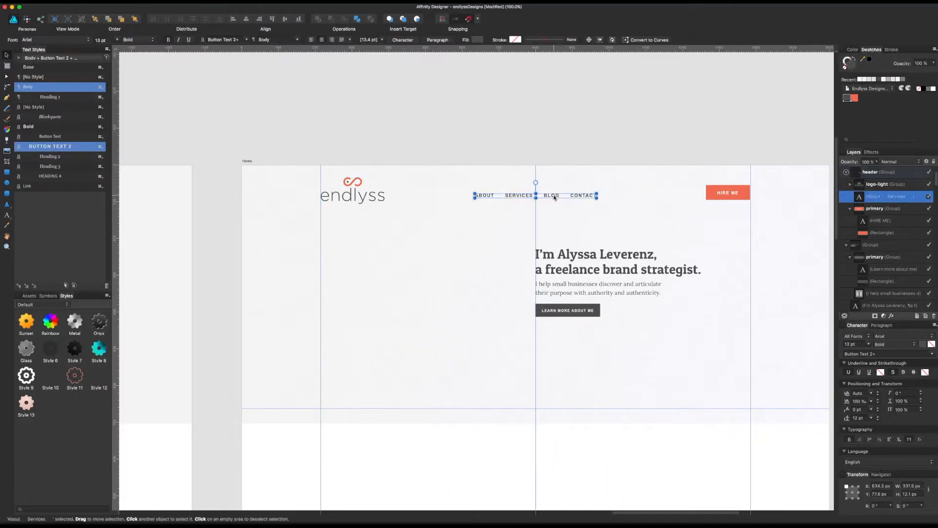
click(895, 337)
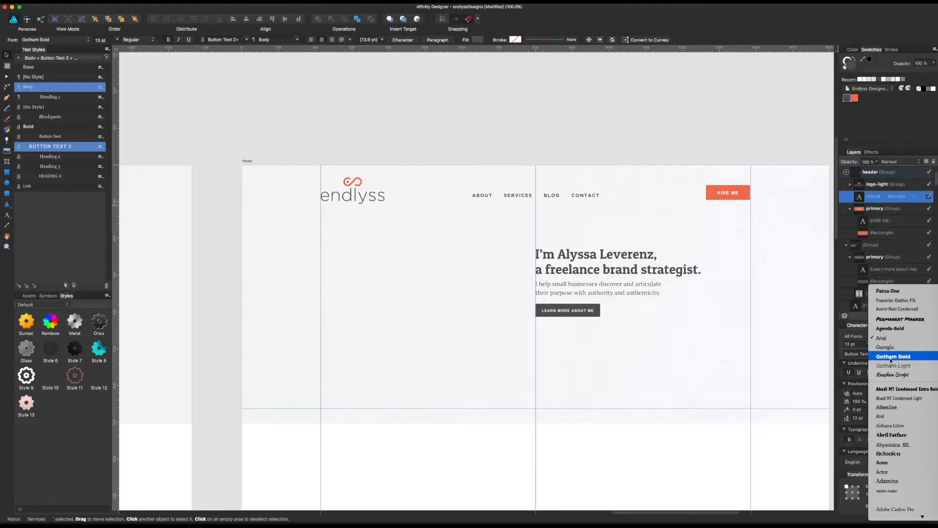
click(891, 361)
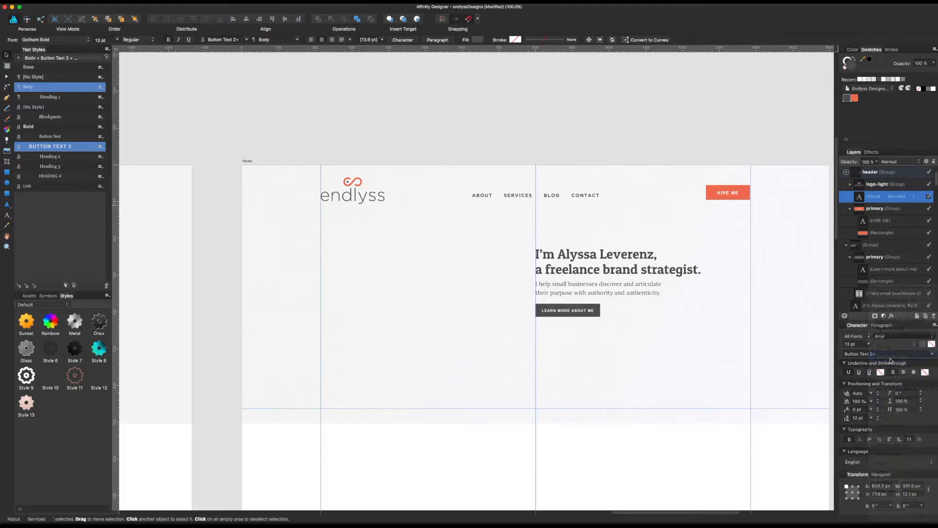
click(626, 149)
Step: Review the restyled navigation text and compare the Home header and hero area with the Wireframe artboard
click(589, 199)
double_click(590, 196)
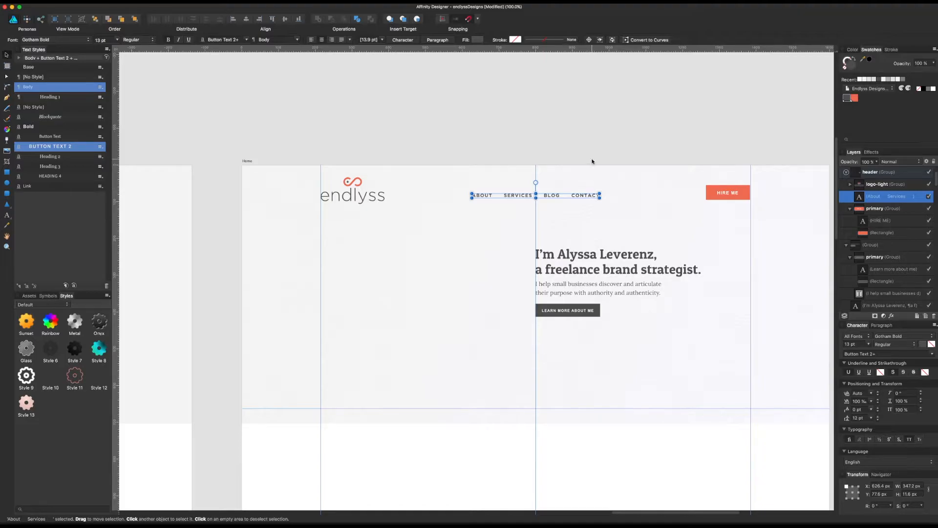
click(592, 130)
scroll(605, 115, right, 5)
scroll(605, 116, down, 2)
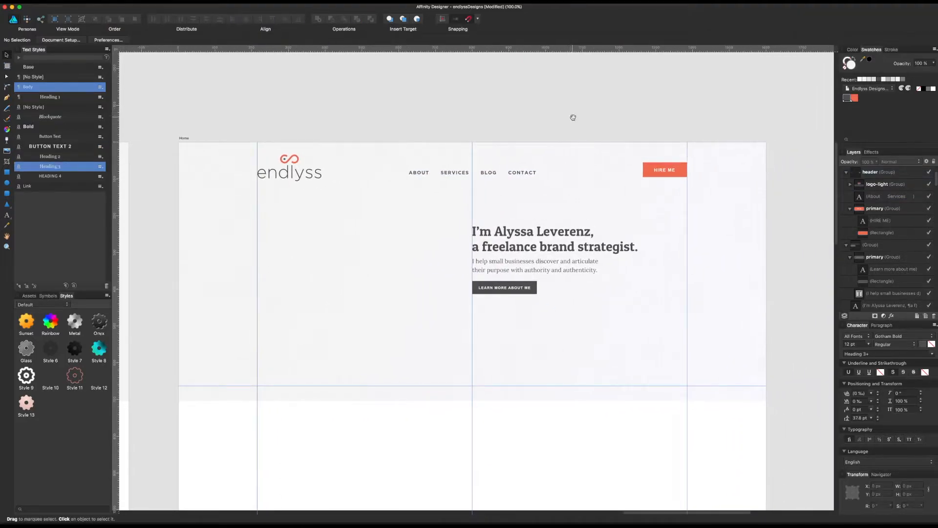
scroll(574, 116, down, 2)
scroll(676, 170, left, 5)
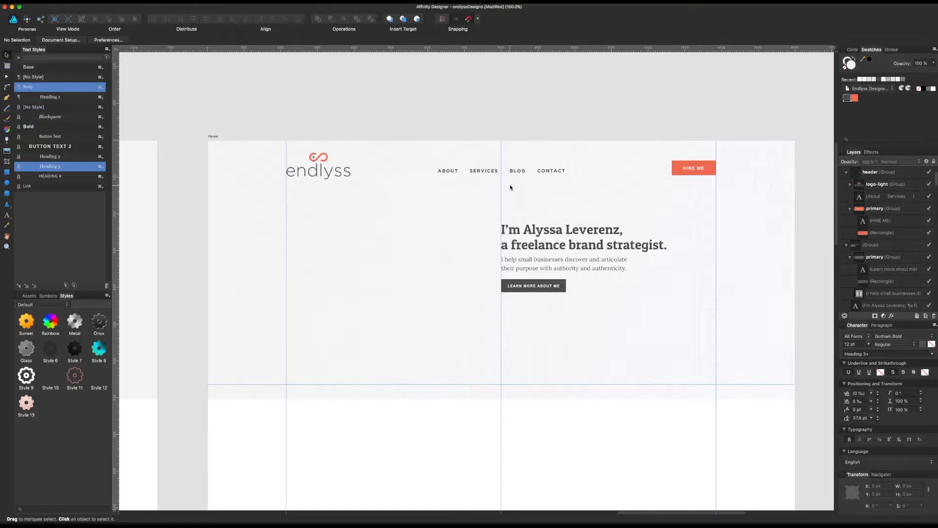
scroll(510, 195, left, 15)
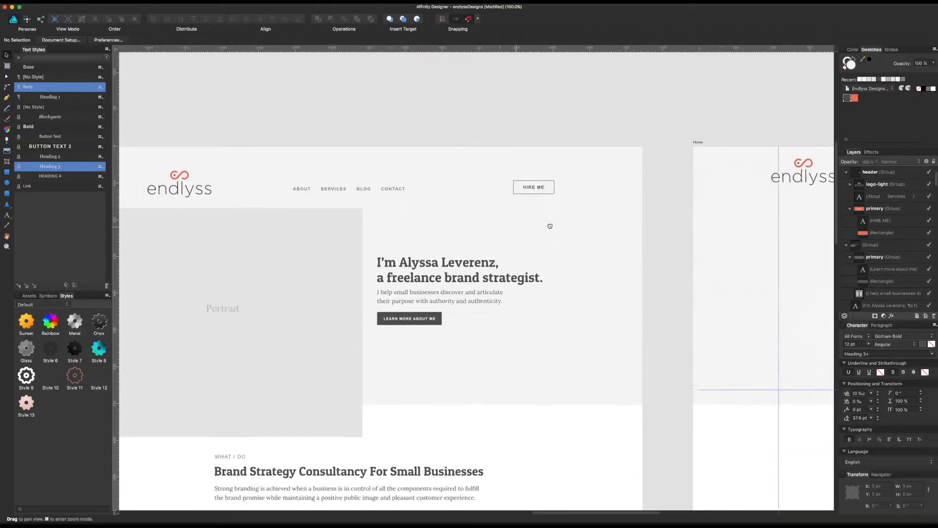
drag(526, 226, 662, 225)
drag(401, 222, 421, 224)
drag(524, 258, 289, 248)
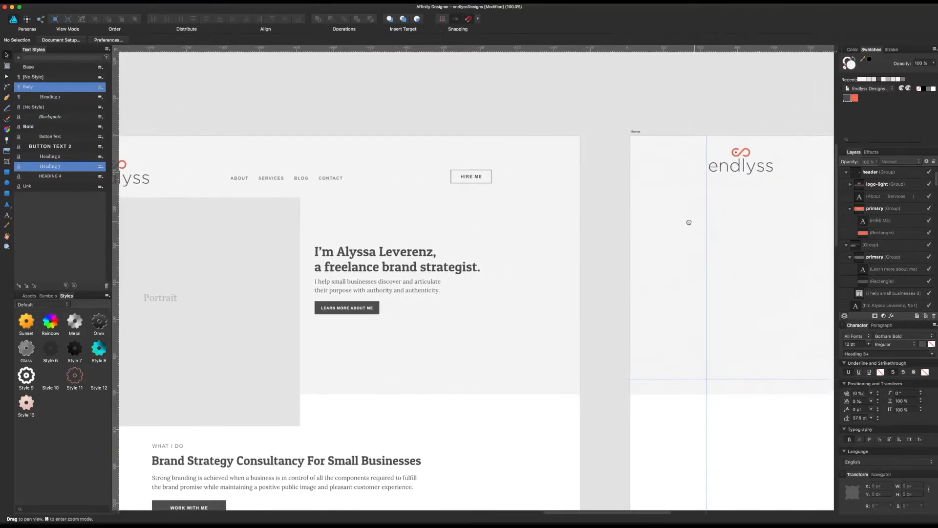
scroll(689, 222, right, 10)
Step: Try fonts such as Mongolian Baiti, Monaco, Monda and Moul on the header's navigation text
click(479, 179)
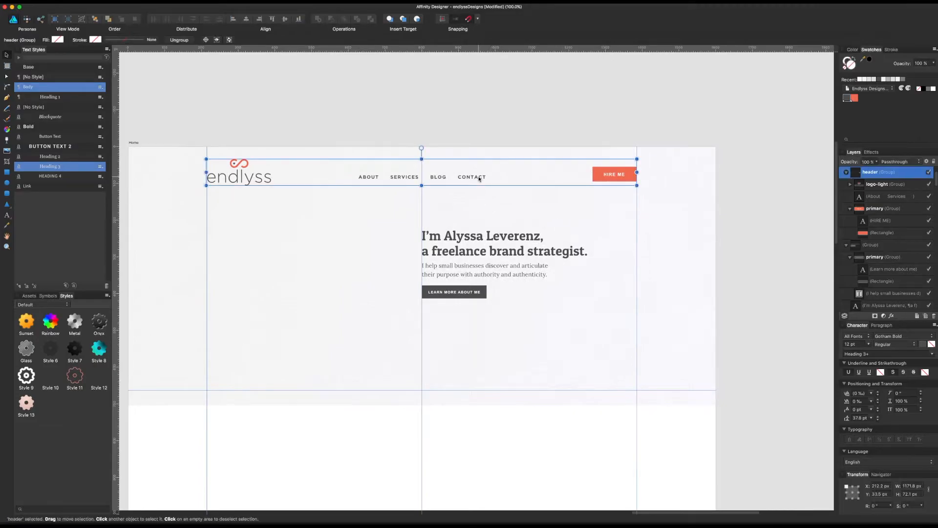
double_click(479, 178)
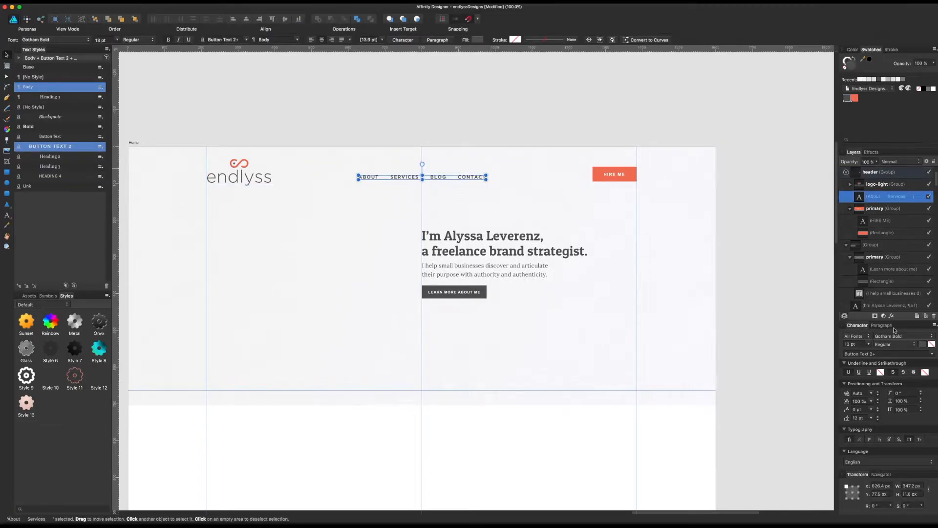
click(896, 336)
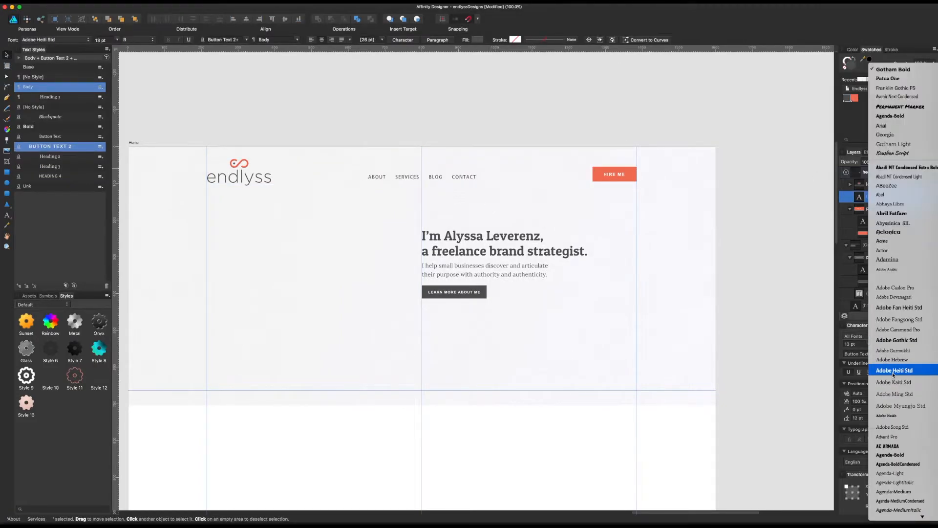
text(mon)
key(Down)
key(Down)
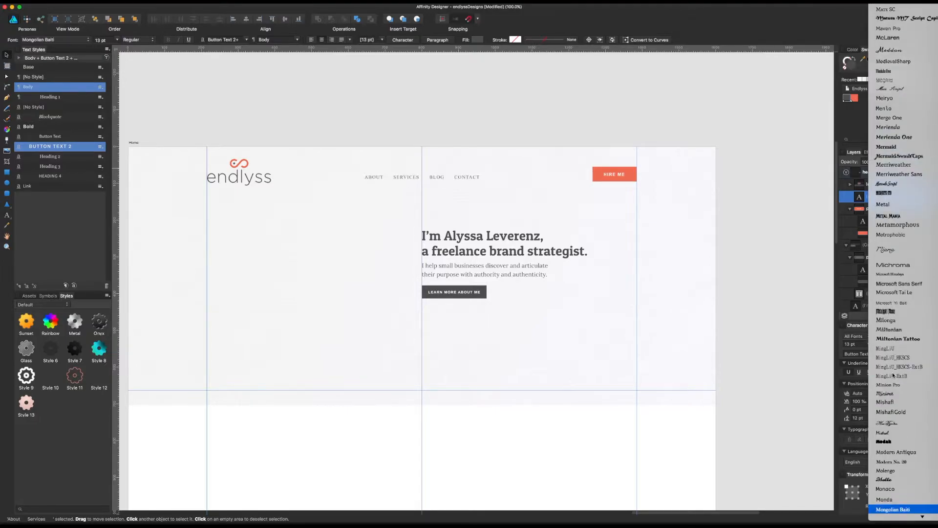
key(Up)
key(Up)
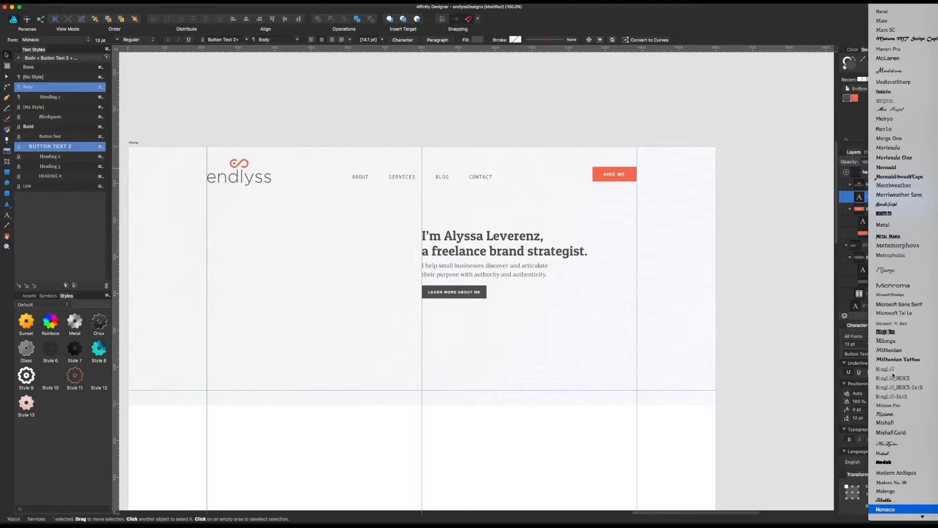
scroll(897, 430, down, 5)
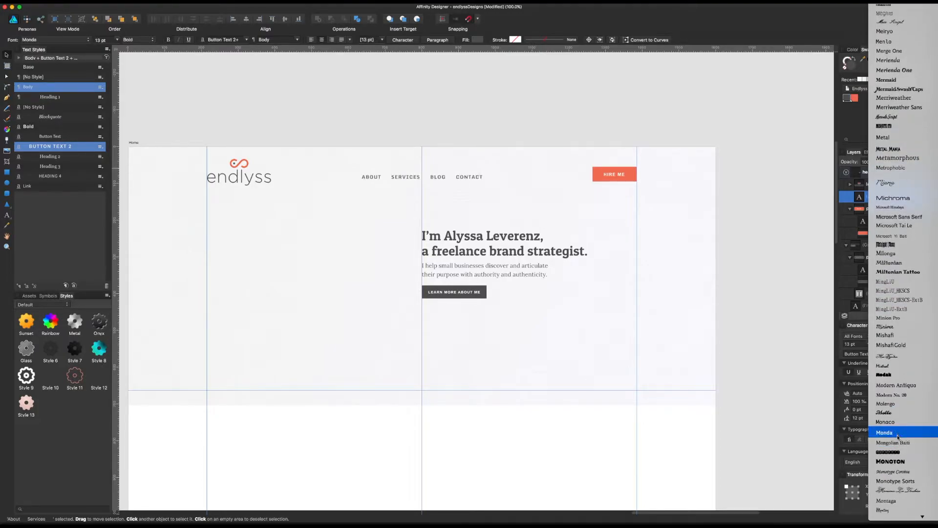
scroll(898, 428, down, 7)
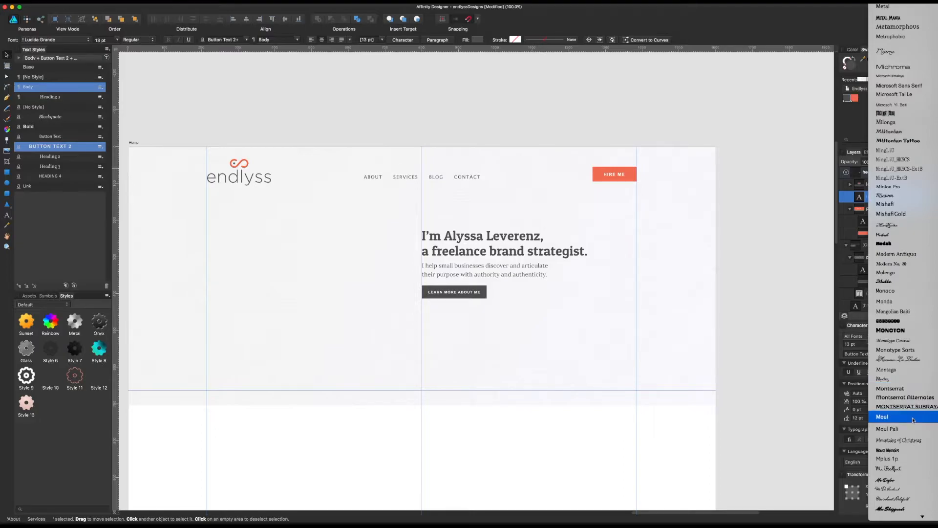
key(Escape)
Step: Set the font of the header's navigation text to Lucida Grande
click(893, 338)
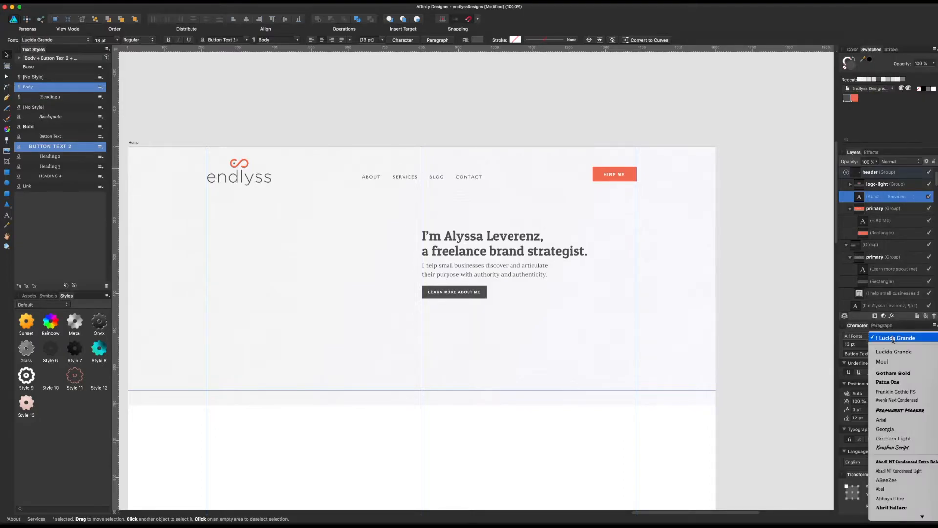
click(893, 361)
click(897, 337)
click(896, 338)
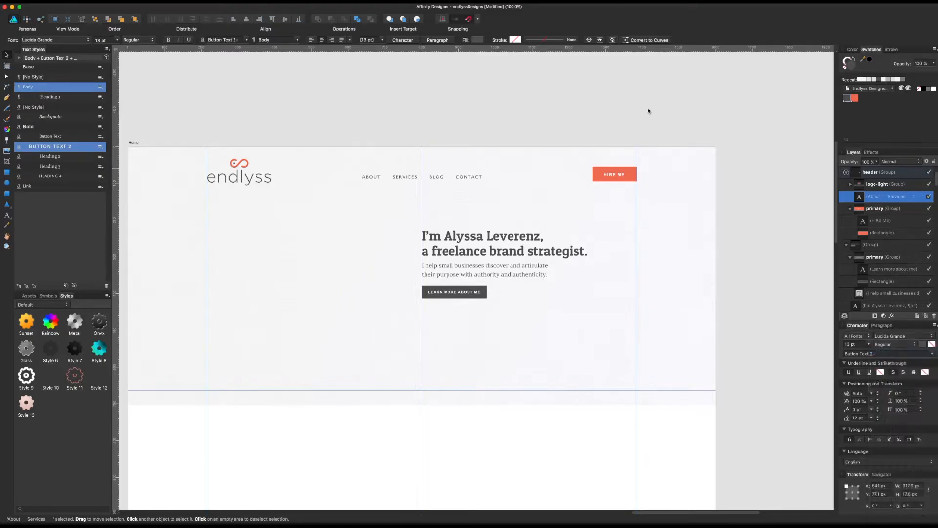
click(508, 141)
Step: Try the Bold weight on the header's navigation text and return it to Regular
click(474, 181)
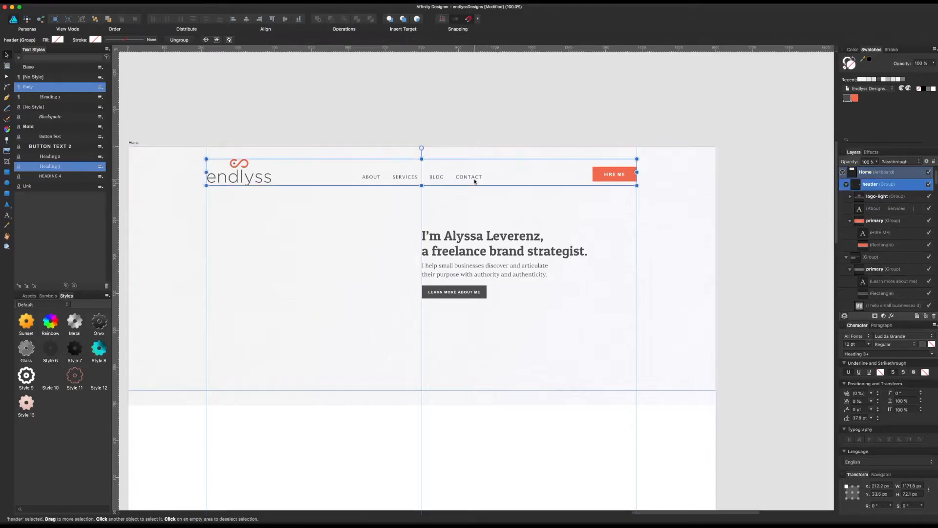
double_click(475, 177)
click(892, 344)
click(888, 353)
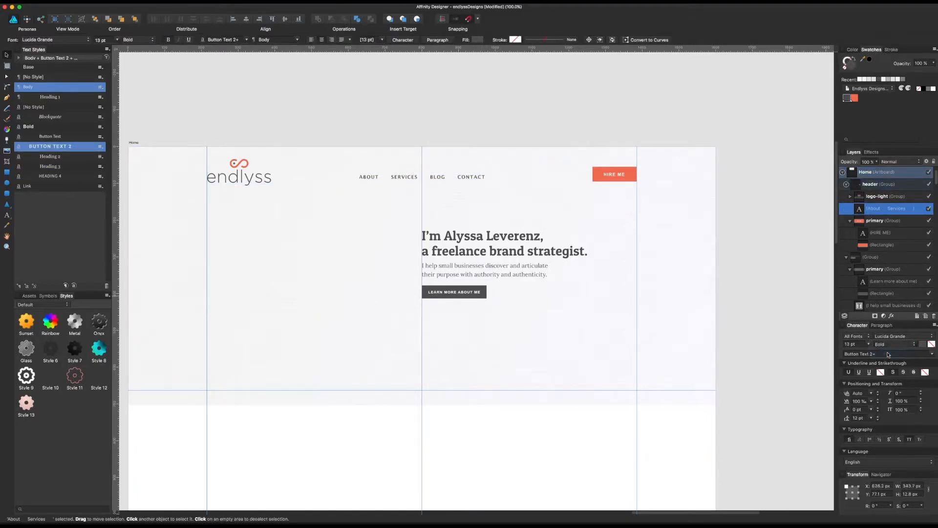
click(888, 344)
click(887, 336)
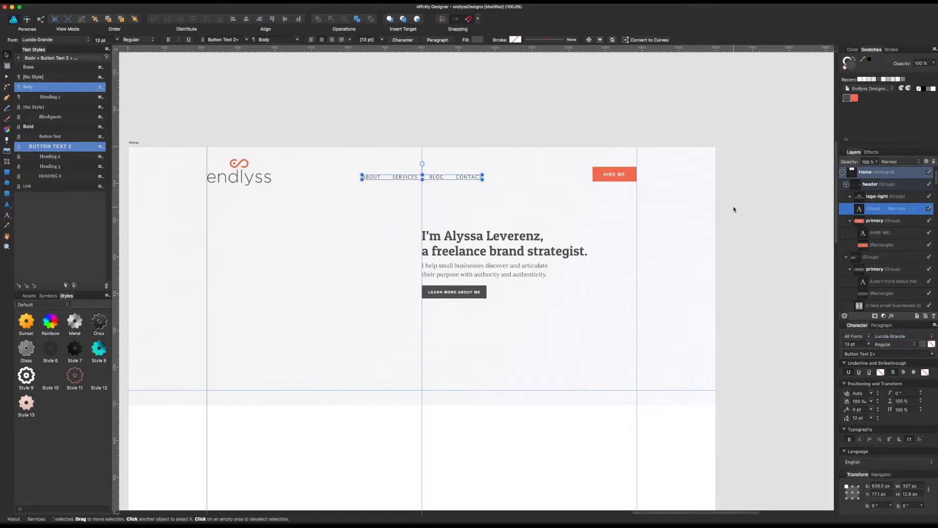
Step: Set the font size of the header's navigation text to 14 pt
click(731, 207)
click(457, 179)
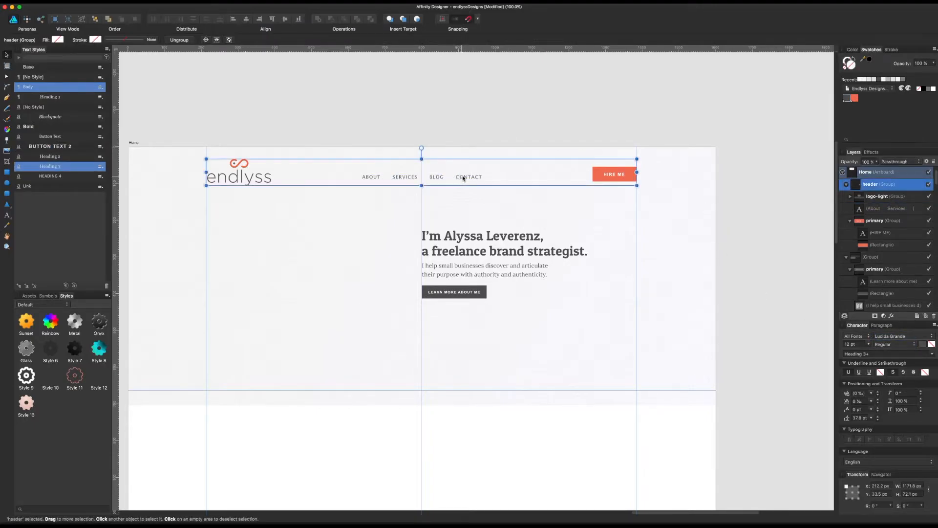
double_click(463, 179)
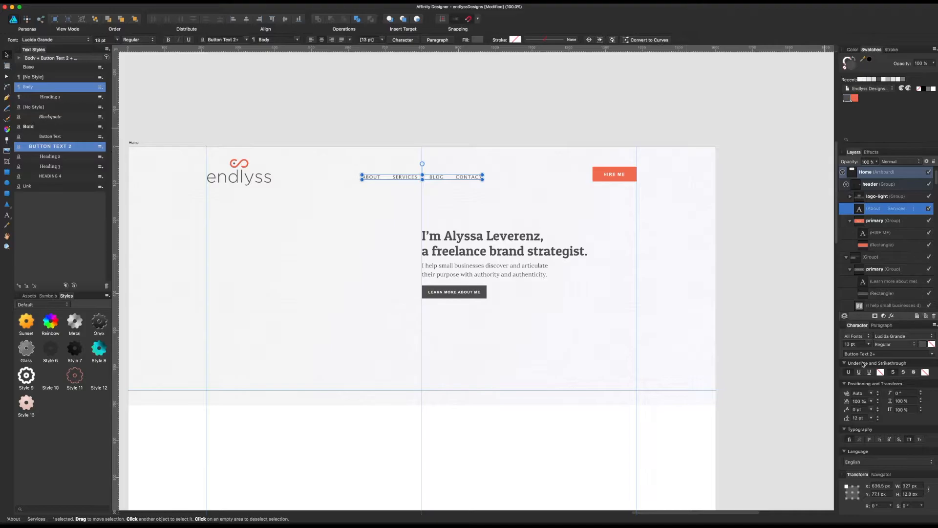
click(861, 344)
key(Return)
click(742, 205)
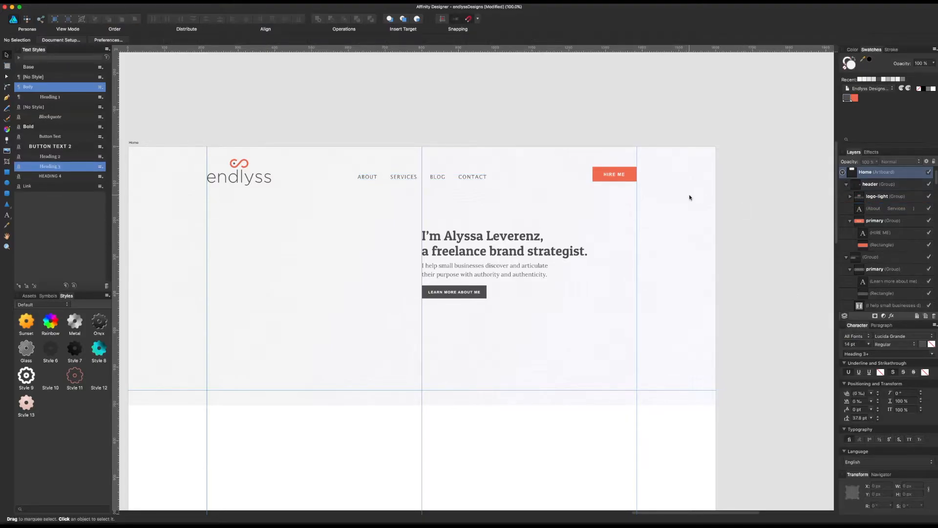
Step: Set the label of the header's HIRE ME button to Lucida Grande in the Bold weight
click(623, 178)
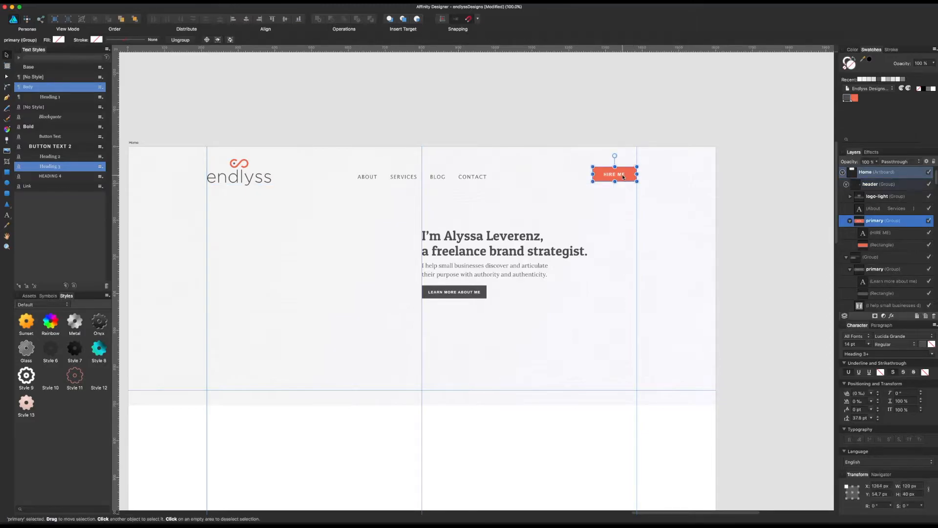
double_click(623, 177)
click(877, 337)
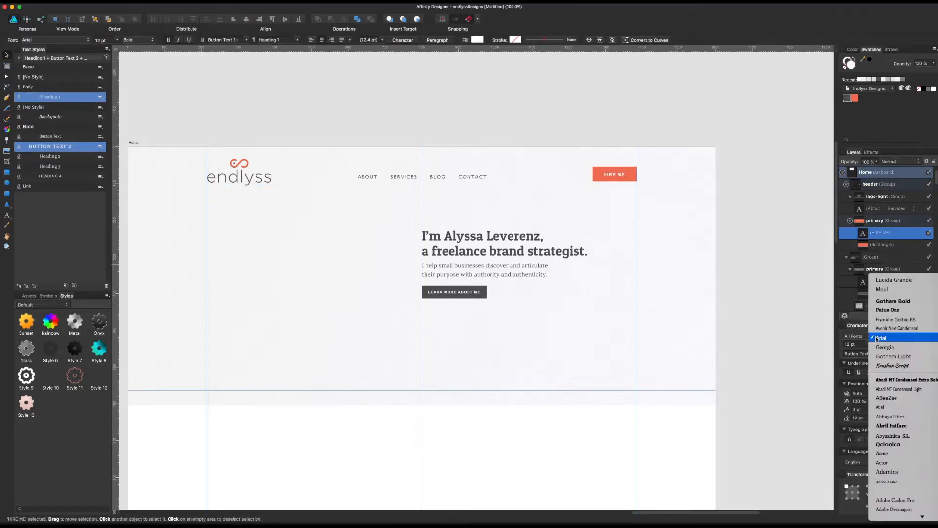
click(883, 284)
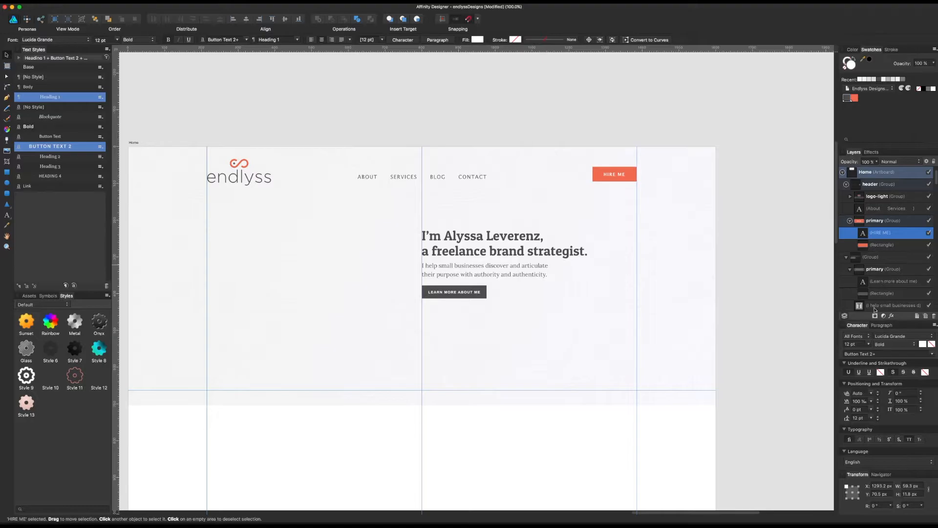
click(884, 345)
click(885, 349)
click(612, 164)
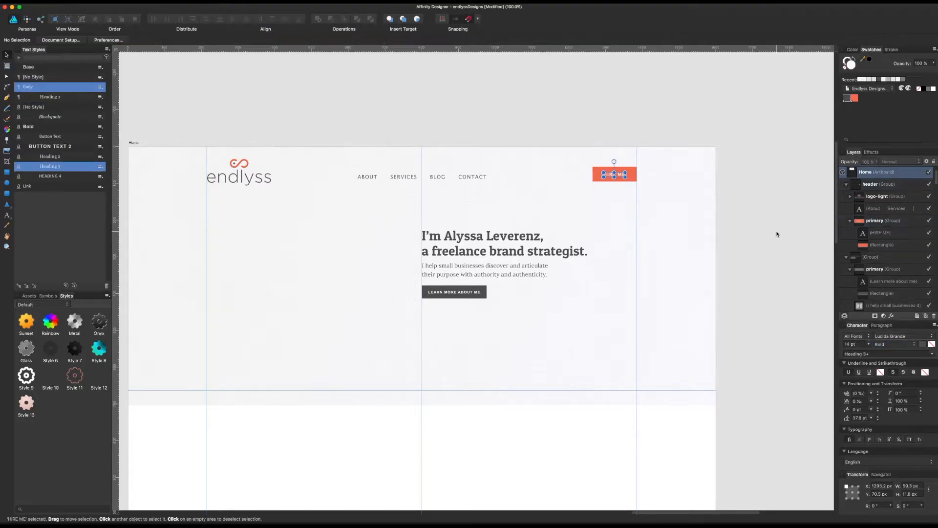
Step: Replace the header button's all-caps label with "Hire Me" in title case
double_click(625, 178)
double_click(624, 177)
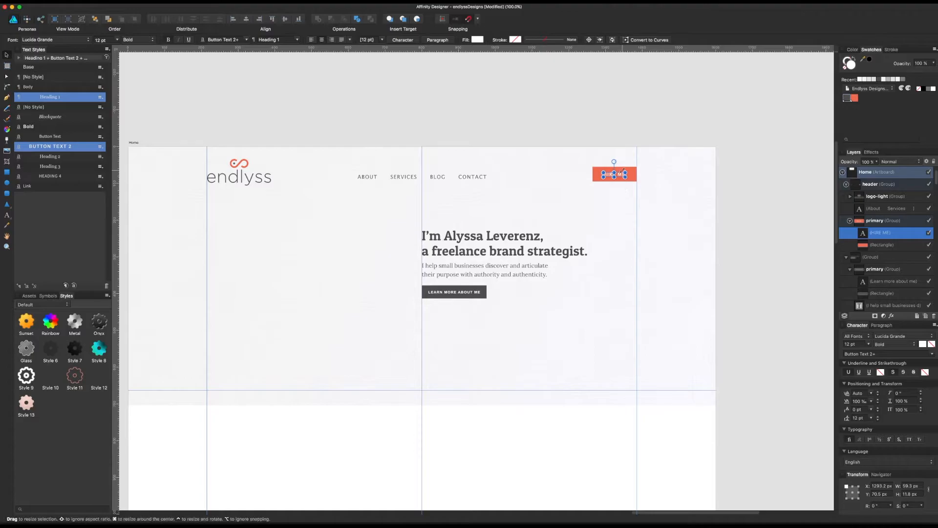
double_click(624, 176)
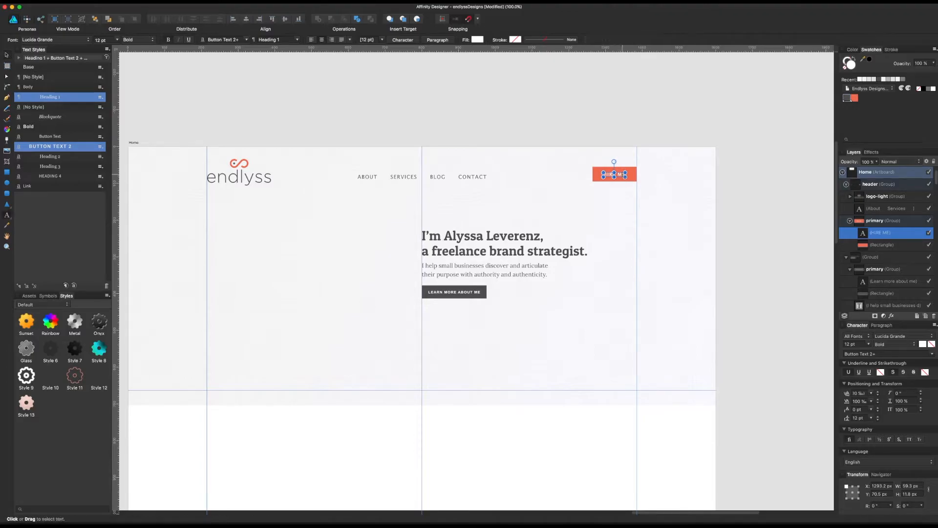
key(super+a)
text(Hire Me)
key(Escape)
Step: Set the tracking of the Hire Me button's label to 0‰
click(872, 402)
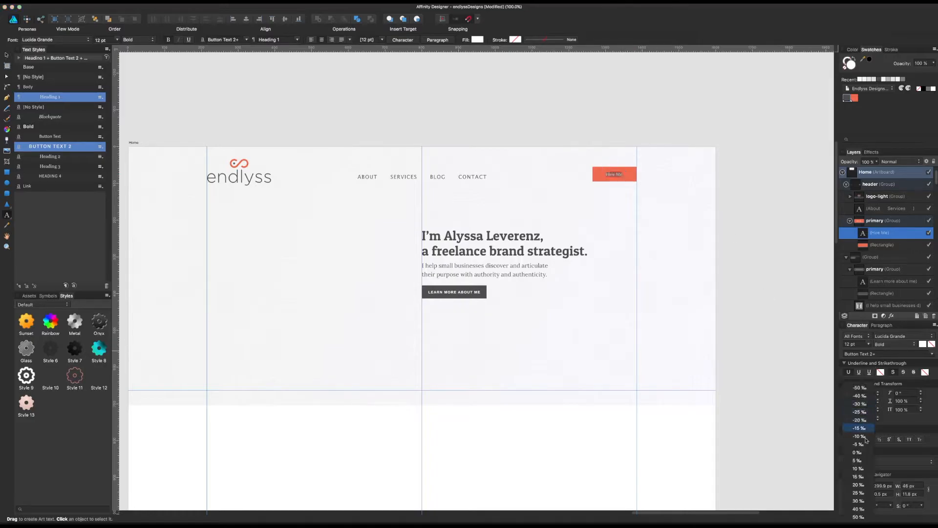
click(858, 423)
click(7, 55)
click(135, 87)
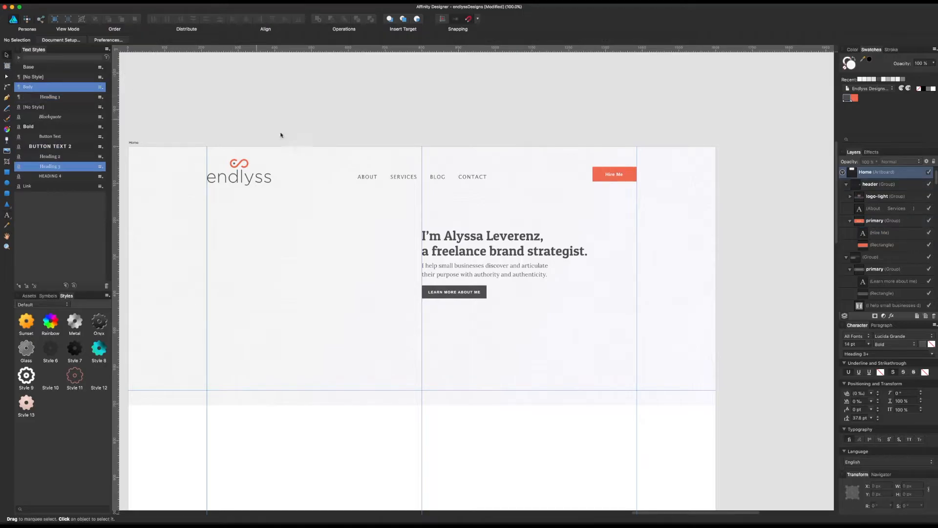
Step: Set the font size of the Hire Me button's label to 14 pt
click(610, 179)
double_click(613, 177)
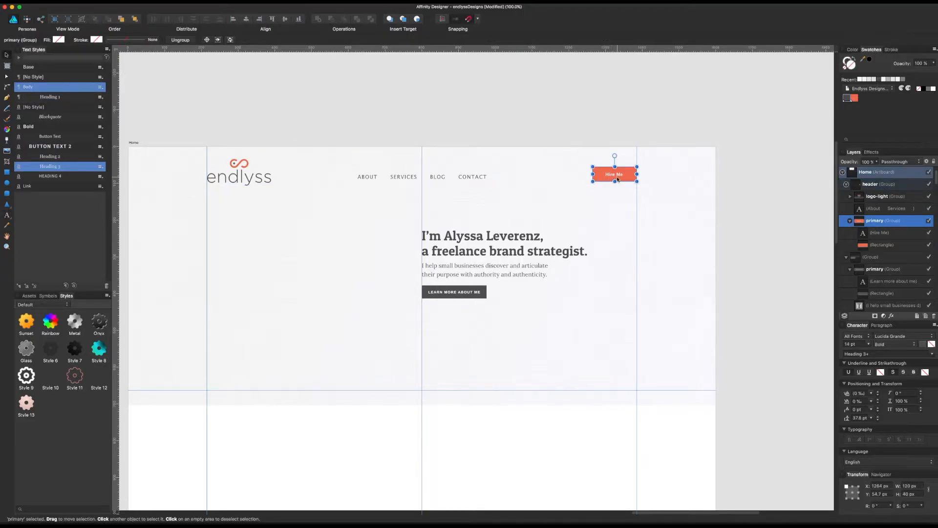
double_click(616, 176)
click(857, 344)
key(Return)
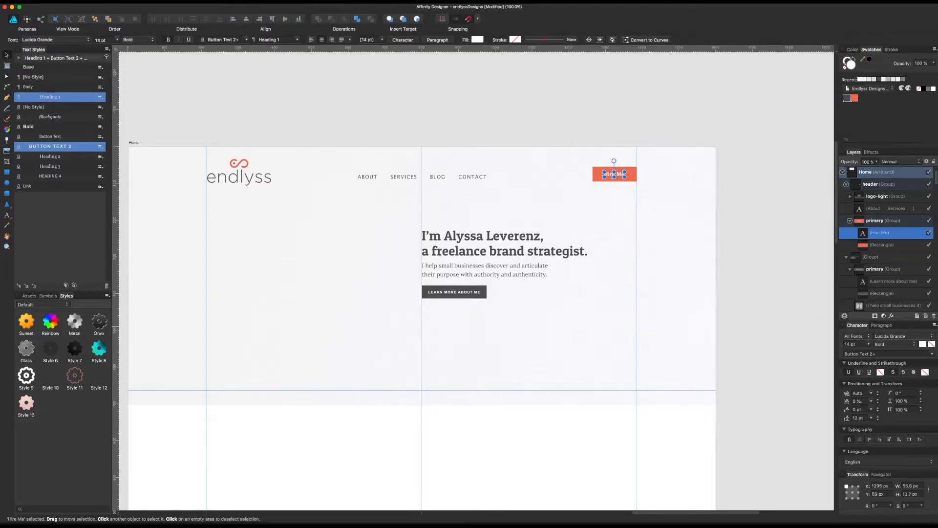
click(691, 156)
Step: Turn off all caps for the header's navigation text and set its tracking to 0‰
scroll(582, 127, left, 3)
scroll(582, 127, up, 1)
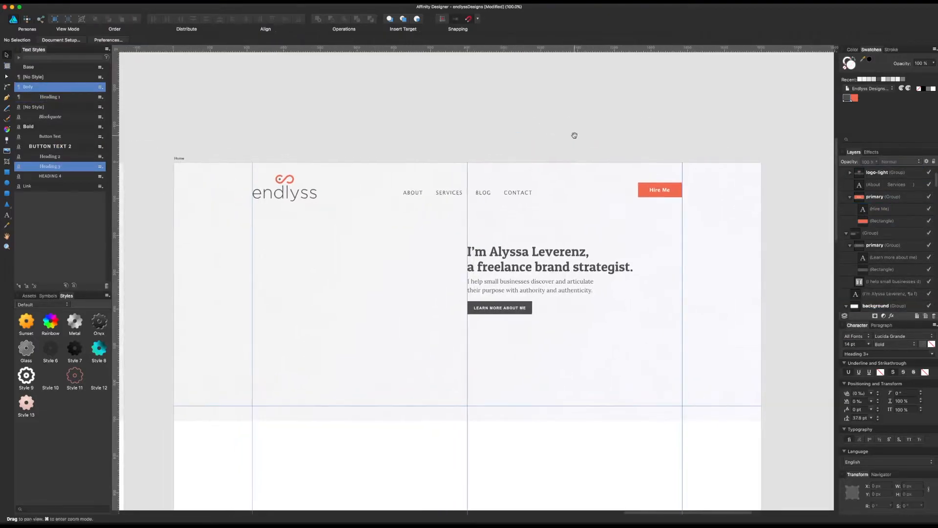
click(520, 192)
click(520, 193)
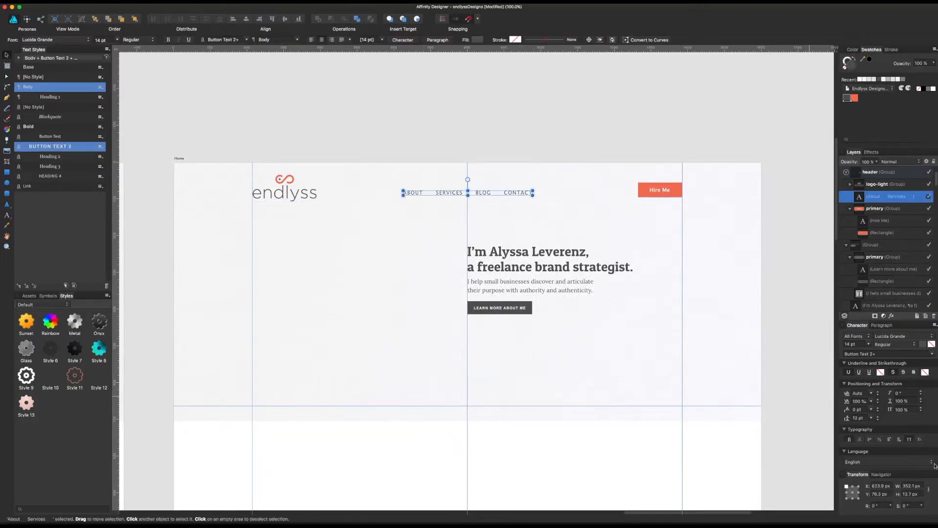
click(909, 439)
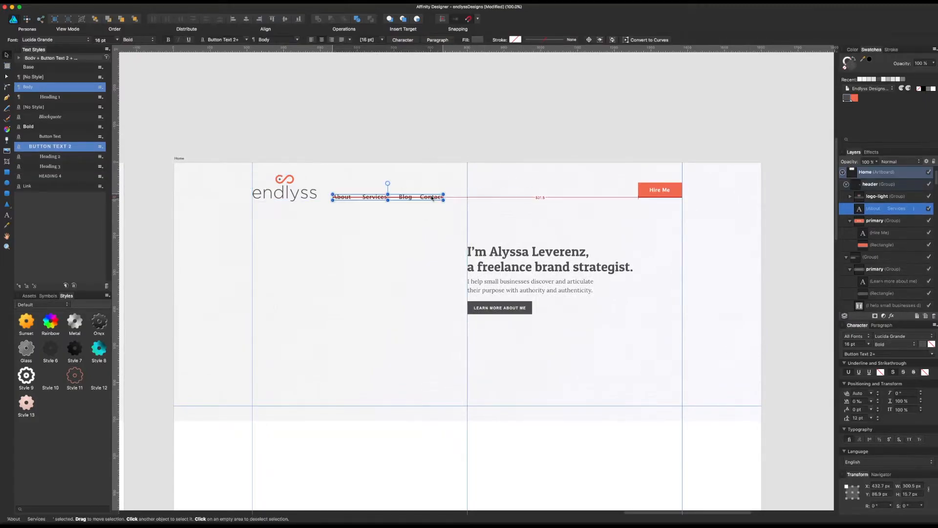
Step: Move the navigation text beside the endlyss logo and set it to 16 pt Bold
drag(433, 198, 432, 196)
key(alt)
key(Down)
key(Down)
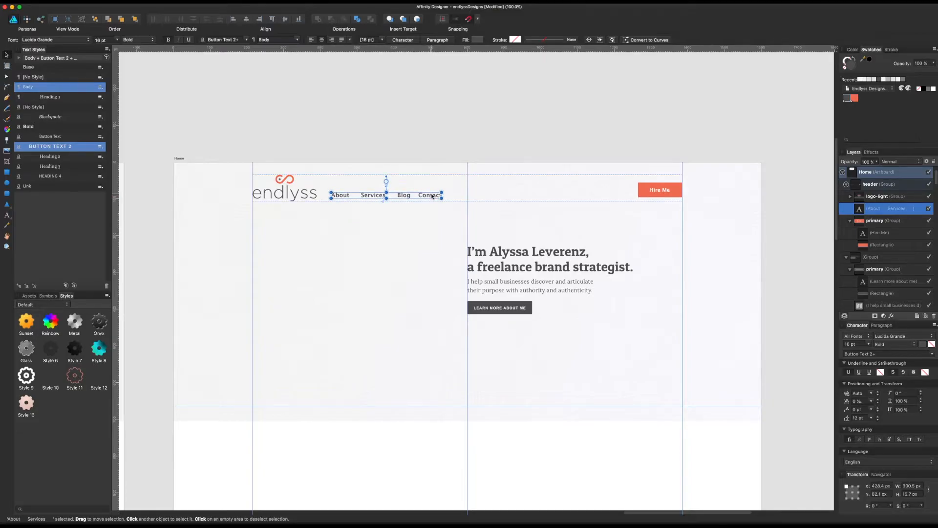
click(461, 100)
Step: Compare the Home header and its Hire Me button with the Wireframe header and the style guide's buttons and form
scroll(489, 123, right, 1)
click(639, 190)
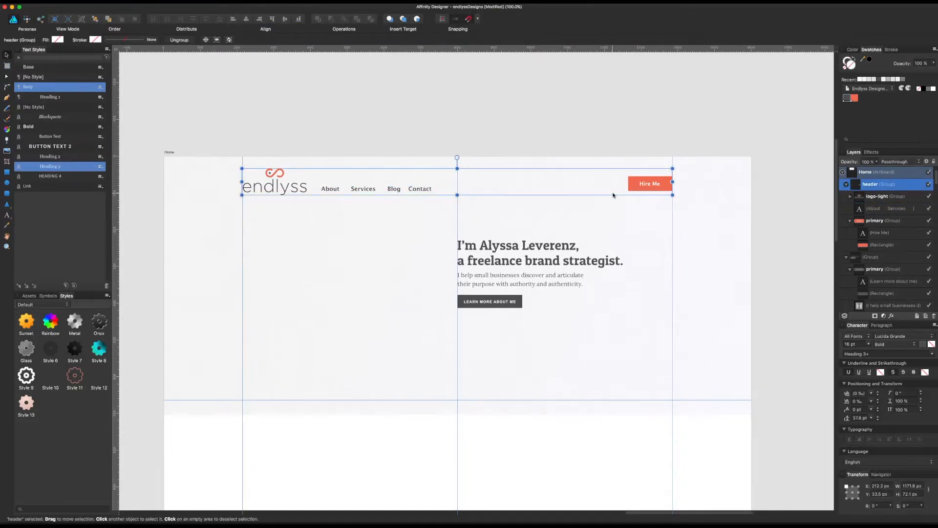
double_click(654, 186)
scroll(654, 146, left, 15)
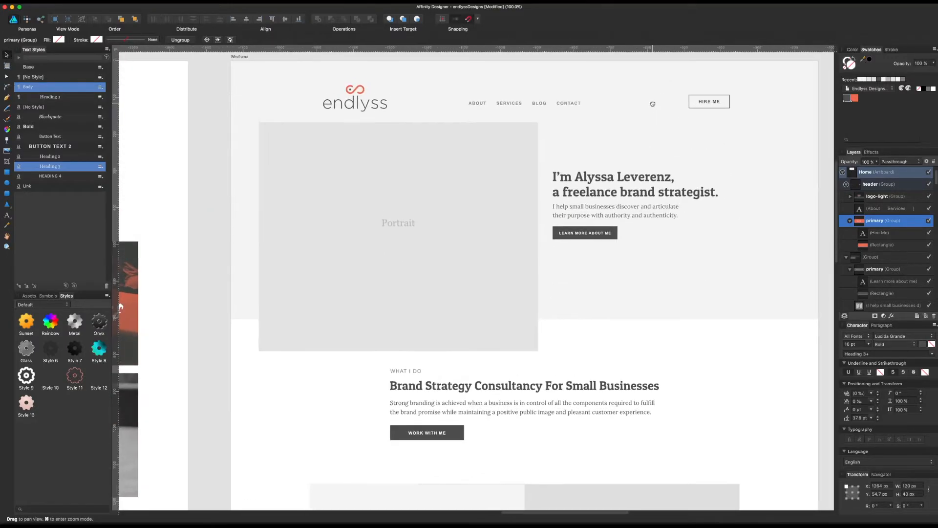
scroll(380, 174, left, 15)
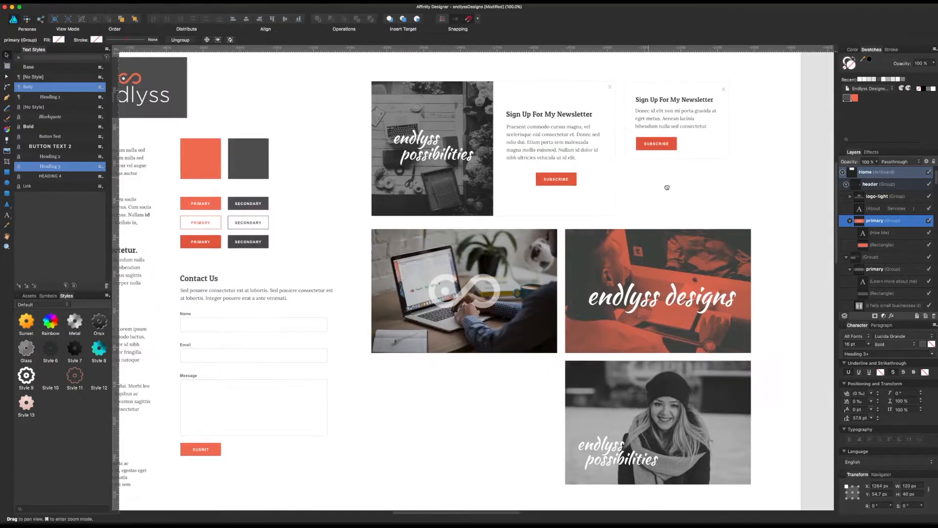
scroll(667, 188, left, 10)
scroll(586, 186, right, 15)
scroll(585, 186, right, 20)
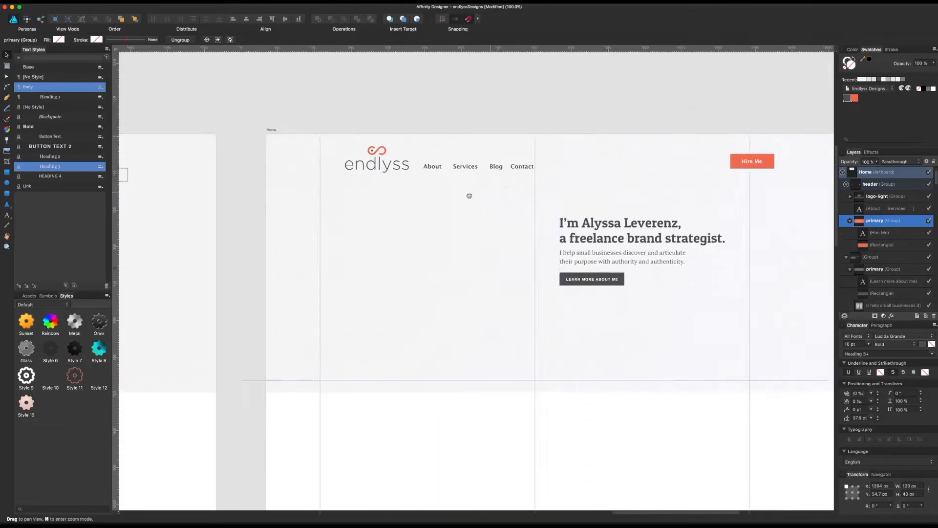
scroll(469, 196, right, 4)
Step: Shift the navigation text about 14 px away from the logo and set its weight to Regular
click(418, 189)
drag(422, 187, 428, 188)
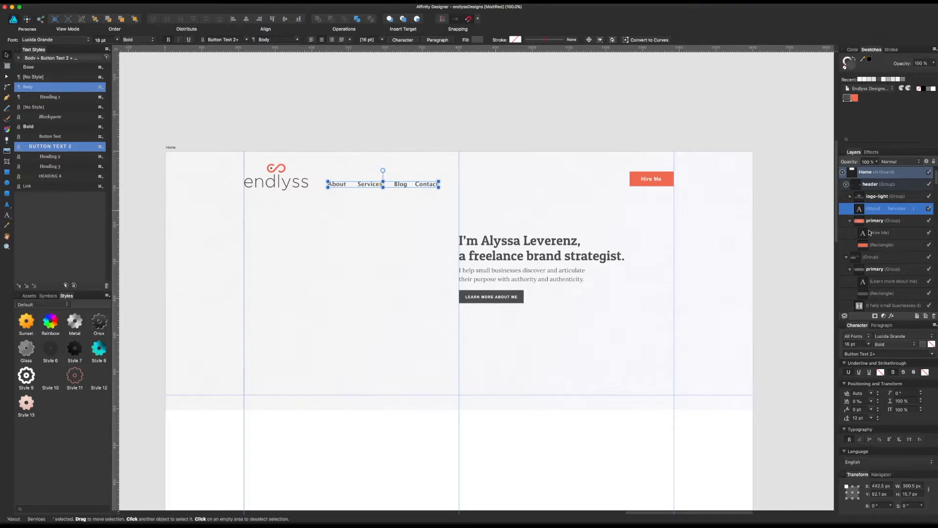
click(907, 346)
click(901, 337)
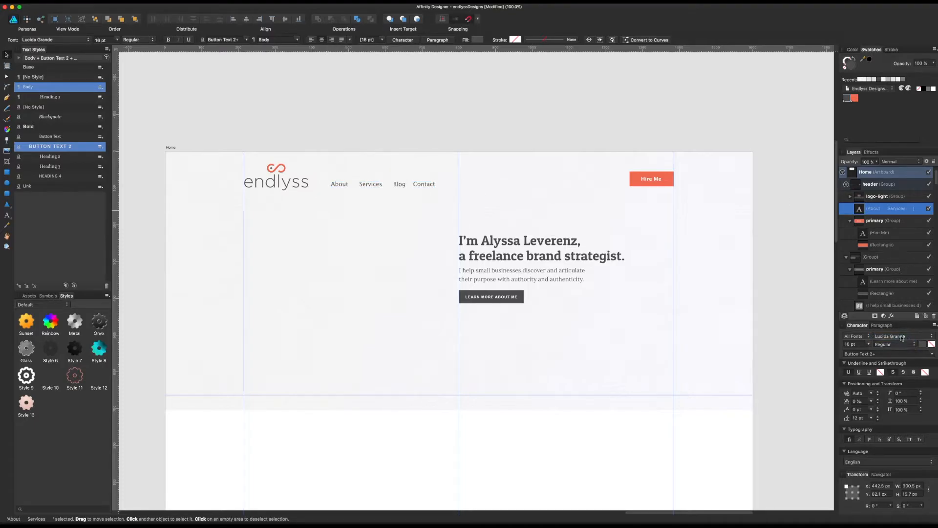
Step: Set the font size of the navigation text beside the logo to 15 pt
click(859, 344)
text(15)
key(Return)
click(457, 120)
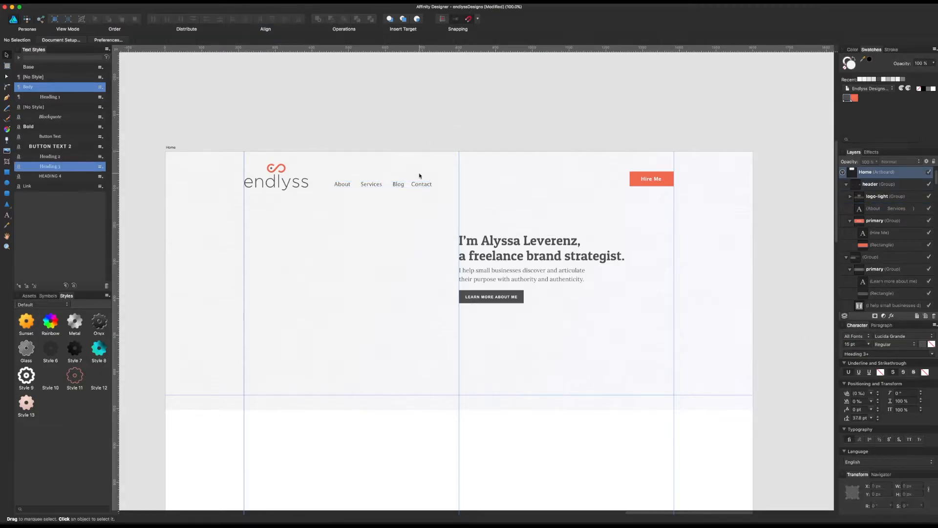
click(418, 184)
double_click(419, 184)
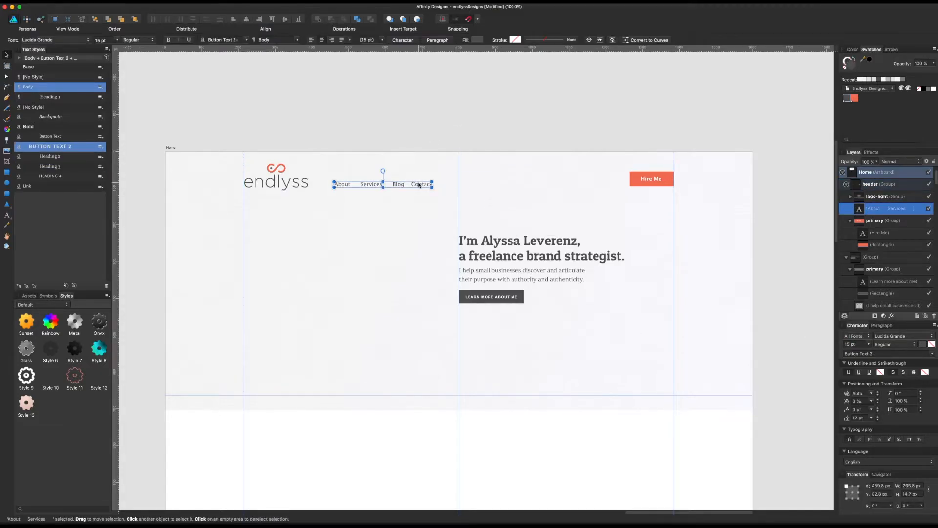
drag(419, 185, 419, 184)
click(489, 113)
scroll(661, 130, right, 2)
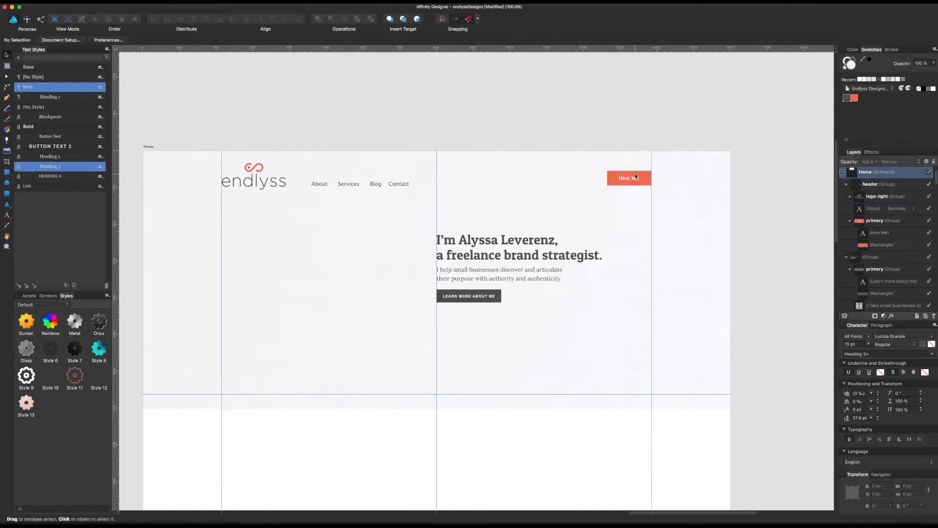
click(636, 179)
double_click(644, 180)
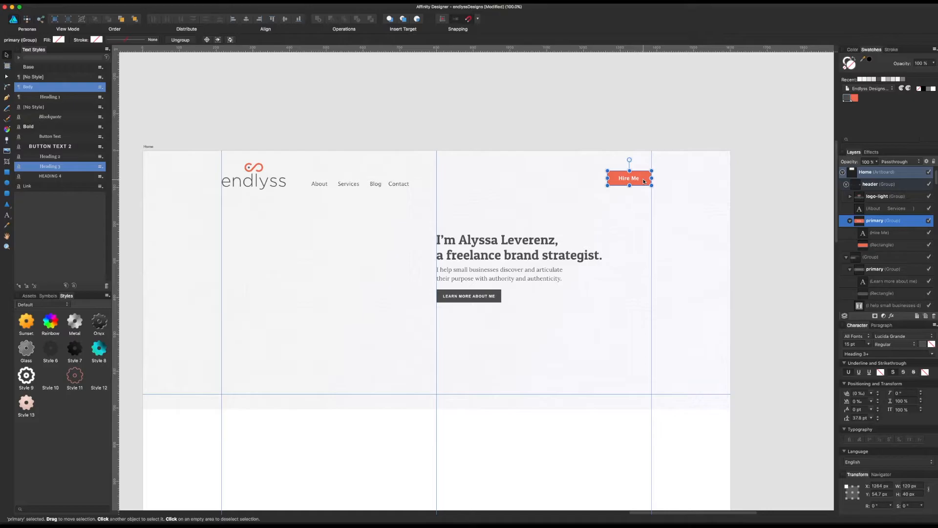
Step: Move the navigation text to the middle of the header, centred on the middle vertical guide and raised slightly
click(461, 184)
click(405, 185)
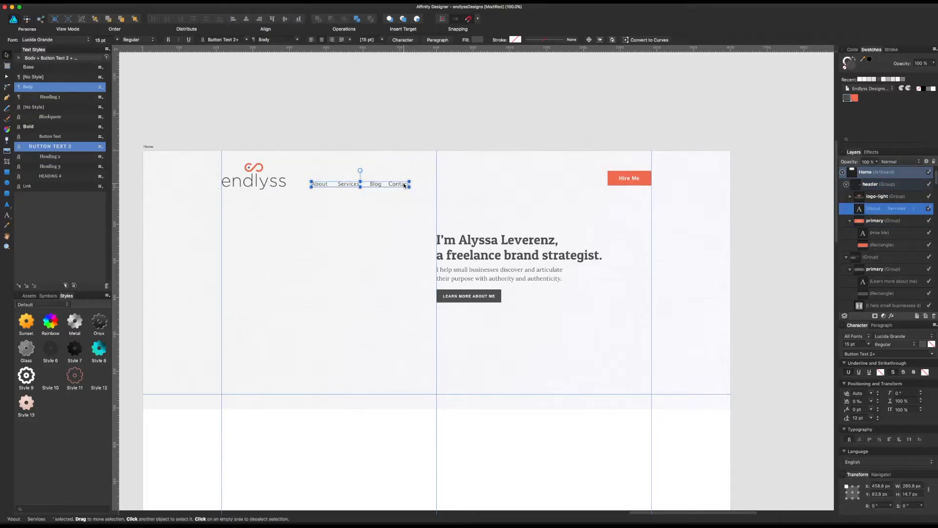
drag(405, 185, 482, 184)
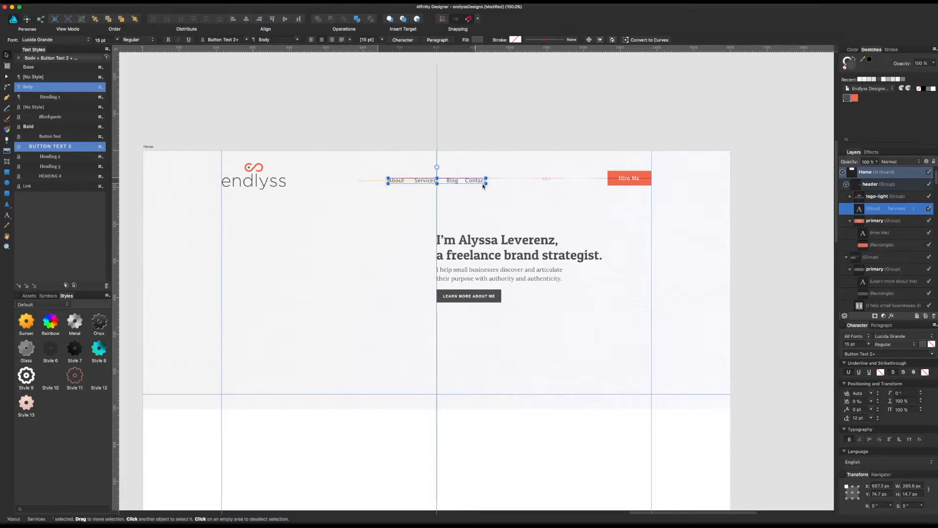
click(496, 119)
drag(496, 119, 580, 108)
Step: Widen the gaps between About, Services, Blog and Contact in the navigation text with extra spaces
click(532, 171)
click(532, 171)
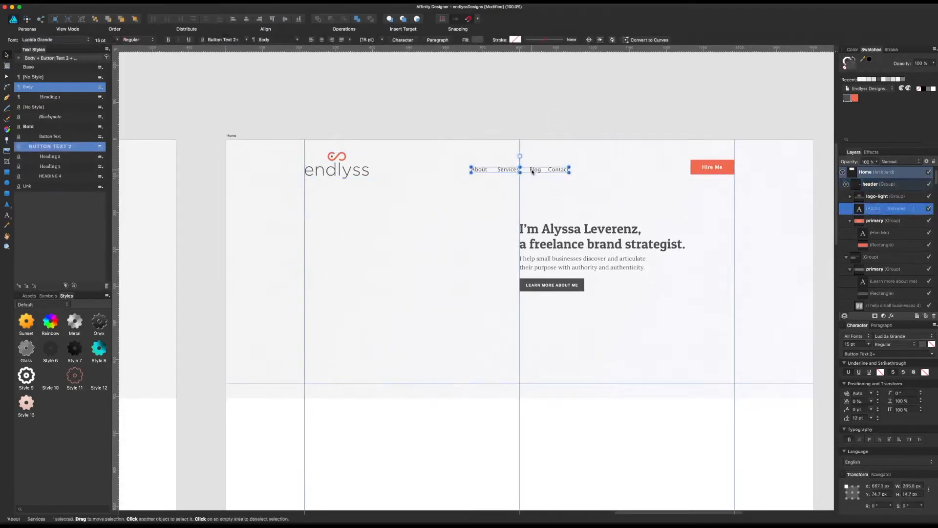
click(552, 169)
click(494, 169)
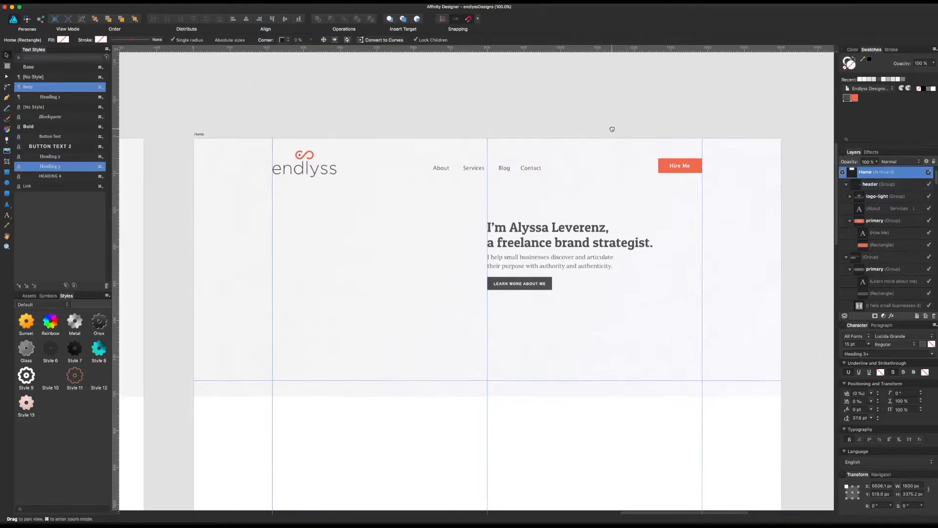
Step: Set the Learn more about me button's text to Lucida Grande Regular at 12 pt
click(584, 235)
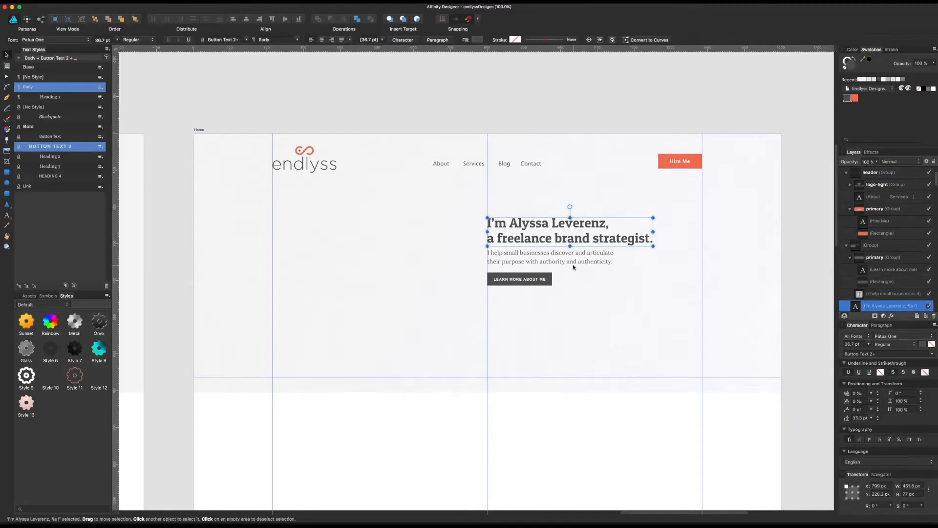
click(544, 279)
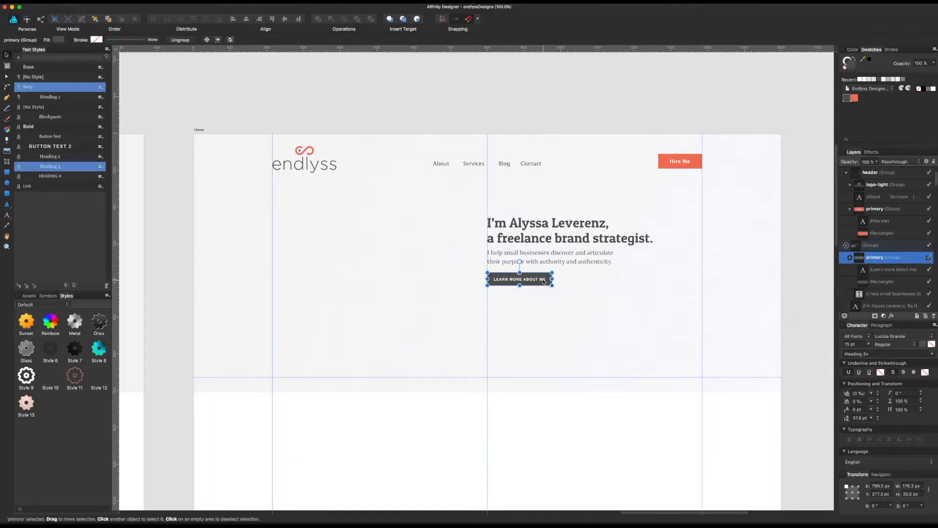
double_click(544, 280)
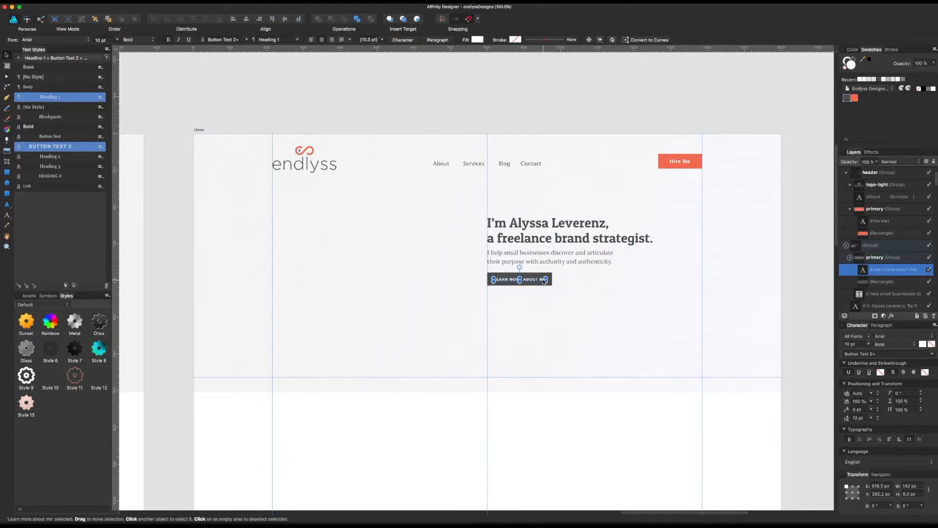
click(894, 336)
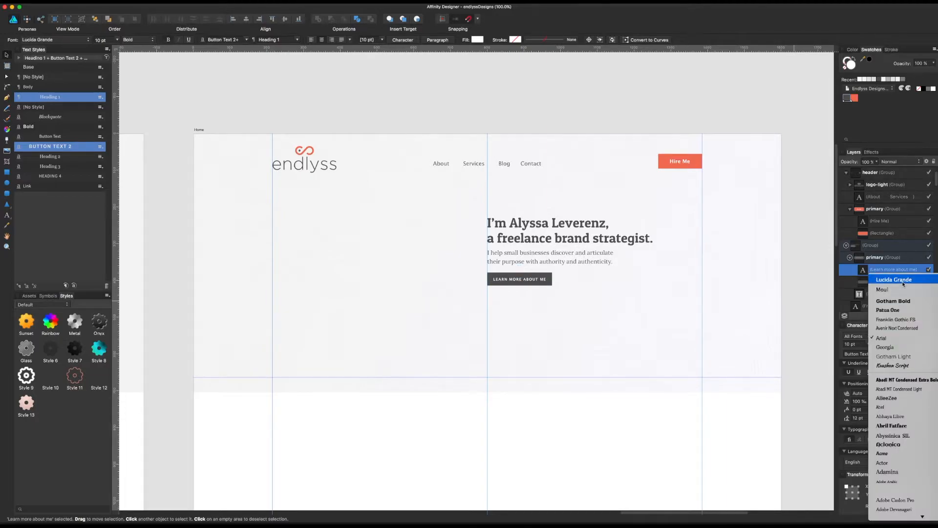
click(903, 280)
click(889, 345)
click(887, 337)
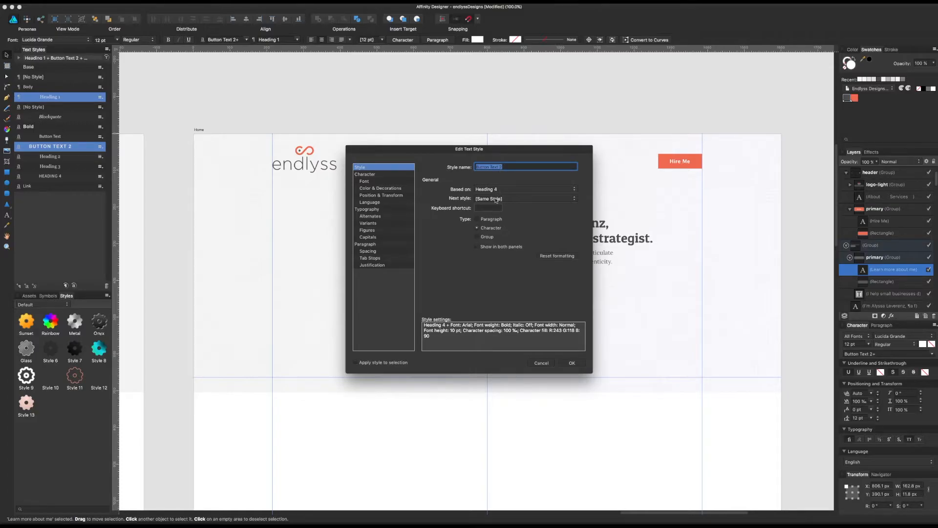
Step: Edit the Button Text 2 style's font to Lucida Grande, Semi-bold, 12 pt
click(383, 182)
click(495, 189)
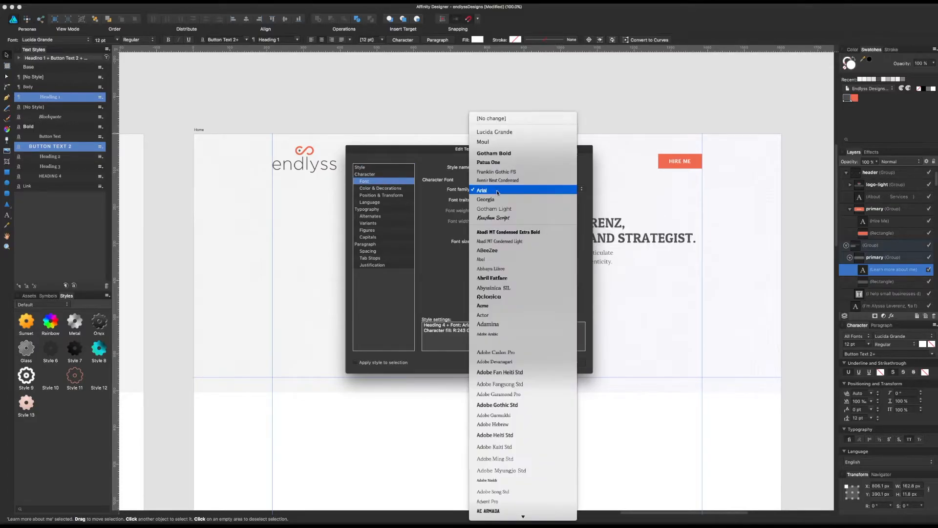
click(500, 136)
click(493, 201)
click(489, 205)
click(486, 240)
text(12)
key(Return)
Step: Find the capitals setting of the Button Text 2 style and set it to Normal
click(399, 188)
click(397, 195)
click(395, 202)
click(394, 216)
click(396, 223)
click(397, 230)
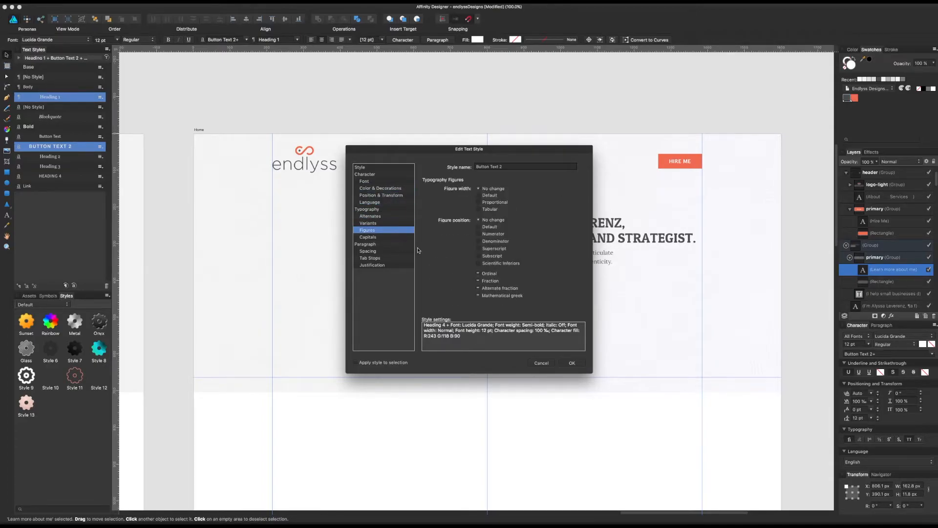
click(381, 237)
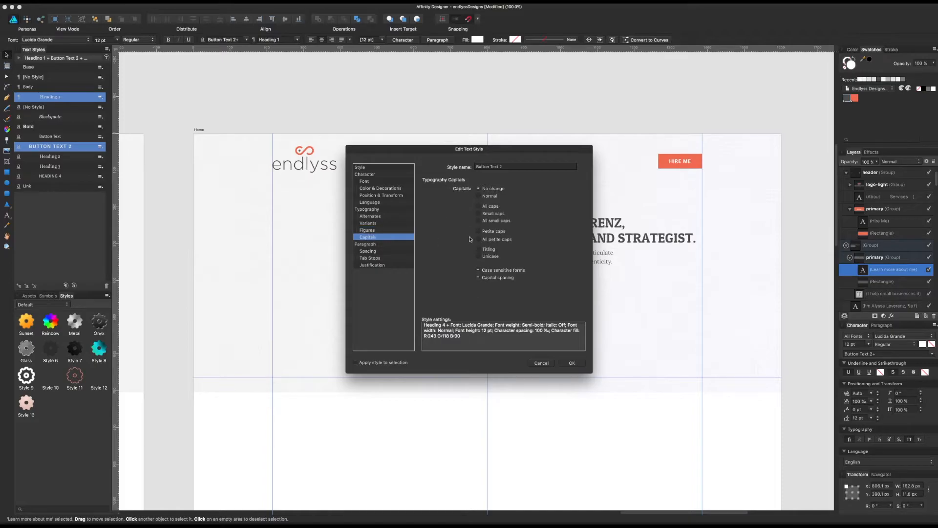
click(488, 196)
Step: Set the Button Text 2 style's tracking to 0 ‰ and apply the style changes
click(390, 196)
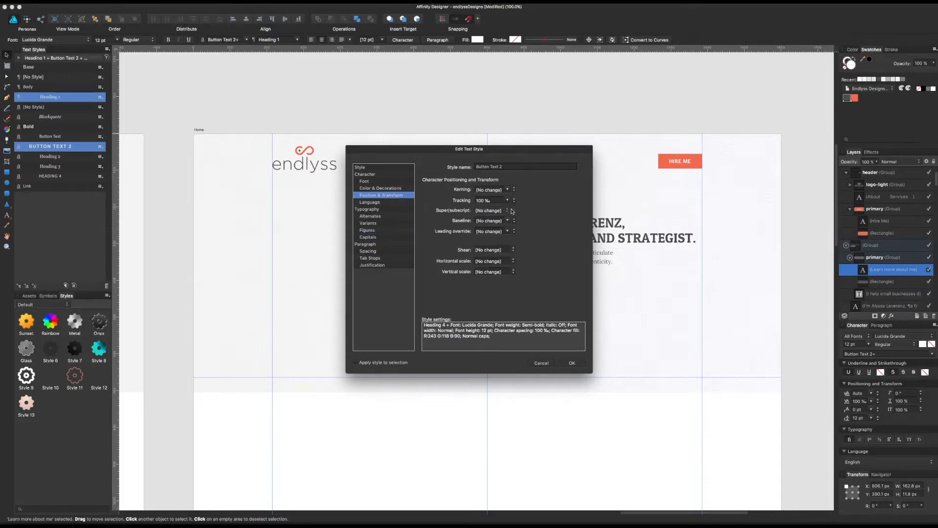
click(508, 201)
click(491, 283)
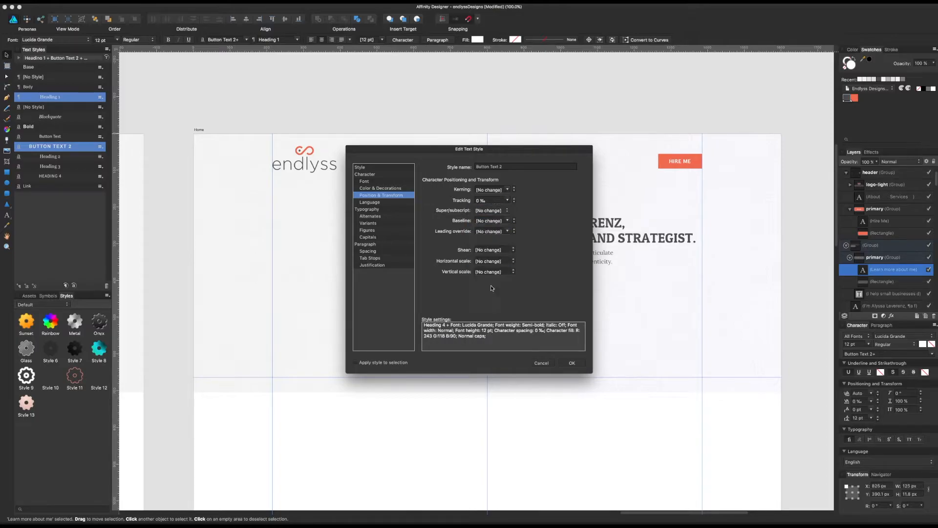
click(572, 362)
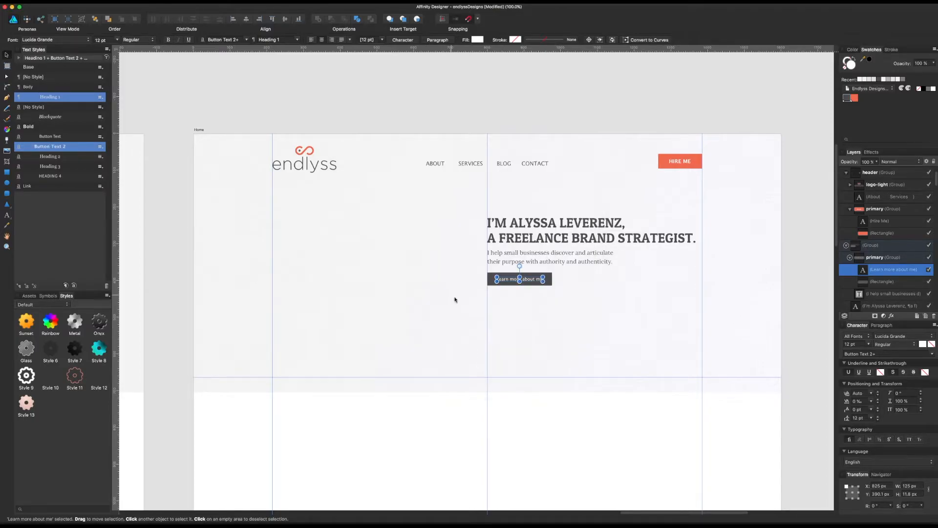
Step: Reopen the Button Text 2 style from the Learn more about me text and adjust its font traits
click(546, 337)
click(538, 283)
click(538, 283)
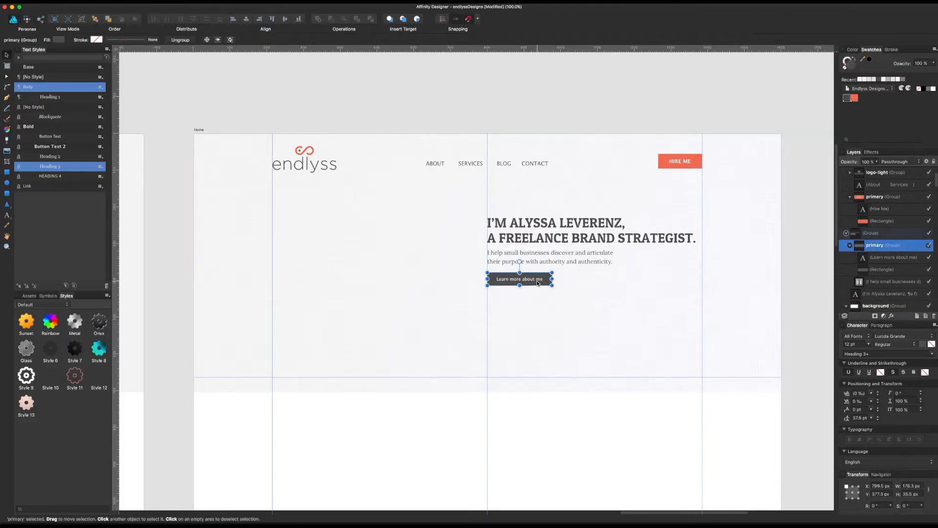
click(539, 281)
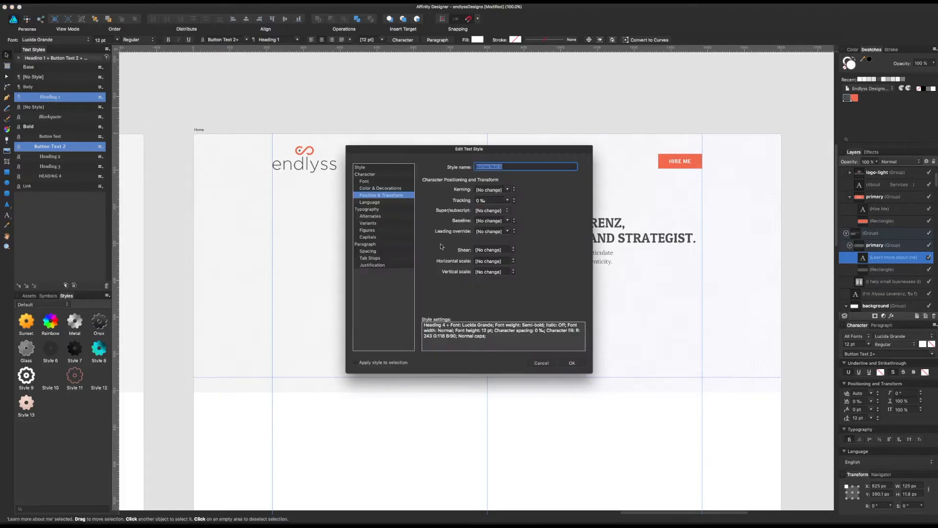
click(394, 182)
click(489, 200)
click(489, 200)
click(572, 362)
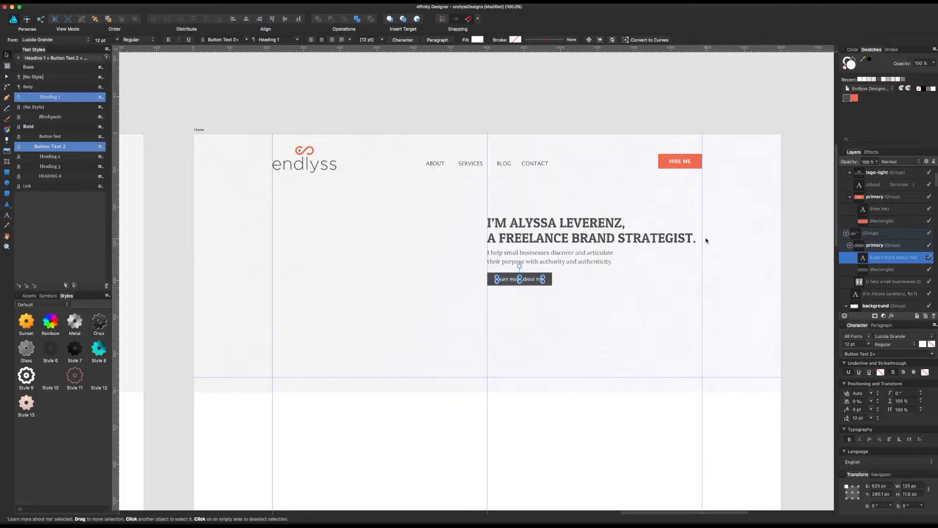
Step: Turn off All Caps for the two-line hero heading
click(694, 238)
click(909, 438)
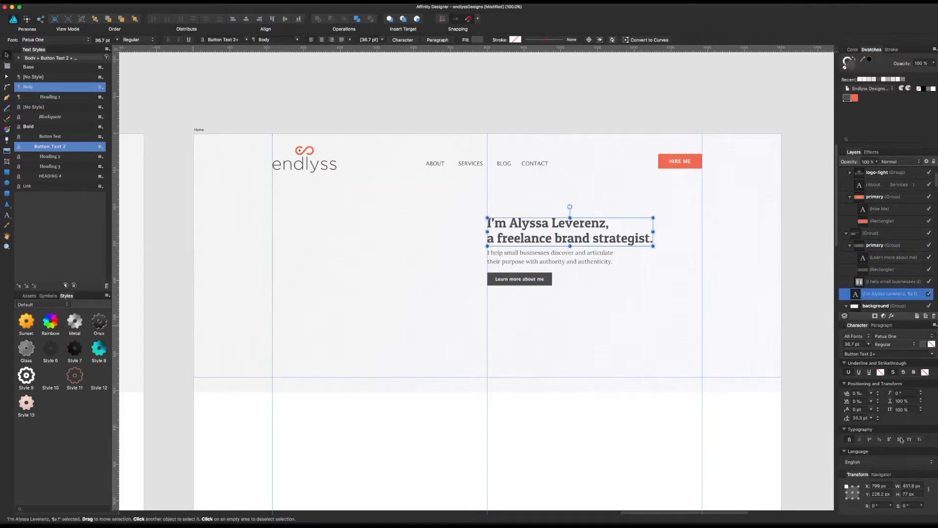
click(794, 277)
click(581, 256)
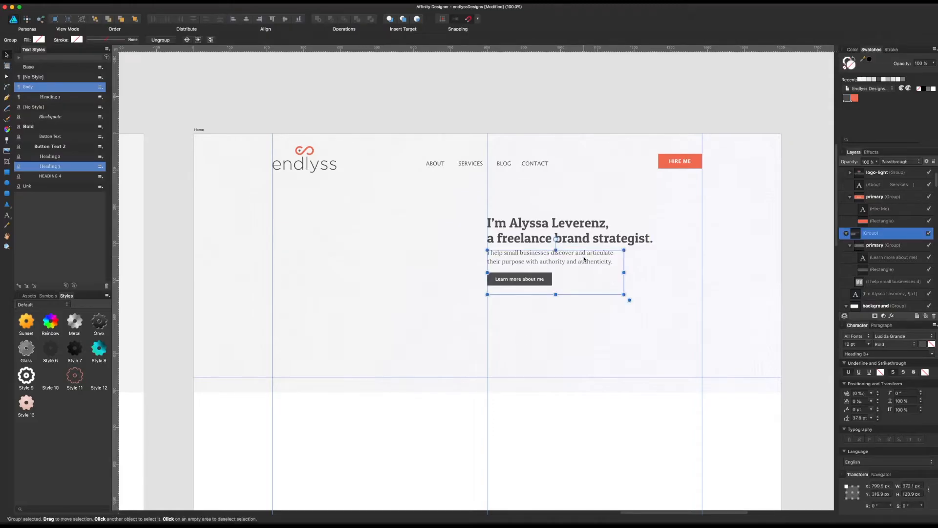
key(super+a)
click(784, 238)
Step: Change the font of the whole hero heading to Lucida Grande
click(599, 237)
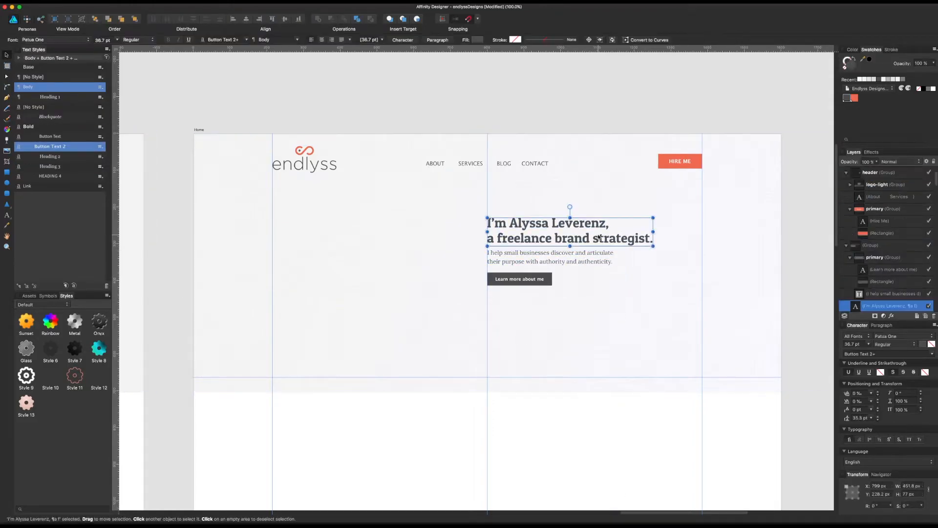
triple_click(600, 237)
key(super+a)
click(887, 337)
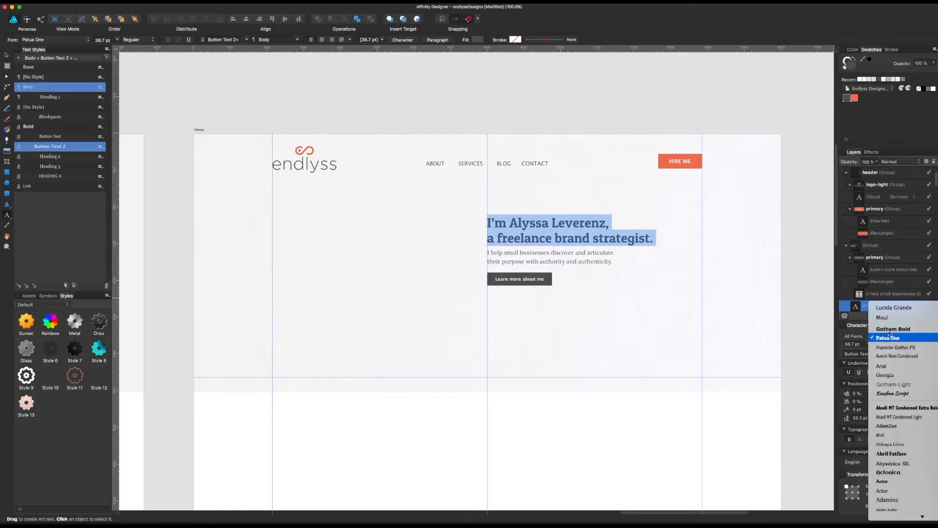
click(892, 308)
key(Escape)
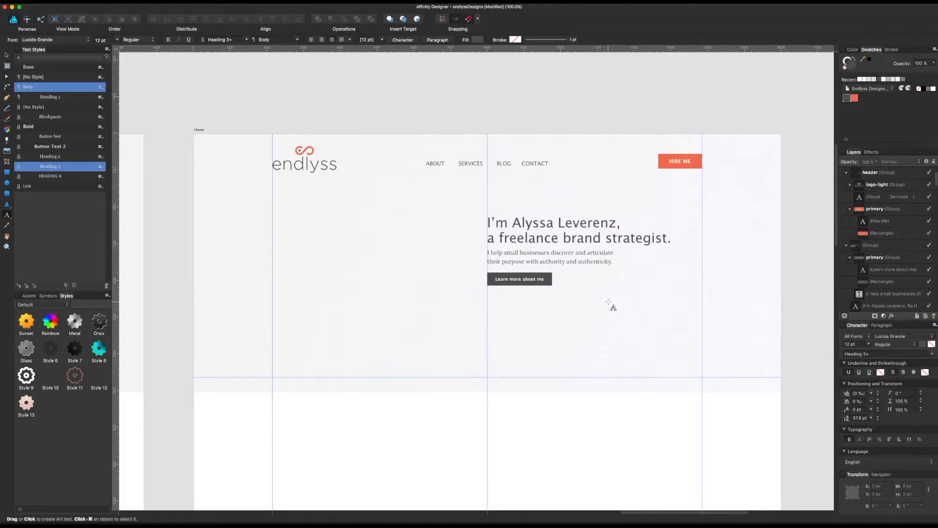
Step: Select all the text of the two-line hero heading for further formatting
triple_click(630, 238)
key(super+a)
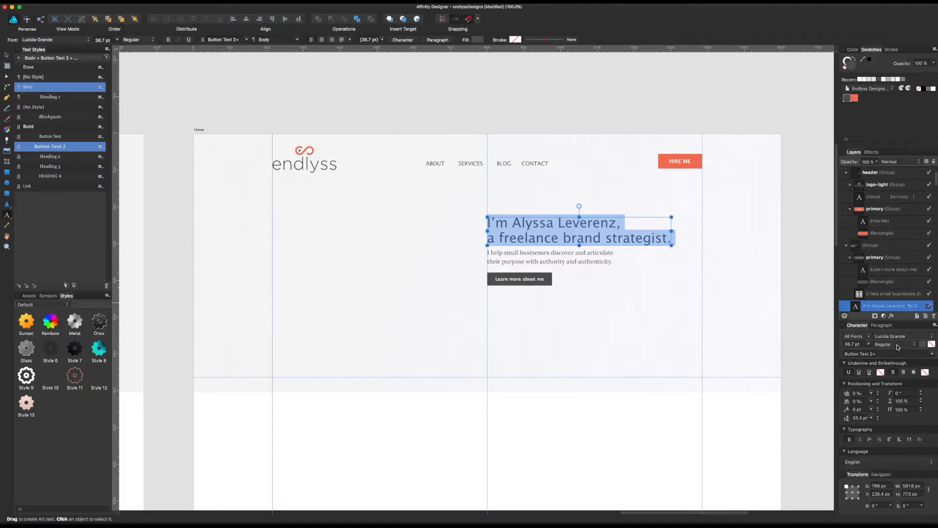
Step: Set the whole two-line hero heading to Bold and tighten its tracking to -50 ‰
click(899, 344)
click(899, 355)
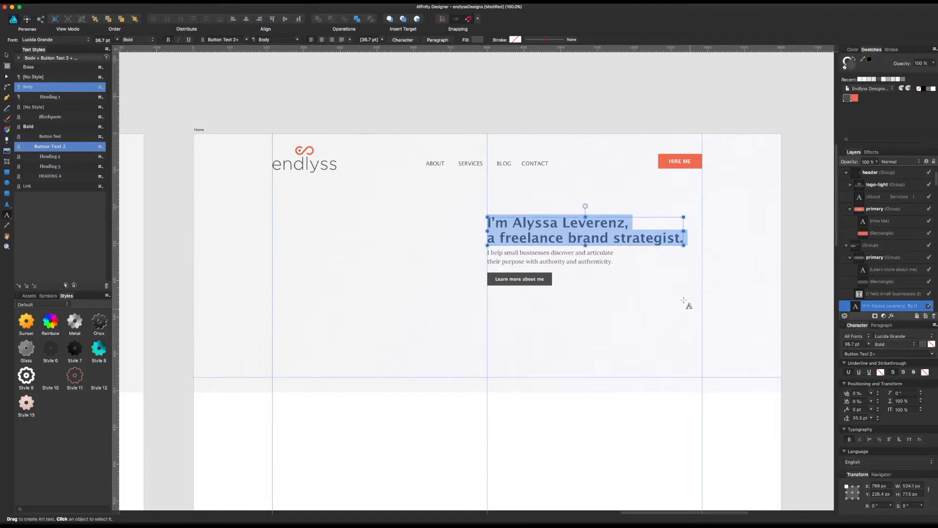
click(659, 240)
triple_click(659, 240)
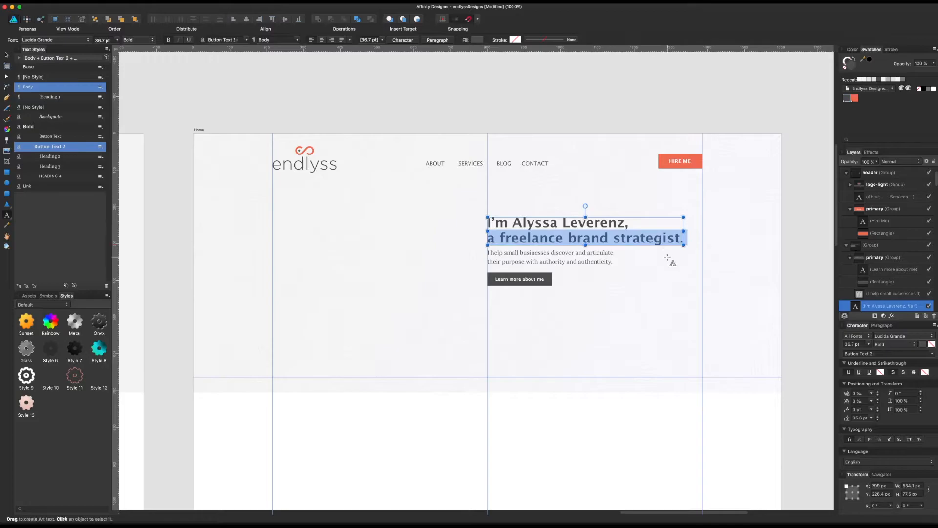
key(super+a)
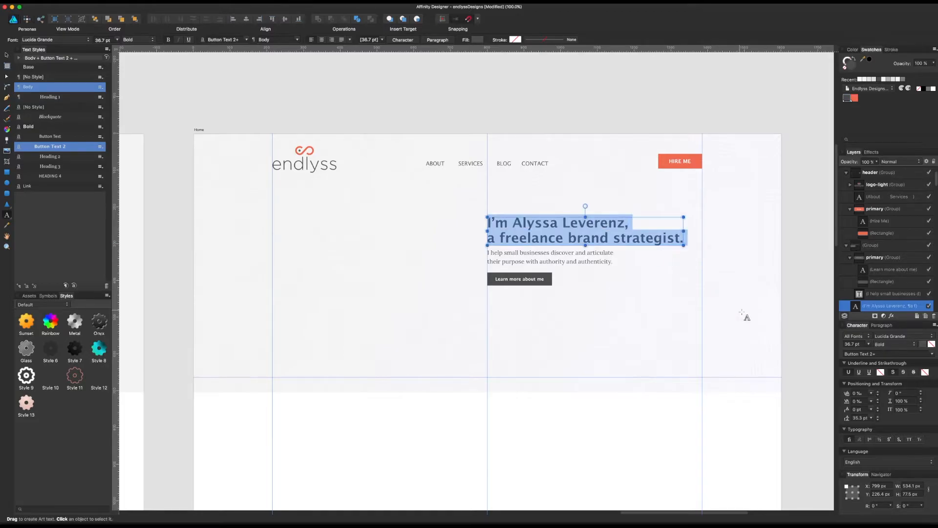
click(872, 401)
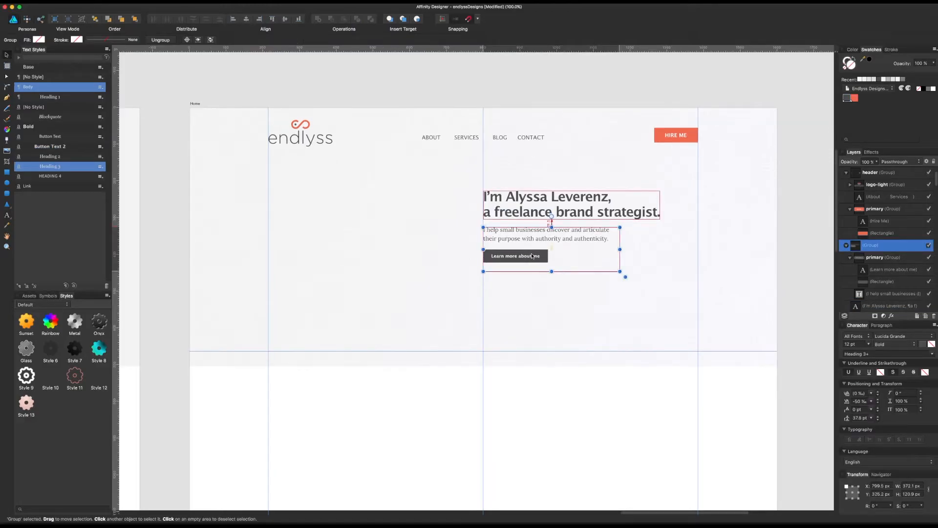
click(556, 87)
drag(557, 86, 542, 120)
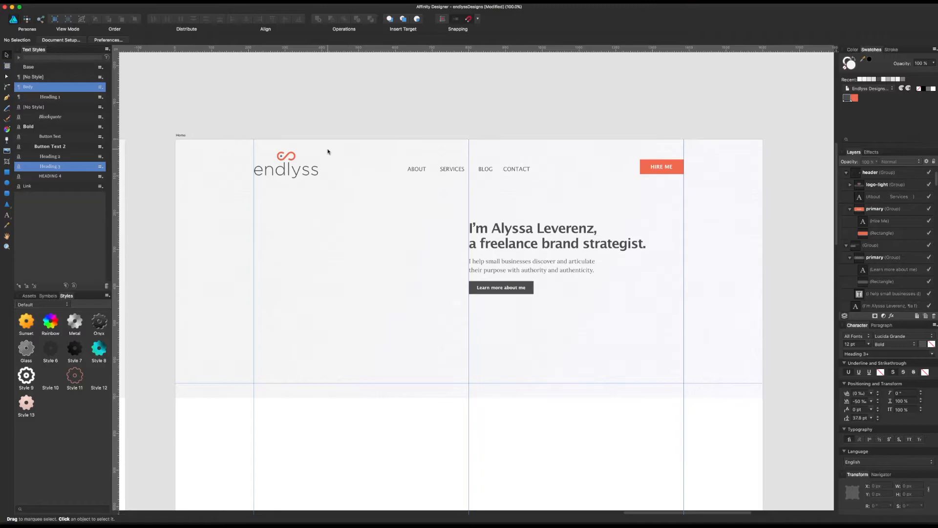
Step: Set the font trait of the two-line hero heading to Regular
double_click(304, 174)
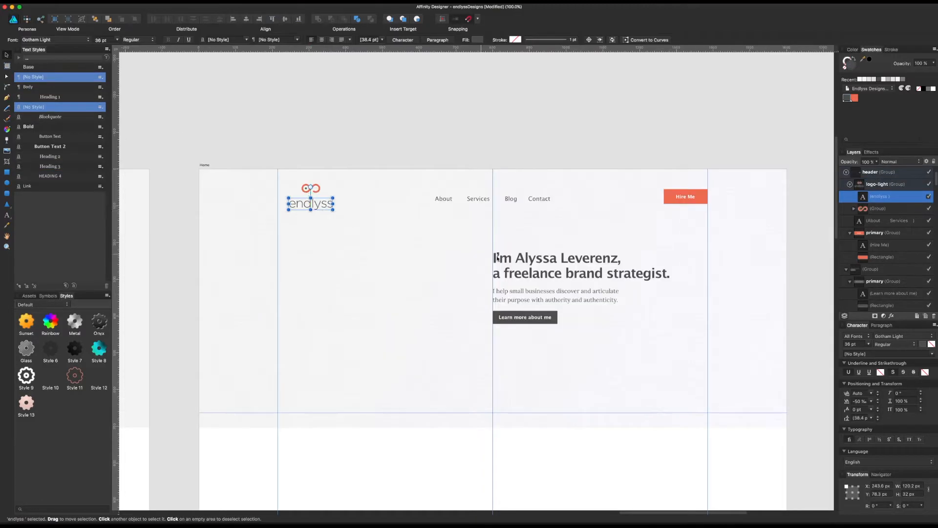
double_click(553, 266)
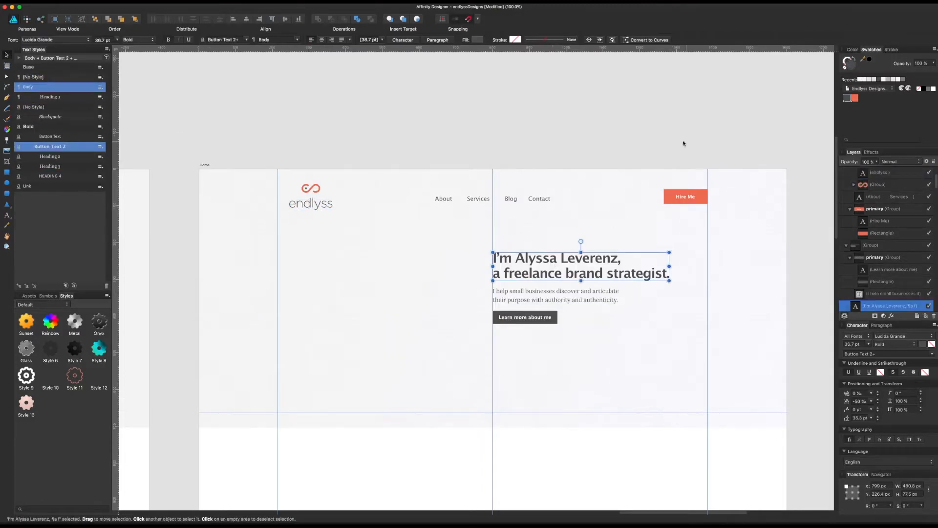
click(152, 40)
click(144, 34)
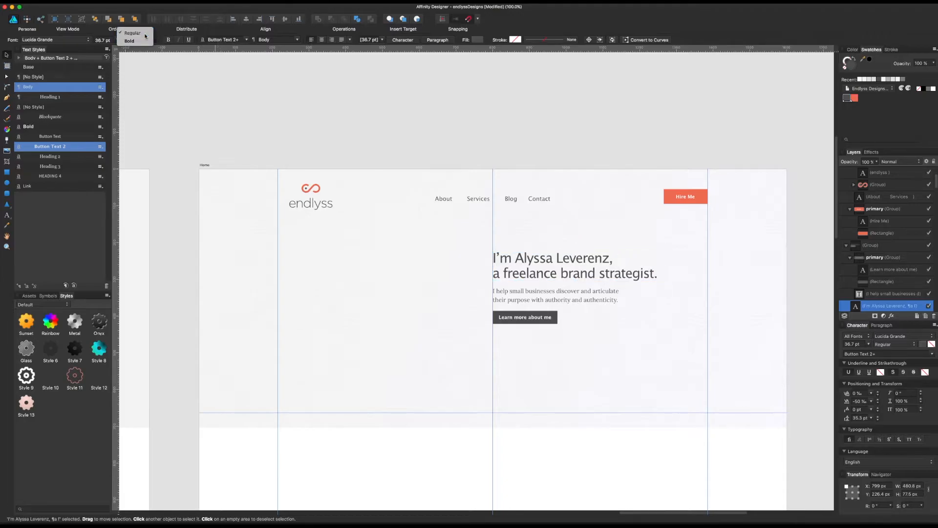
click(386, 166)
Step: Try placing the endlyss wordmark to the right of the infinity symbol, and undo the move
click(441, 199)
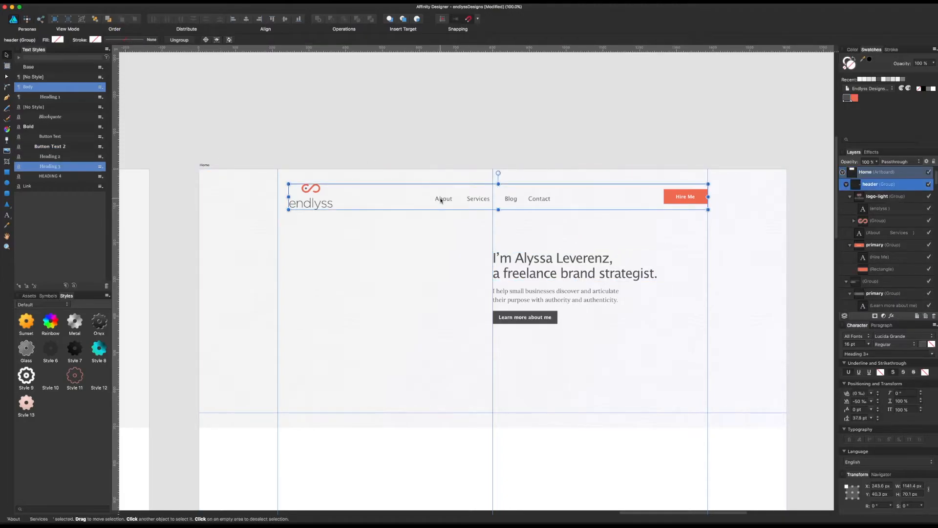
click(441, 199)
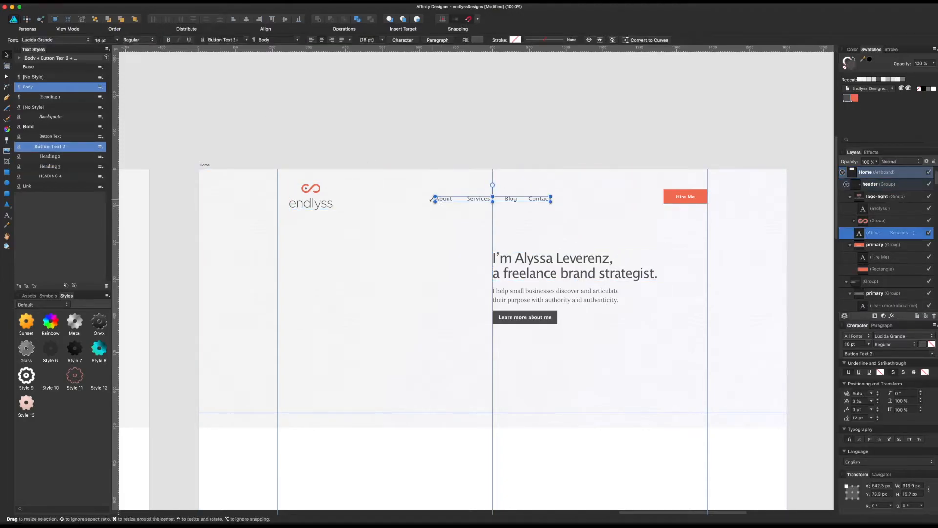
double_click(326, 205)
drag(325, 208, 361, 191)
click(396, 128)
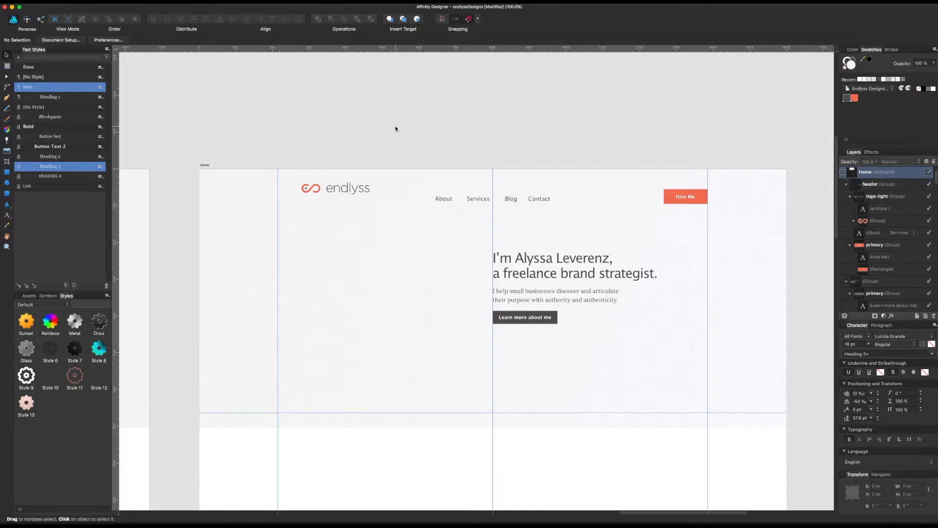
key(super+z)
key(super+z)
click(378, 139)
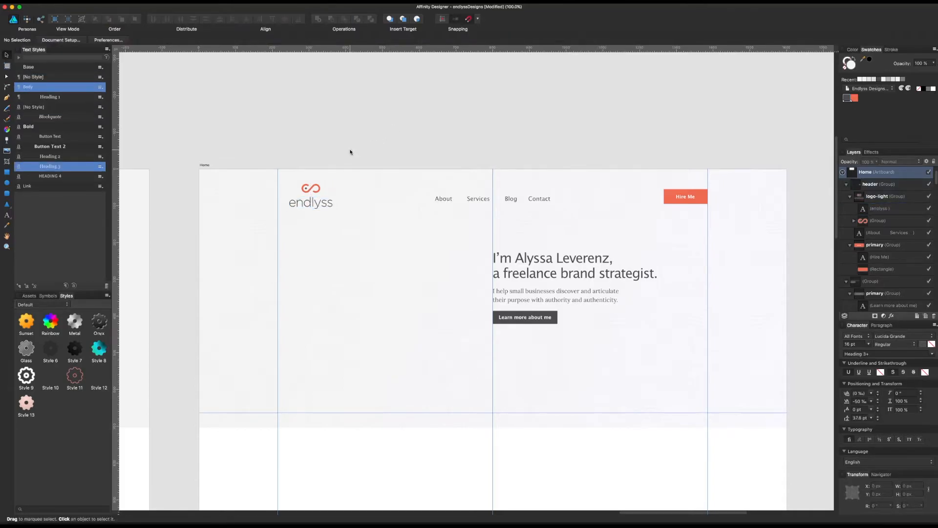
Step: Delete the endlyss wordmark from the header's logo-light group
click(318, 201)
double_click(323, 203)
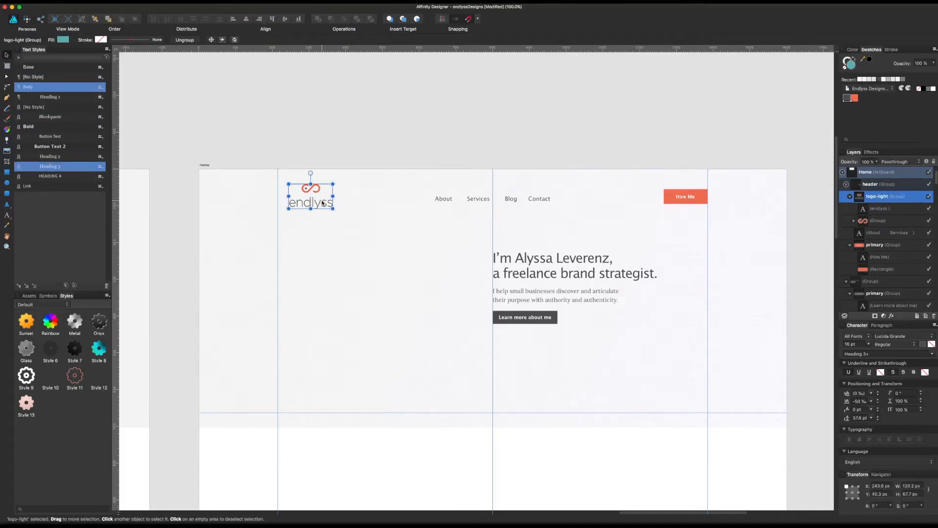
click(323, 203)
key(Delete)
Step: Enlarge the remaining infinity symbol to about 67 × 32 px and place it near the left margin guide
click(315, 187)
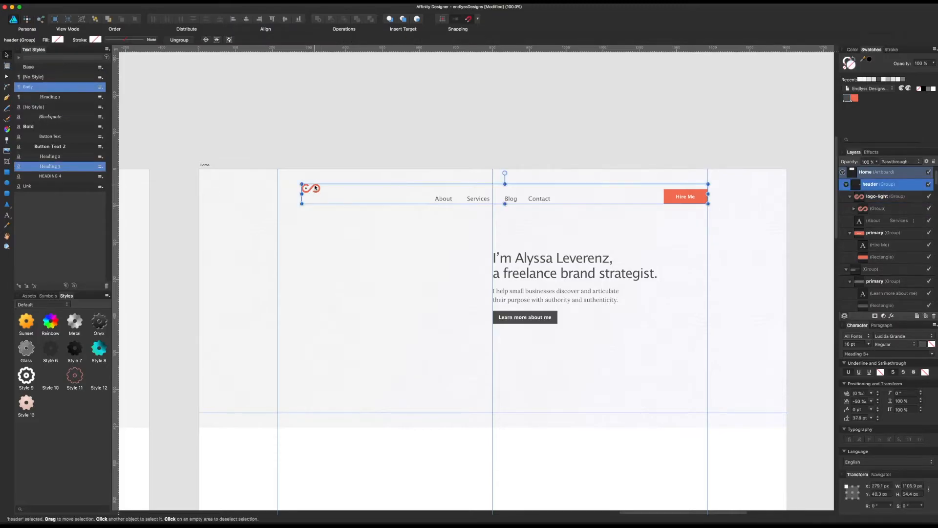
double_click(315, 187)
mouse_move(315, 187)
mouse_down()
mouse_move(298, 185)
mouse_move(309, 197)
mouse_up()
click(404, 125)
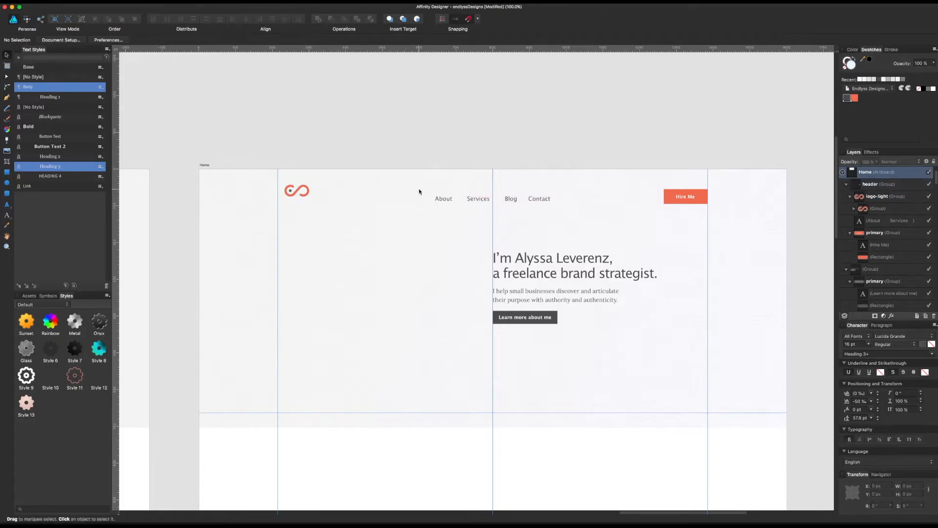
Step: Raise the navigation links and the Hire Me button so they align vertically with the logo symbol
click(469, 197)
click(478, 197)
drag(477, 197, 477, 193)
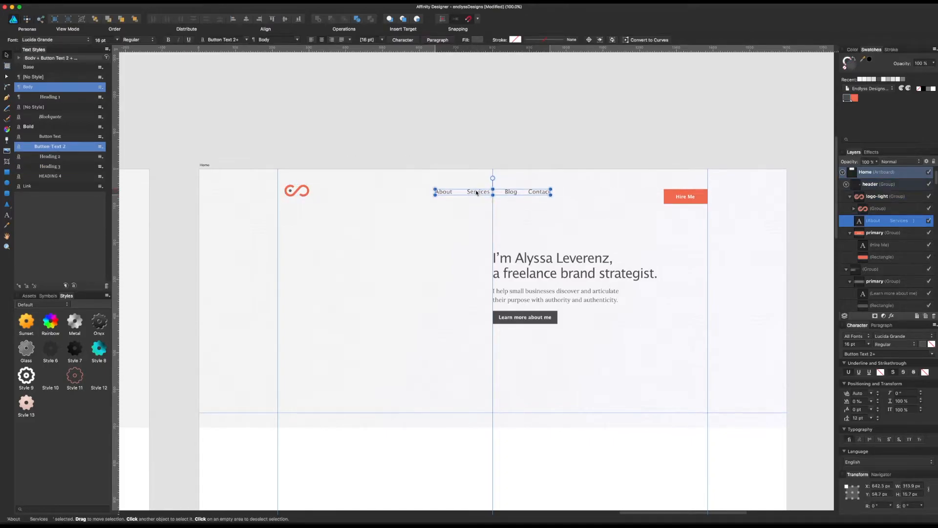
click(687, 191)
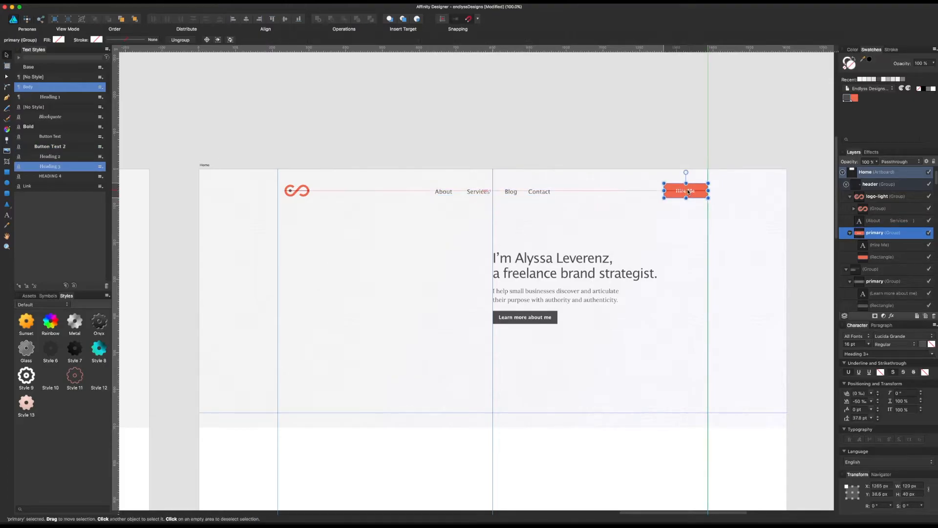
Step: Recolour the logo symbol's curve and ellipse with the dark grey document swatch
click(308, 192)
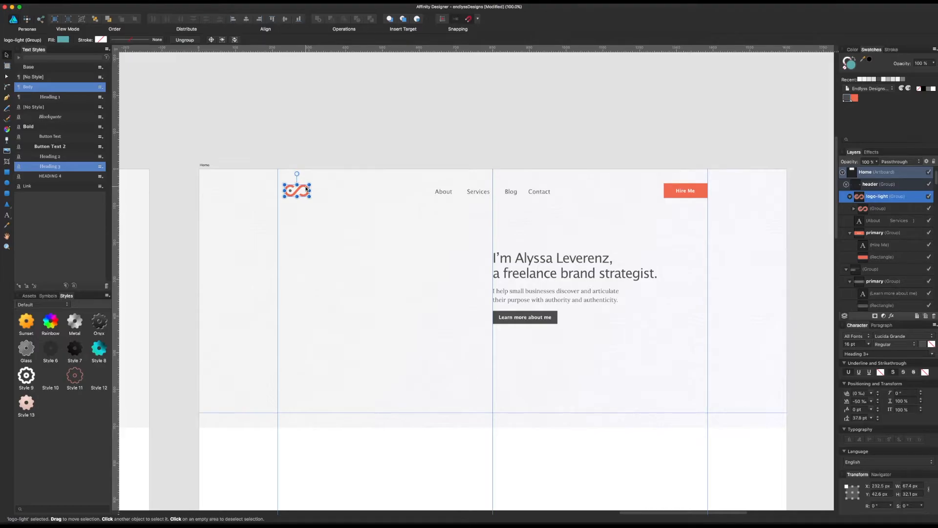
click(854, 208)
click(875, 232)
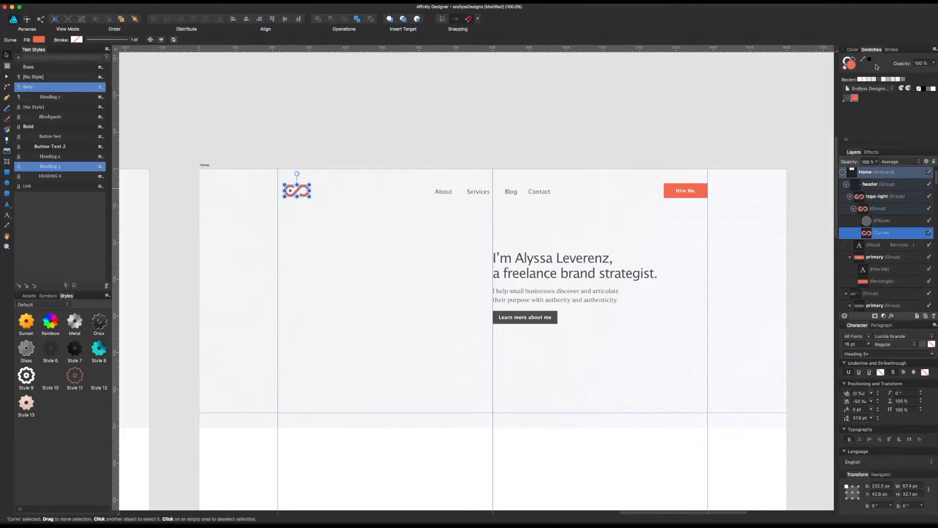
click(846, 99)
click(435, 144)
scroll(336, 175, down, 2)
scroll(335, 175, right, 1)
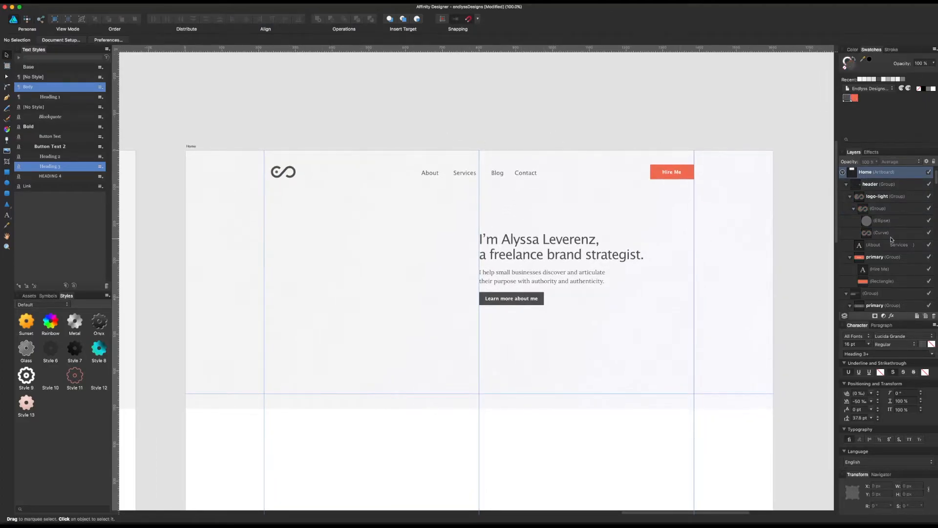
click(889, 221)
click(847, 99)
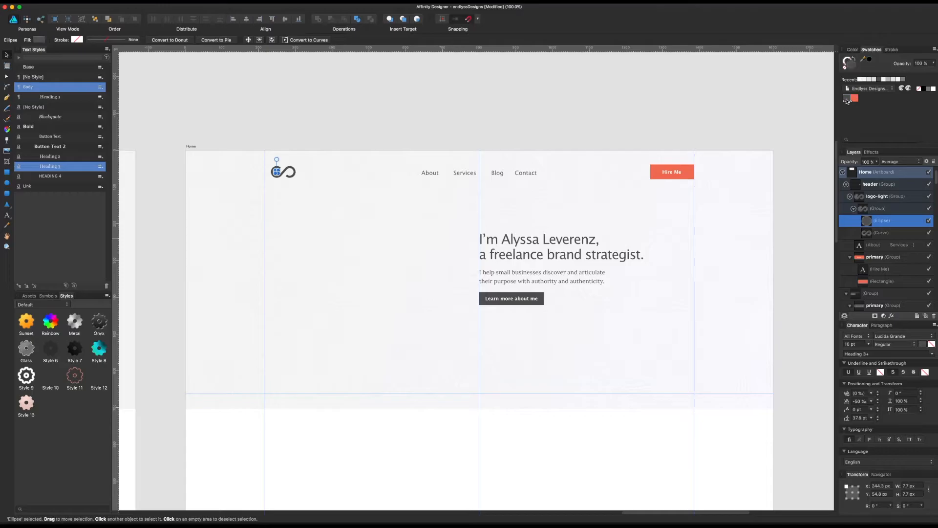
click(561, 134)
scroll(538, 132, right, 1)
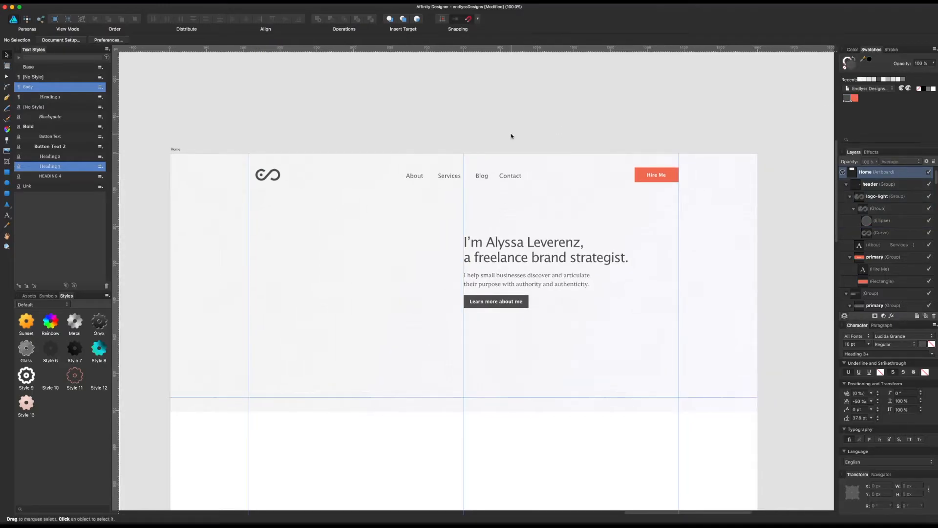
Step: Move the navigation links horizontally to just beside the logo symbol
double_click(511, 176)
drag(511, 177, 408, 181)
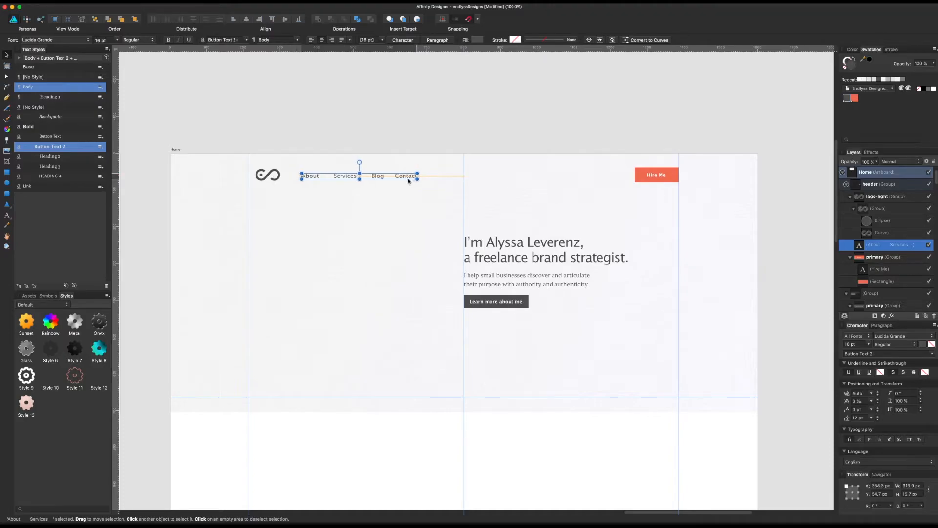
click(474, 64)
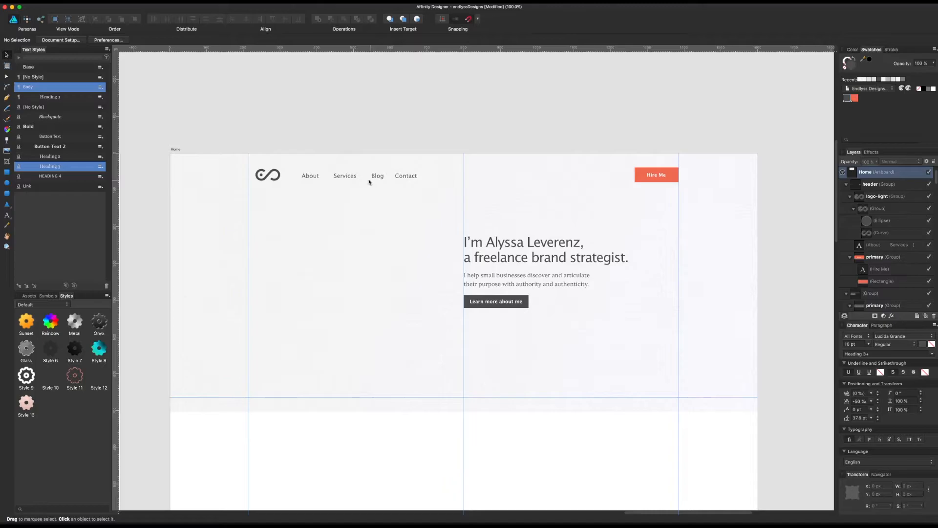
Step: Try centring the logo symbol on the middle guide with the navigation links beneath it, and undo the links' move
click(350, 178)
click(351, 179)
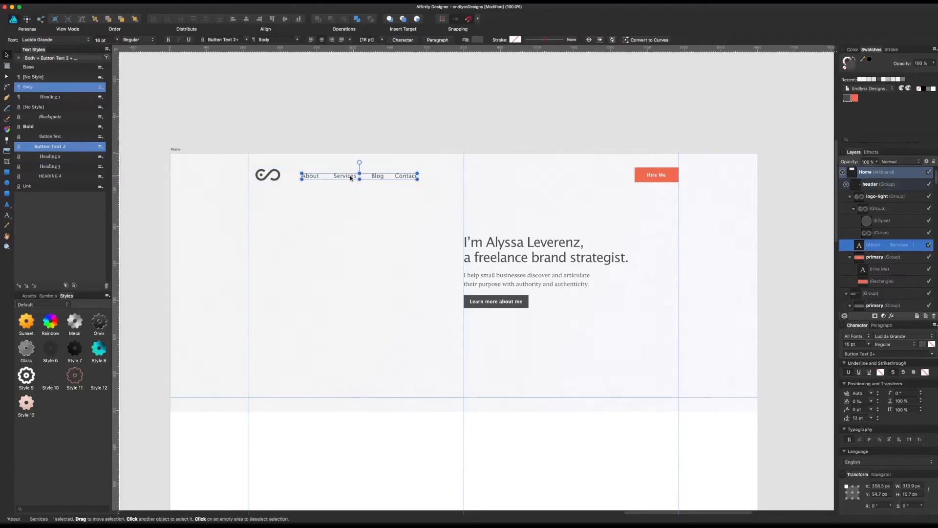
click(264, 178)
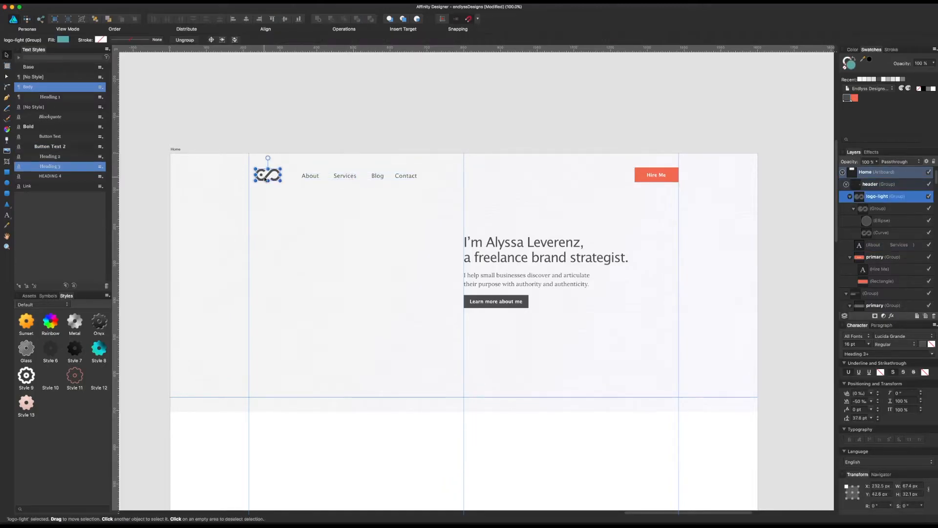
drag(265, 179, 461, 177)
click(393, 181)
drag(393, 182, 505, 196)
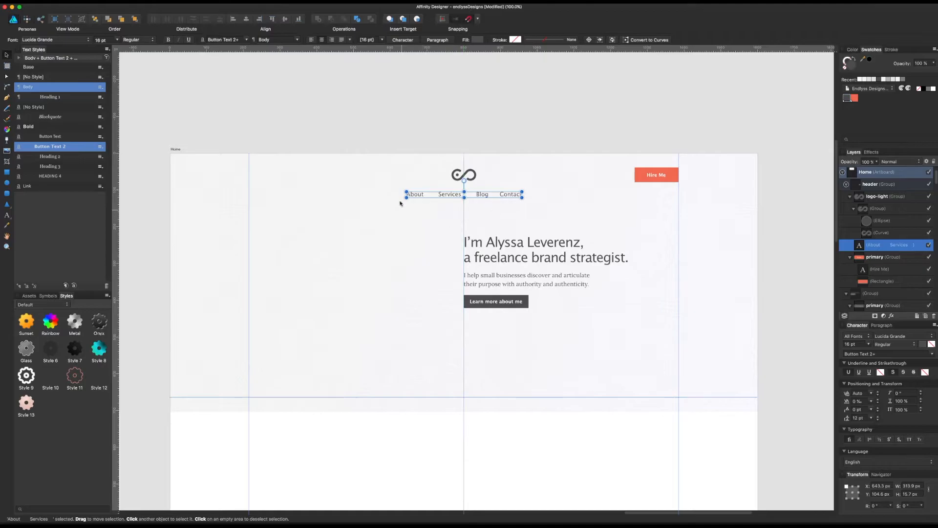
click(398, 134)
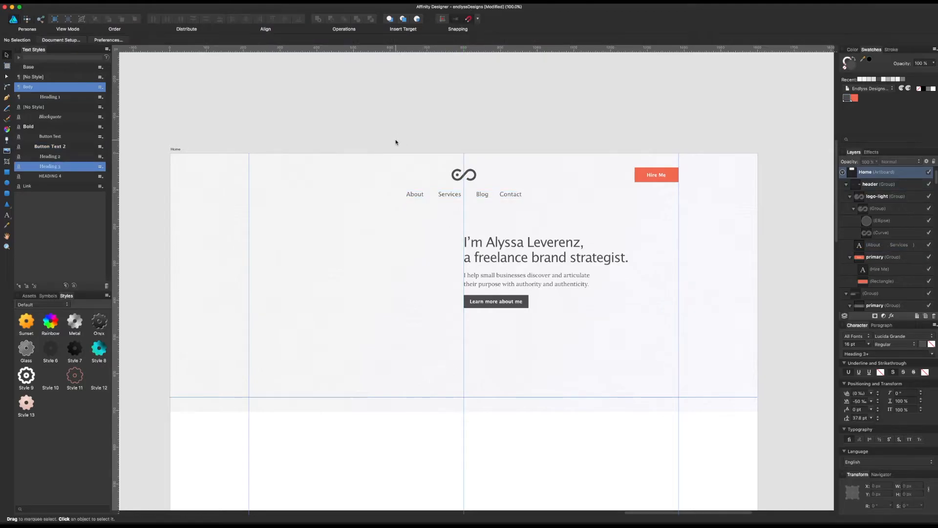
key(super+z)
key(super+z)
click(395, 143)
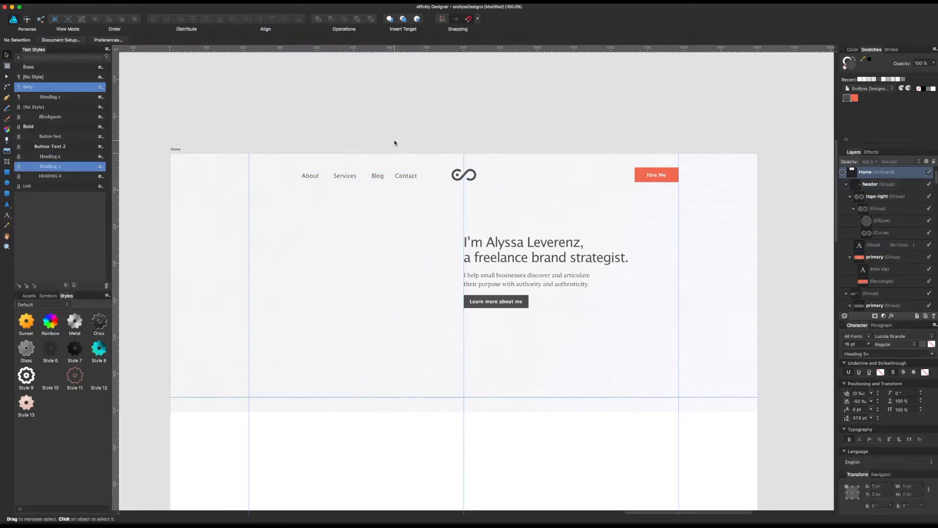
Step: Snap the logo symbol's left edge to the left margin guide and move the navigation links beside the Hire Me button
click(454, 179)
click(455, 180)
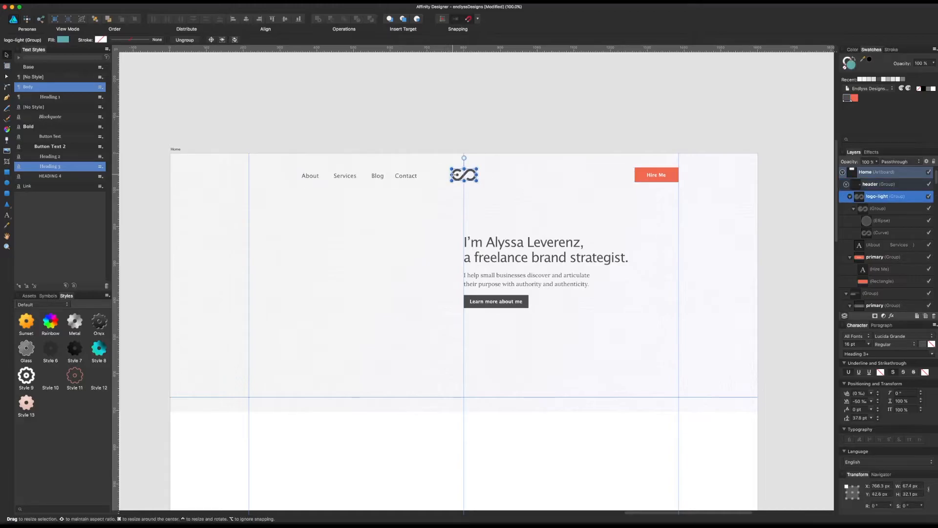
drag(456, 181, 254, 183)
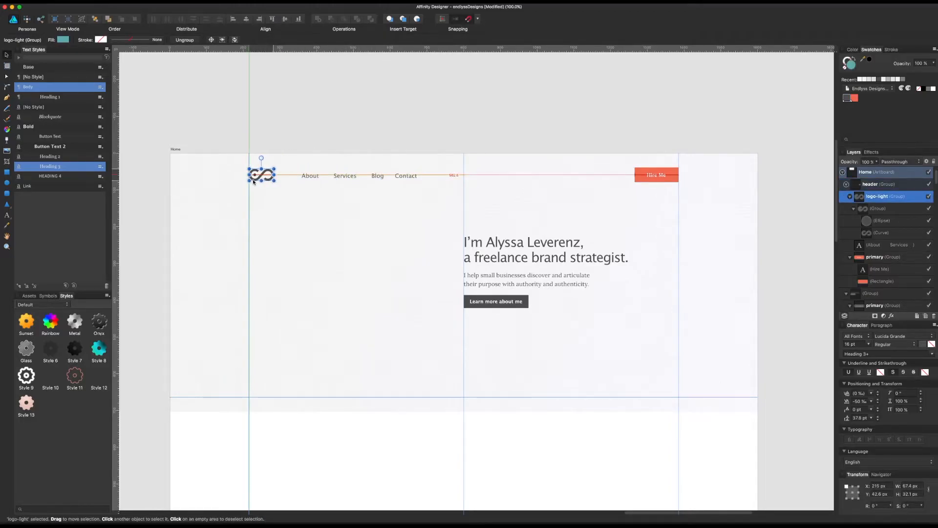
click(337, 179)
drag(342, 179, 509, 178)
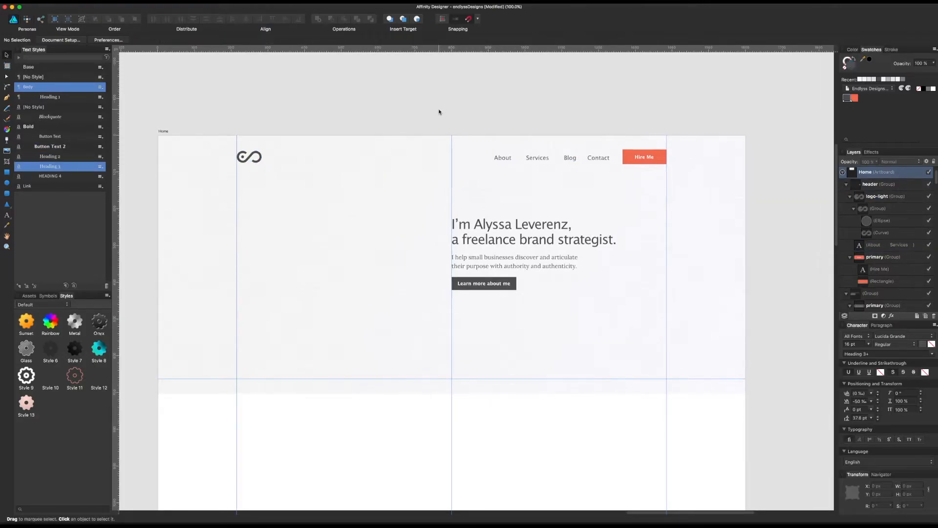
Step: Move the whole header group up to about 28 px from the top of the Home artboard
scroll(439, 112, left, 5)
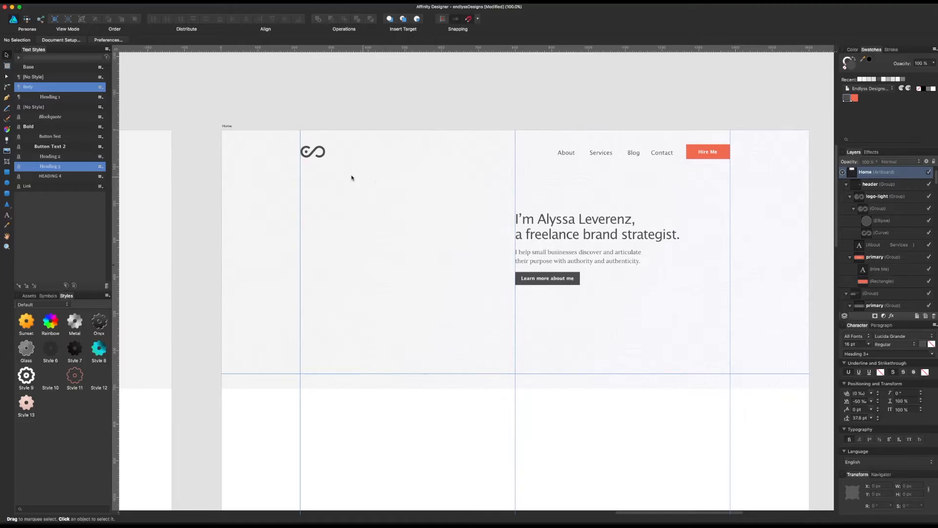
click(327, 158)
drag(325, 155, 318, 151)
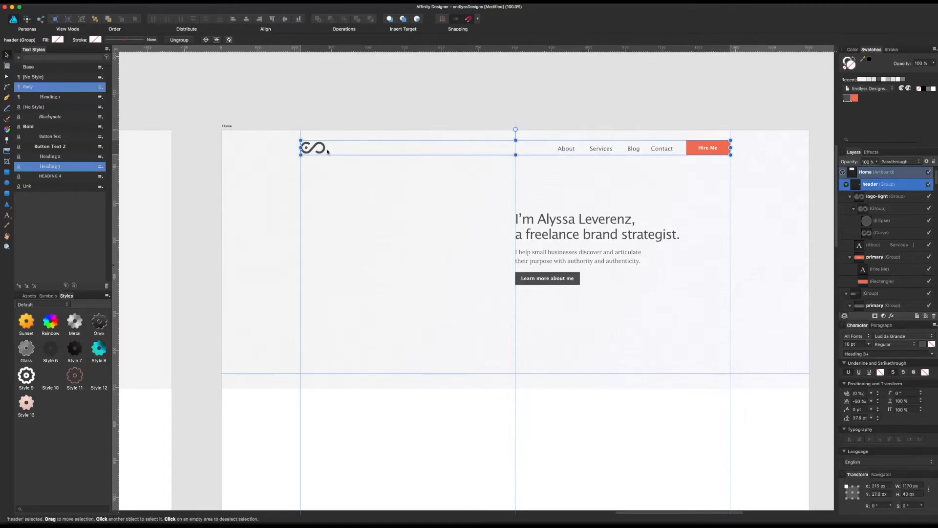
click(545, 230)
scroll(542, 220, down, 2)
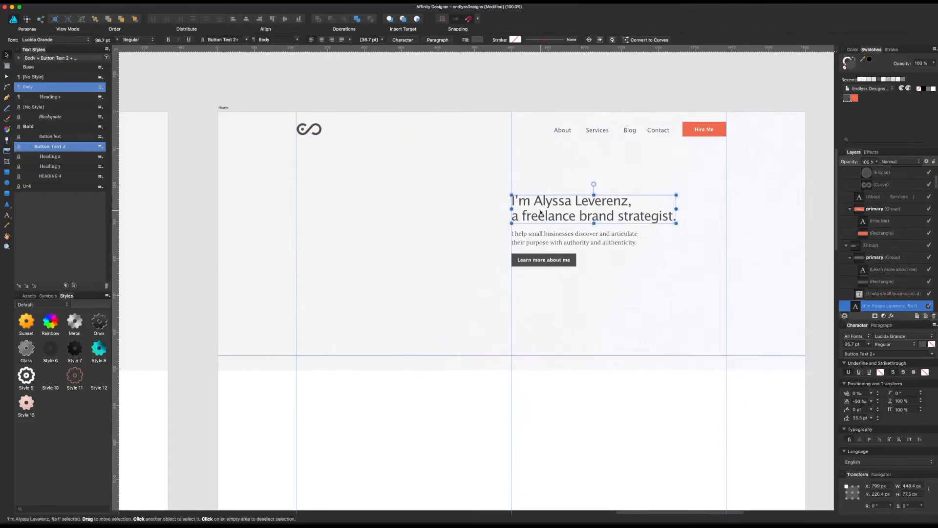
click(566, 243)
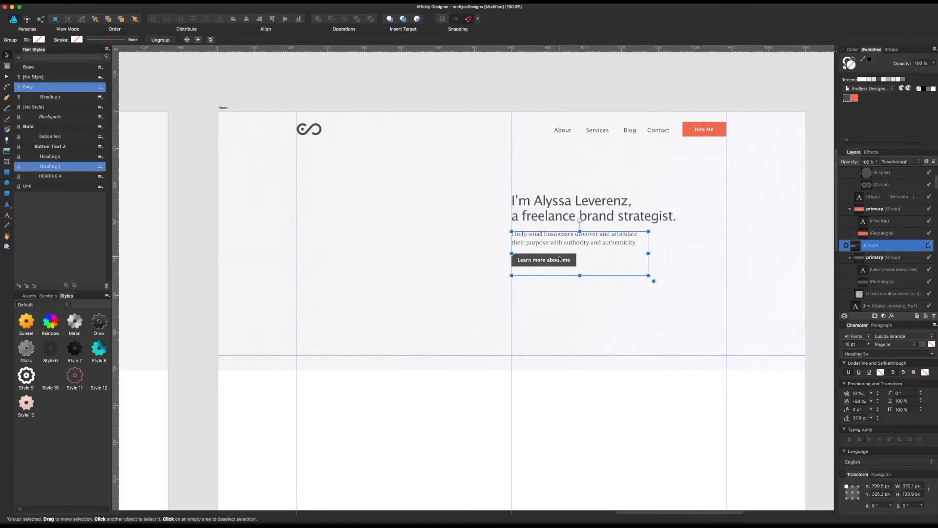
Step: Turn the Hire Me button into an outlined style by swapping its fill and stroke, colour its text coral, and save the document
click(685, 134)
click(684, 134)
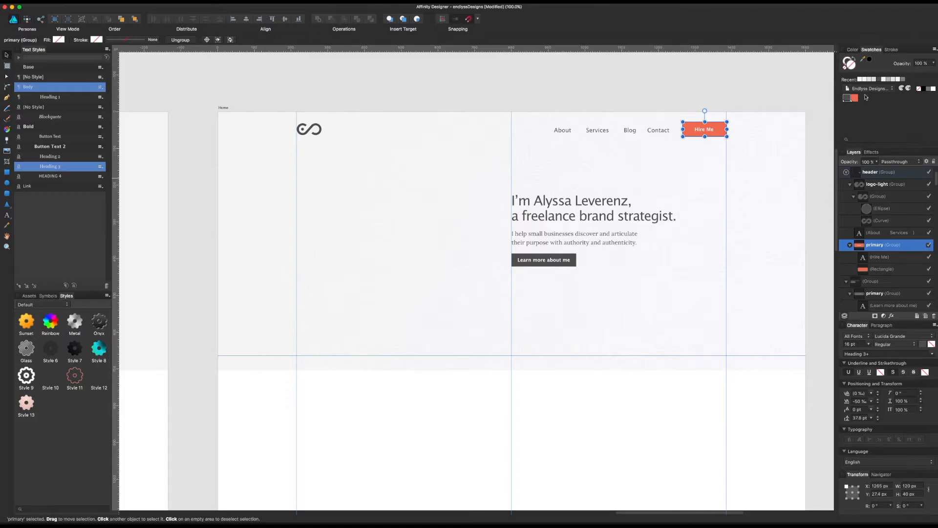
click(854, 60)
click(881, 256)
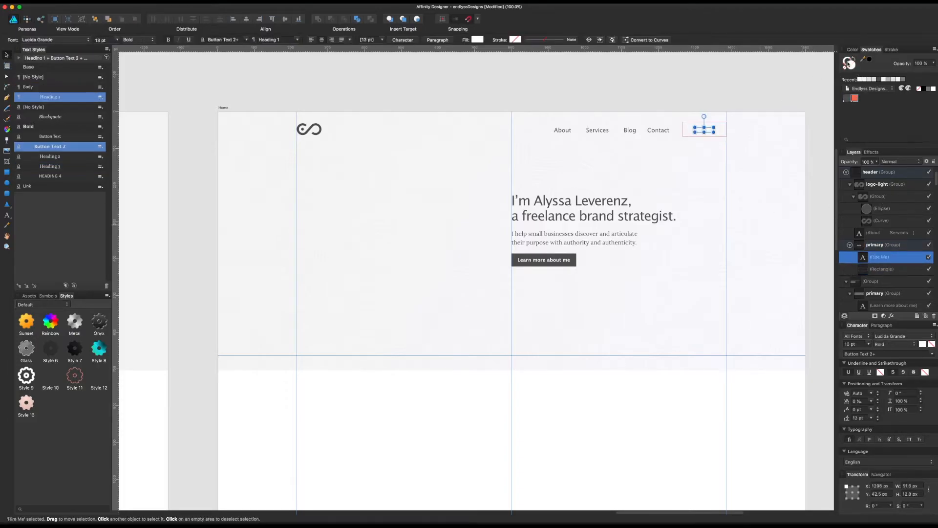
click(854, 98)
click(767, 98)
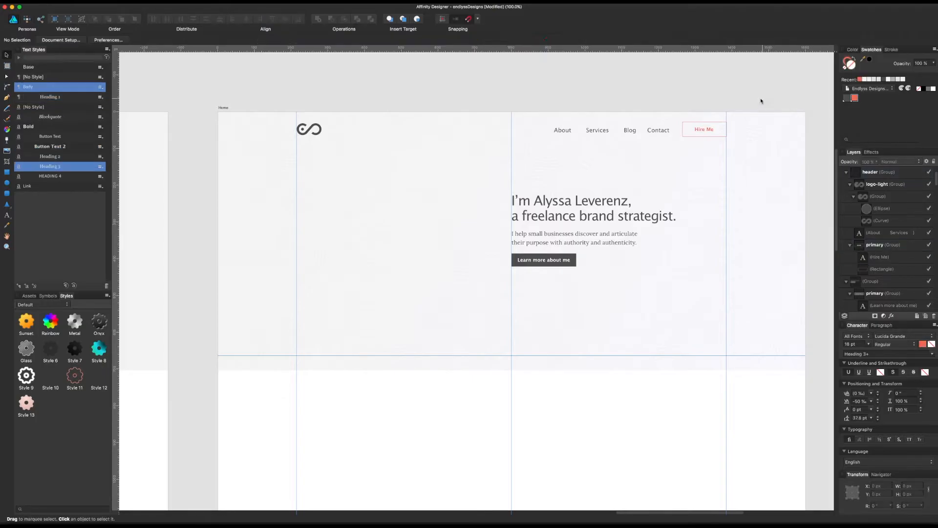
scroll(684, 102, right, 2)
key(super+s)
scroll(604, 98, right, 4)
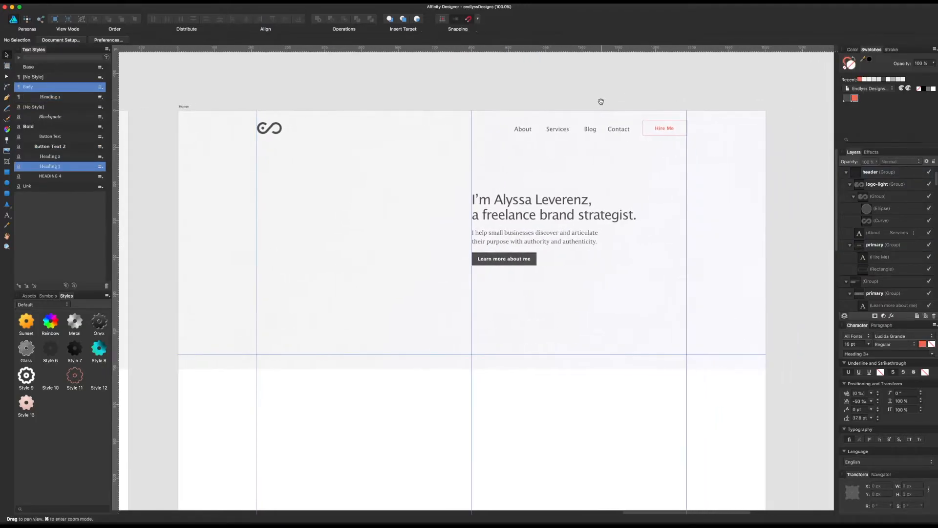
Step: Fill the small ellipse inside the logo symbol with the coral swatch and save the document
click(264, 130)
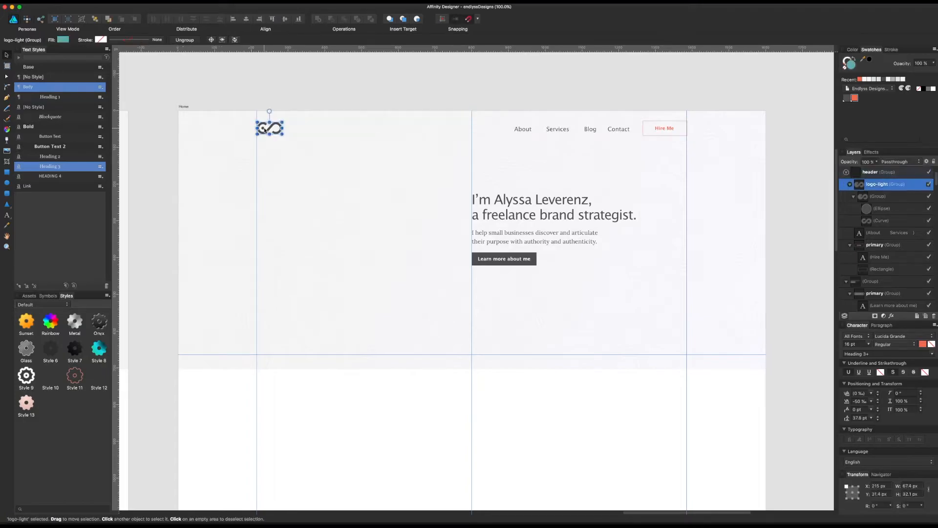
double_click(264, 130)
double_click(264, 130)
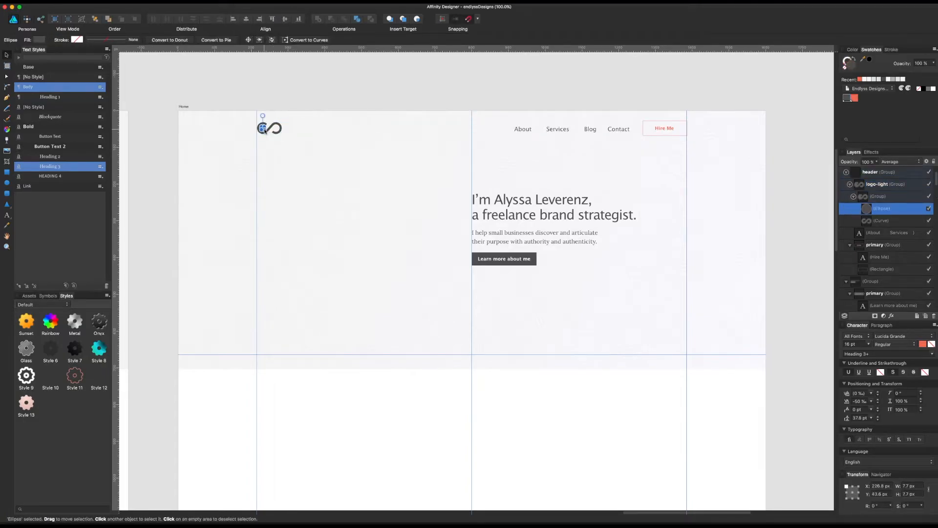
click(855, 97)
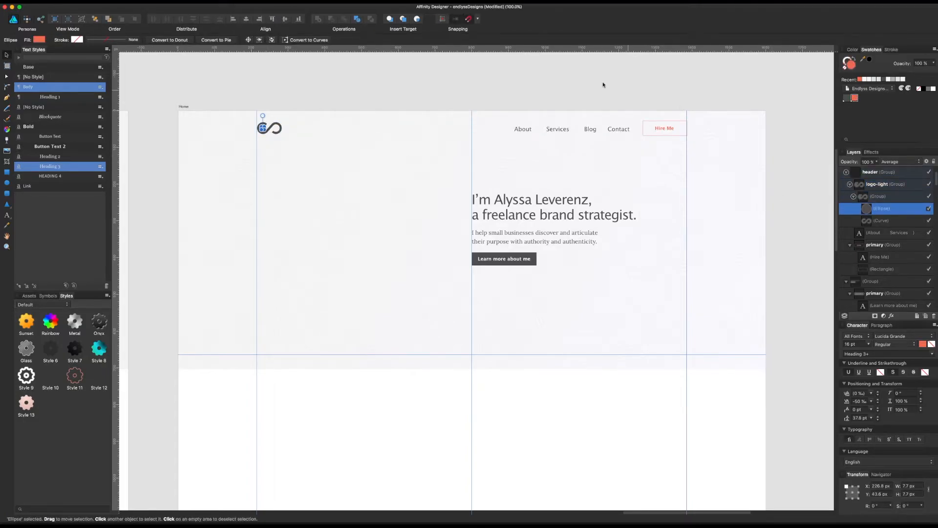
click(587, 88)
scroll(610, 95, down, 1)
key(super+s)
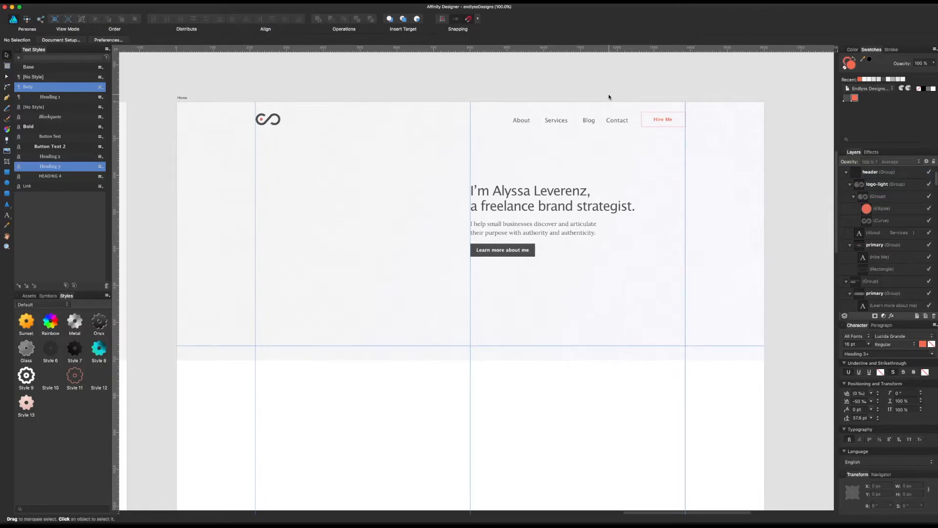
Step: Recolour the Hire Me button's text and outline with the dark grey swatch and hide the guides
click(658, 120)
click(659, 121)
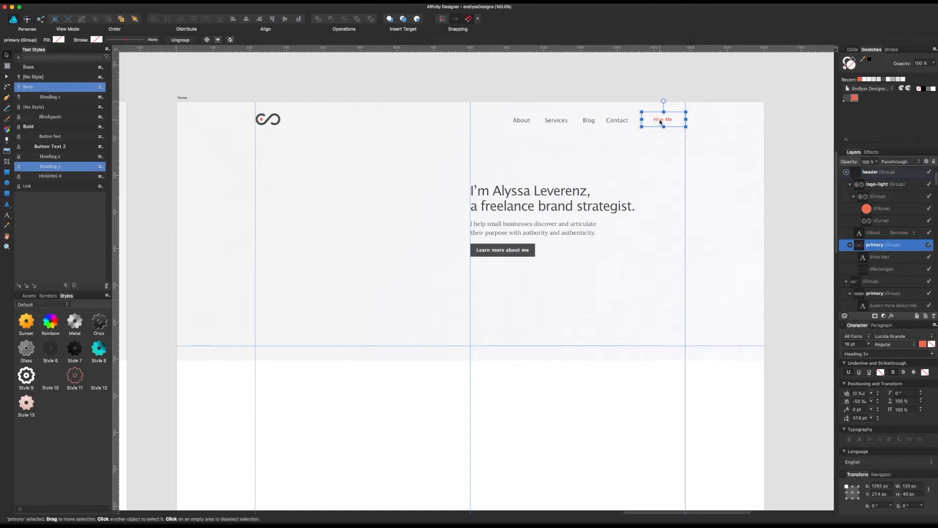
click(663, 121)
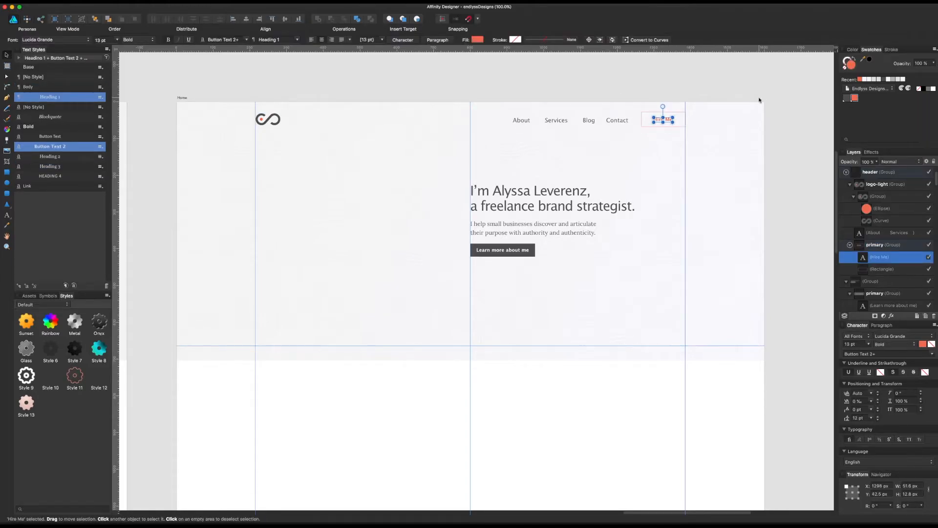
click(847, 99)
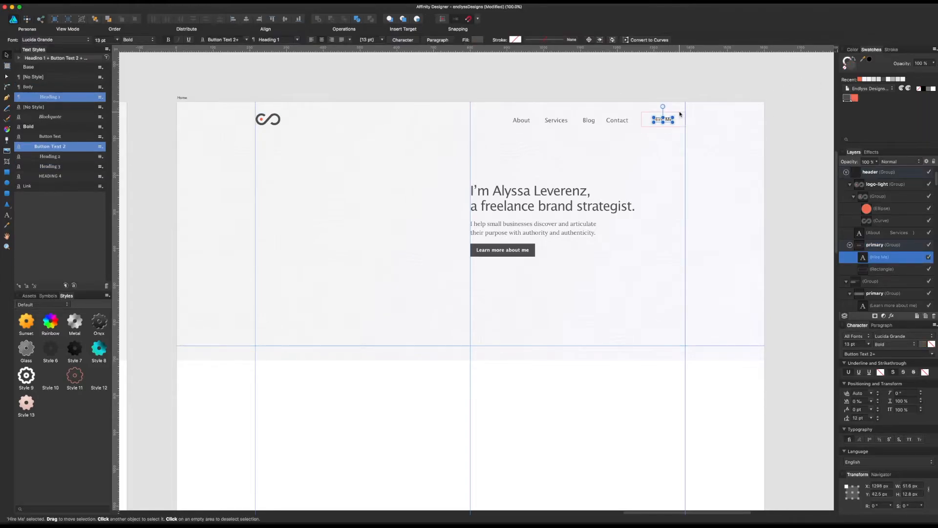
click(679, 114)
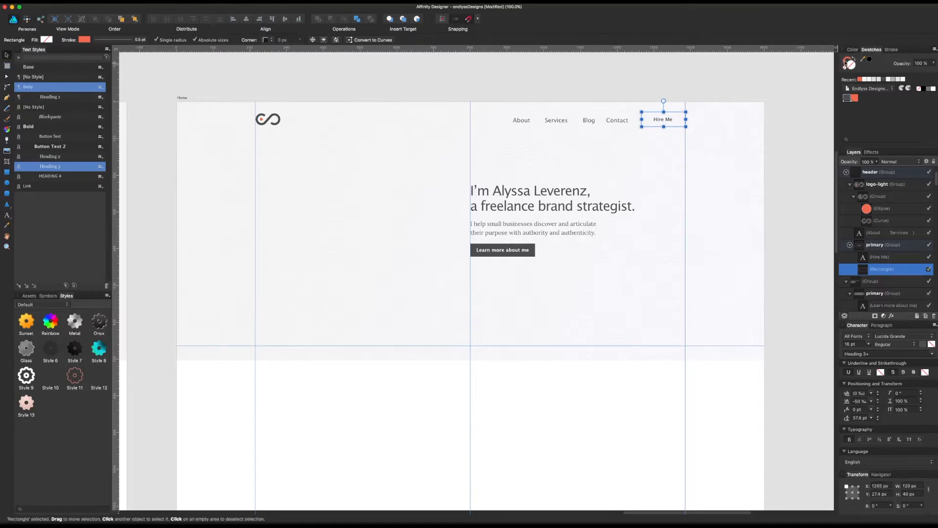
click(713, 92)
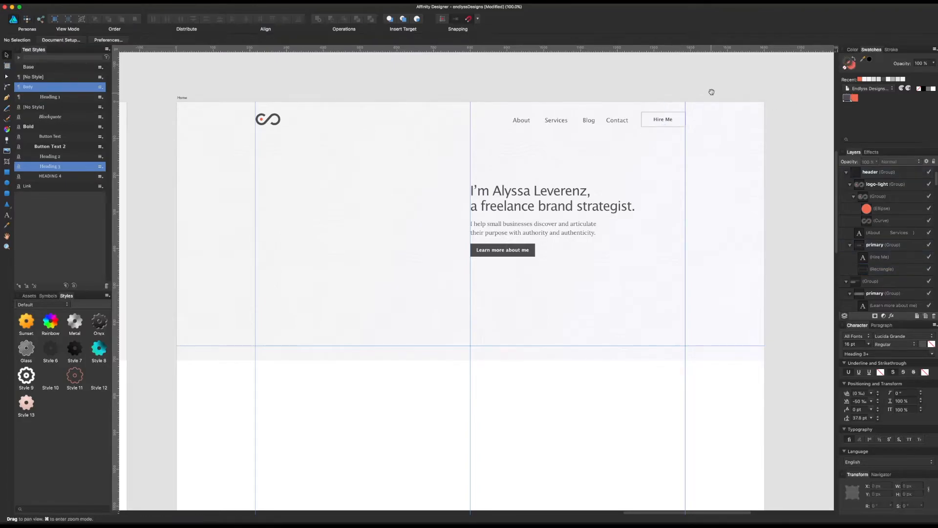
scroll(714, 92, down, 1)
key(super+;)
Step: Examine the header and hero layout on the wireframe artboard and return to the Home artboard
drag(691, 93, 724, 110)
drag(411, 102, 749, 117)
drag(501, 127, 748, 121)
drag(430, 169, 685, 150)
drag(259, 149, 447, 154)
drag(278, 166, 530, 172)
drag(332, 187, 283, 185)
drag(589, 189, 368, 191)
drag(674, 195, 411, 196)
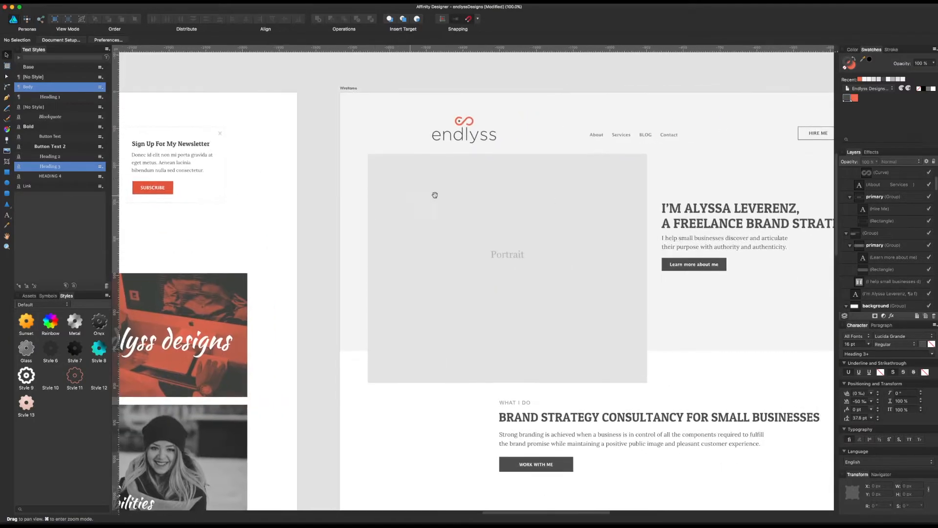
drag(535, 175, 167, 167)
drag(500, 186, 46, 210)
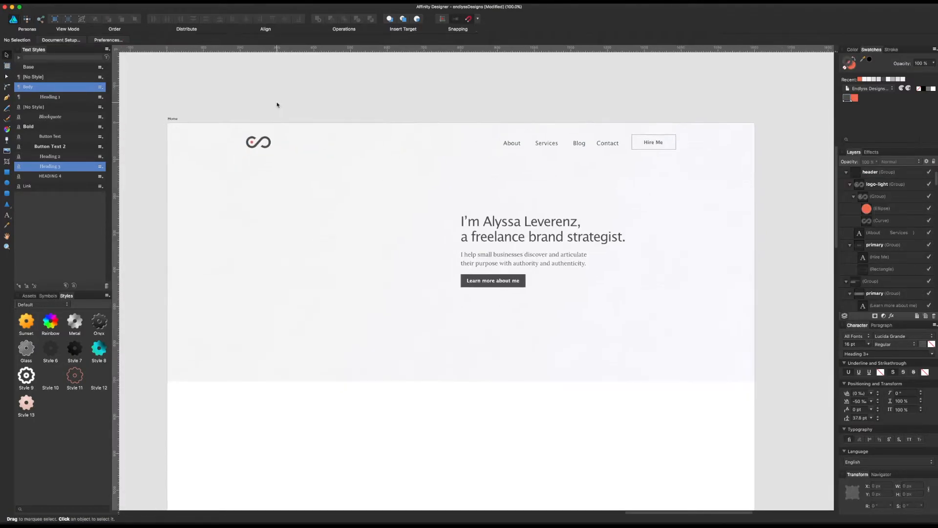
Step: Draw a straight horizontal line about 1165 px long under the header with the Pen tool, from the logo to the Hire Me button's right edge
click(7, 205)
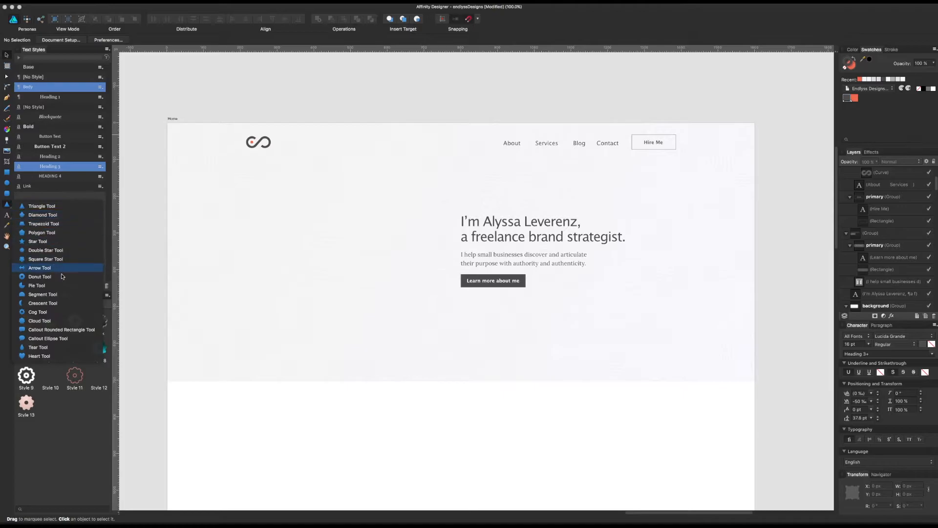
click(7, 98)
click(248, 154)
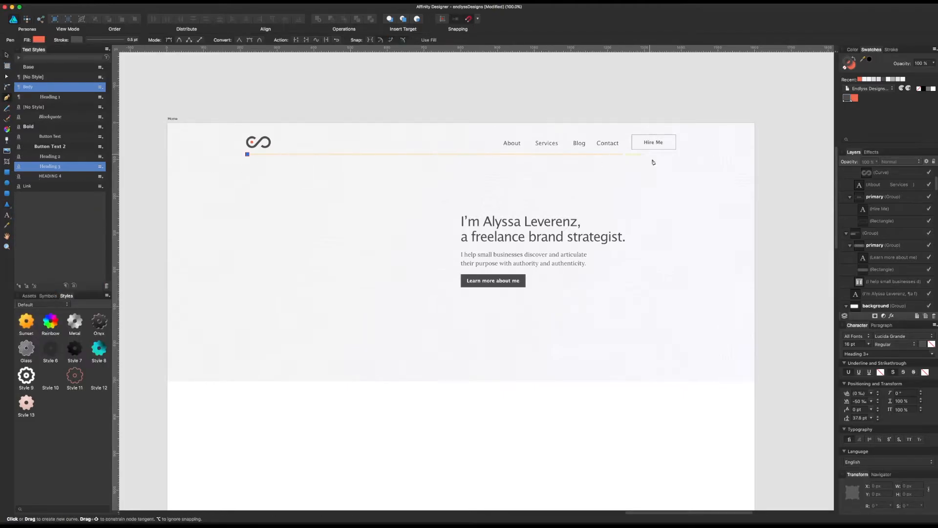
click(676, 163)
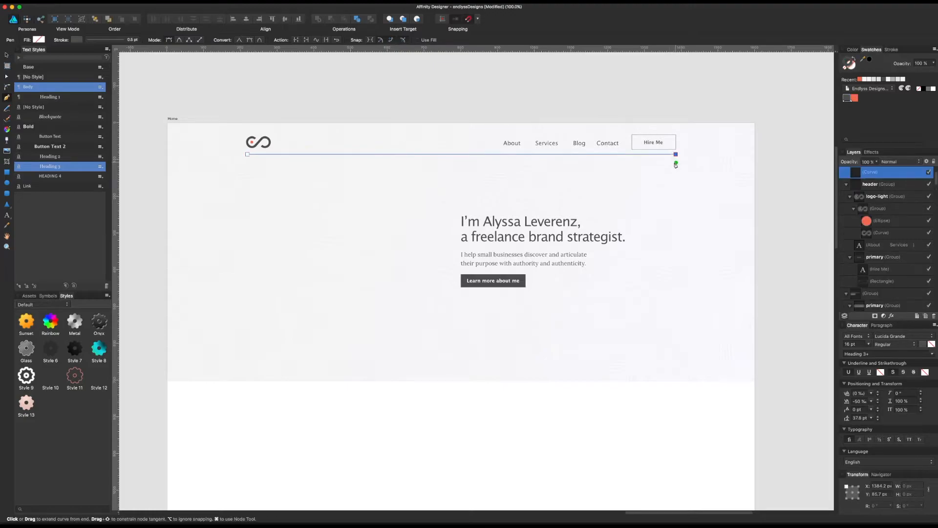
key(v)
Step: Give the header line a dashed stroke and lighten its grey colour to a tint of about 51
click(892, 49)
click(882, 58)
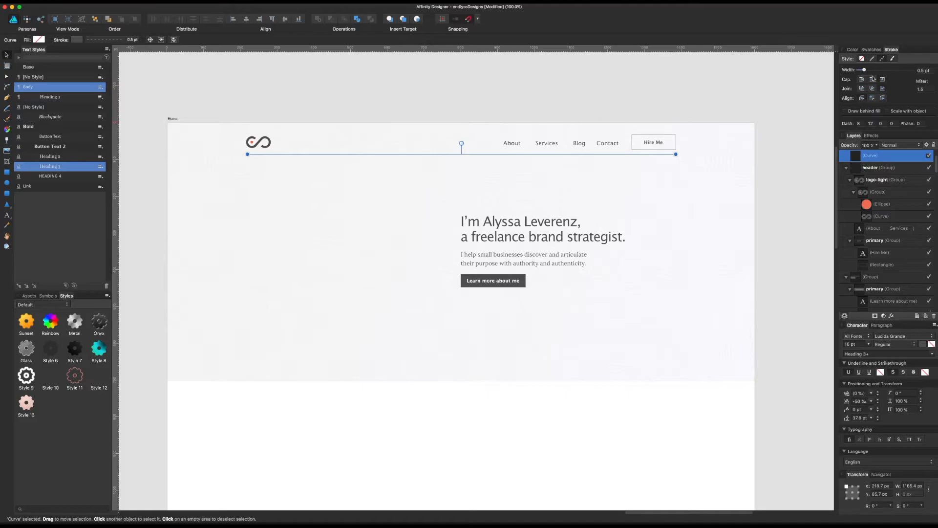
drag(868, 71, 886, 78)
click(853, 50)
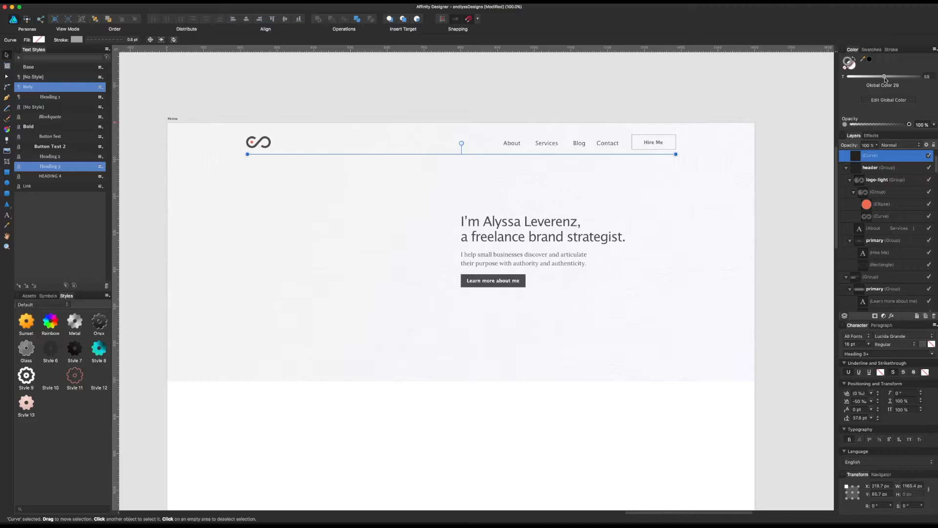
key(p)
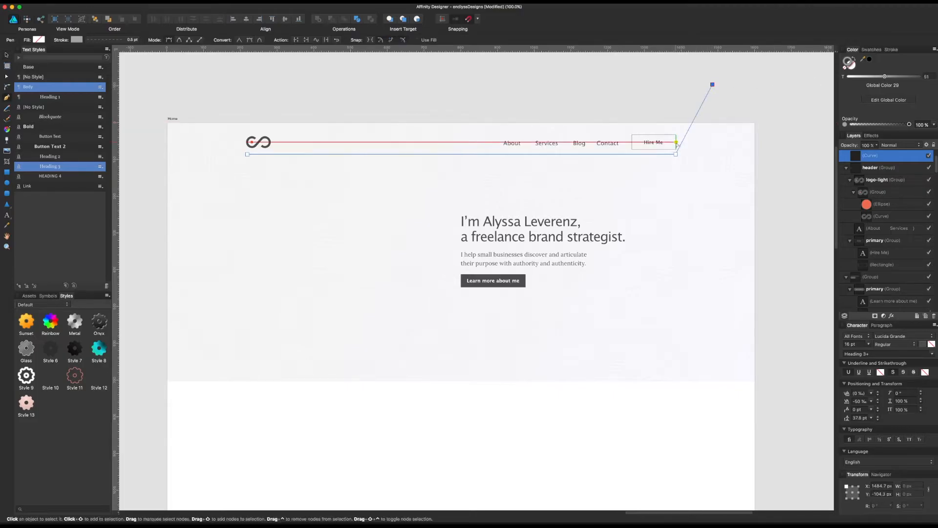
key(v)
click(643, 81)
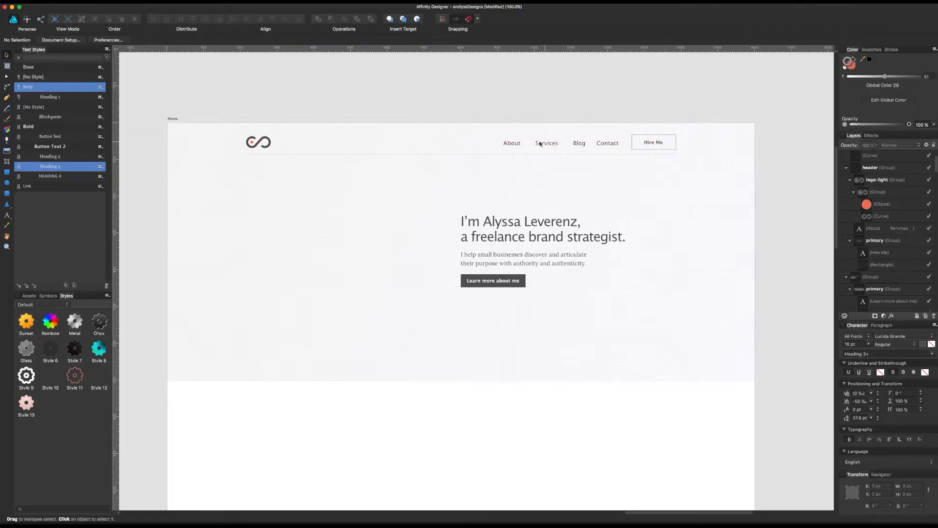
Step: Lower the dashed line below the header to a Y position of about 94 px
click(506, 154)
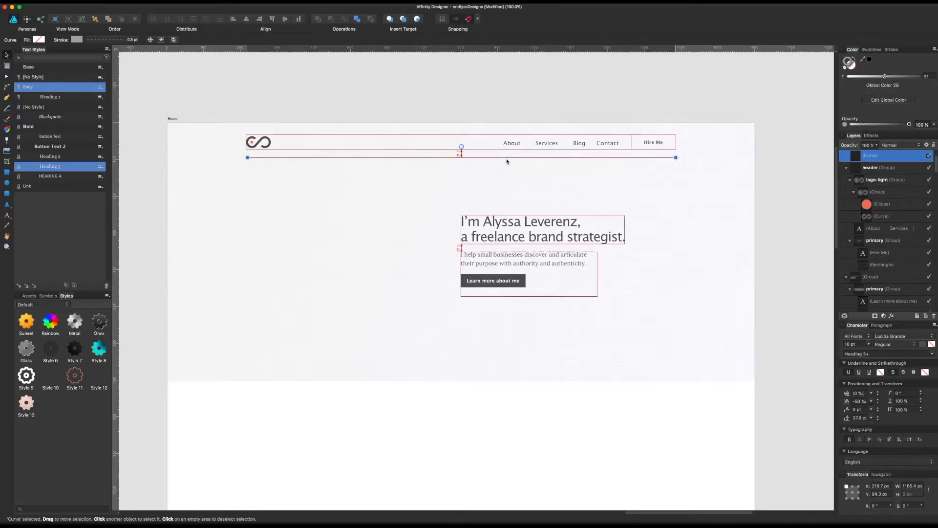
click(521, 112)
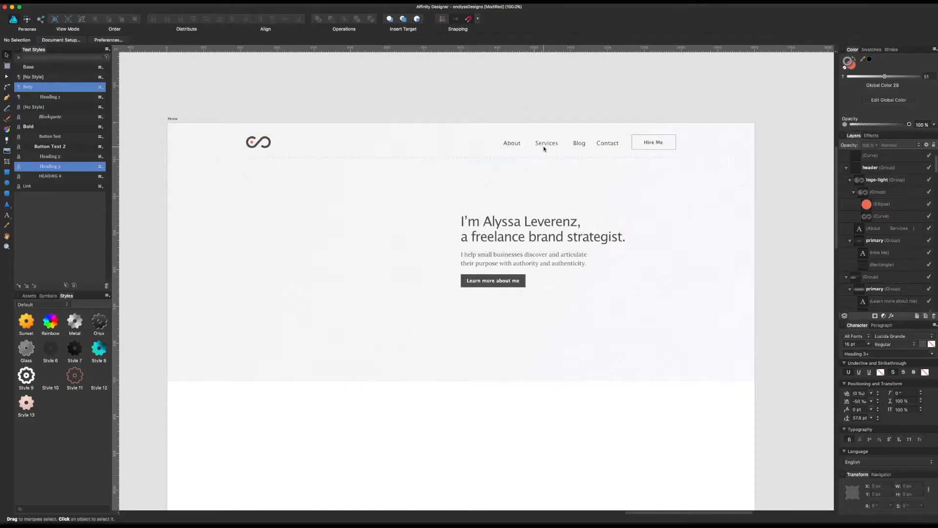
Step: Move the hero heading, paragraph and Learn more about me button together slightly to the right
click(495, 253)
click(496, 254)
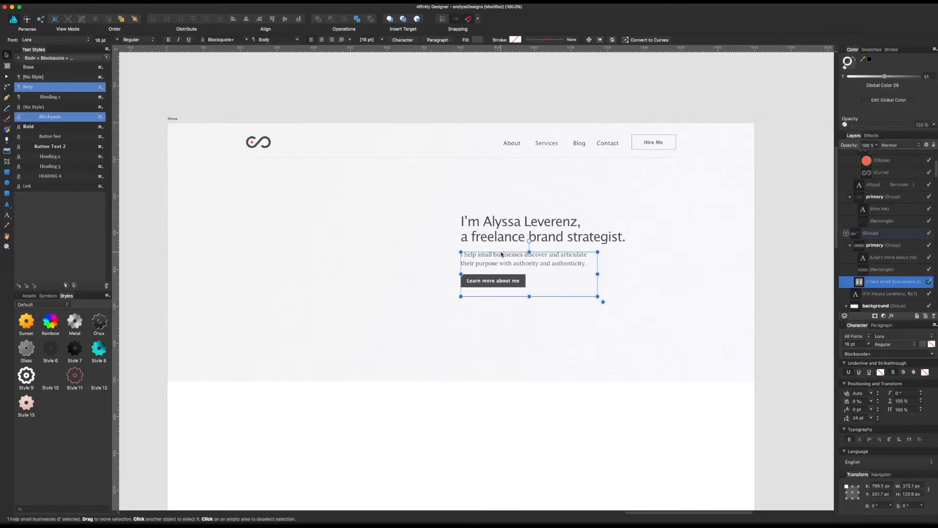
shift+click(505, 240)
drag(505, 241, 542, 239)
key(super+z)
key(super+z)
shift+click(517, 237)
click(547, 88)
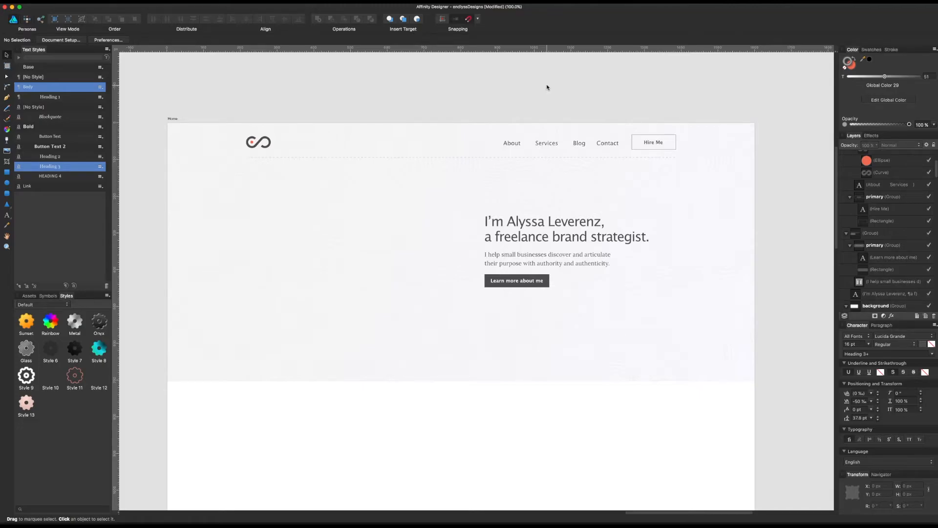
Step: Move the logo symbol slightly right to an X position of about 224 px
scroll(546, 109, right, 1)
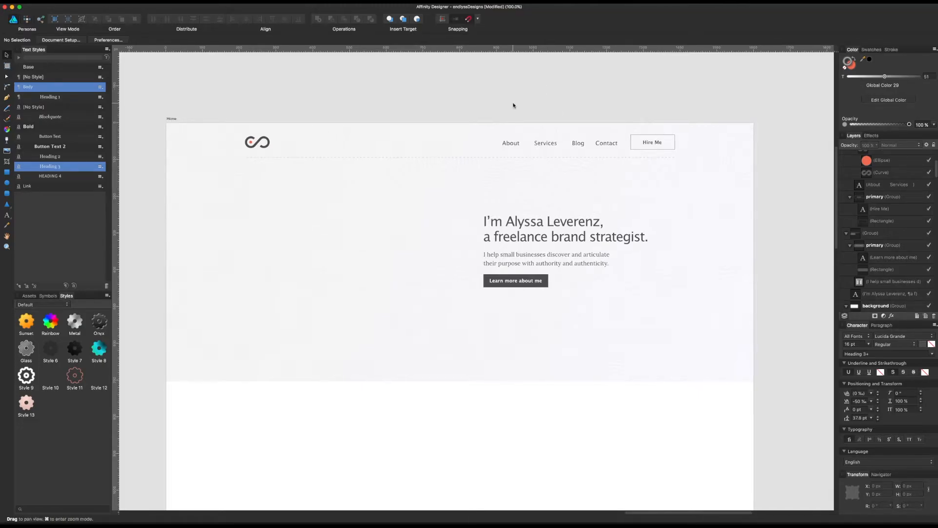
click(267, 139)
double_click(268, 140)
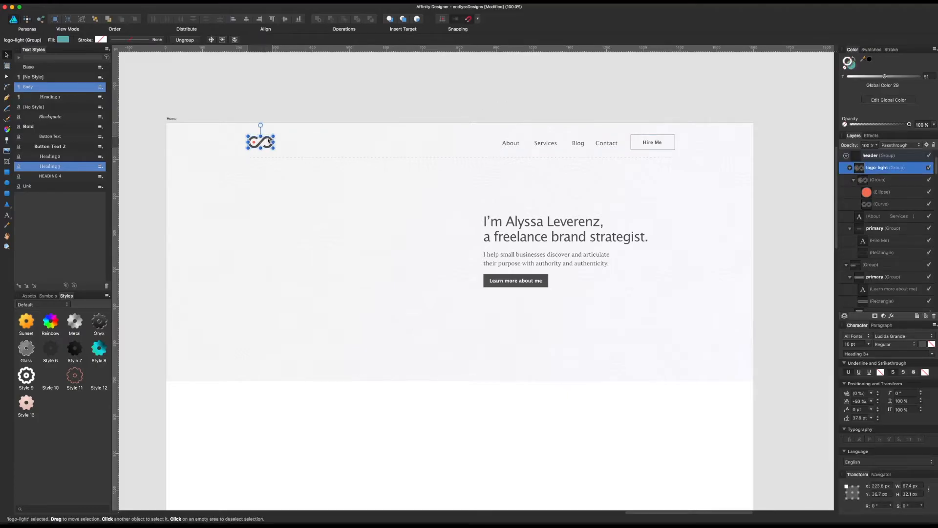
click(353, 107)
click(610, 147)
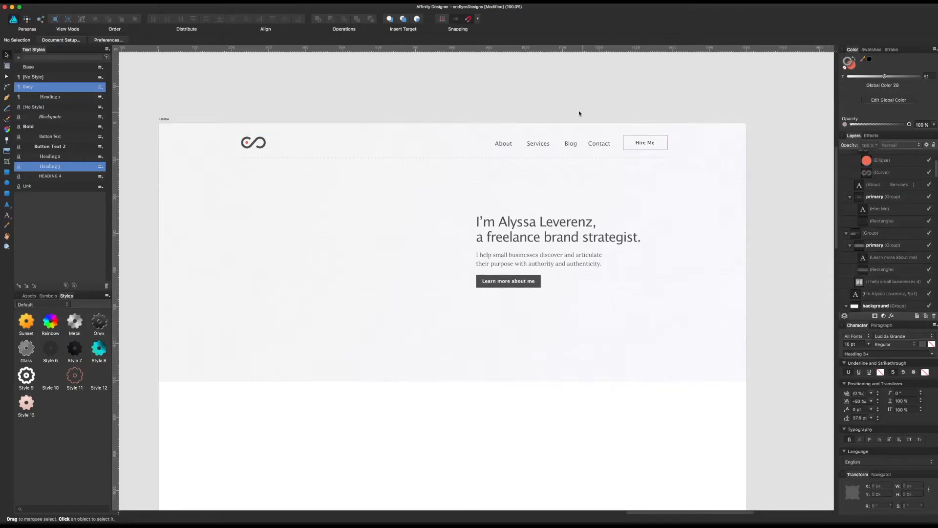
Step: Review the wireframe and style guide artboards, checking the logos, text styles, colours, buttons and image samples, and return to the Home artboard
key(space)
drag(375, 122, 654, 109)
drag(476, 237, 769, 178)
drag(449, 225, 657, 196)
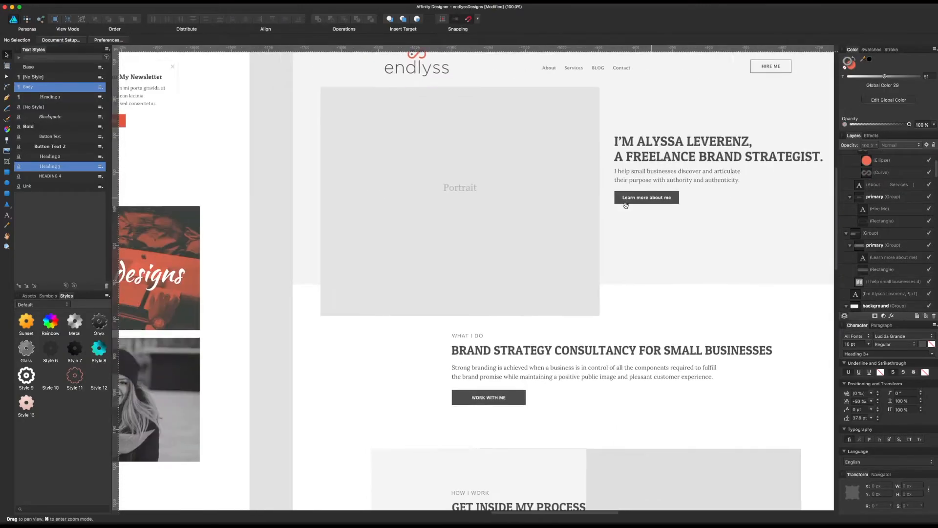
drag(499, 232, 647, 211)
drag(423, 248, 582, 216)
drag(513, 174, 658, 172)
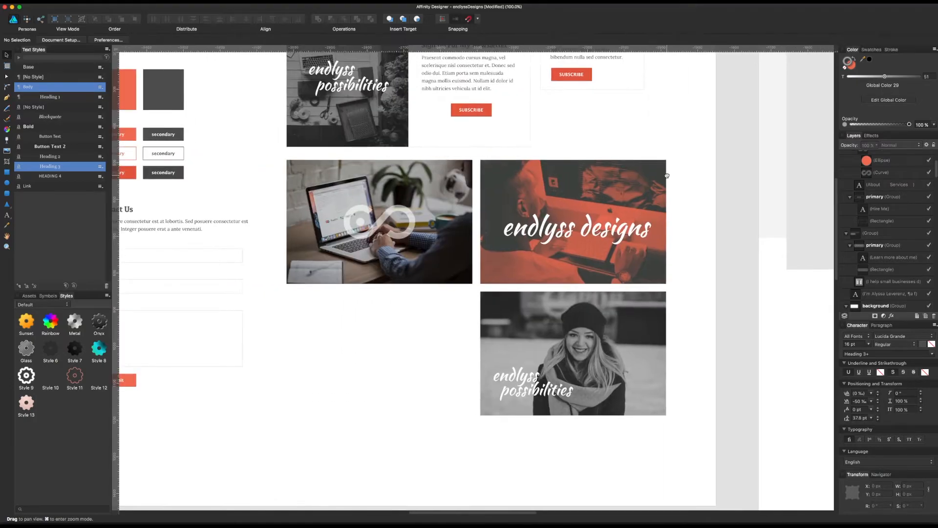
drag(409, 189, 609, 164)
drag(406, 165, 542, 292)
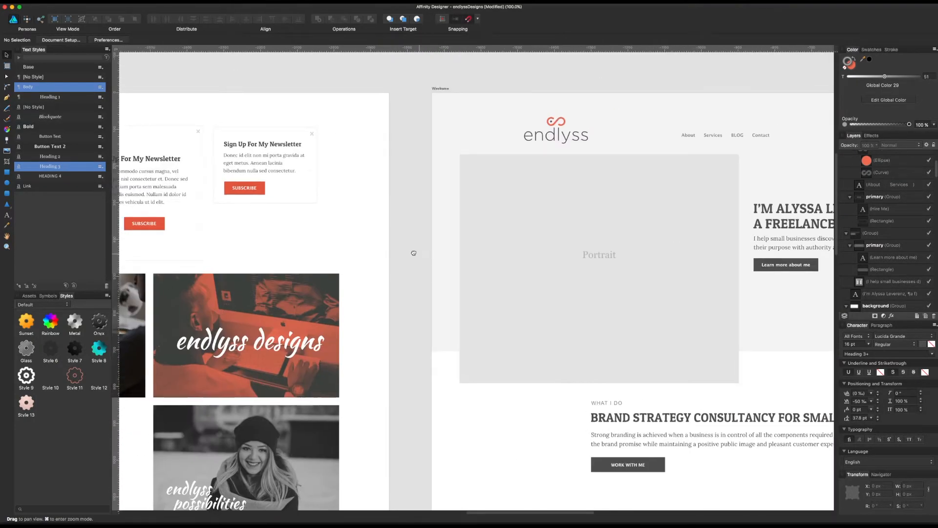
drag(672, 226, 324, 222)
drag(596, 206, 483, 220)
drag(517, 308, 515, 263)
click(388, 220)
click(376, 350)
scroll(697, 267, right, 2)
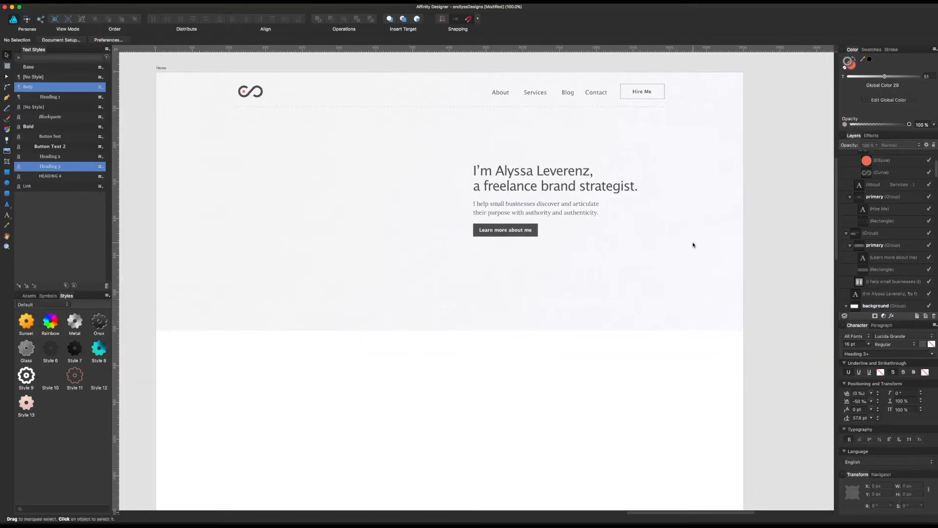
Step: Inspect how far the hero's textured background group extends past the Home artboard's right edge
click(693, 245)
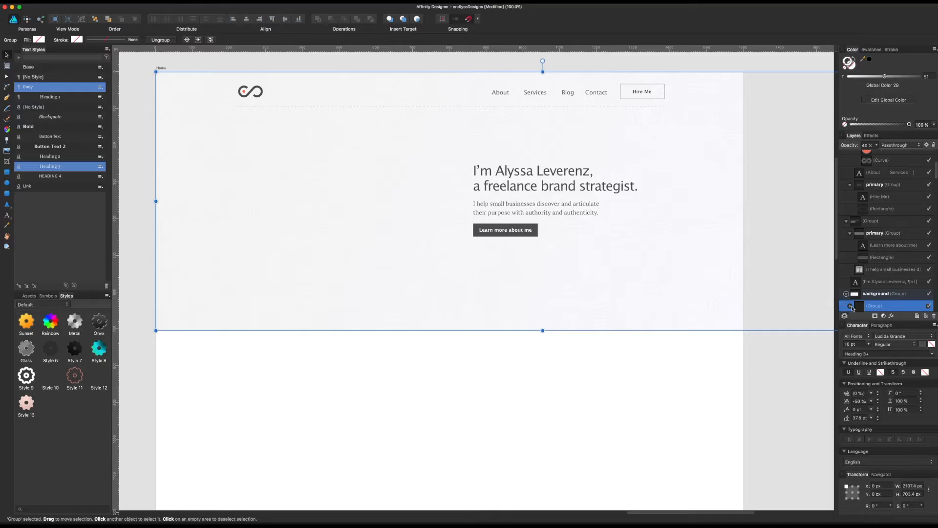
scroll(870, 306, down, 5)
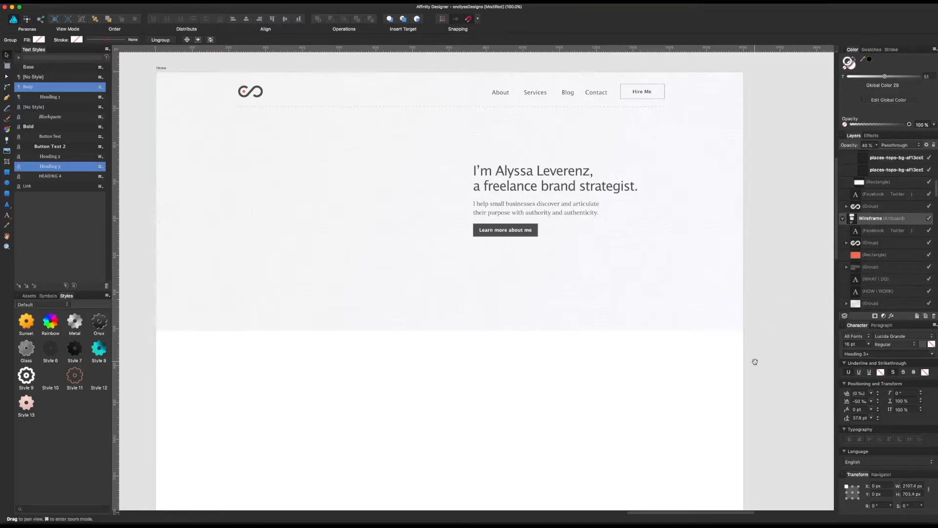
scroll(518, 375, right, 10)
scroll(518, 374, up, 2)
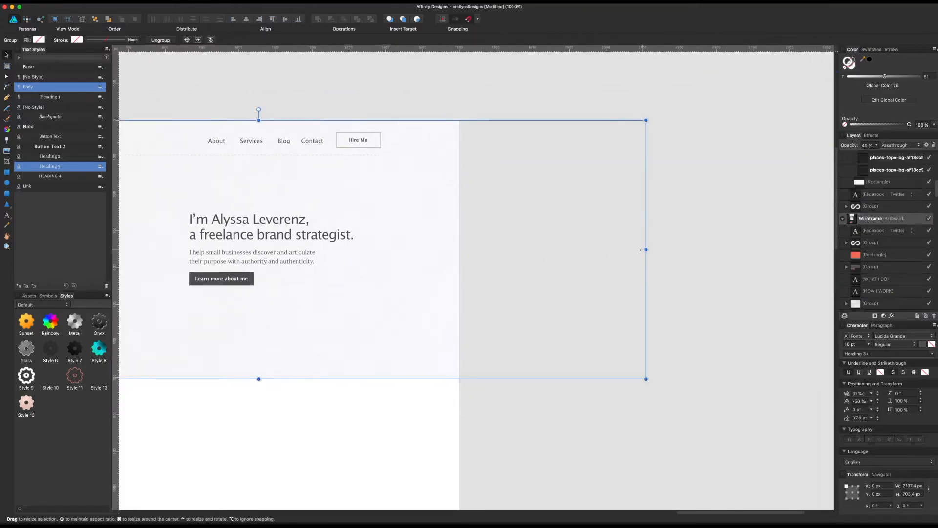
drag(642, 250, 641, 249)
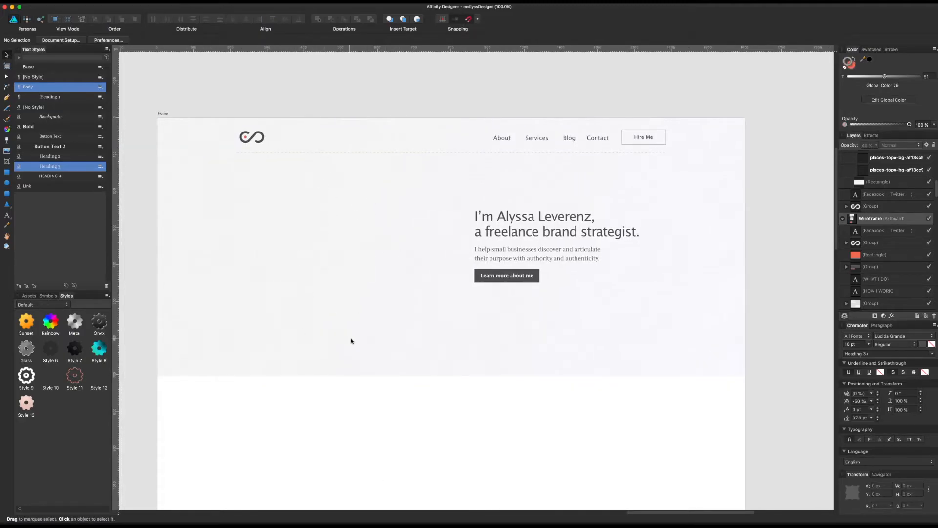
Step: Switch to the web browser, open the Pexels stock photo site and search for "female portrait"
scroll(706, 230, right, 10)
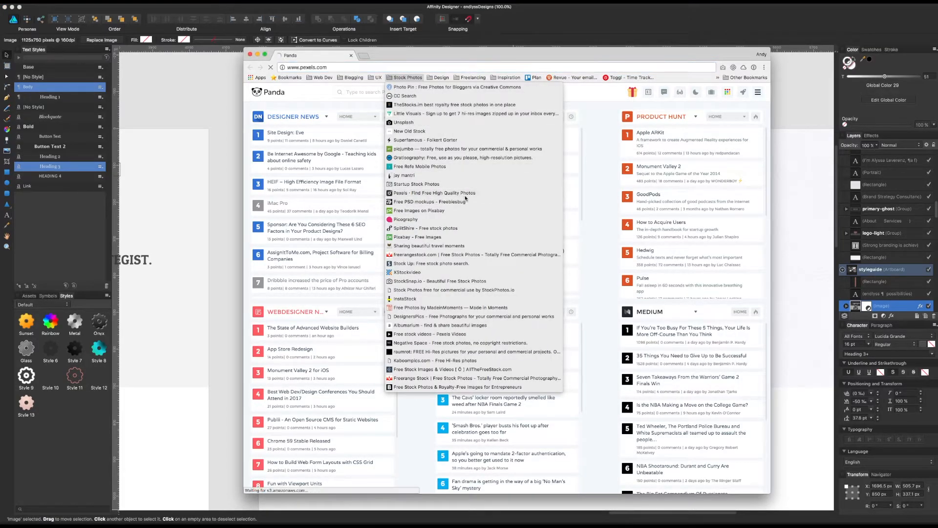
click(448, 194)
drag(425, 59, 406, 52)
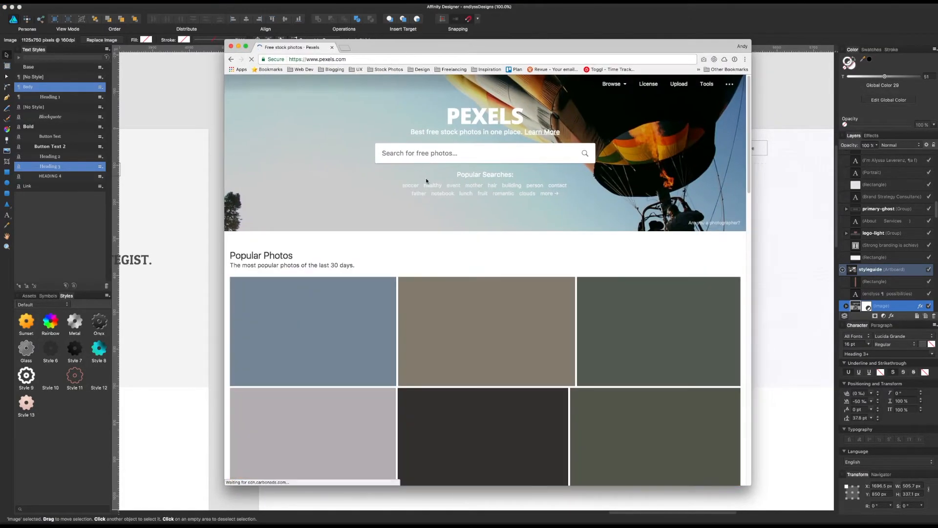
text(female portrait)
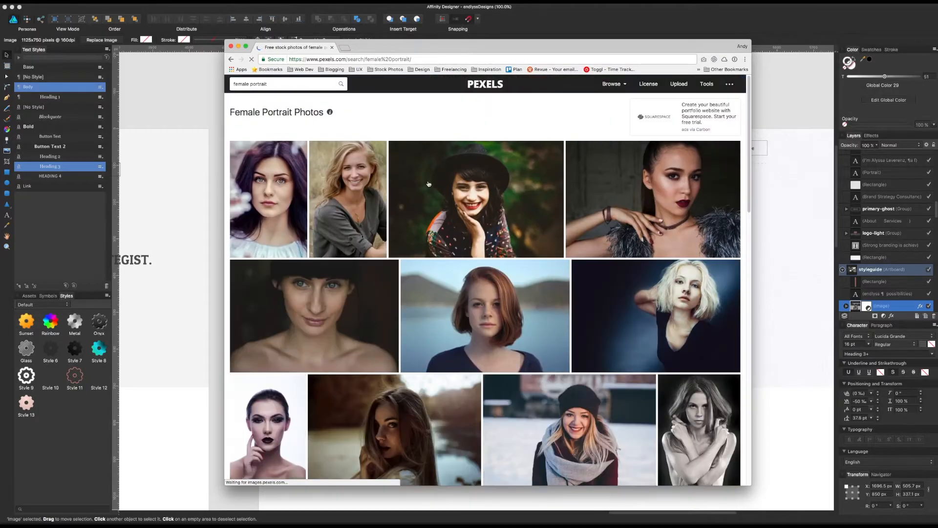
Step: Browse the portrait results, choose the photo of the blonde woman in an olive jacket and bring it into the Home design
scroll(415, 213, down, 2)
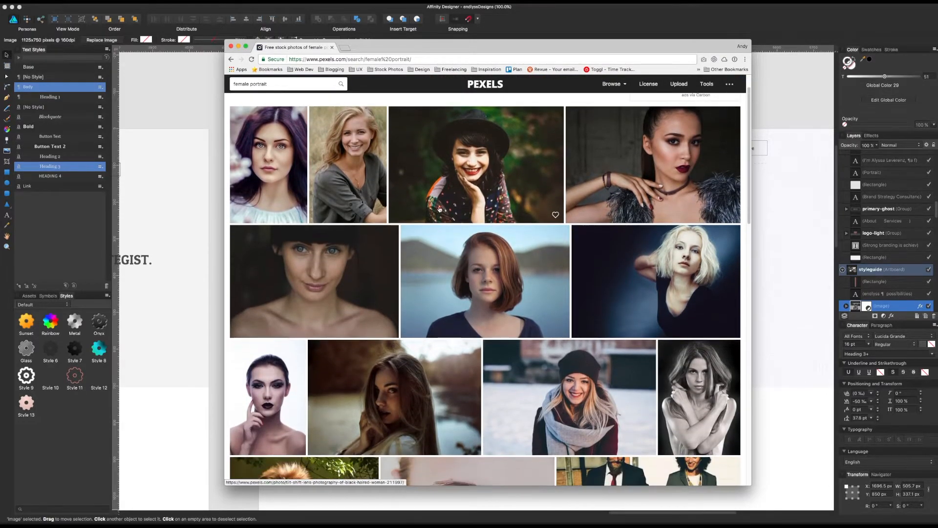
scroll(445, 207, down, 10)
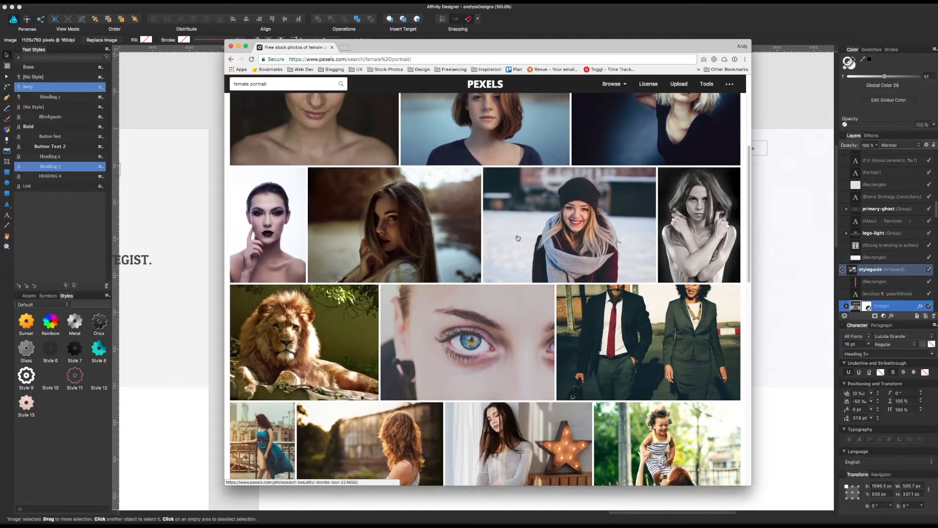
scroll(427, 268, down, 5)
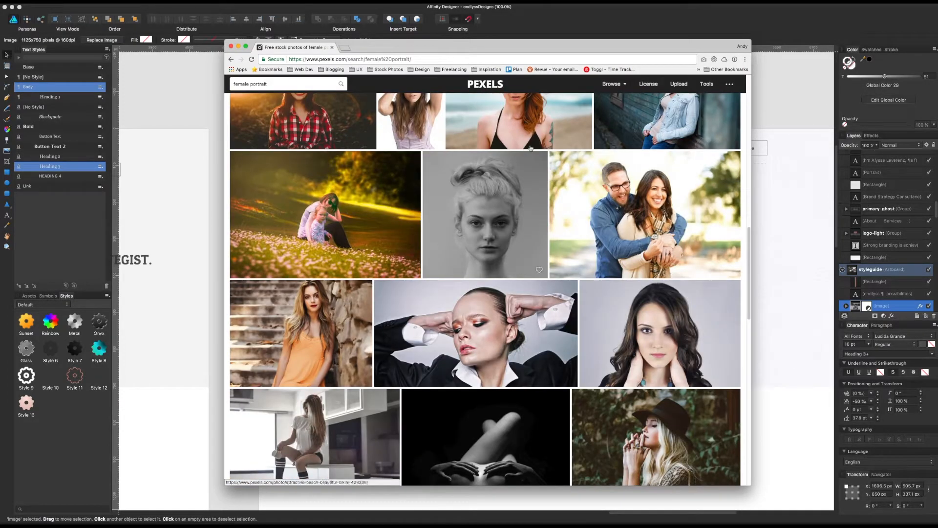
scroll(530, 149, down, 10)
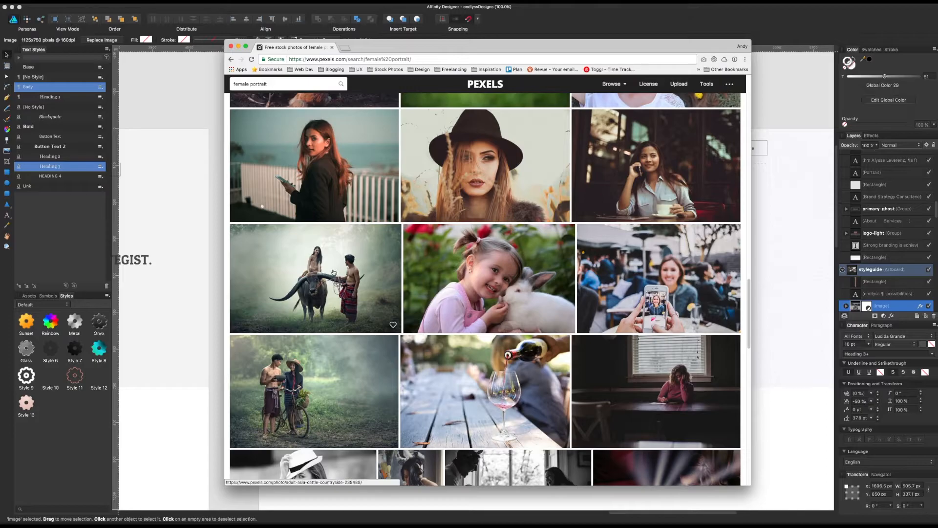
scroll(333, 274, down, 15)
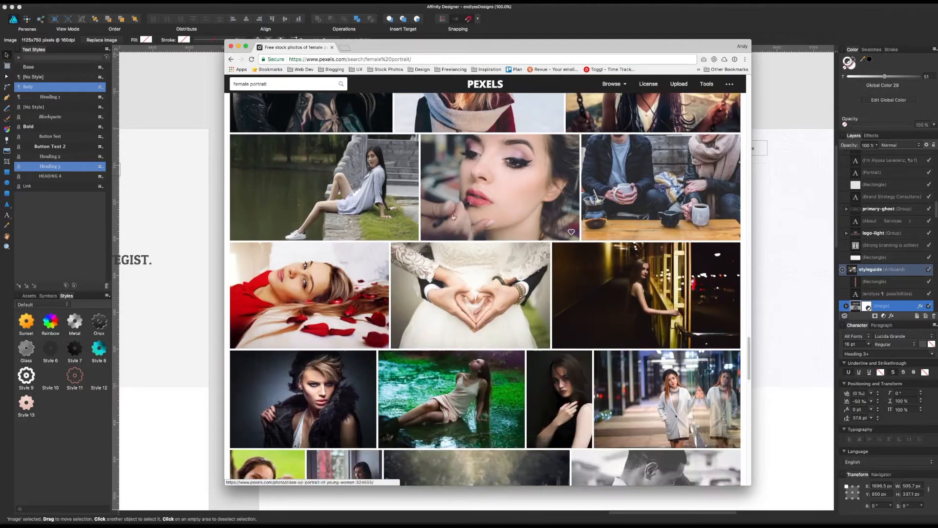
scroll(452, 224, down, 15)
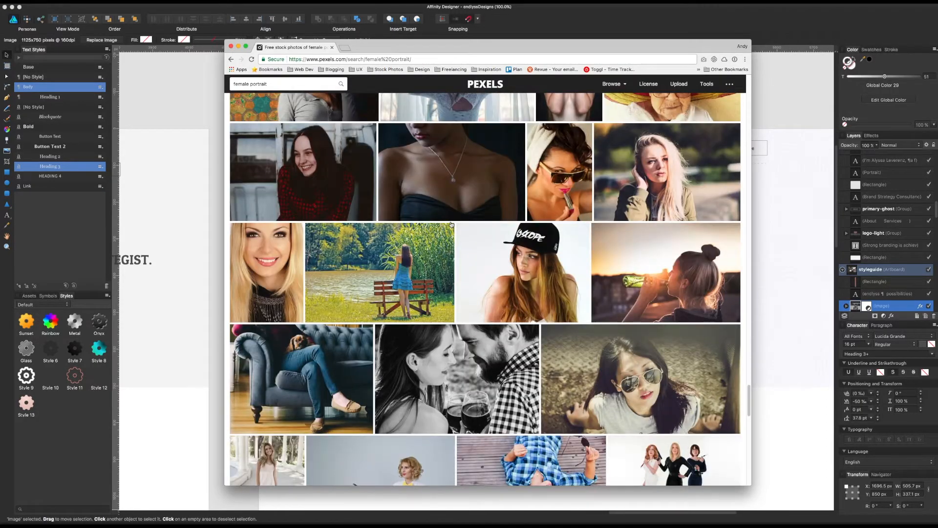
click(655, 172)
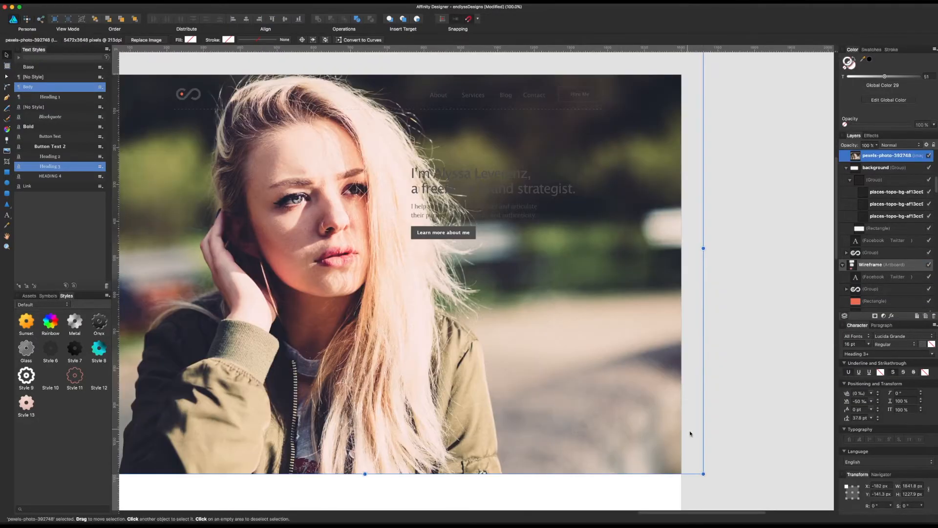
Step: Scale the portrait to about 946 × 630 px and position it below the header at about X 66, Y 94 px
drag(703, 472, 501, 384)
drag(420, 287, 493, 347)
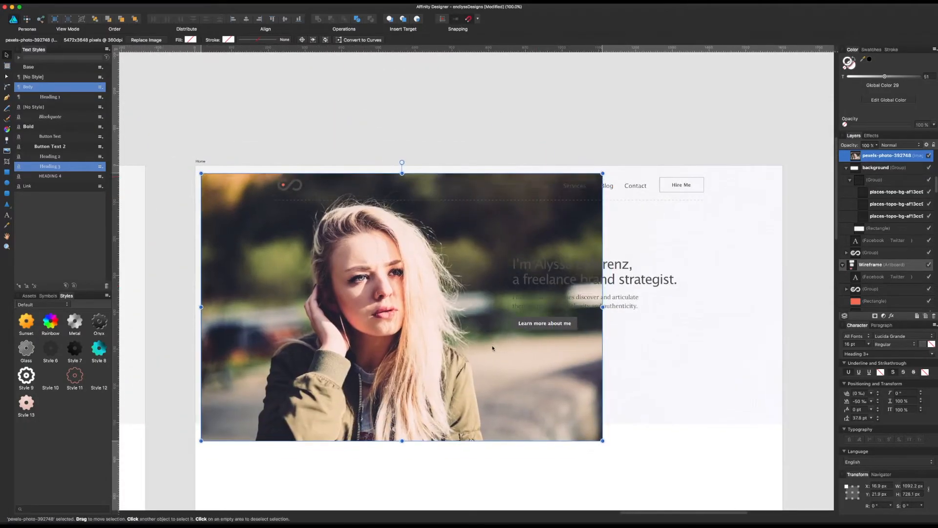
drag(603, 441, 549, 405)
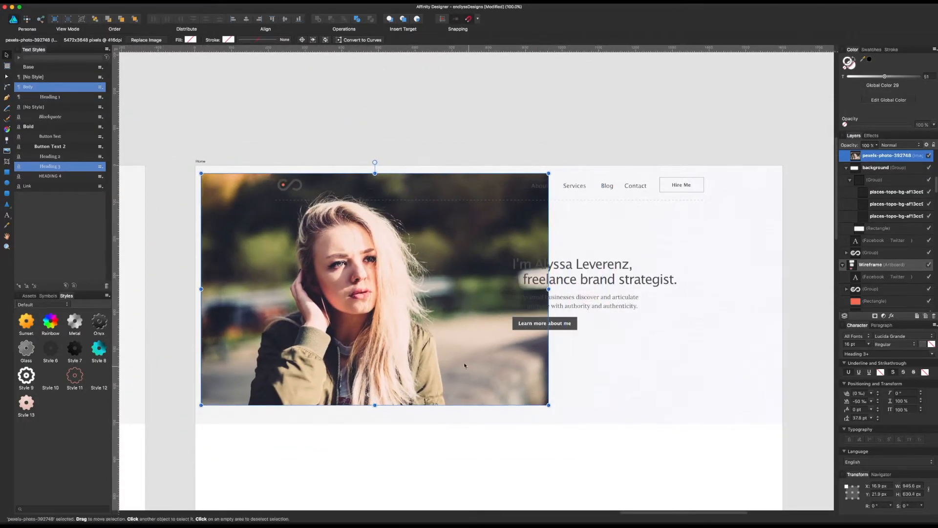
drag(464, 365, 483, 392)
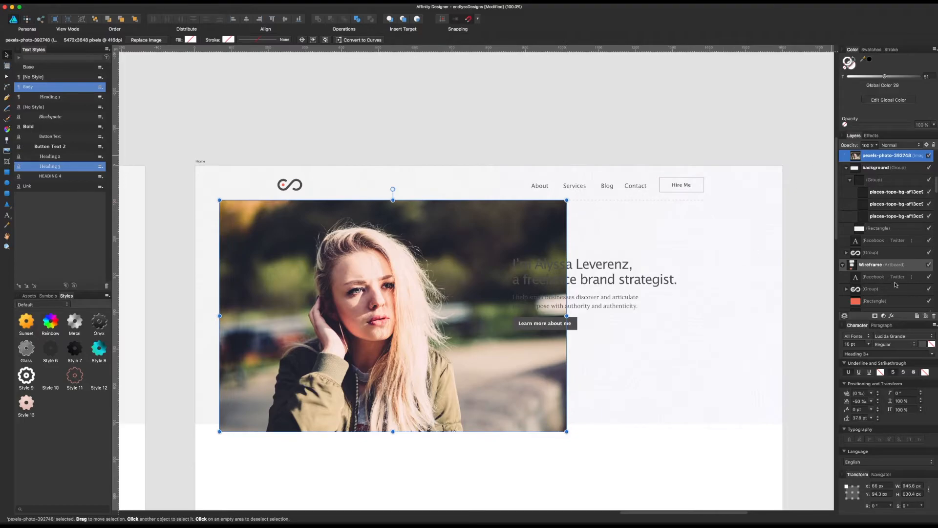
Step: Place the portrait layer beneath the hero text and above the background group, and preview blend modes such as Contrast Negate on it
scroll(877, 238, up, 5)
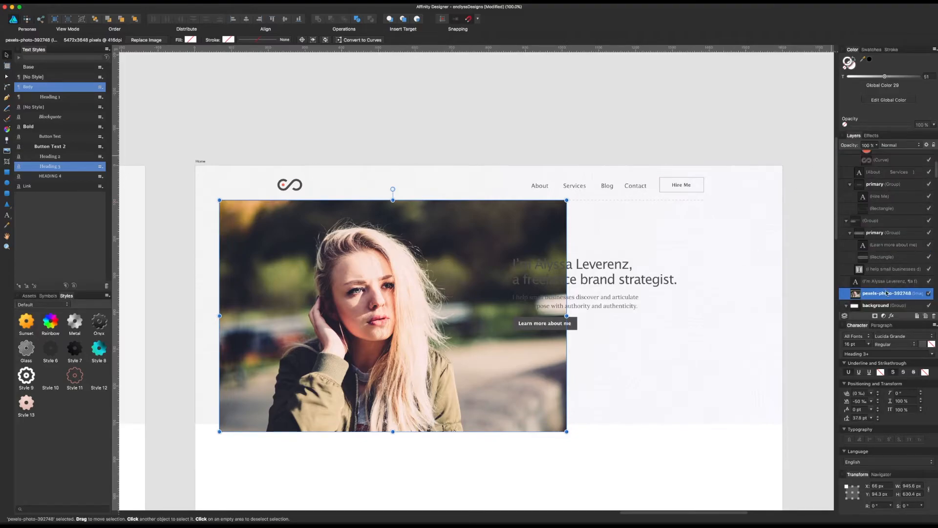
click(892, 146)
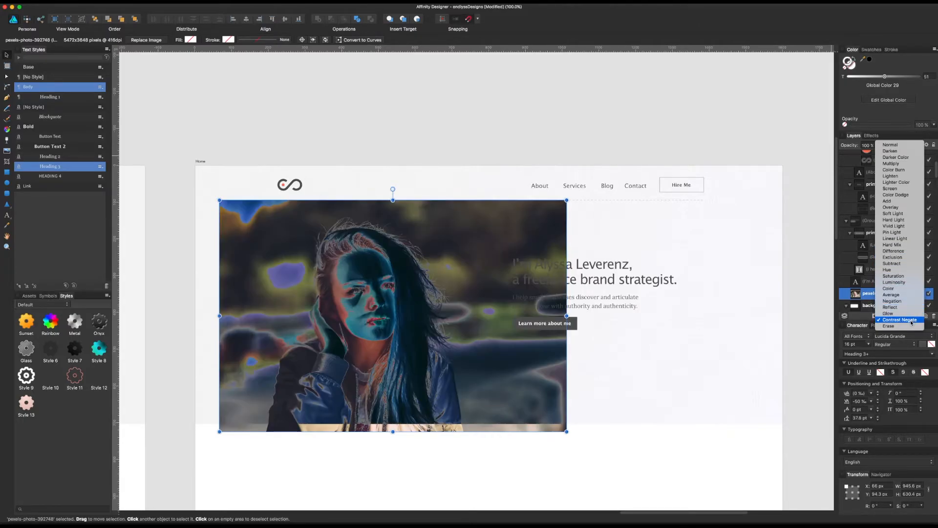
click(628, 480)
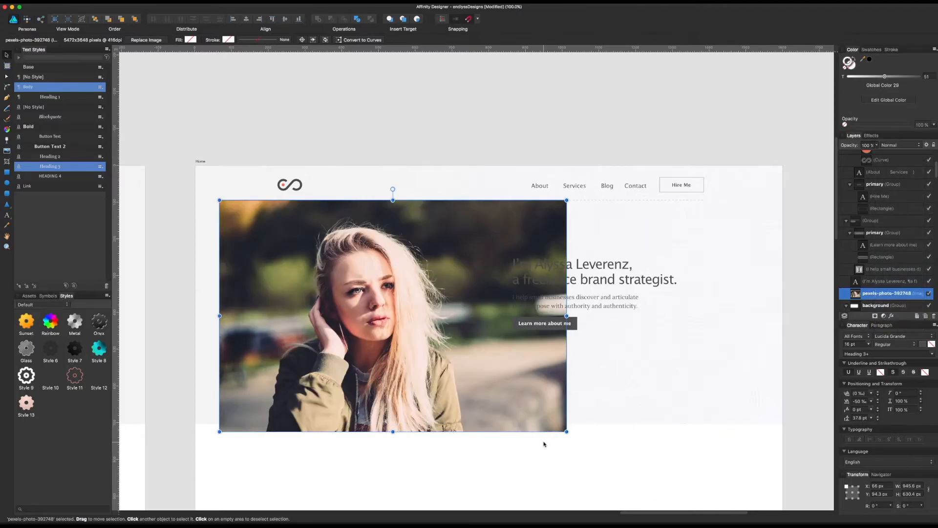
Step: Delete the portrait from the Home artboard and open pexels-photo-392748.jpeg in Affinity Photo
key(Delete)
key(super+Tab)
click(396, 235)
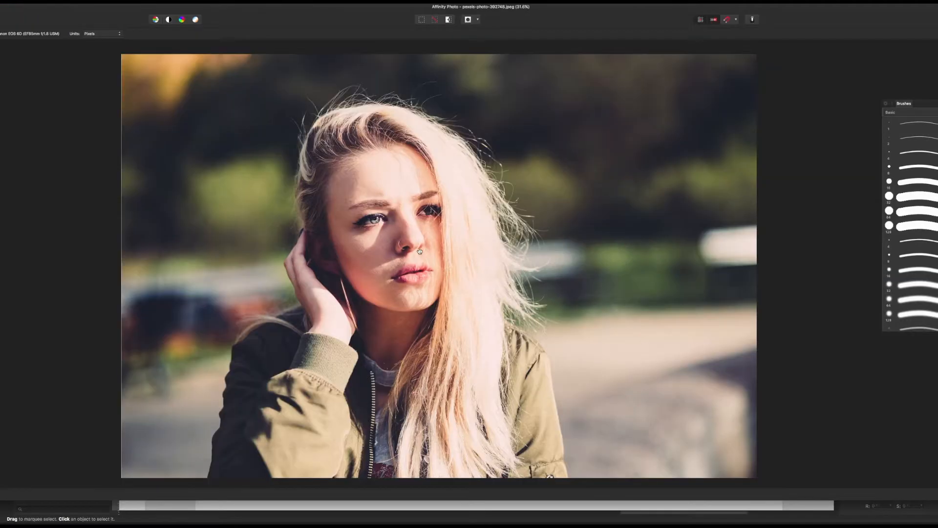
drag(643, 166, 499, 164)
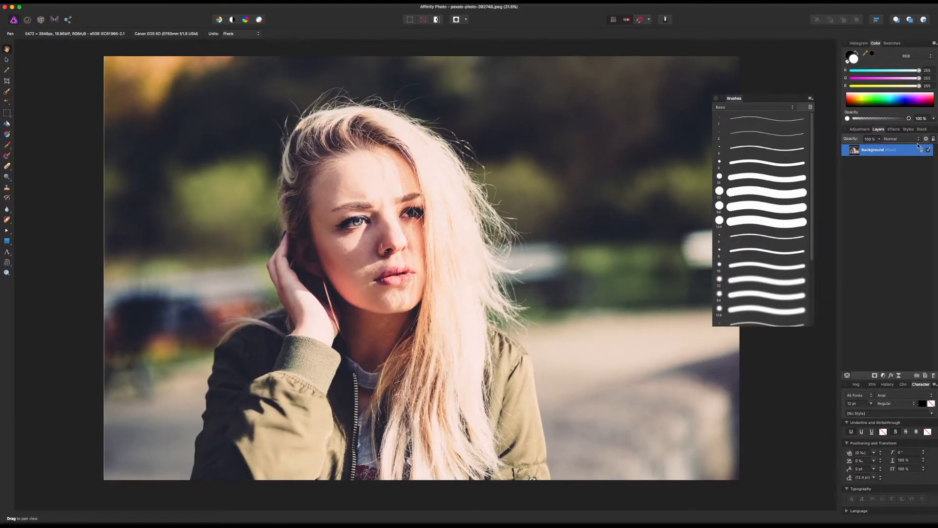
Step: Unlock the photo's Background layer and shift the floating Brushes panel further off the image
drag(763, 101, 777, 101)
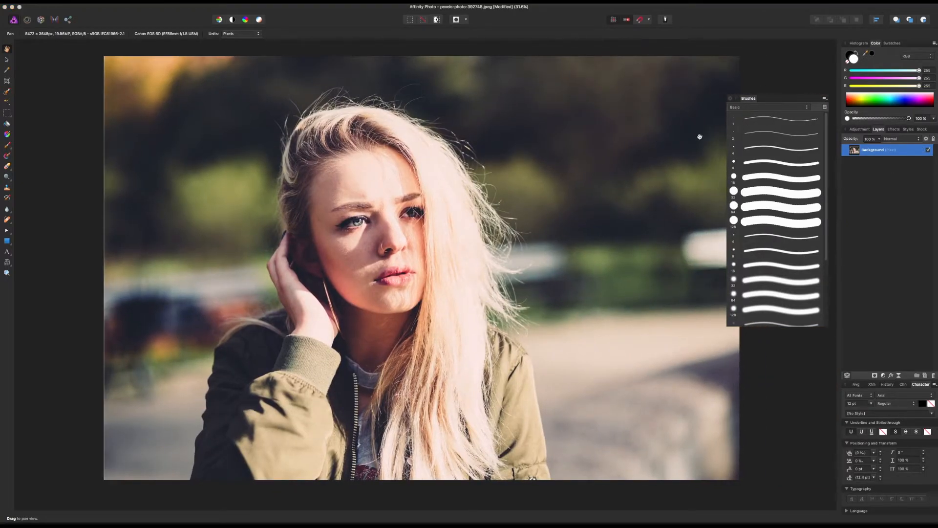
drag(570, 264, 458, 225)
drag(302, 210, 425, 260)
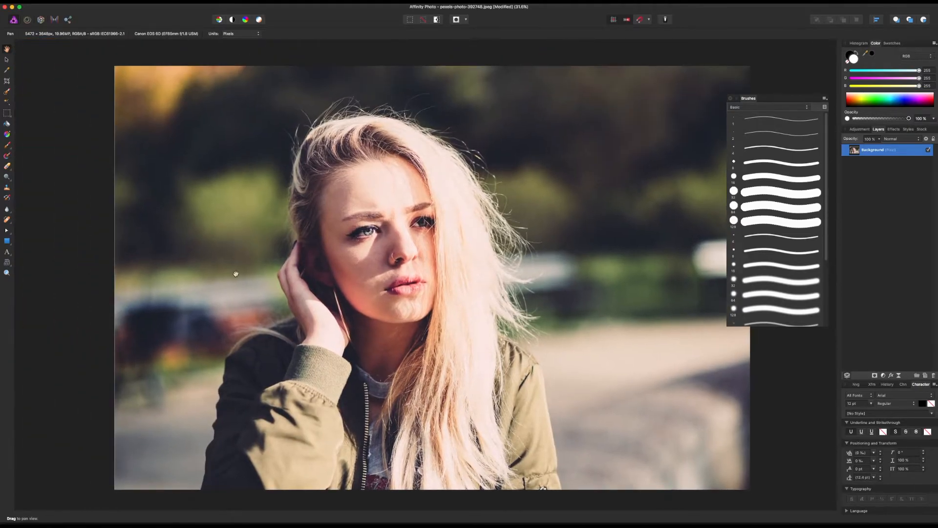
Step: Select the backdrop around the woman with a 473 px Selection Brush, then subtract her jacket sleeve and arm from the selection
click(7, 92)
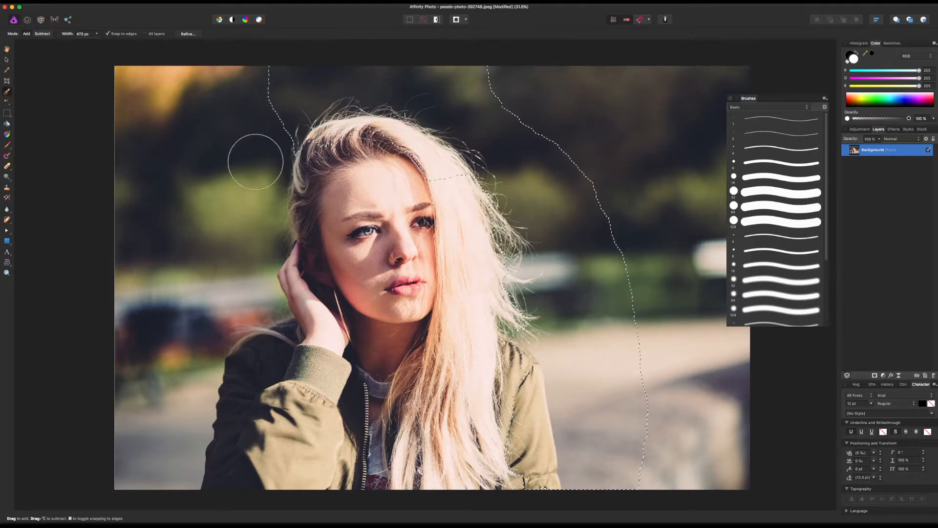
mouse_move(260, 300)
mouse_down()
mouse_move(193, 372)
mouse_move(171, 444)
mouse_move(154, 371)
mouse_move(204, 148)
mouse_move(160, 109)
mouse_up()
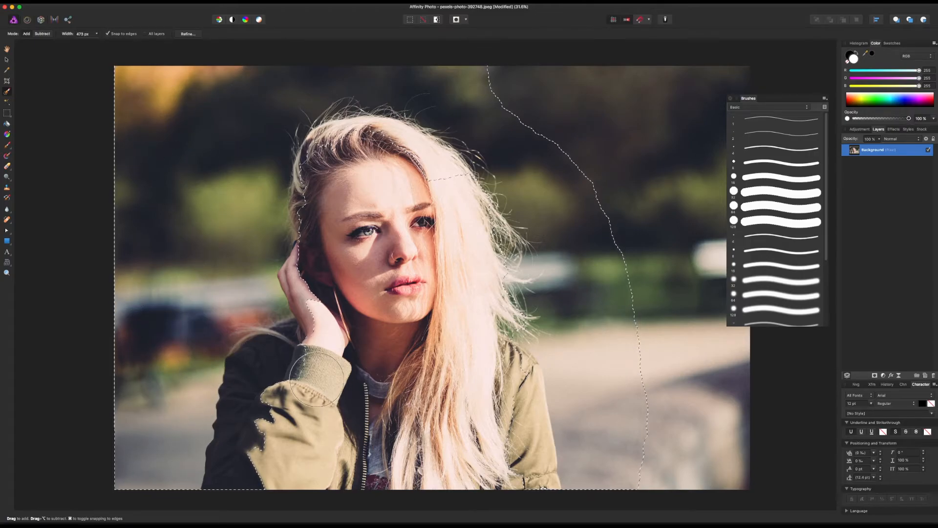
mouse_move(314, 459)
mouse_down()
mouse_move(273, 464)
mouse_move(254, 455)
mouse_move(244, 469)
mouse_move(264, 401)
mouse_move(257, 361)
mouse_move(305, 345)
mouse_move(330, 355)
mouse_move(340, 301)
mouse_move(317, 279)
mouse_up()
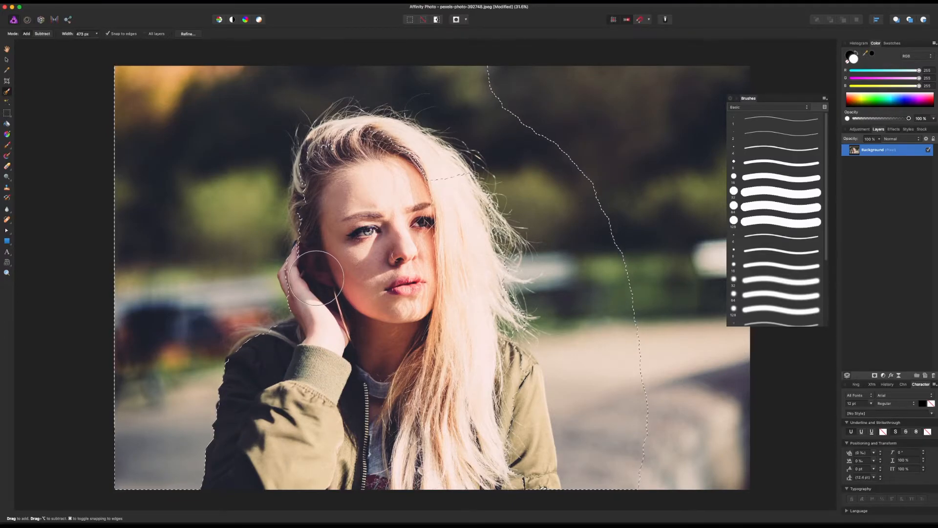
Step: Reduce the selection brush width and subtract the raised hand and the hair above the ear from the backdrop selection
key(bracketleft)
key(bracketleft)
key(bracketleft)
key(super+1)
drag(125, 250, 500, 300)
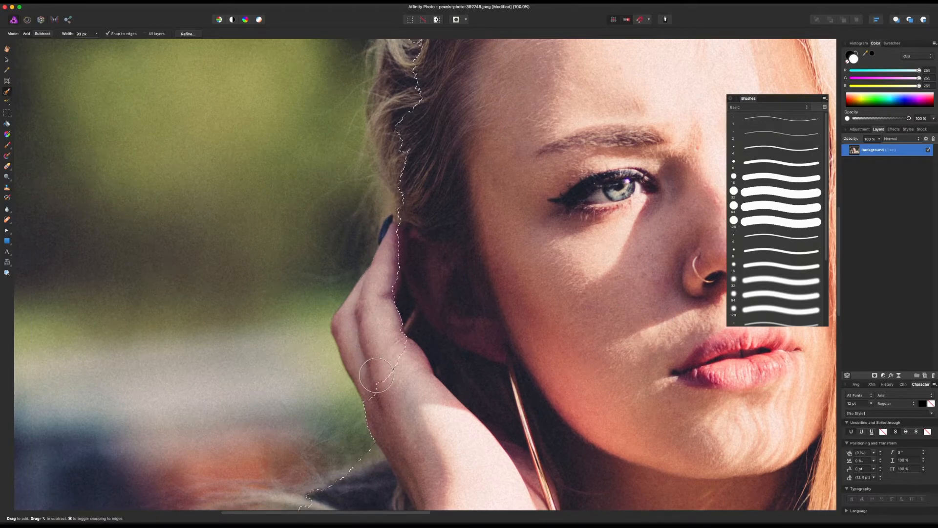
mouse_move(361, 331)
mouse_down()
mouse_move(373, 381)
mouse_move(360, 337)
mouse_move(399, 297)
mouse_move(415, 254)
mouse_up()
scroll(413, 211, up, 10)
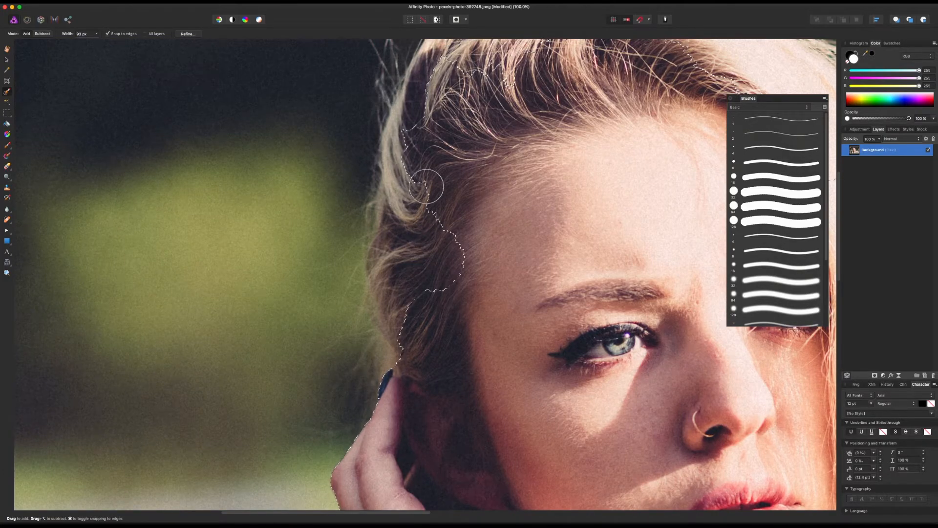
mouse_move(440, 306)
mouse_down()
mouse_move(399, 247)
mouse_move(401, 201)
mouse_up()
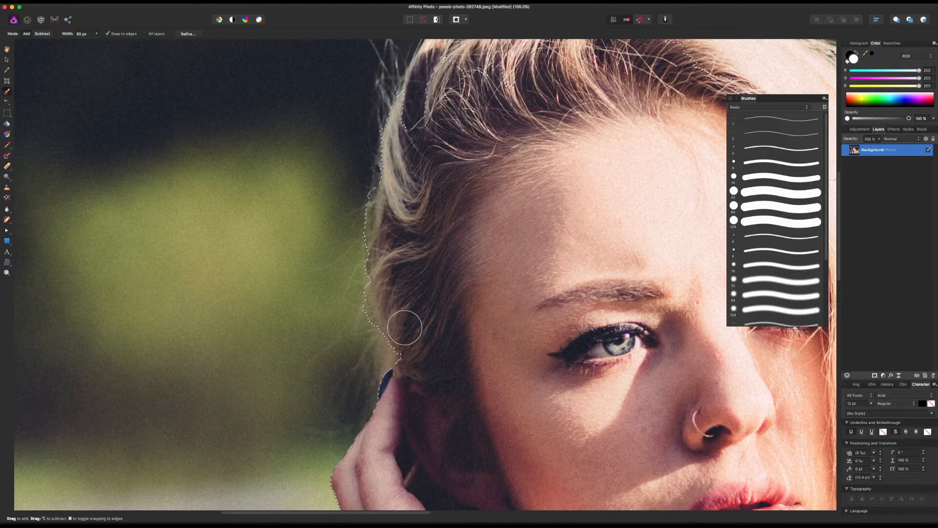
Step: Subtract the hair along the crown of the head from the selection, undoing one stray stroke
scroll(405, 327, up, 6)
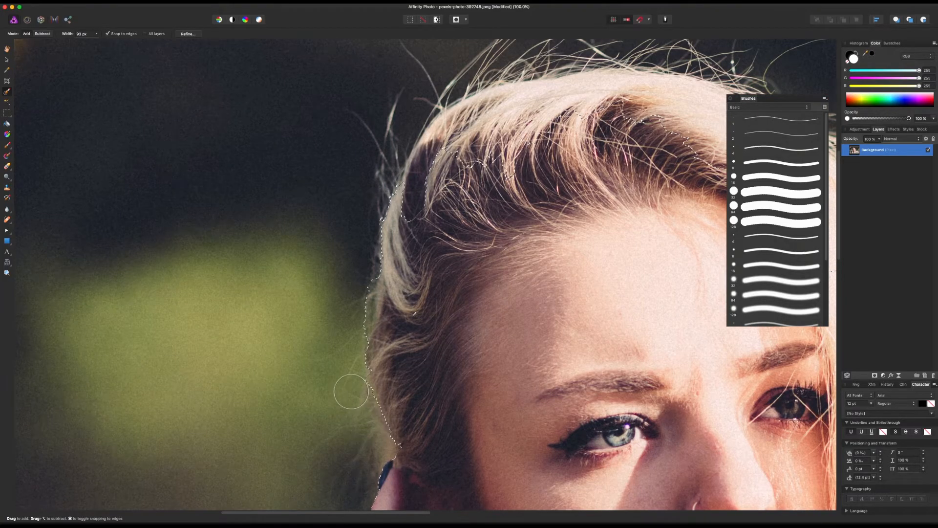
scroll(443, 230, up, 5)
mouse_move(442, 231)
mouse_down()
mouse_move(478, 200)
mouse_move(539, 186)
mouse_move(624, 177)
mouse_move(632, 209)
mouse_up()
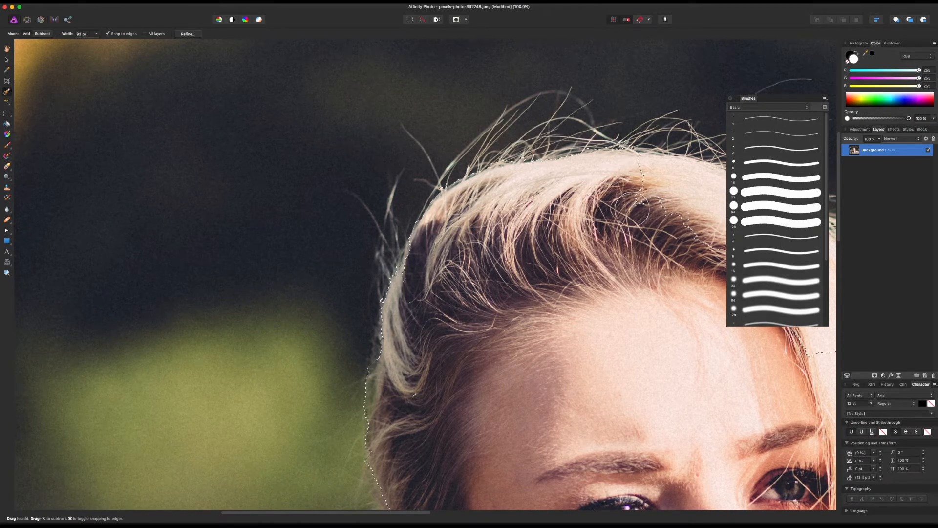
scroll(632, 209, up, 1)
key(super+z)
scroll(628, 209, right, 15)
mouse_move(340, 179)
mouse_down()
mouse_move(318, 211)
mouse_move(331, 170)
mouse_move(323, 171)
mouse_move(336, 176)
mouse_move(286, 191)
mouse_move(359, 184)
mouse_move(425, 193)
mouse_move(549, 274)
mouse_move(644, 383)
mouse_move(687, 377)
mouse_move(685, 383)
mouse_move(387, 270)
mouse_move(320, 168)
mouse_up()
Step: Correct the selection edge along the long loose hair down to the shoulder on the photo's right side
scroll(644, 381, down, 6)
mouse_move(362, 106)
mouse_down()
mouse_move(519, 260)
mouse_move(528, 305)
mouse_move(513, 362)
mouse_move(479, 394)
mouse_move(485, 426)
mouse_move(521, 469)
mouse_up()
scroll(523, 448, down, 5)
mouse_move(533, 399)
mouse_down()
mouse_move(528, 426)
mouse_move(482, 428)
mouse_move(471, 454)
mouse_move(464, 428)
mouse_up()
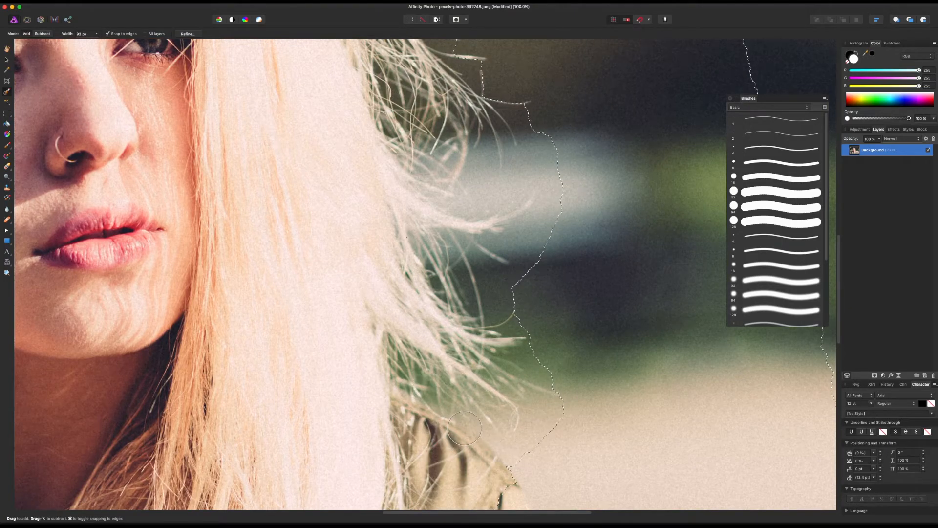
Step: Subtract the jacket's shoulder and sleeve on the photo's right side from the selection, down to the image's lower edge
scroll(464, 428, down, 10)
mouse_move(490, 281)
mouse_down()
mouse_move(502, 269)
mouse_move(513, 423)
mouse_move(502, 415)
mouse_up()
scroll(498, 348, down, 8)
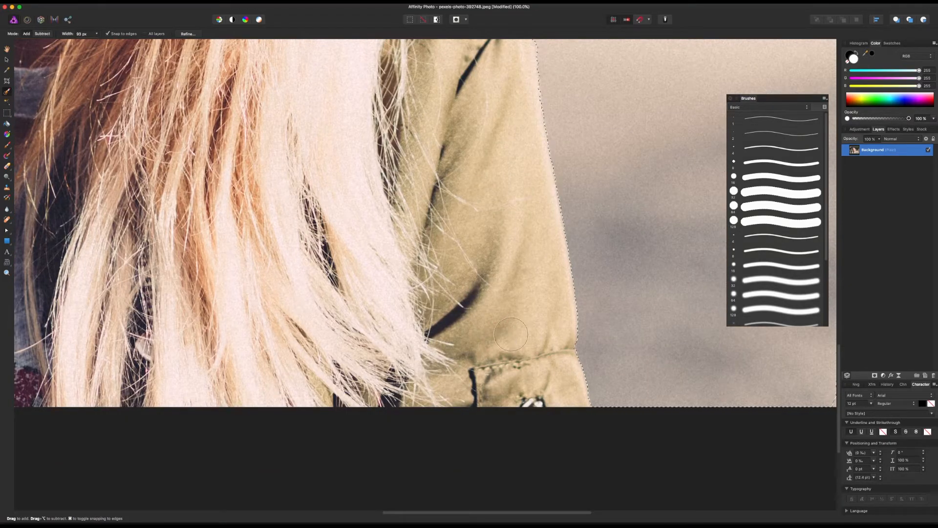
scroll(510, 334, up, 20)
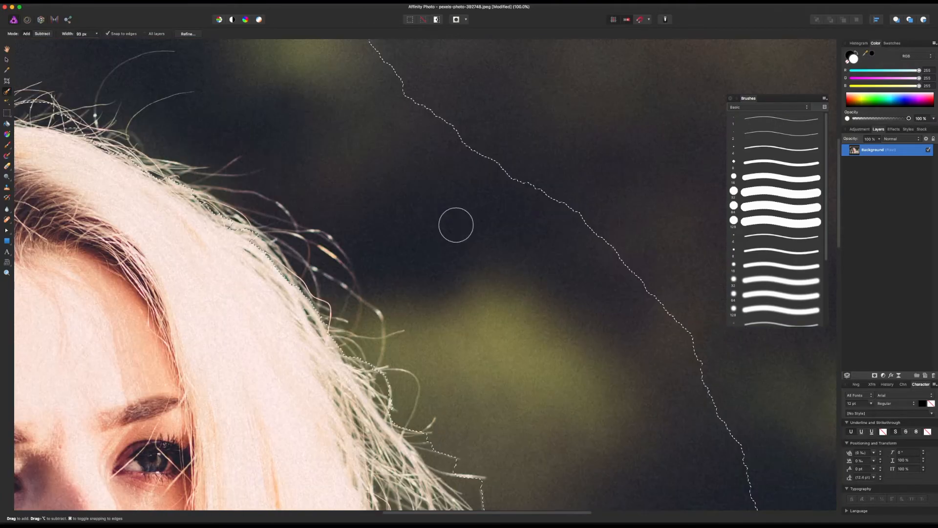
Step: Subtract a wide margin around the flyaway hair on the photo's right side from the backdrop selection
scroll(499, 254, left, 8)
scroll(498, 254, up, 3)
mouse_move(294, 156)
mouse_down()
mouse_move(373, 163)
mouse_move(484, 293)
mouse_move(628, 497)
mouse_up()
scroll(627, 488, down, 7)
drag(630, 312, 726, 413)
Step: Widen the unselected margin over the crown and down the hair on the photo's left side to the ear
scroll(725, 414, up, 7)
scroll(650, 244, left, 9)
mouse_move(647, 244)
mouse_down()
mouse_move(673, 262)
mouse_move(471, 186)
mouse_move(320, 197)
mouse_move(247, 230)
mouse_move(207, 407)
mouse_up()
scroll(201, 242, down, 7)
mouse_move(207, 243)
mouse_down()
mouse_move(164, 242)
mouse_move(191, 91)
mouse_up()
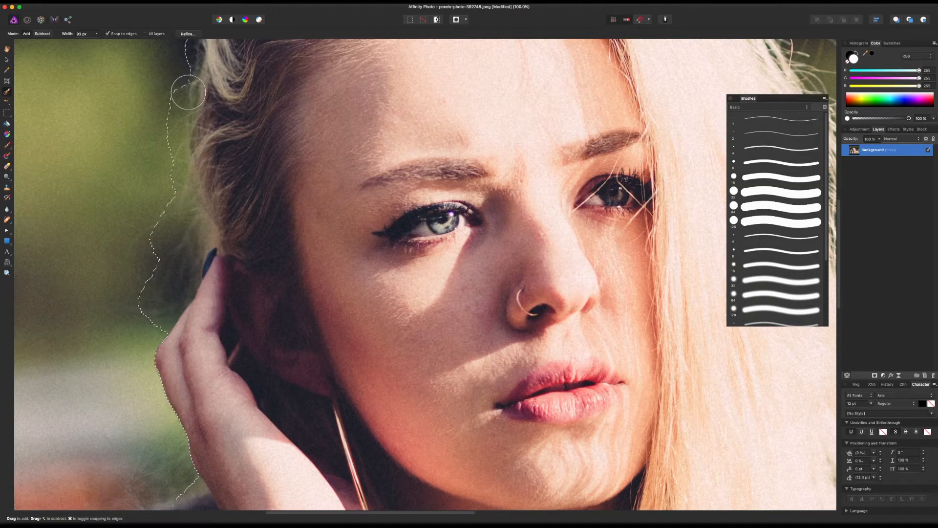
Step: Subtract the area beside the raised hand and around the shoulder on the photo's left side from the selection
scroll(199, 294, down, 10)
scroll(222, 310, left, 7)
mouse_move(268, 227)
mouse_down()
mouse_move(311, 267)
mouse_move(270, 350)
mouse_up()
drag(242, 474, 279, 460)
Step: Delete the selected backdrop so only the woman and a margin around her hair remain on transparency
scroll(440, 226, down, 10)
scroll(440, 226, right, 6)
key(super+minus)
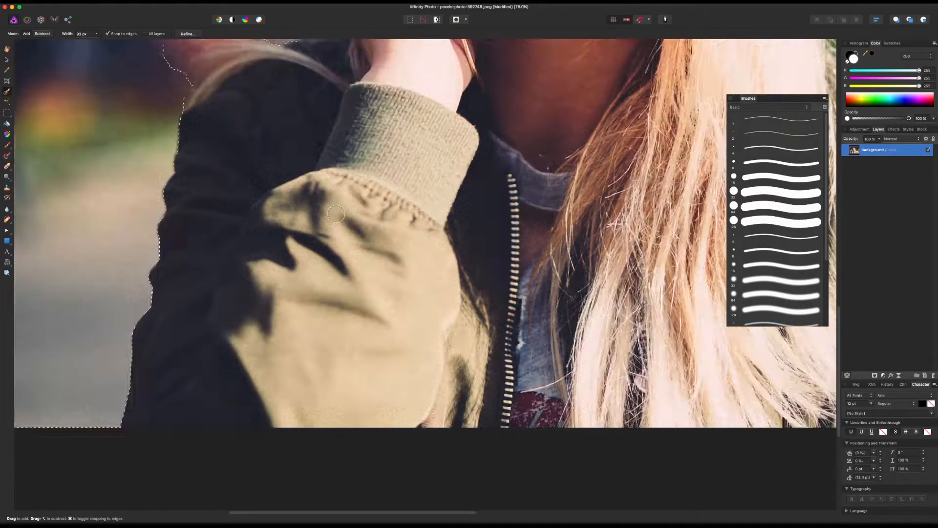
key(super+minus)
key(super+minus)
key(super+minus)
scroll(588, 221, up, 2)
scroll(588, 221, right, 5)
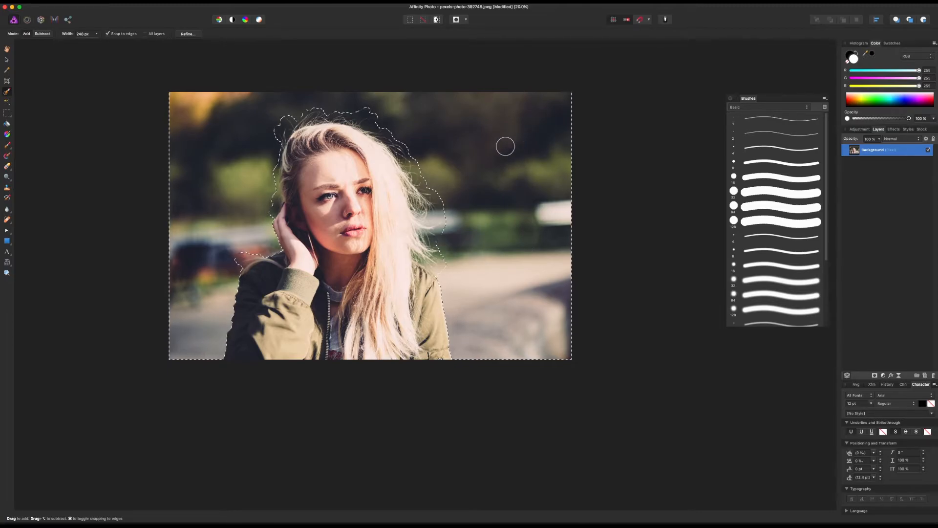
key(Delete)
scroll(501, 153, left, 5)
scroll(501, 153, up, 1)
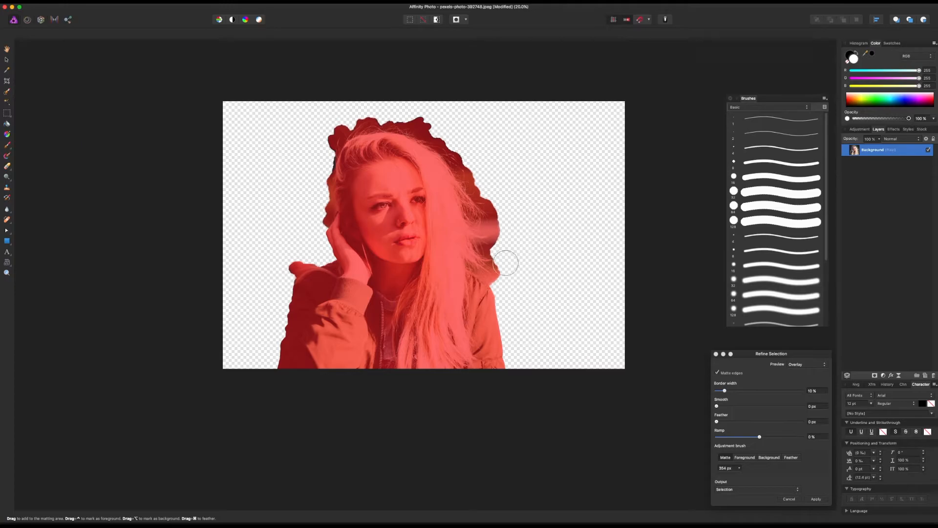
Step: Paint Matte refinement strokes along the loose hair, over the crown and down to the raised hand
drag(505, 266, 491, 265)
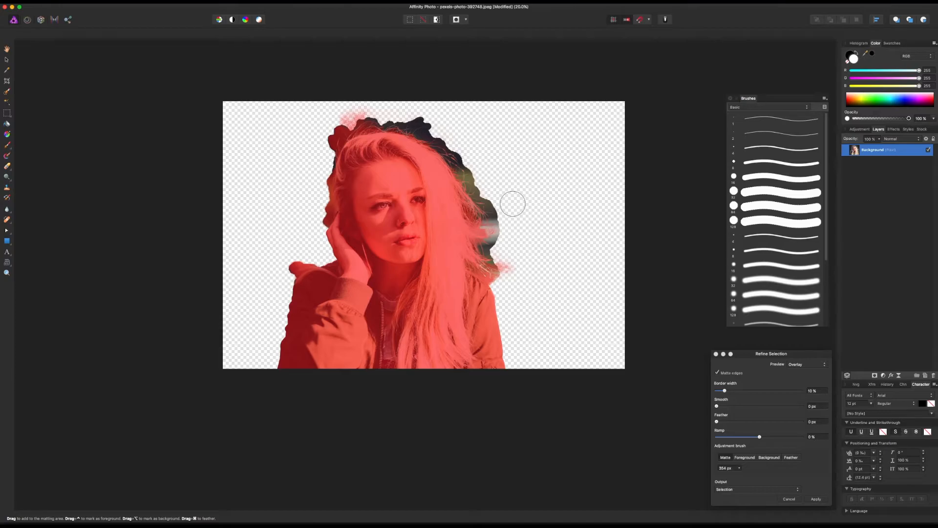
key(super+=)
key(super+=)
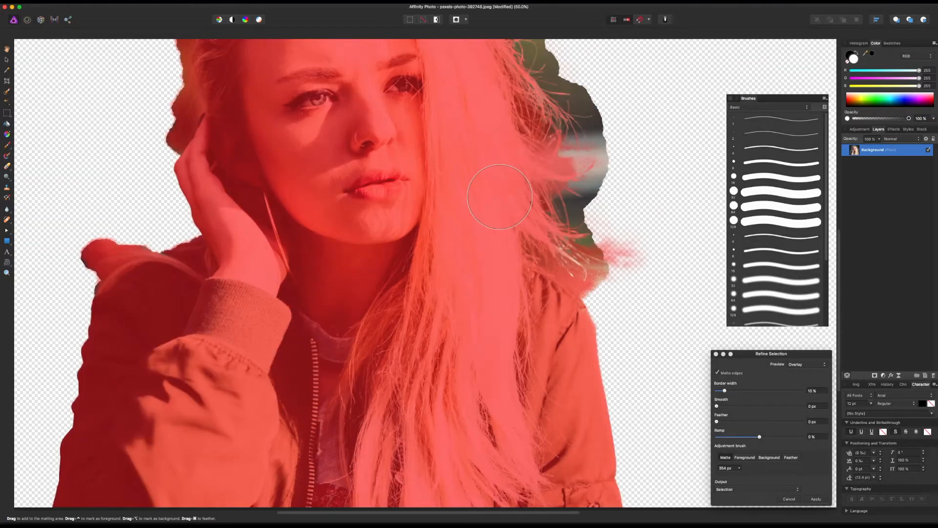
scroll(499, 197, up, 6)
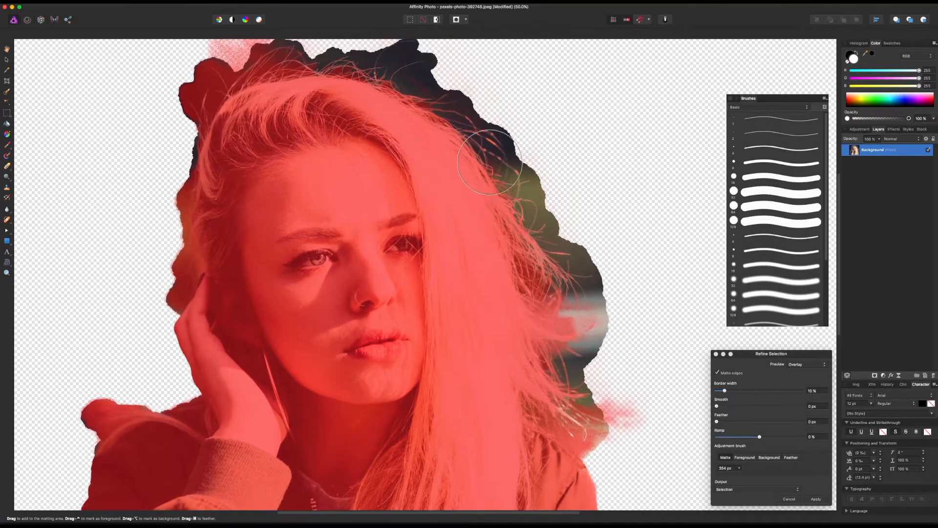
scroll(293, 87, up, 2)
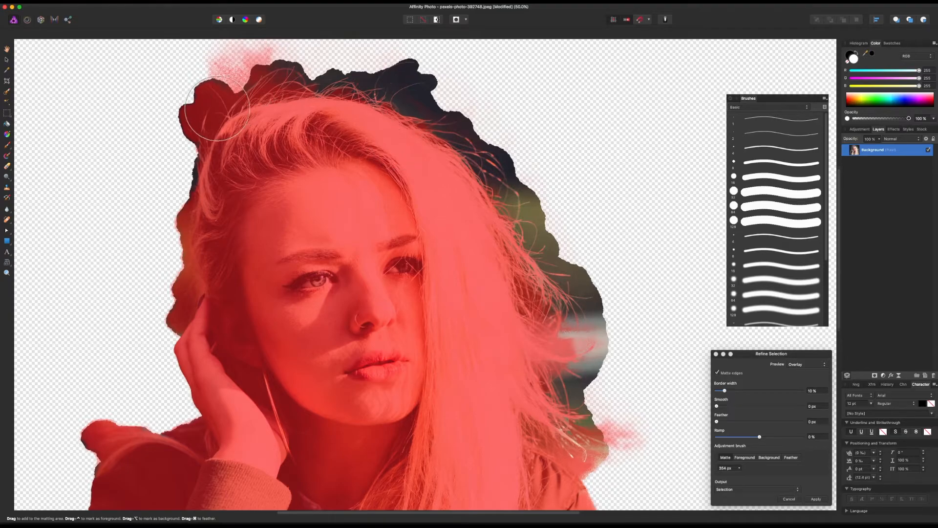
scroll(248, 77, up, 2)
mouse_move(255, 94)
mouse_down()
mouse_move(198, 119)
mouse_move(177, 168)
mouse_move(174, 342)
mouse_move(162, 357)
mouse_up()
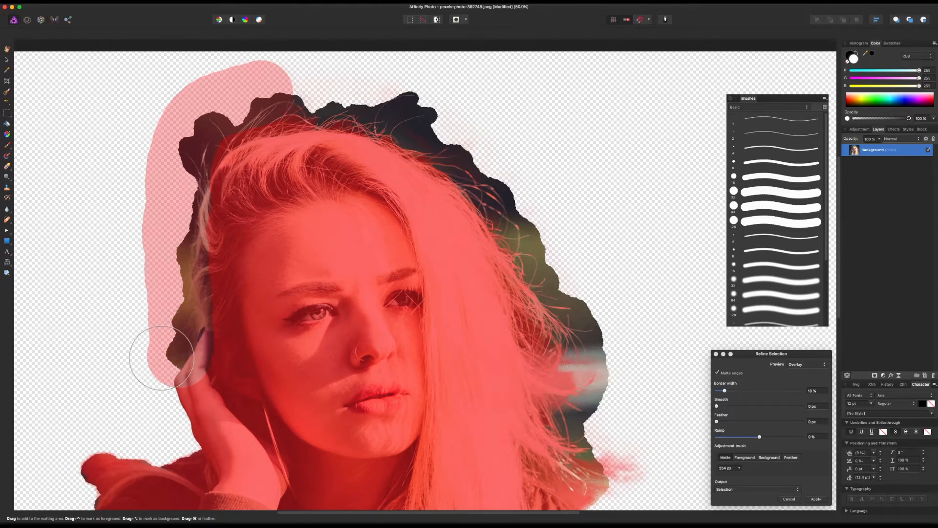
Step: Add a Matte stroke over the shoulder edge on the photo's left side and apply the selection refinement
scroll(209, 349, down, 10)
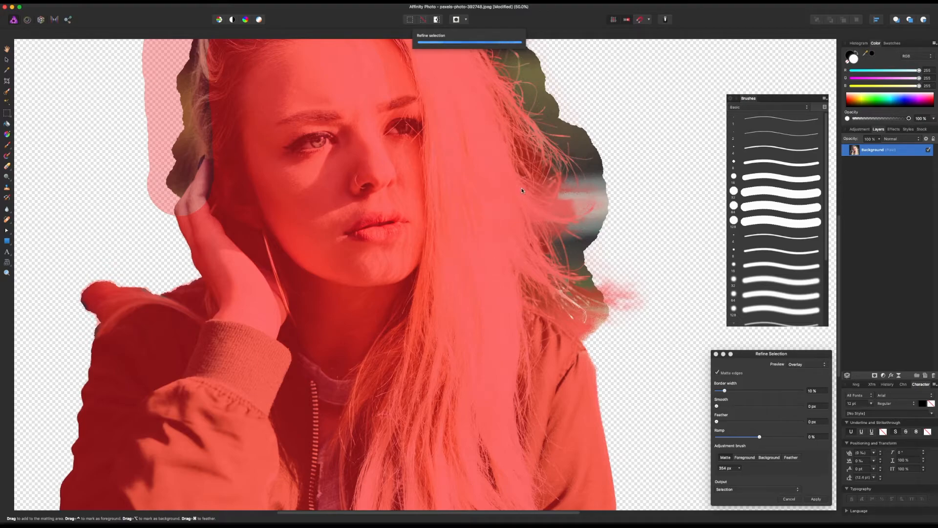
scroll(605, 179, down, 12)
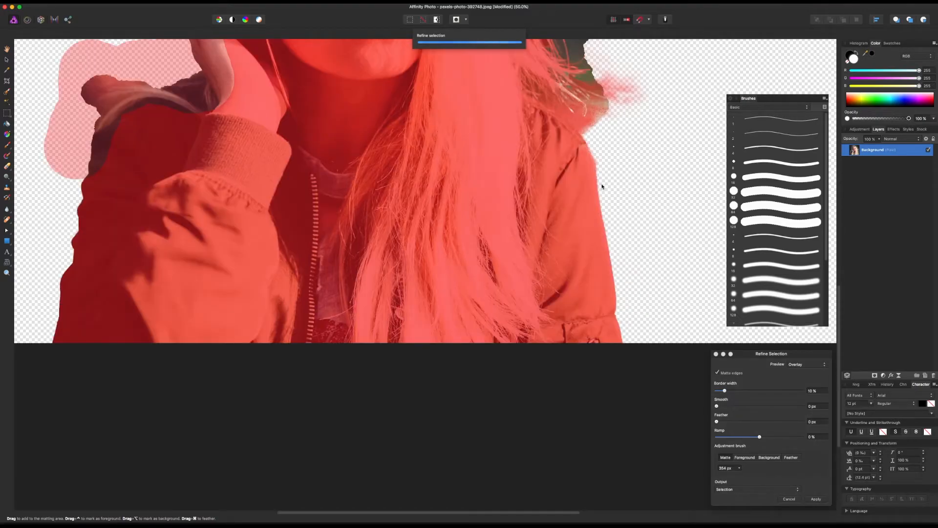
scroll(601, 191, up, 20)
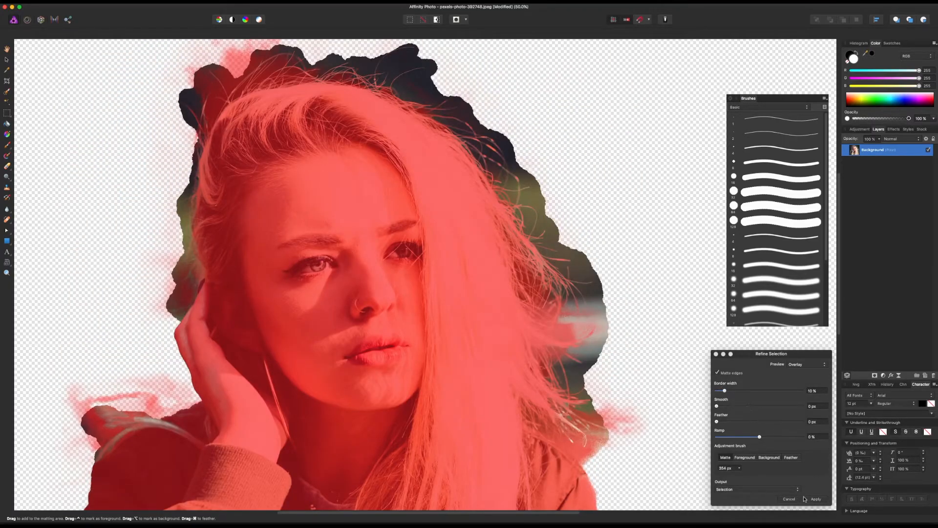
click(816, 499)
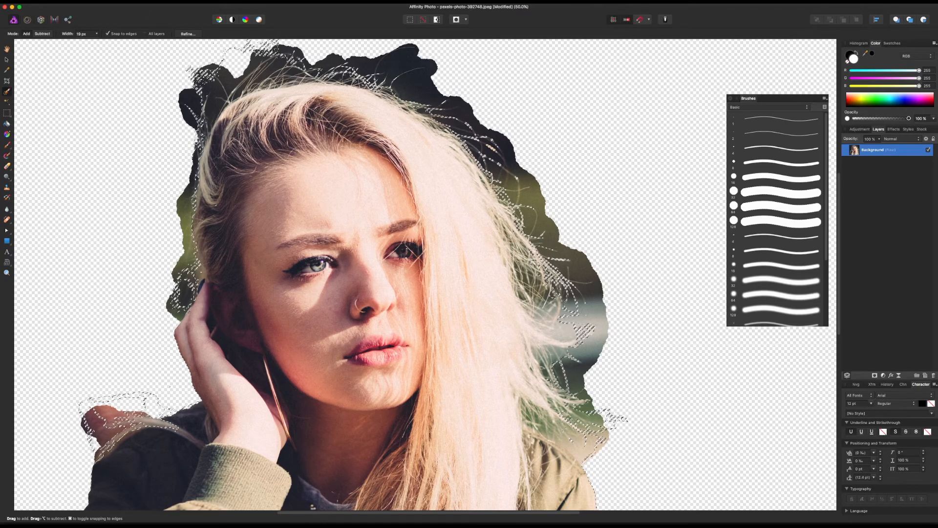
Step: Try to invert the layer, undo the colour inversion, and try deleting the selected pixels
click(0, 1)
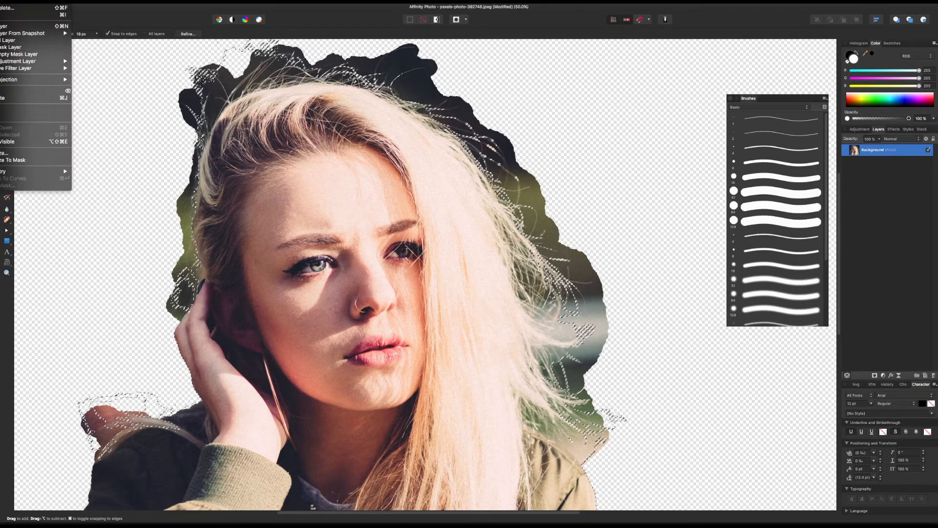
click(1, 16)
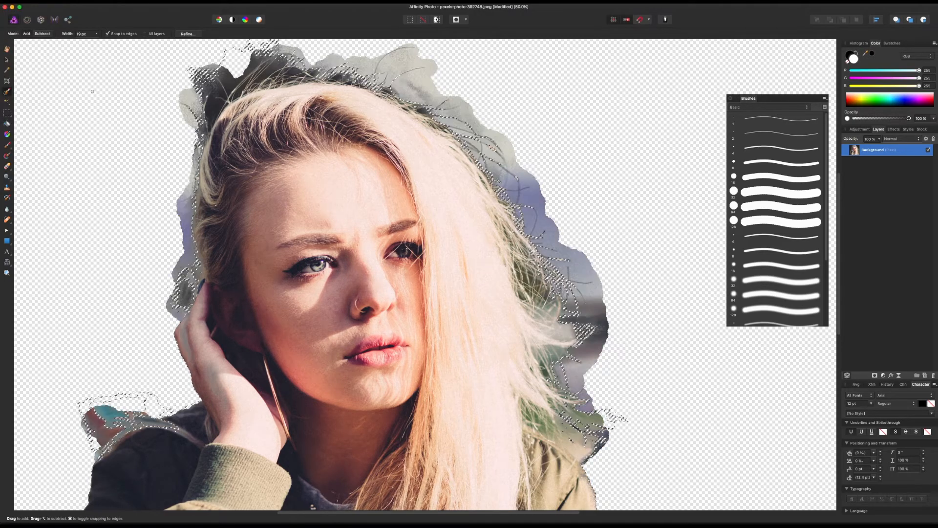
key(super+z)
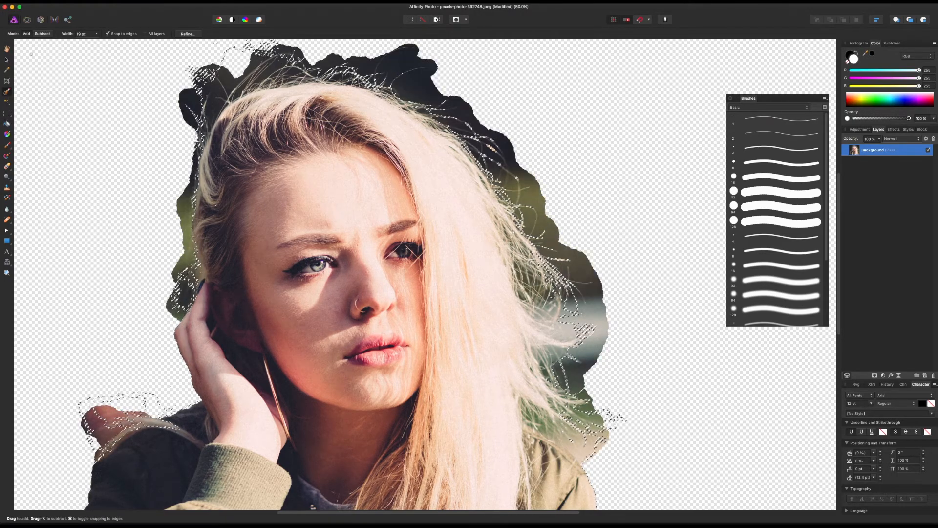
key(Delete)
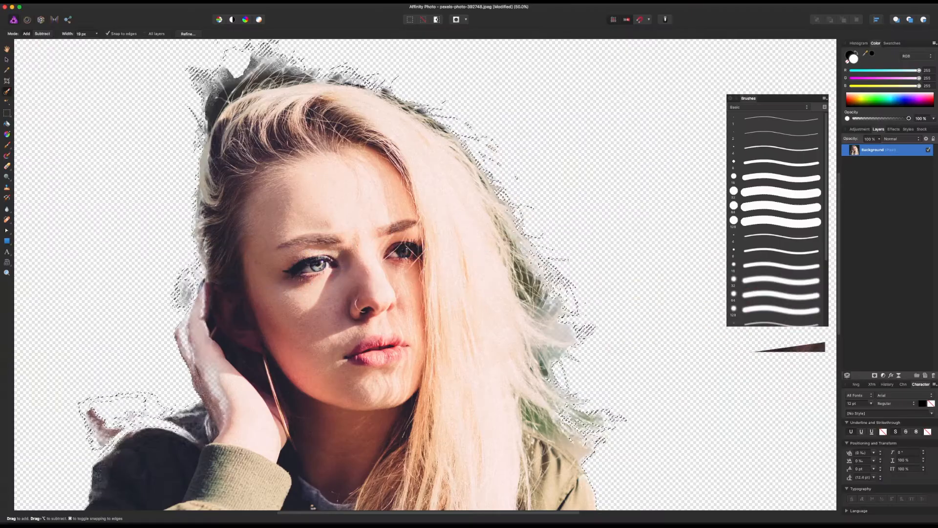
click(436, 19)
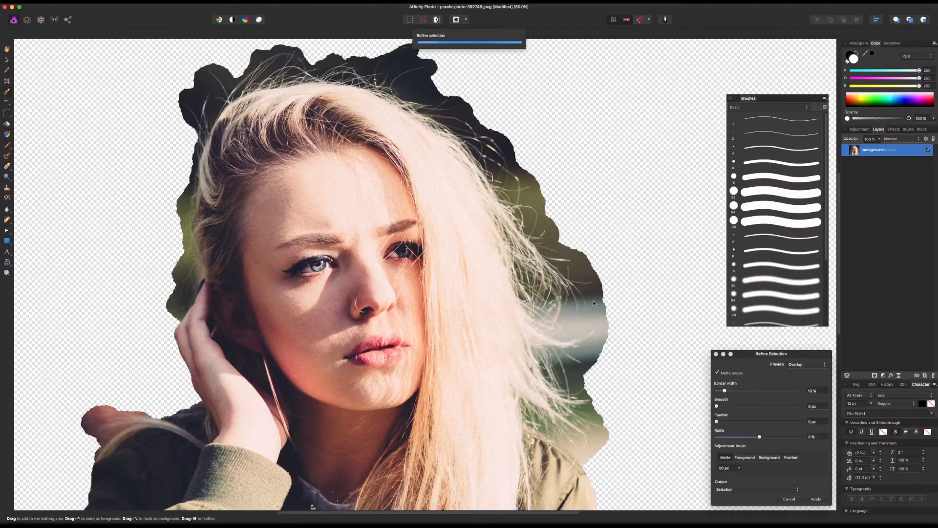
scroll(586, 241, down, 1)
click(789, 499)
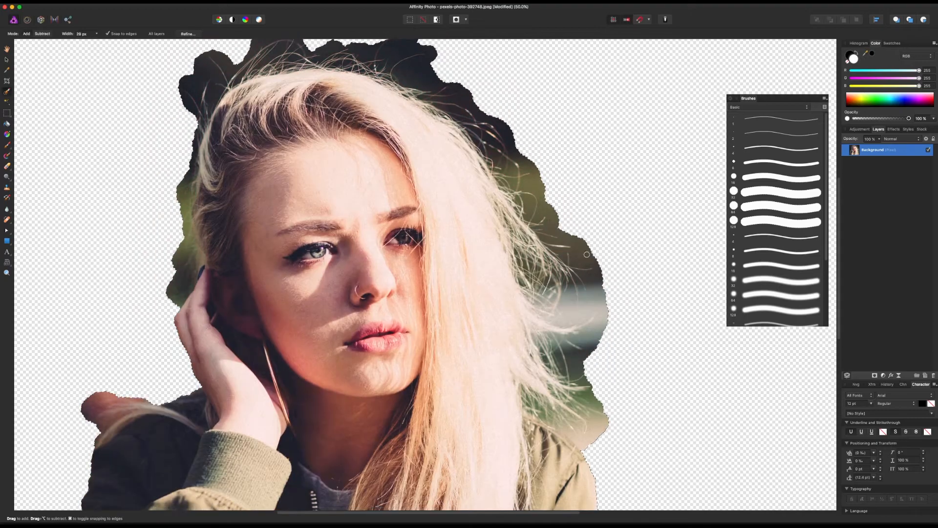
scroll(440, 244, down, 3)
click(437, 20)
drag(725, 391, 732, 392)
scroll(513, 437, down, 3)
drag(557, 415, 492, 223)
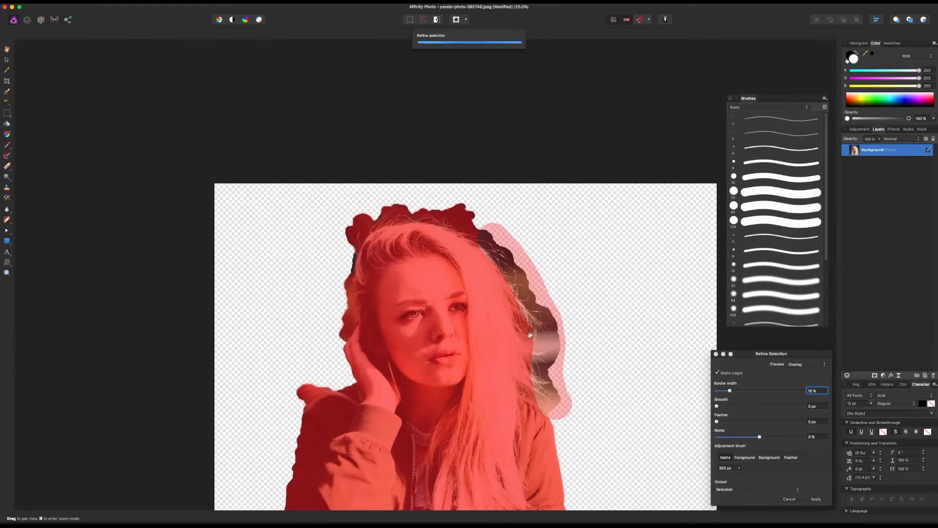
click(789, 499)
drag(666, 204, 699, 205)
key(super+z)
Step: Try outputting the selection, refined with Matte strokes around the hair and jacket, to a new masked layer
key(alt+super+r)
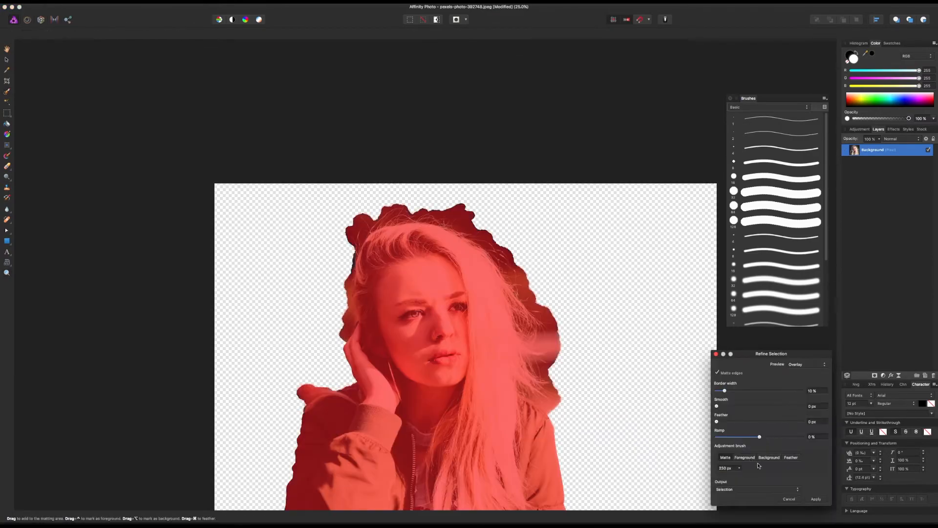
mouse_move(560, 403)
mouse_down()
mouse_move(404, 211)
mouse_move(344, 330)
mouse_up()
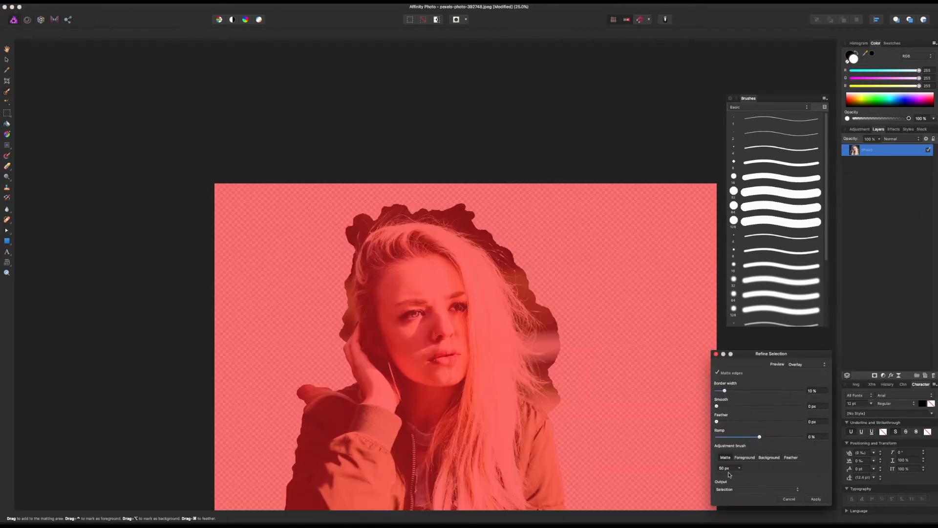
click(757, 489)
click(743, 507)
click(816, 499)
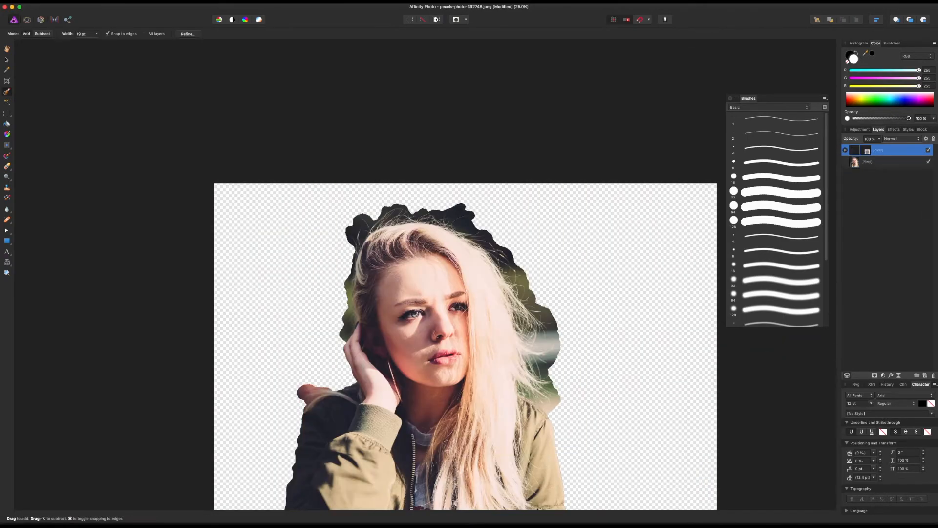
key(super+z)
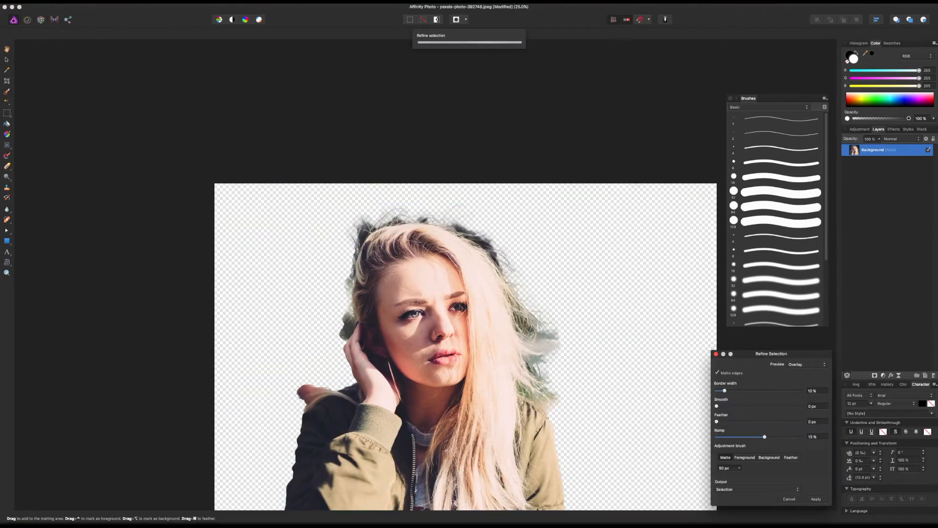
Step: Apply the refined selection and inspect the loose hair and raised hand for leftover backdrop
click(815, 499)
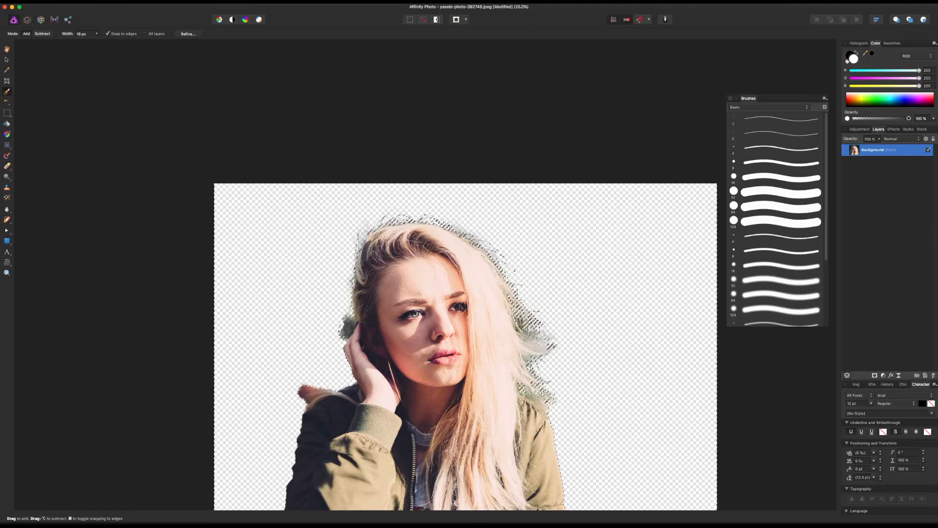
key(super+1)
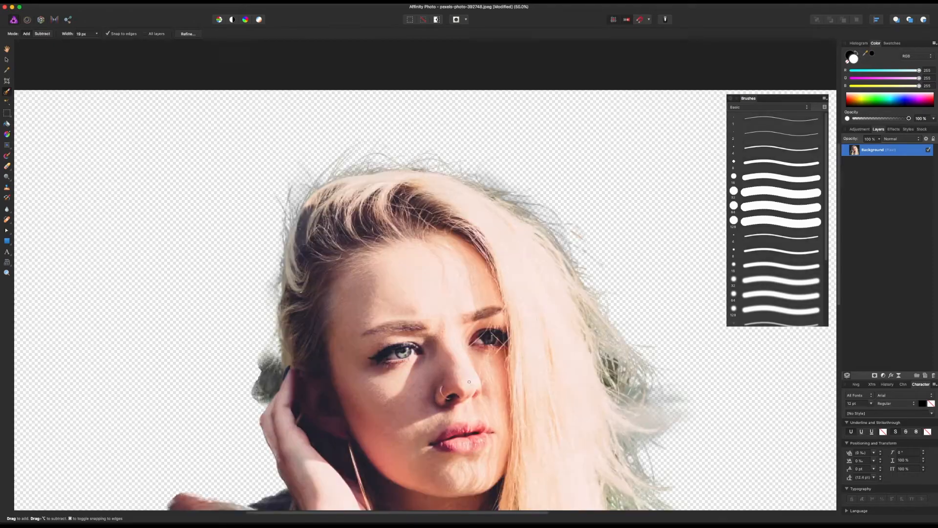
drag(469, 382, 367, 181)
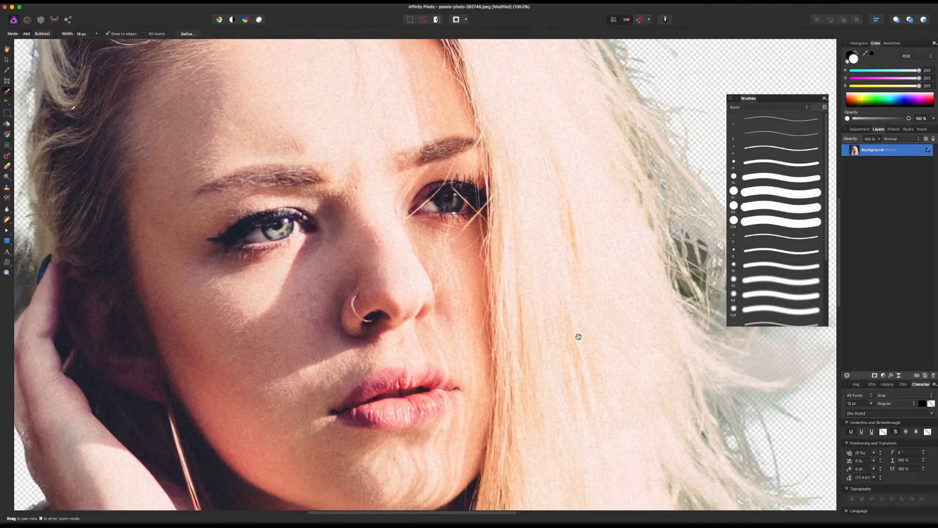
drag(603, 344, 360, 296)
drag(527, 327, 504, 283)
key(v)
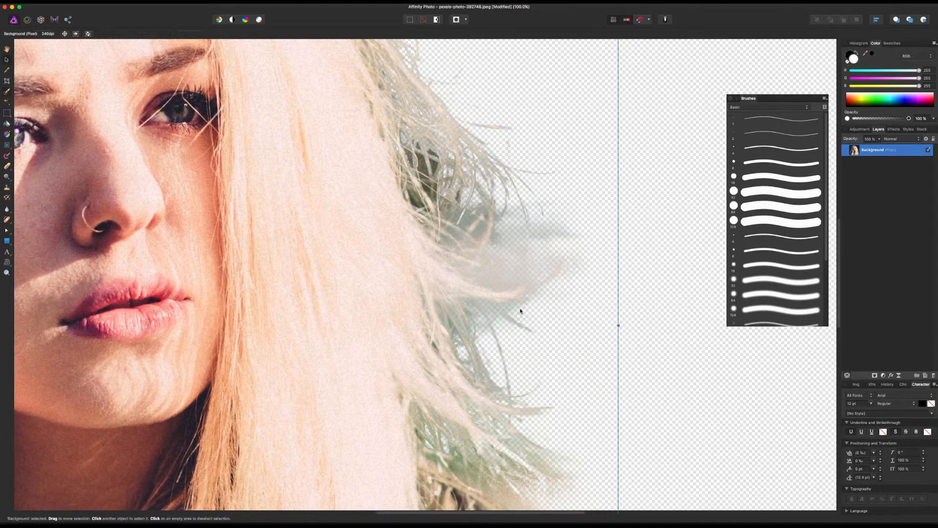
drag(97, 284, 643, 335)
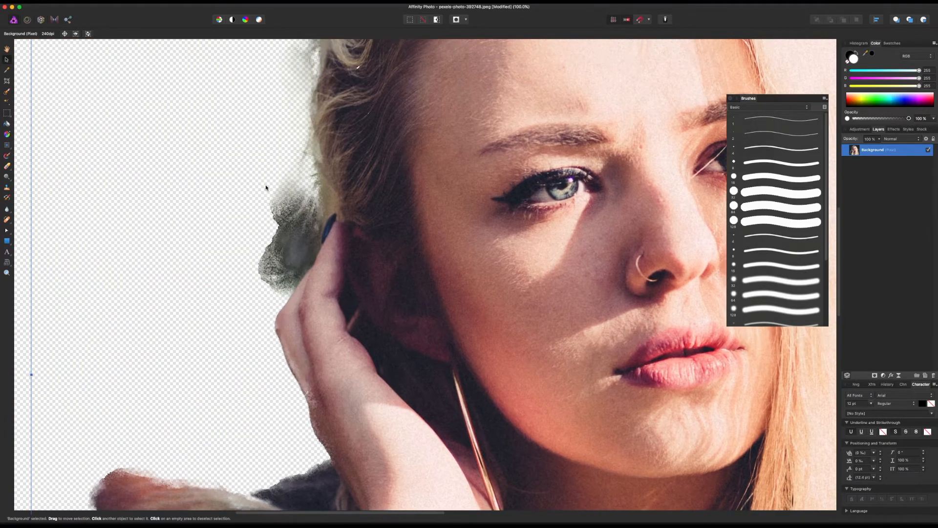
Step: Try deleting the selected area around the ear and raised hand, and undo the deletion
double_click(885, 151)
key(e)
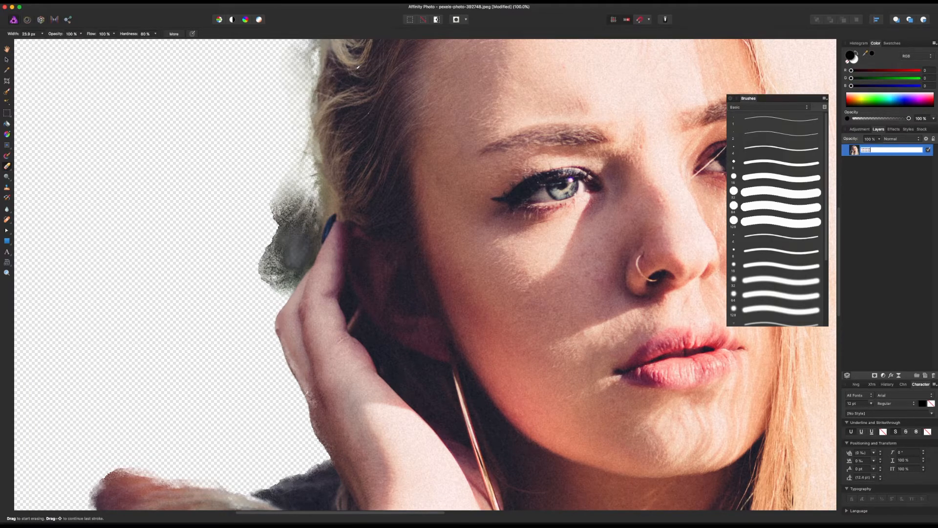
key(Return)
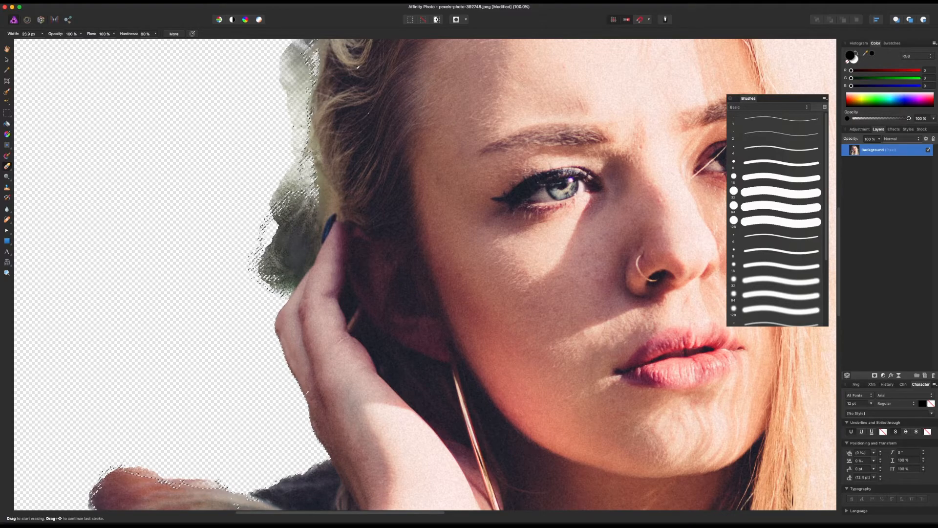
key(Delete)
key(super+z)
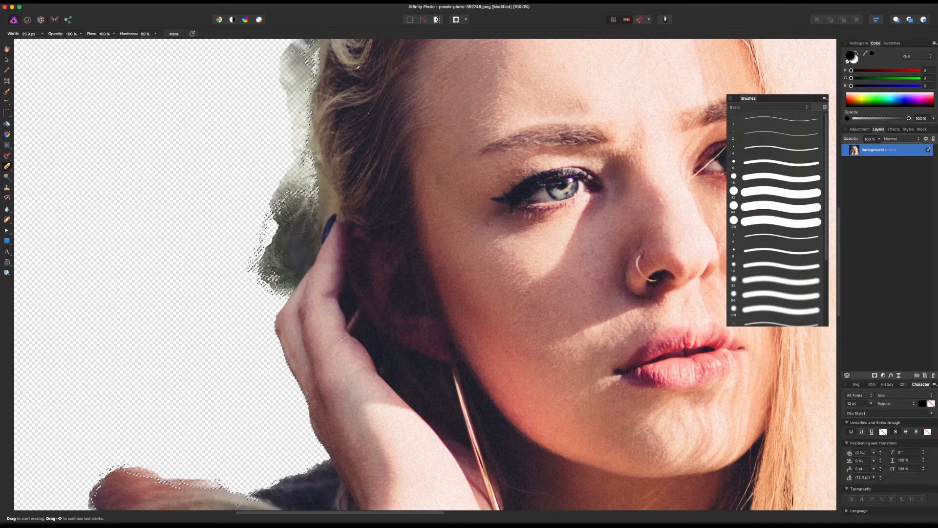
Step: Invert the pixel selection around the woman
click(3, 1)
mouse_move(10, 2)
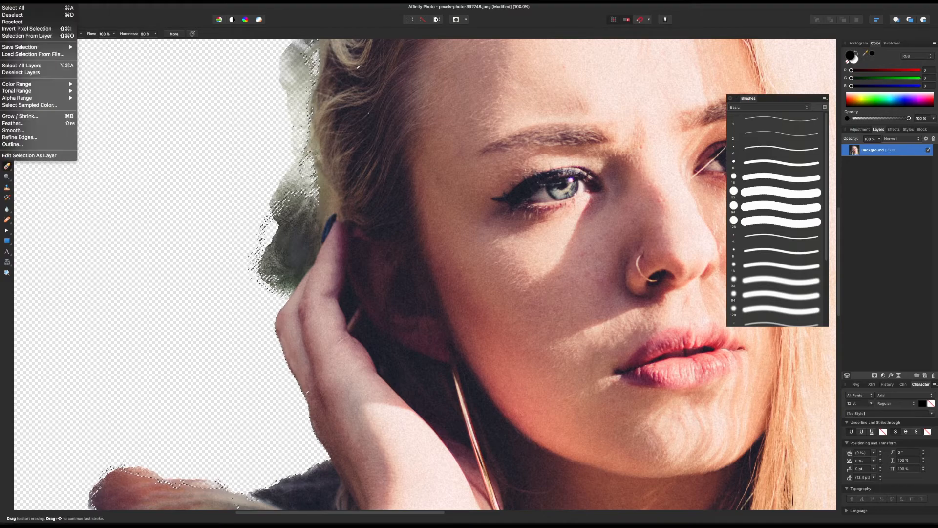
click(17, 28)
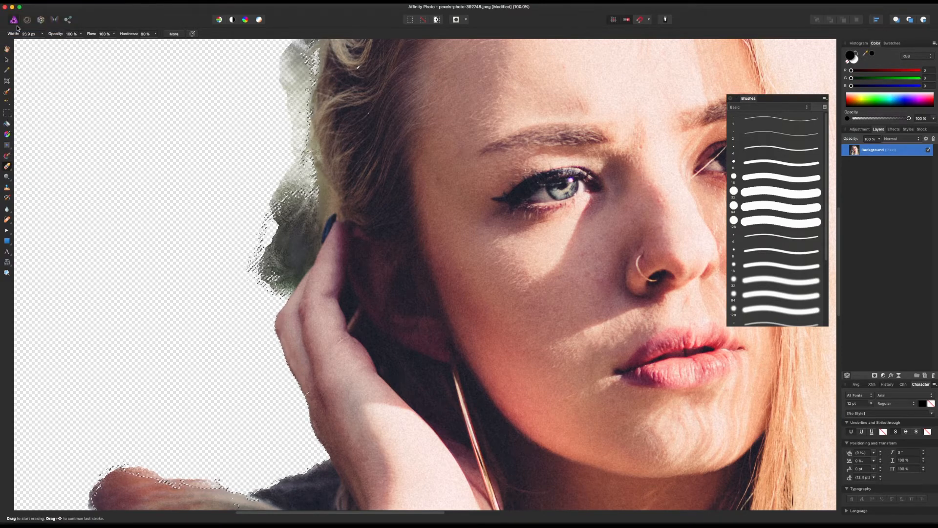
Step: Erase the leftover backdrop patches between the hair, the ear and the raised hand with the Erase Brush
key(v)
key(x)
click(7, 166)
key(x)
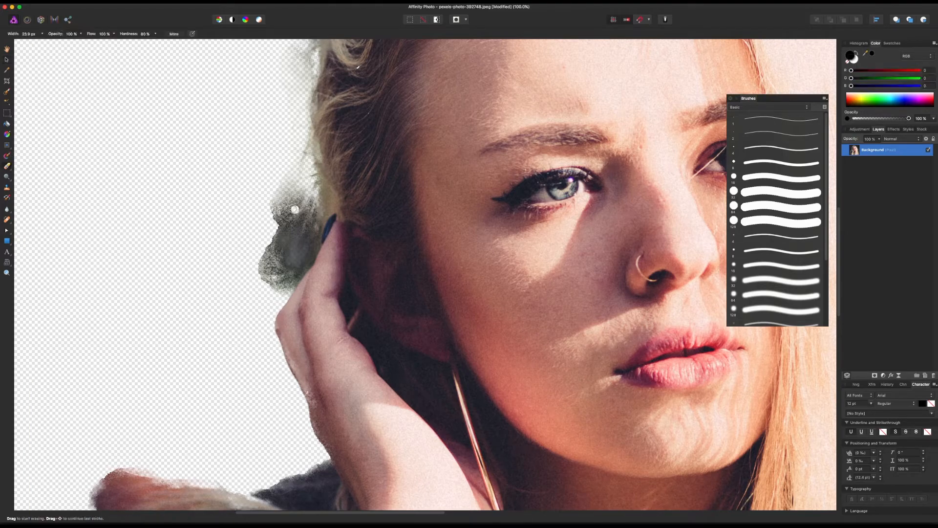
mouse_move(292, 263)
mouse_down()
mouse_move(299, 155)
mouse_move(275, 266)
mouse_move(254, 283)
mouse_up()
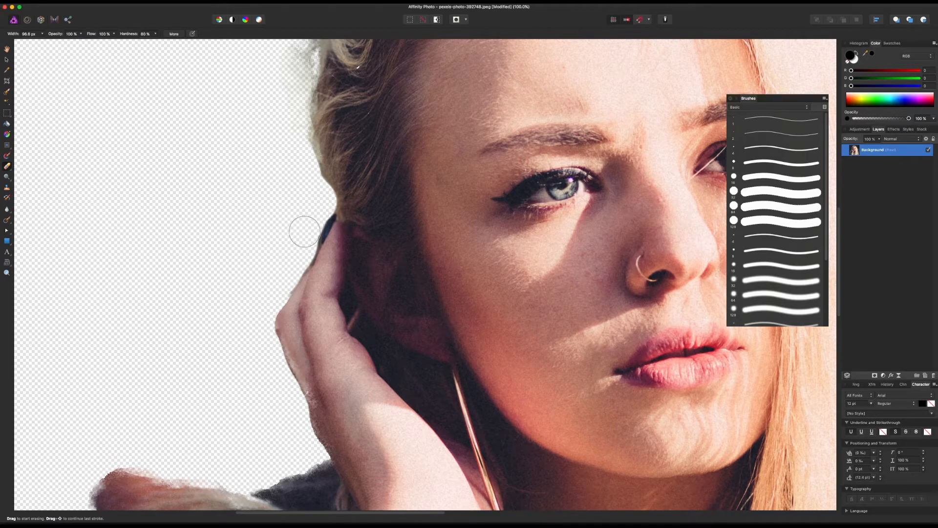
Step: Try erasing the dark backdrop gap in the loose hair beside the cheek with a smaller full-opacity brush, and undo it
key(space)
drag(259, 211, 167, 389)
drag(192, 228, 174, 346)
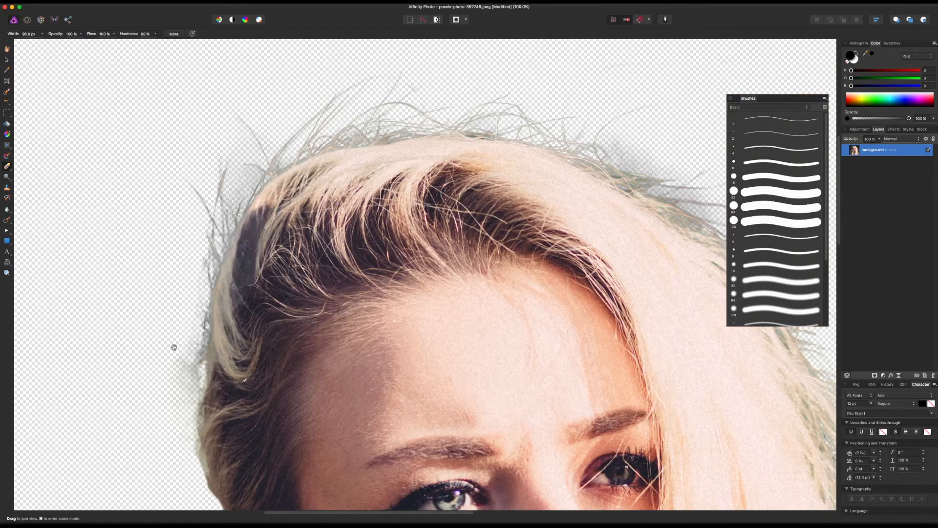
drag(226, 185, 145, 131)
drag(544, 285, 251, 237)
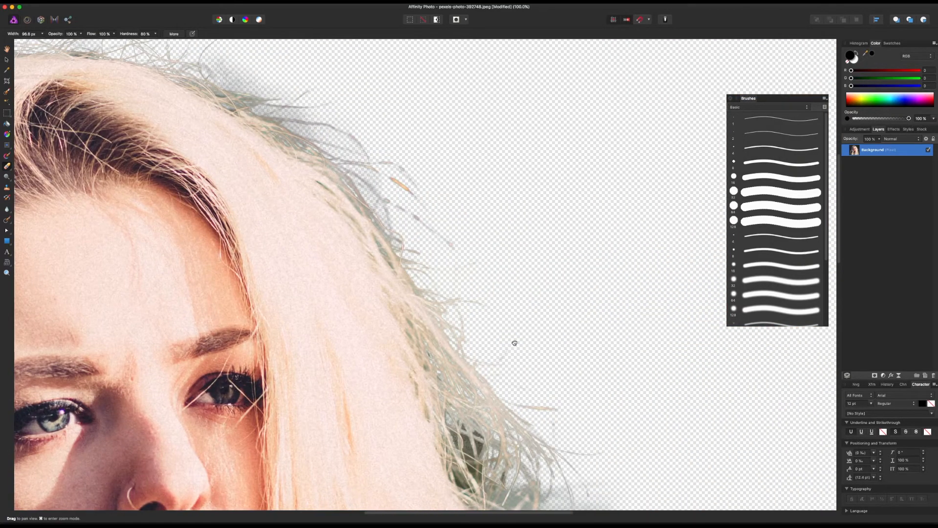
drag(515, 343, 411, 144)
key([)
key([)
key([)
key([)
key([)
key([)
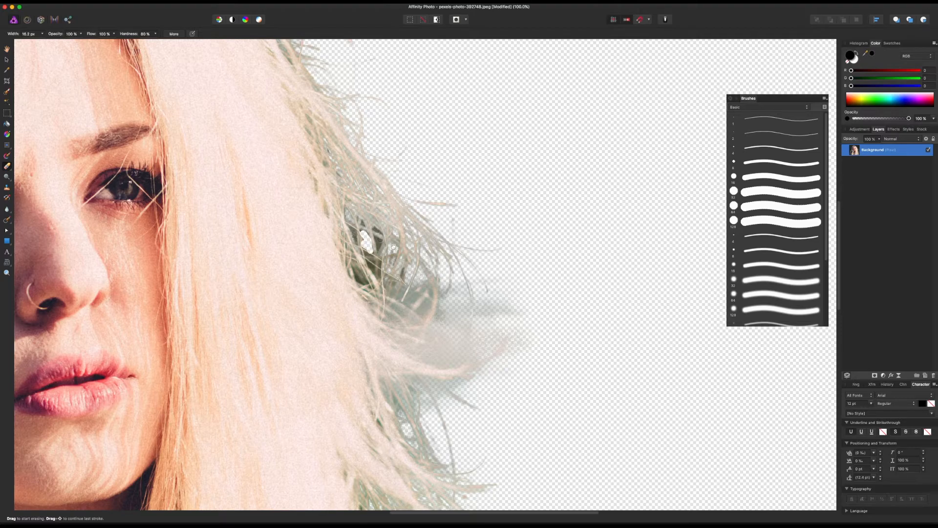
key(super+z)
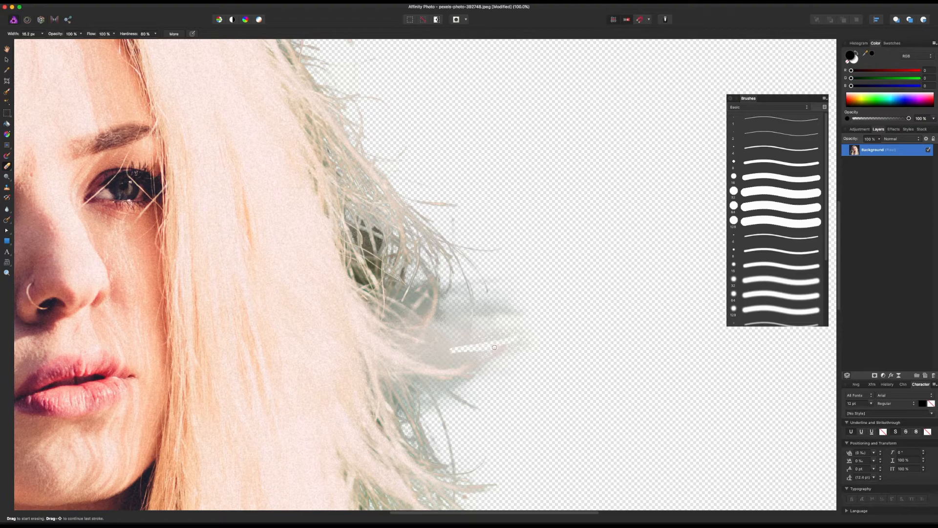
Step: Set the eraser opacity to 14%, enlarge the brush, and fade the grey haze beside the loose hair at cheek height
click(81, 34)
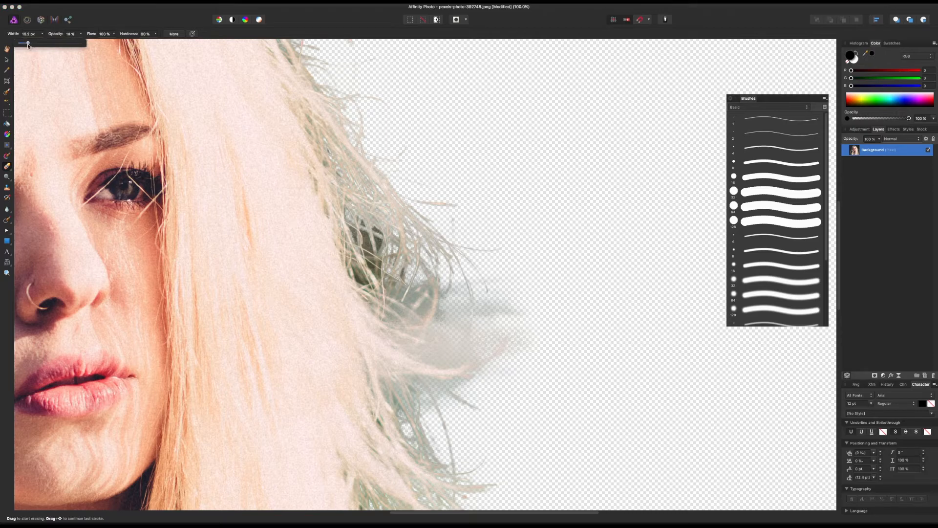
drag(28, 45, 26, 44)
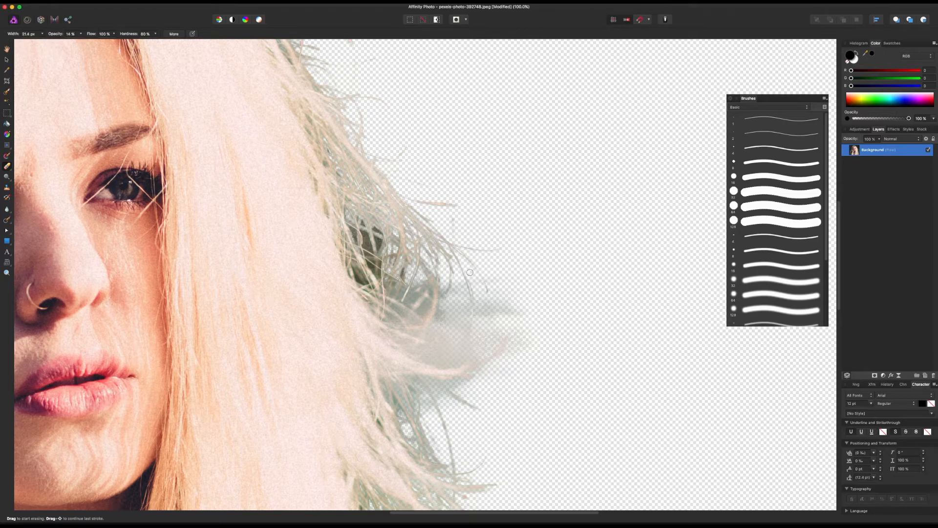
key(bracketright)
key(bracketright)
key(bracketright)
key(bracketright)
key(bracketright)
key(bracketright)
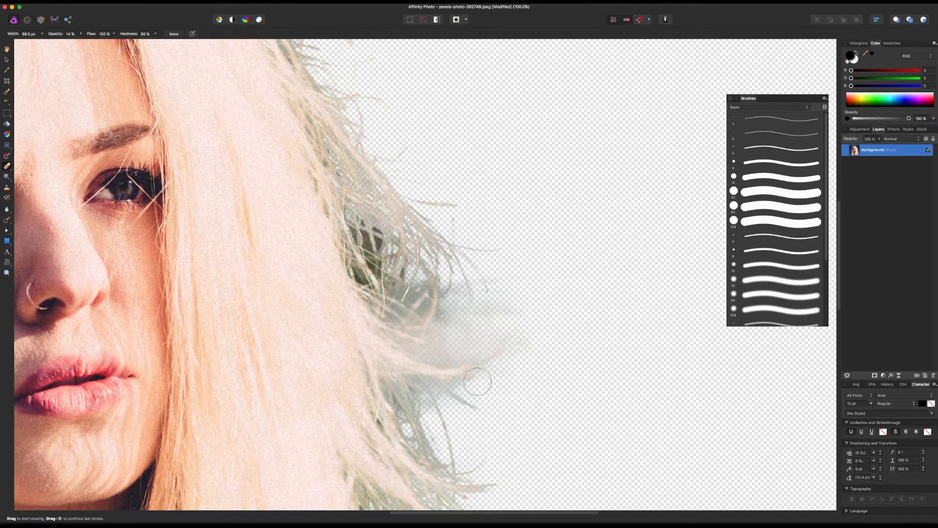
Step: Softly erase the backdrop haze around the loose hair ends above the jacket shoulder
scroll(489, 381, down, 5)
scroll(477, 308, down, 2)
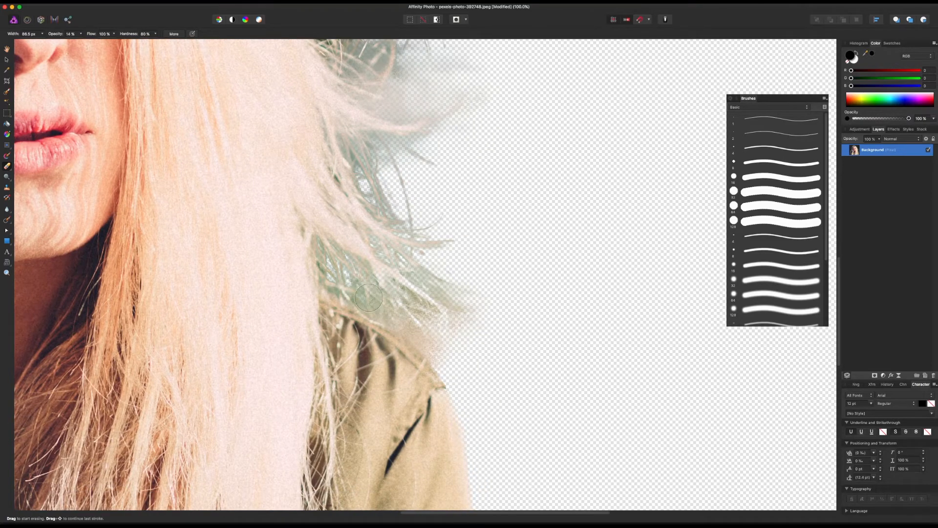
mouse_move(473, 319)
mouse_down()
mouse_move(444, 345)
mouse_move(446, 364)
mouse_move(424, 336)
mouse_move(456, 358)
mouse_move(399, 319)
mouse_move(396, 328)
mouse_move(435, 342)
mouse_move(359, 285)
mouse_move(421, 331)
mouse_up()
mouse_move(345, 274)
mouse_down()
mouse_move(402, 328)
mouse_move(320, 258)
mouse_move(391, 328)
mouse_move(423, 316)
mouse_move(402, 261)
mouse_move(407, 281)
mouse_move(422, 246)
mouse_move(353, 168)
mouse_move(393, 240)
mouse_move(370, 150)
mouse_move(385, 179)
mouse_move(386, 143)
mouse_move(415, 160)
mouse_move(471, 297)
mouse_move(447, 284)
mouse_move(413, 228)
mouse_move(462, 330)
mouse_move(430, 290)
mouse_move(469, 340)
mouse_move(413, 307)
mouse_move(455, 363)
mouse_move(402, 313)
mouse_move(478, 375)
mouse_move(451, 304)
mouse_move(477, 323)
mouse_move(443, 274)
mouse_move(490, 337)
mouse_move(430, 252)
mouse_up()
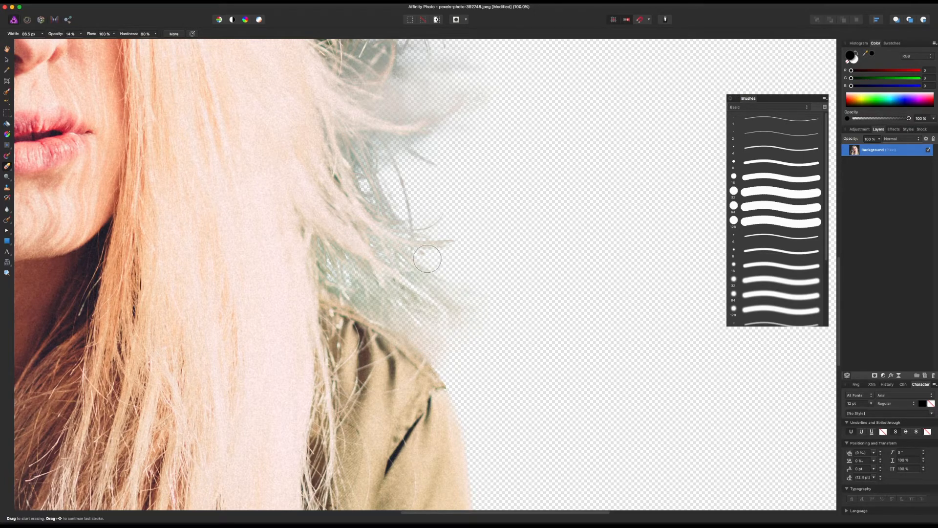
scroll(452, 261, up, 10)
mouse_move(406, 201)
mouse_down()
mouse_move(402, 224)
mouse_move(379, 188)
mouse_move(382, 225)
mouse_move(368, 157)
mouse_move(373, 216)
mouse_move(368, 192)
mouse_move(379, 214)
mouse_move(381, 160)
mouse_move(404, 238)
mouse_move(417, 232)
mouse_move(463, 265)
mouse_move(482, 251)
mouse_move(449, 251)
mouse_move(454, 276)
mouse_move(441, 289)
mouse_move(470, 297)
mouse_move(492, 278)
mouse_move(445, 281)
mouse_move(513, 252)
mouse_move(485, 271)
mouse_move(490, 285)
mouse_move(440, 302)
mouse_move(432, 294)
mouse_move(466, 273)
mouse_move(447, 257)
mouse_move(460, 236)
mouse_move(512, 245)
mouse_move(454, 279)
mouse_move(440, 299)
mouse_move(488, 394)
mouse_move(476, 188)
mouse_up()
key(super+minus)
key(super+minus)
key(super+minus)
key(super+minus)
key(super+minus)
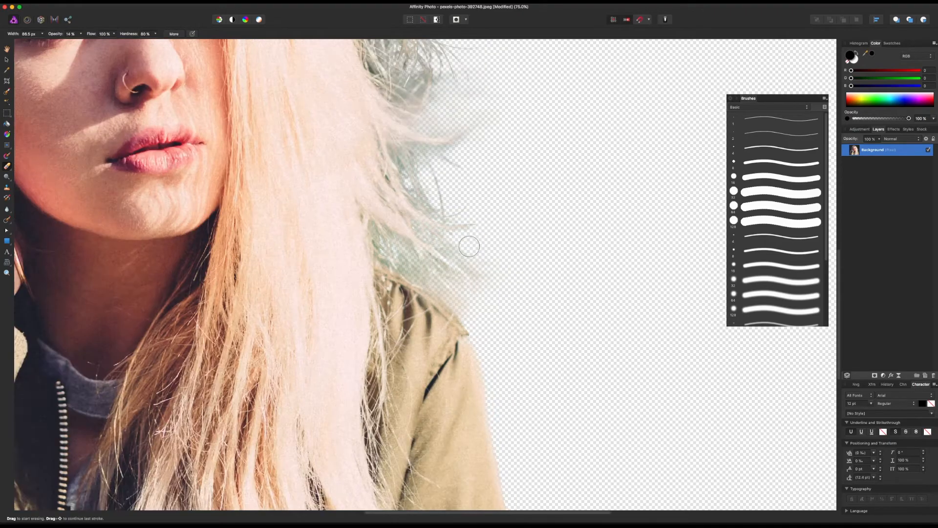
key(super+plus)
key(v)
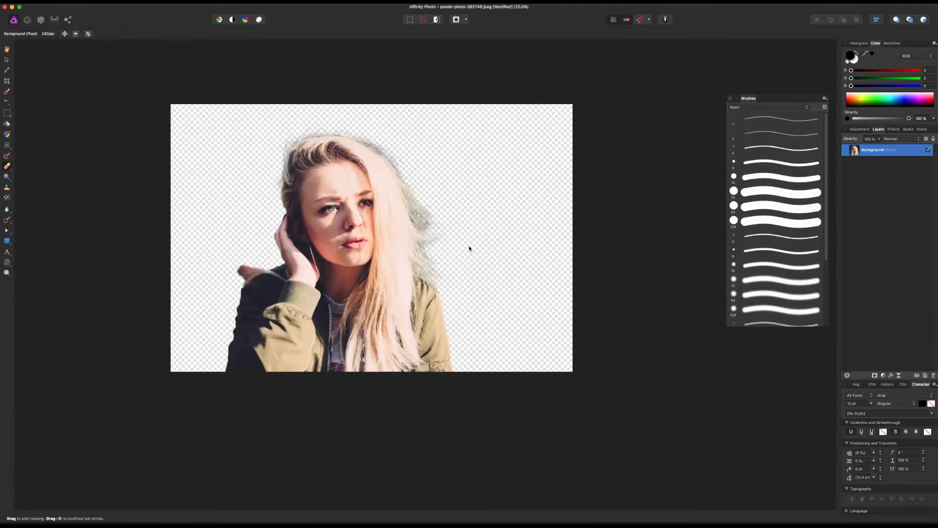
drag(471, 239, 529, 256)
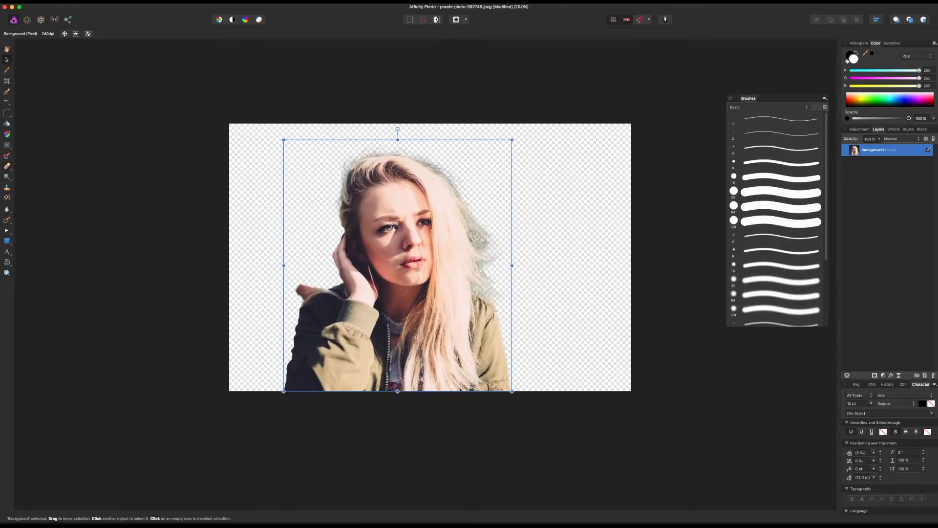
click(883, 376)
click(915, 520)
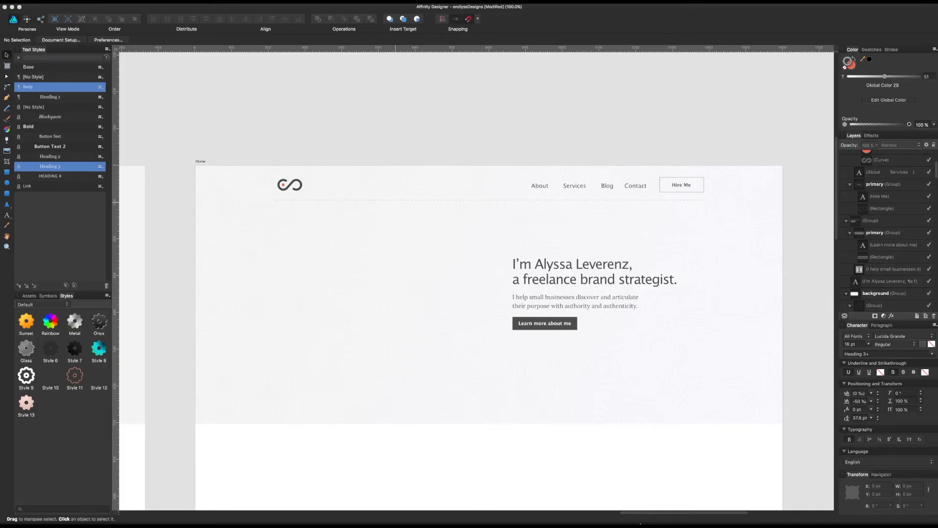
mouse_move(632, 524)
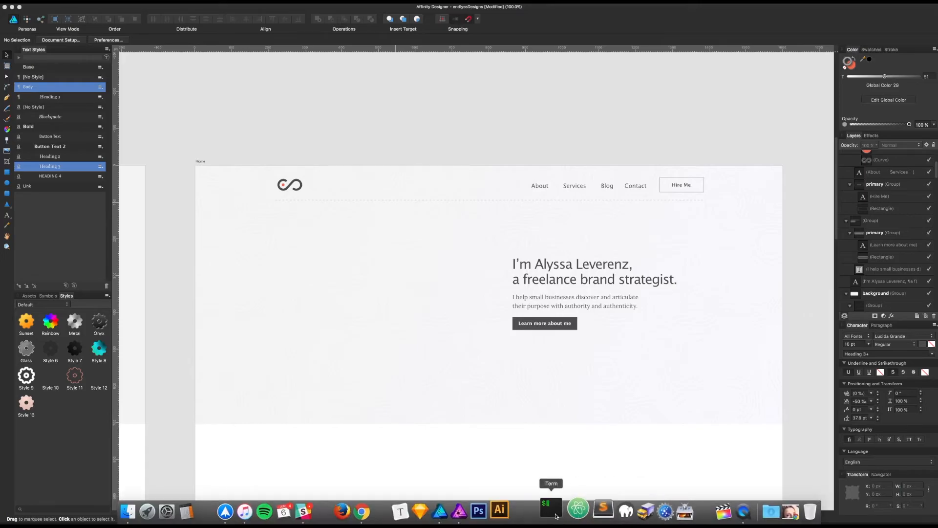
click(474, 511)
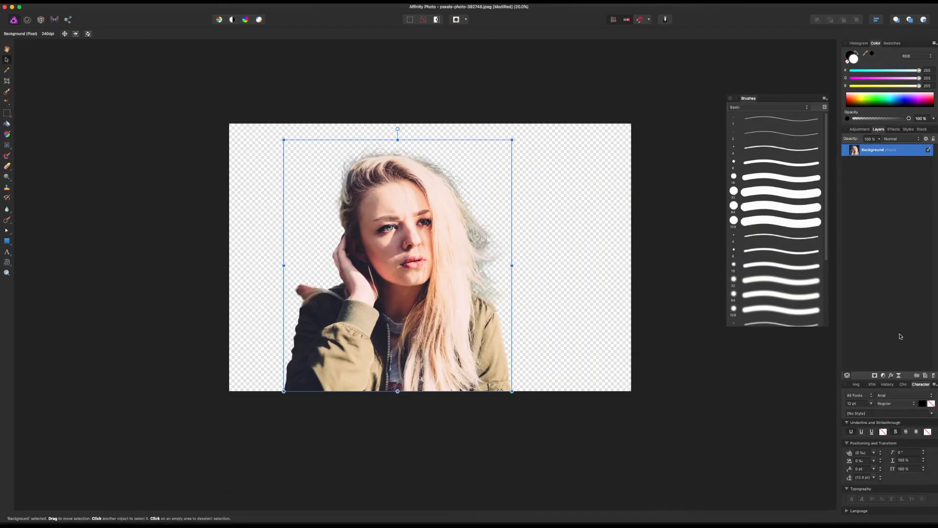
Step: Add a Selective Color adjustment, nest it inside the Background layer, and increase its yellow component
click(884, 376)
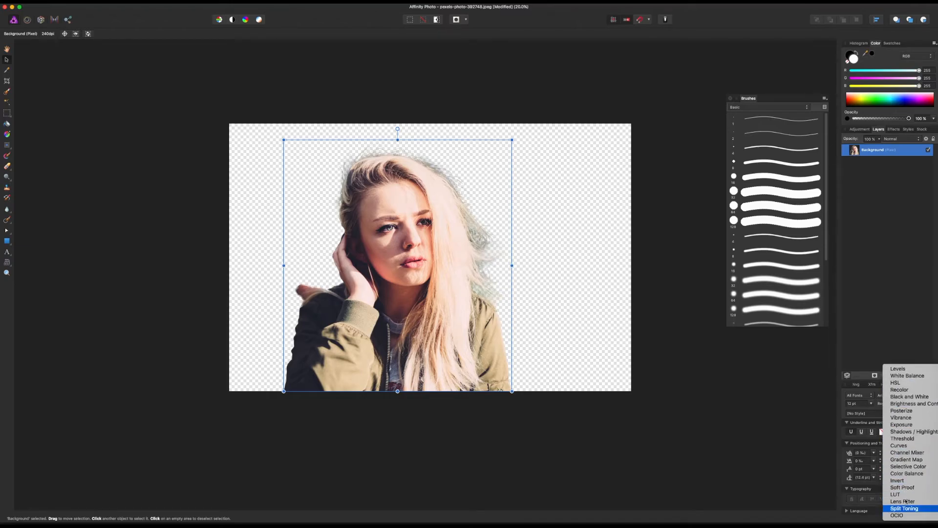
click(895, 469)
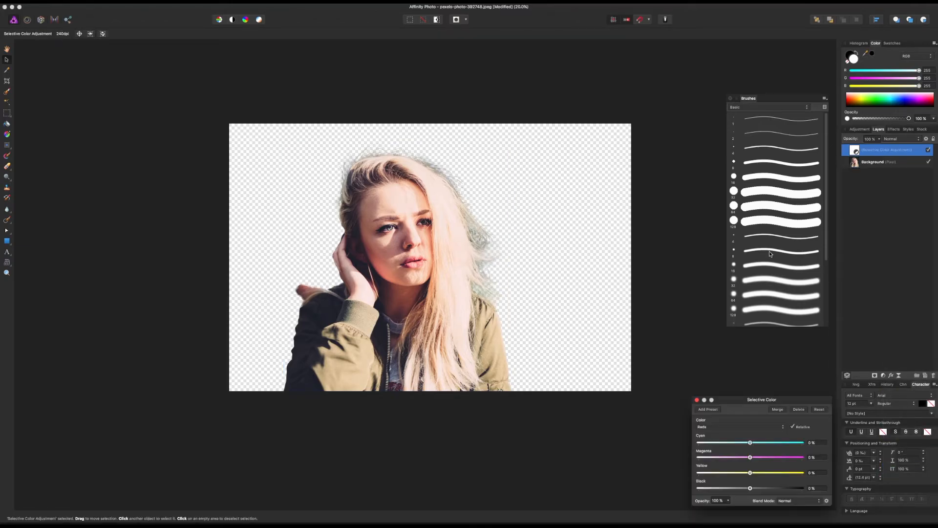
key(b)
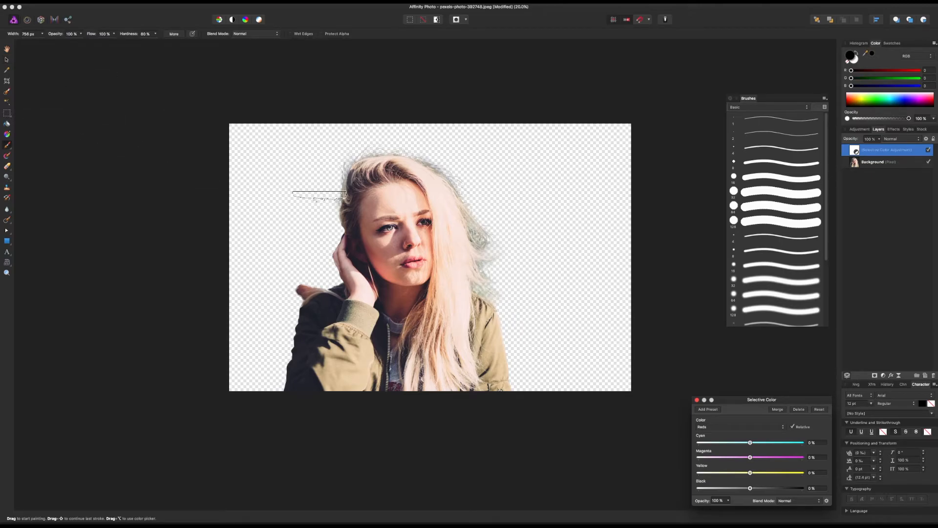
click(898, 152)
drag(897, 153, 864, 163)
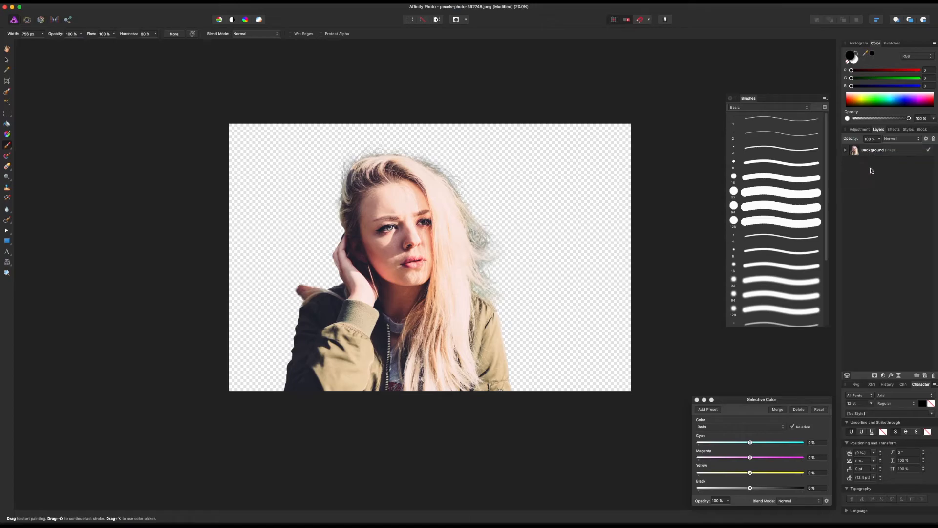
click(846, 150)
drag(750, 473, 773, 473)
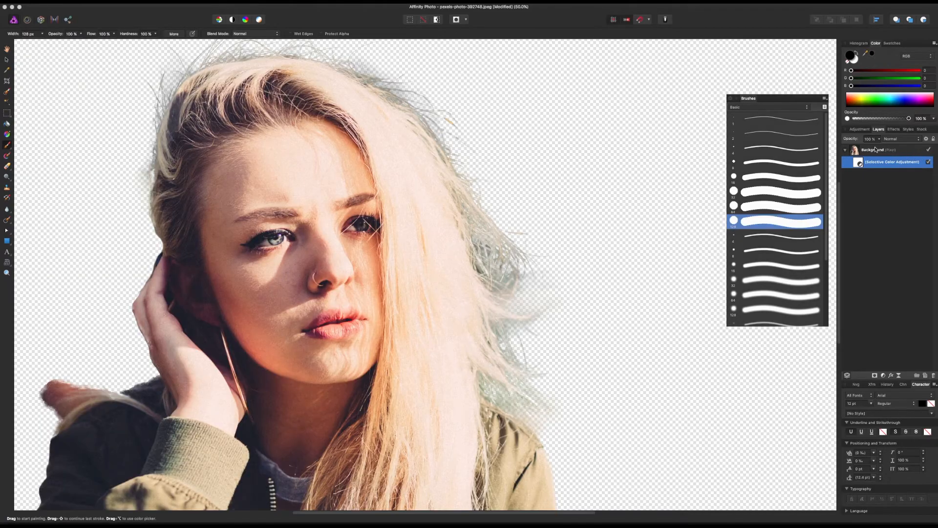
Step: Load the Background layer's outline as a selection and paint a sampled pale blonde along the hair edges on a new pixel layer
click(873, 151)
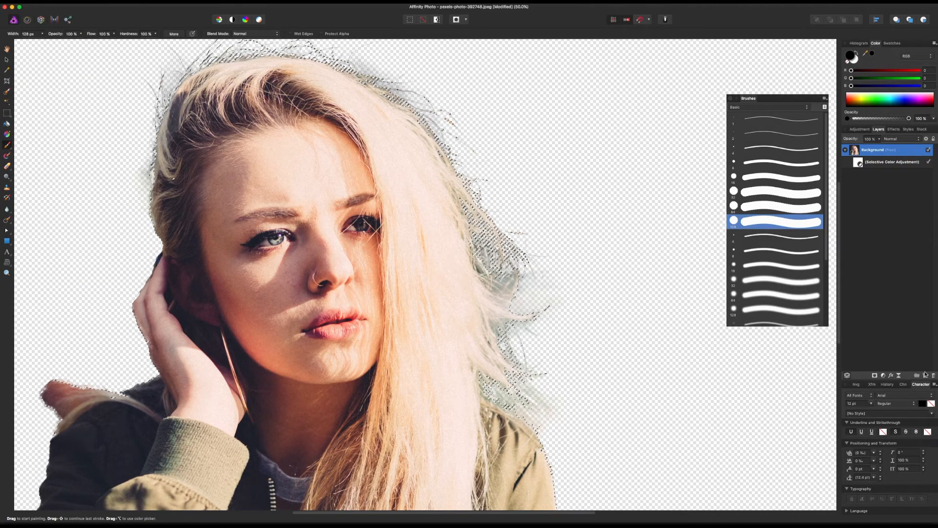
click(925, 376)
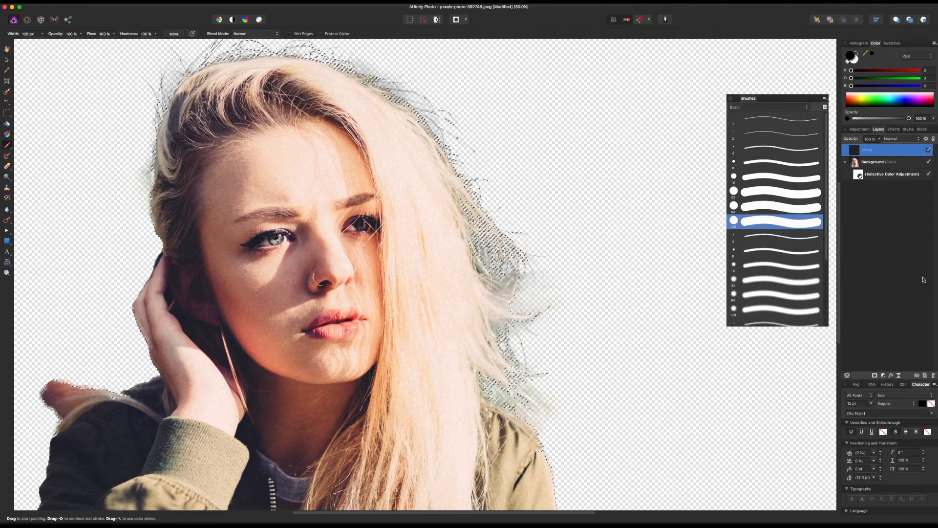
click(466, 239)
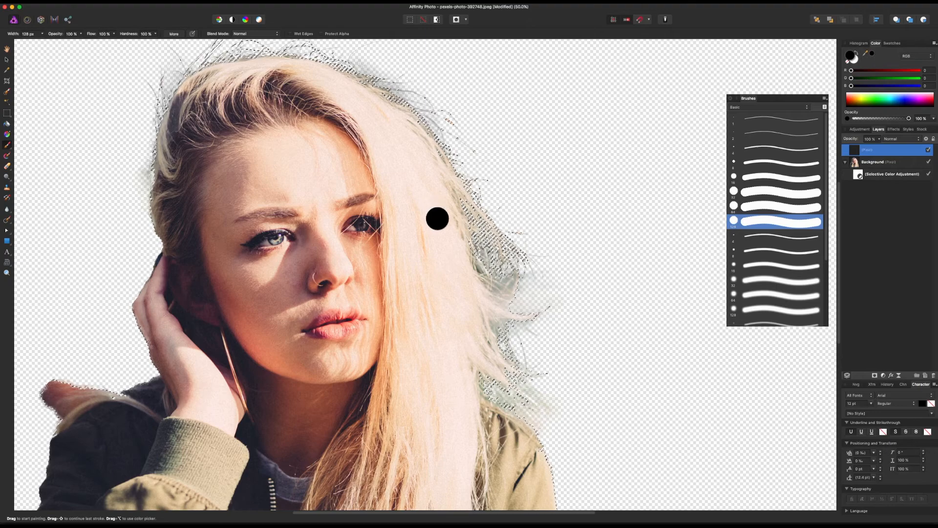
drag(867, 55, 482, 222)
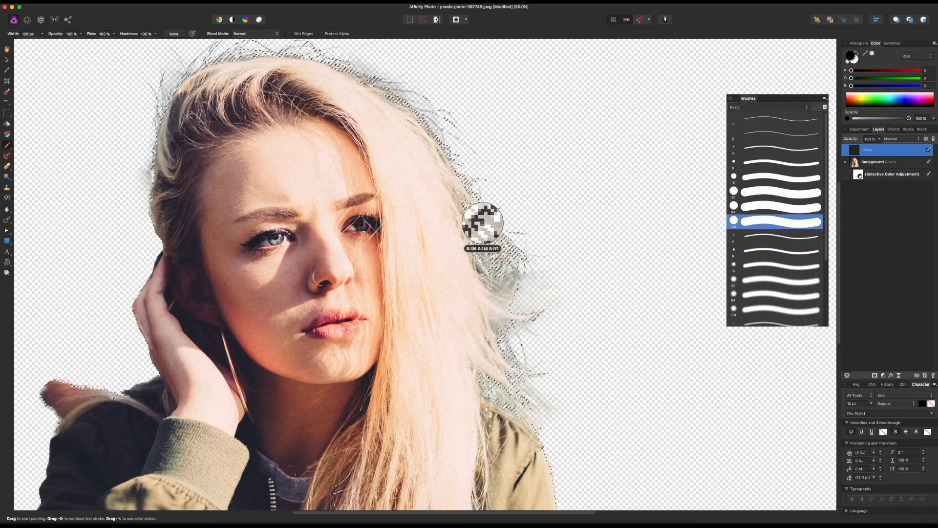
click(872, 53)
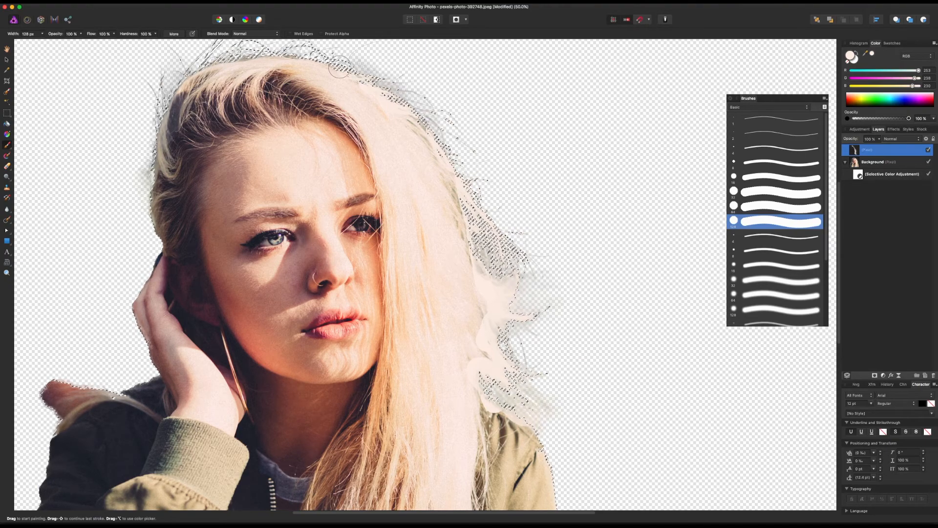
scroll(285, 52, up, 2)
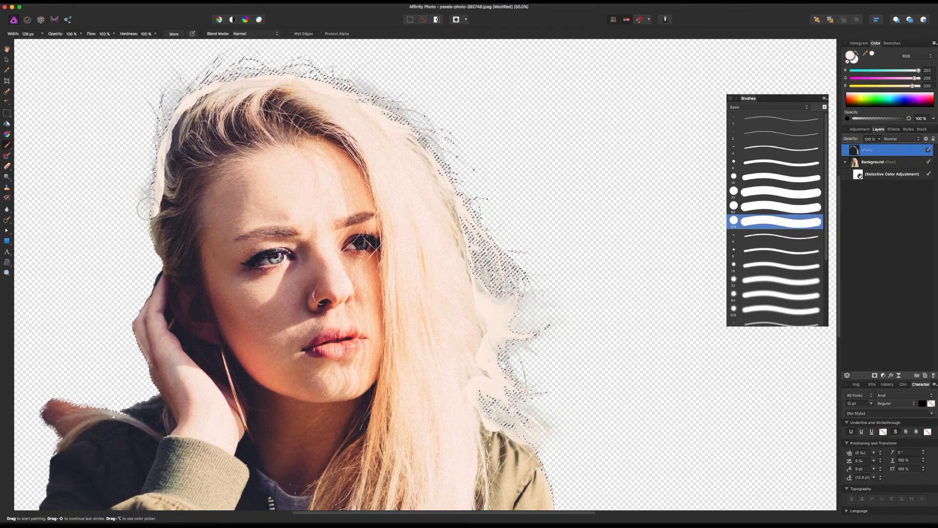
Step: Set the painted hair-edge layer's blend mode to Color Burn
key(v)
click(896, 139)
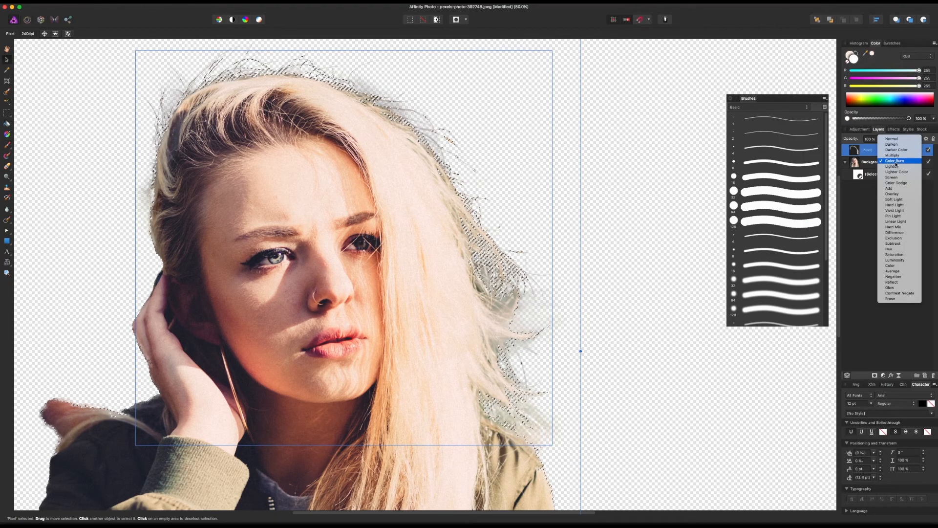
click(896, 161)
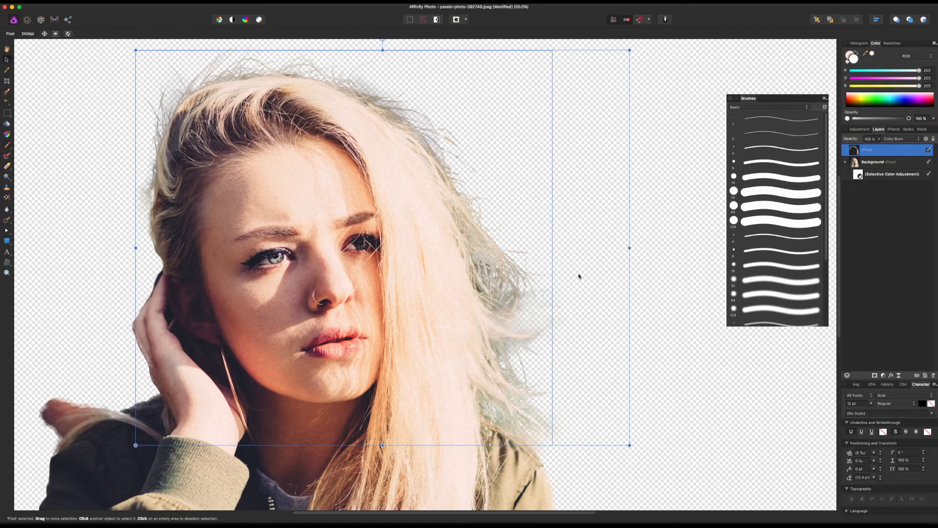
Step: Deselect the painted layer and save the retouched cutout portrait
drag(589, 273, 625, 261)
key(super+minus)
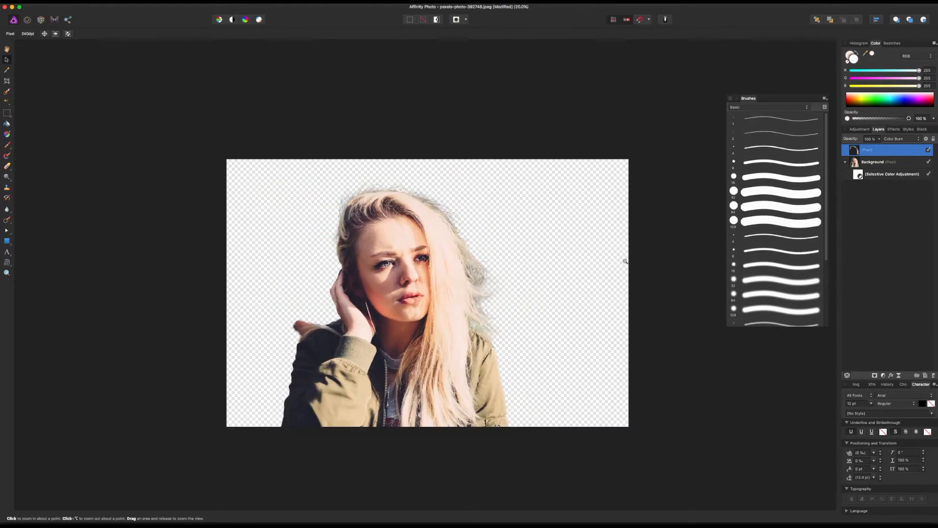
drag(601, 289, 539, 313)
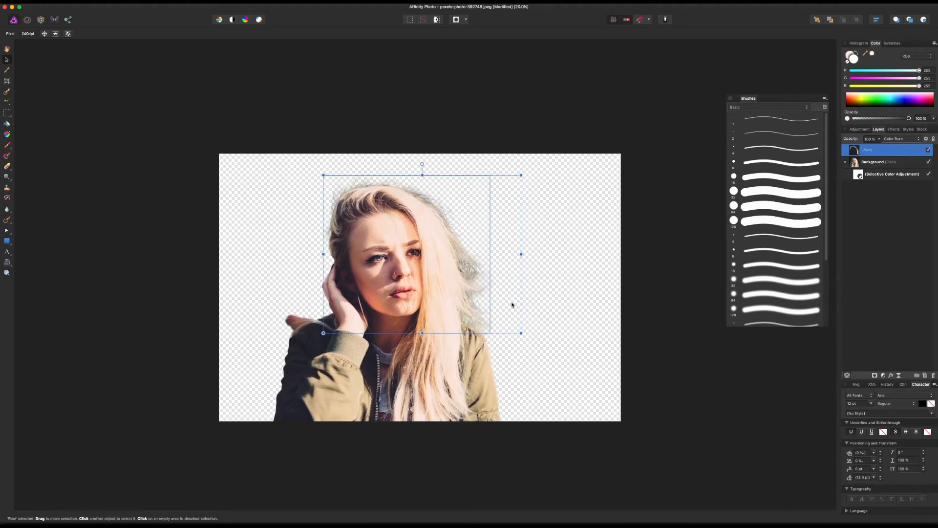
click(544, 286)
key(super+w)
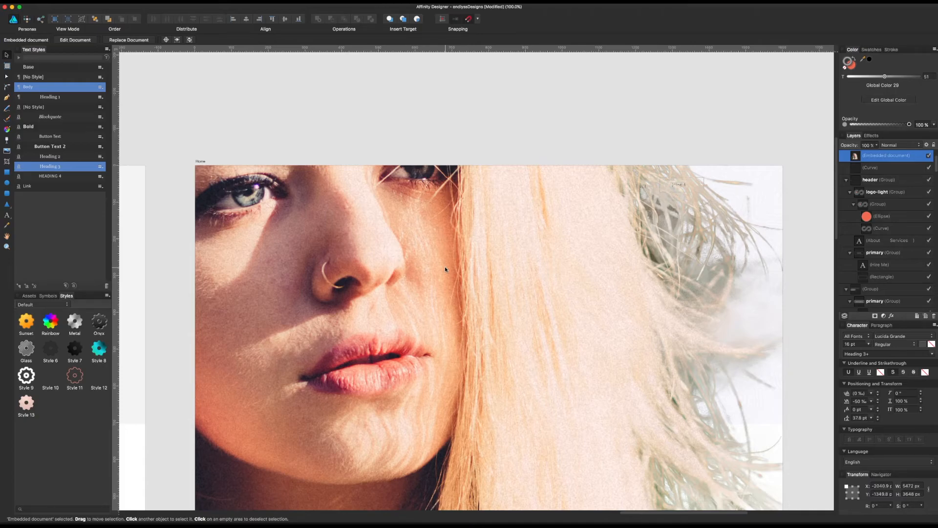
Step: Switch to Affinity Designer and scale the embedded portrait on the Home artboard down to about 677 × 451 px
key(super+minus)
key(super+minus)
key(super+minus)
key(super+minus)
key(super+minus)
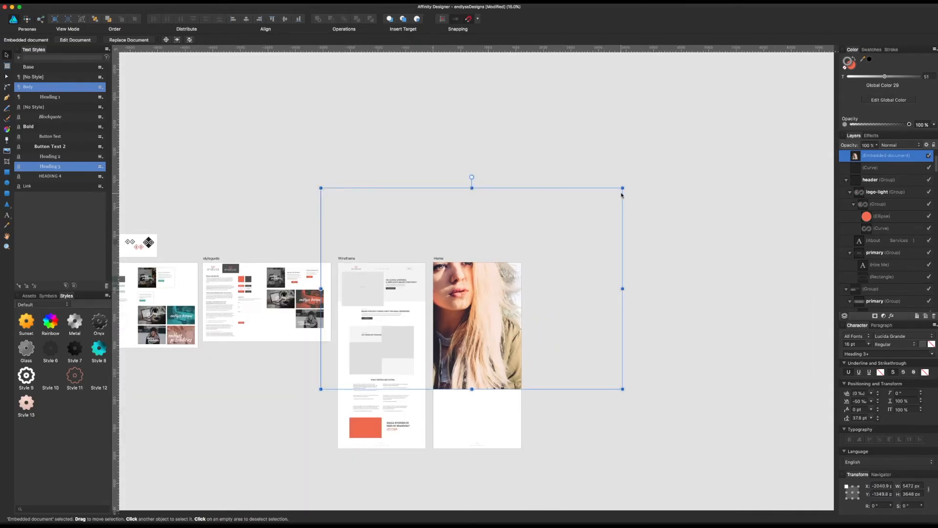
drag(623, 188, 462, 295)
drag(455, 330, 594, 294)
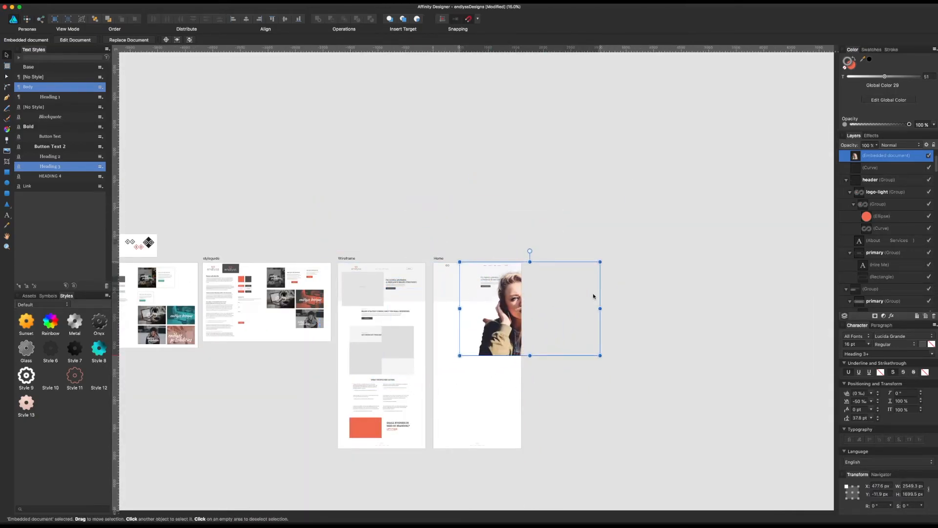
drag(601, 260, 485, 322)
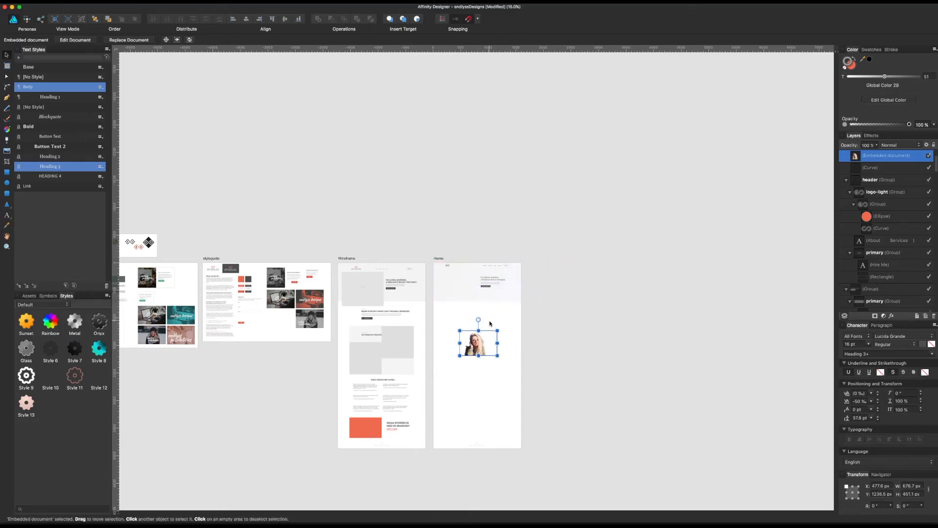
Step: Move the embedded portrait into the Home hero and enlarge it to about 851 × 568 px, resting on the hero background's lower edge
key(super+1)
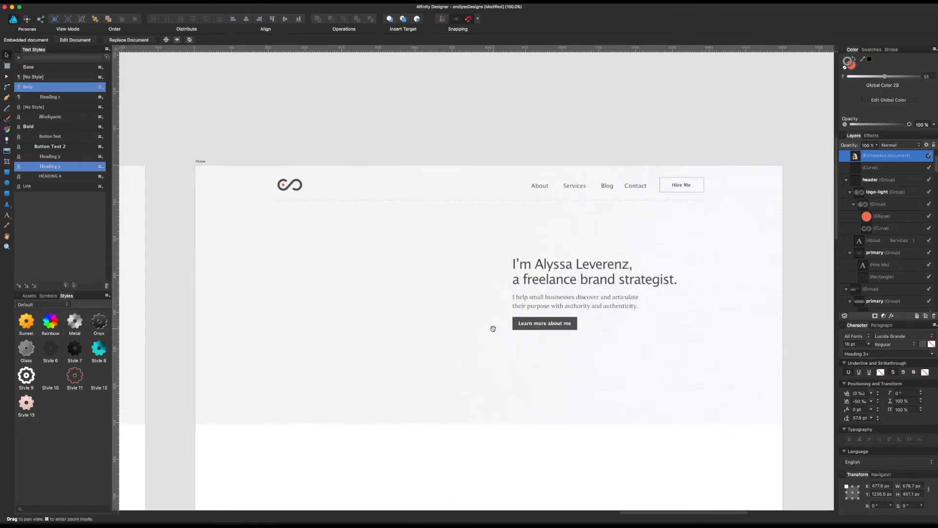
scroll(494, 331, down, 10)
drag(426, 383, 321, 41)
drag(346, 84, 380, 427)
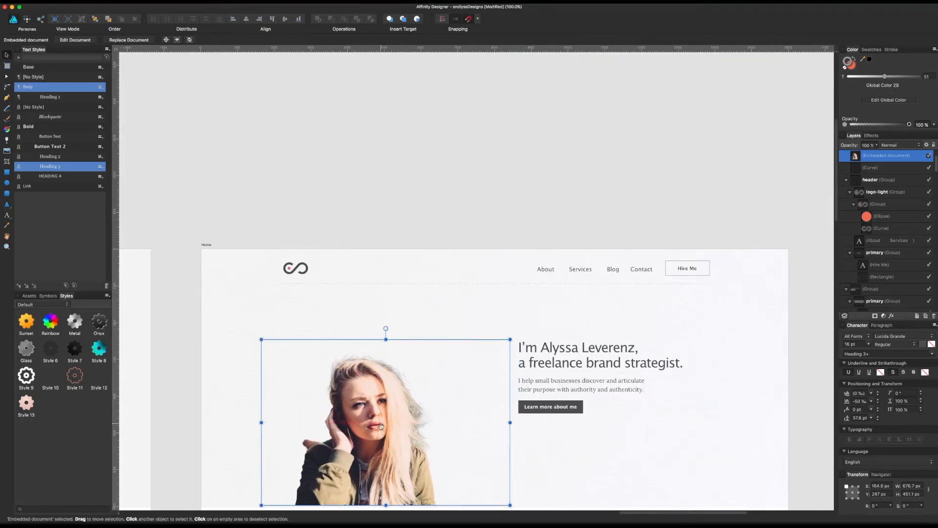
scroll(391, 371, down, 3)
drag(508, 287, 572, 244)
drag(414, 334, 400, 334)
scroll(467, 427, right, 1)
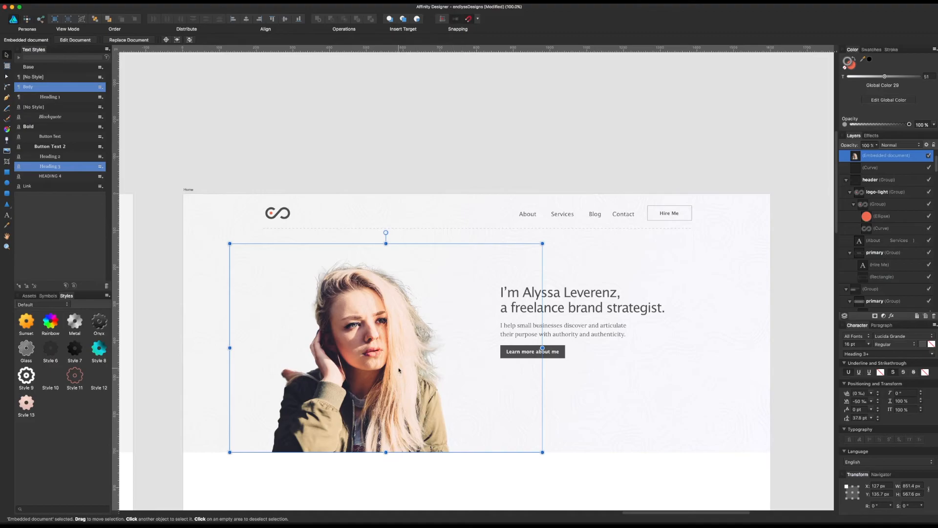
Step: Try the portrait in Luminosity blend mode at about 976 × 651 px, and return its blend mode to Normal
click(907, 144)
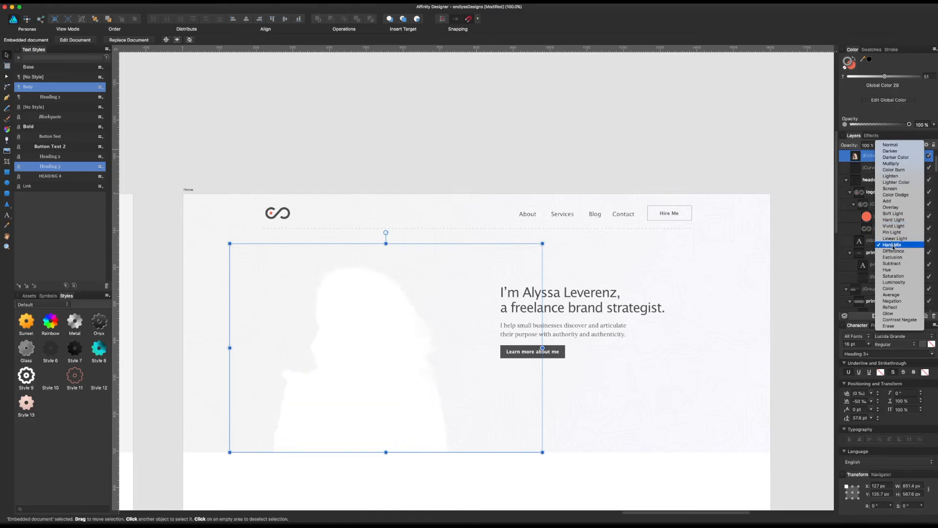
click(896, 283)
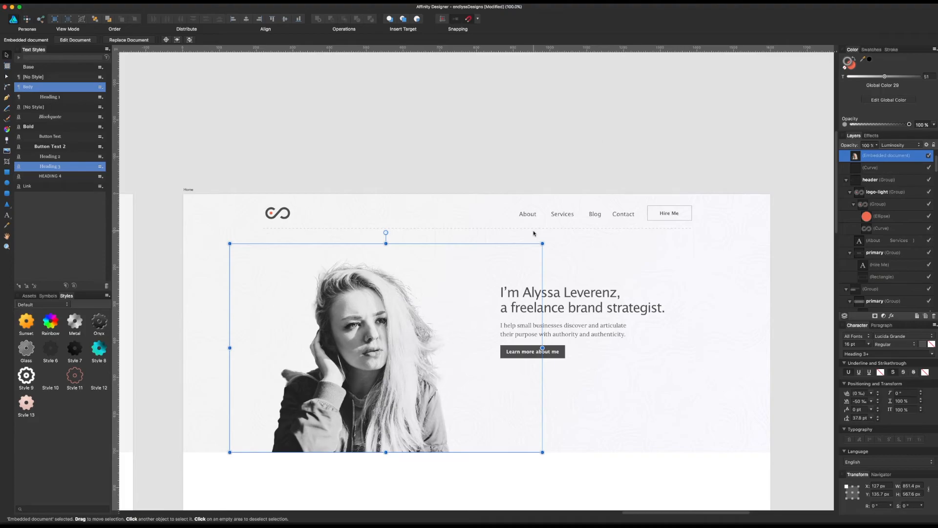
drag(543, 244, 589, 213)
click(508, 142)
scroll(539, 133, right, 2)
scroll(465, 139, right, 2)
click(373, 314)
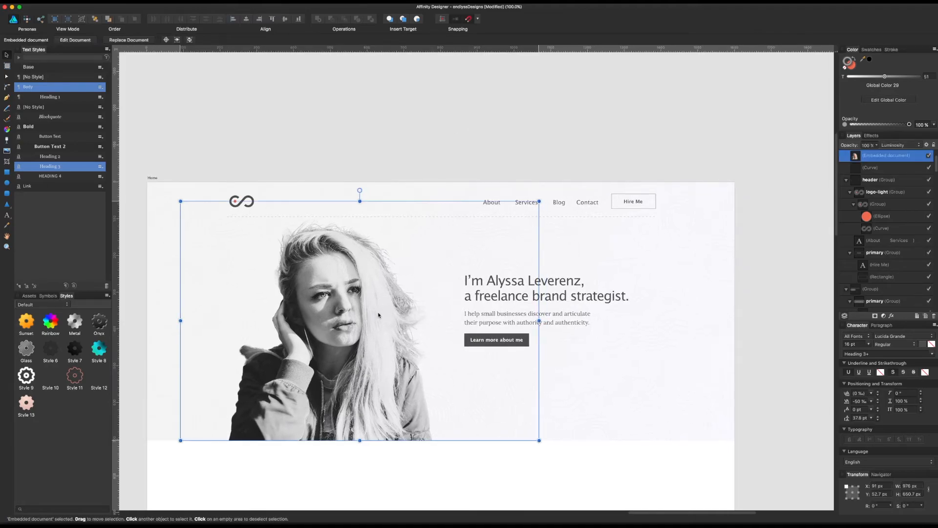
key(shift+Right)
key(shift+Right)
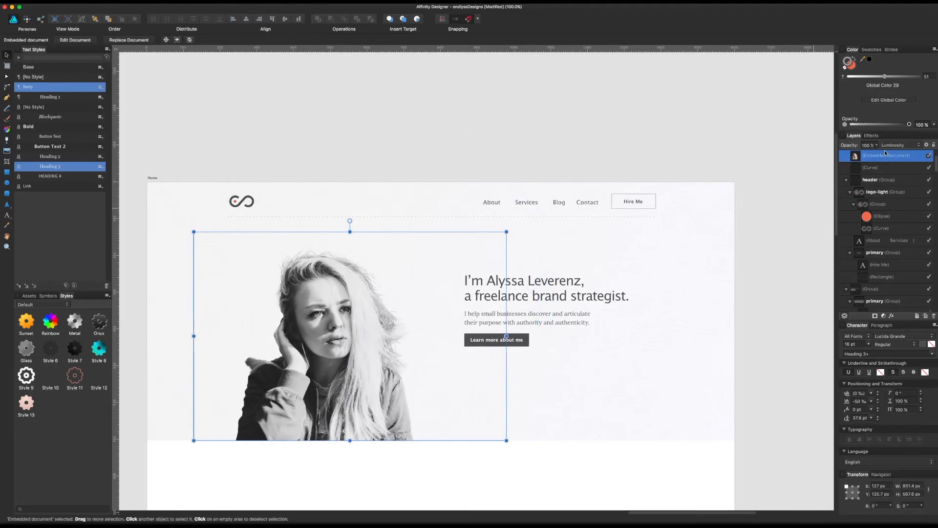
click(889, 146)
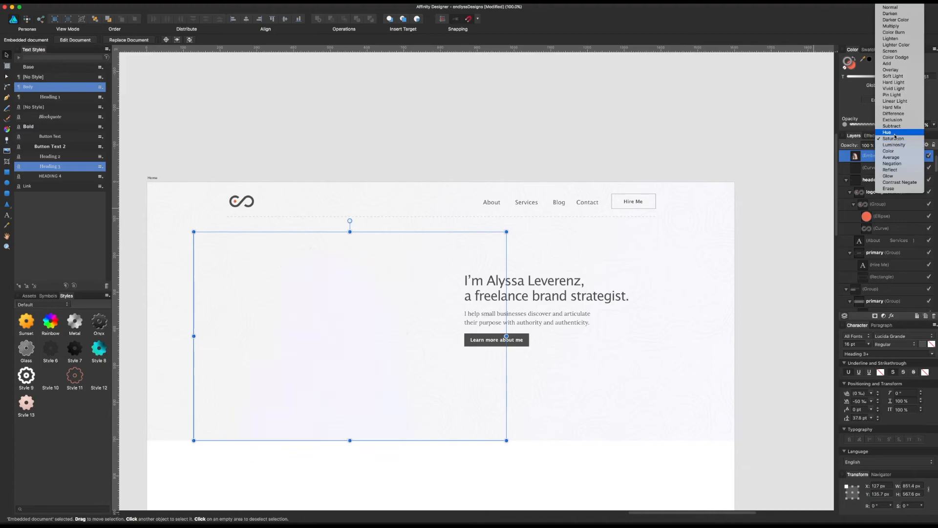
click(900, 8)
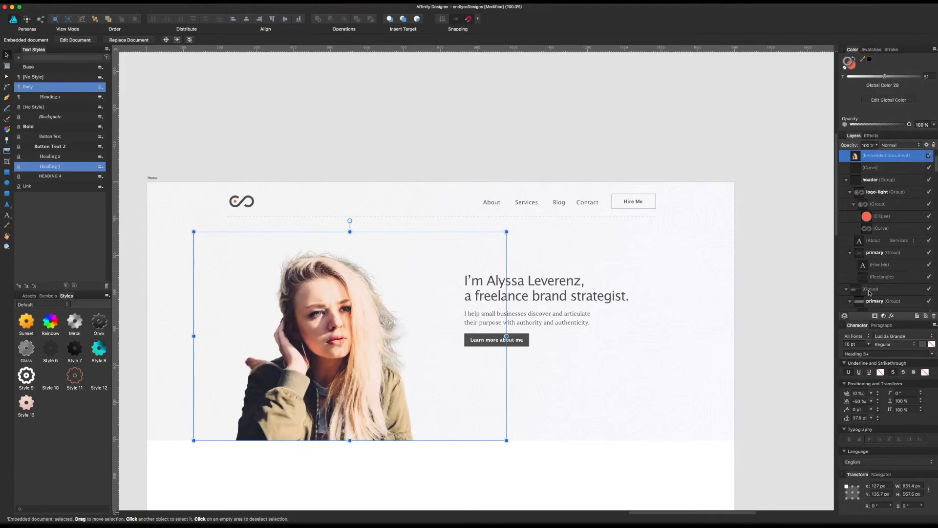
Step: Try a Black & White adjustment at 50% opacity on the portrait
click(884, 316)
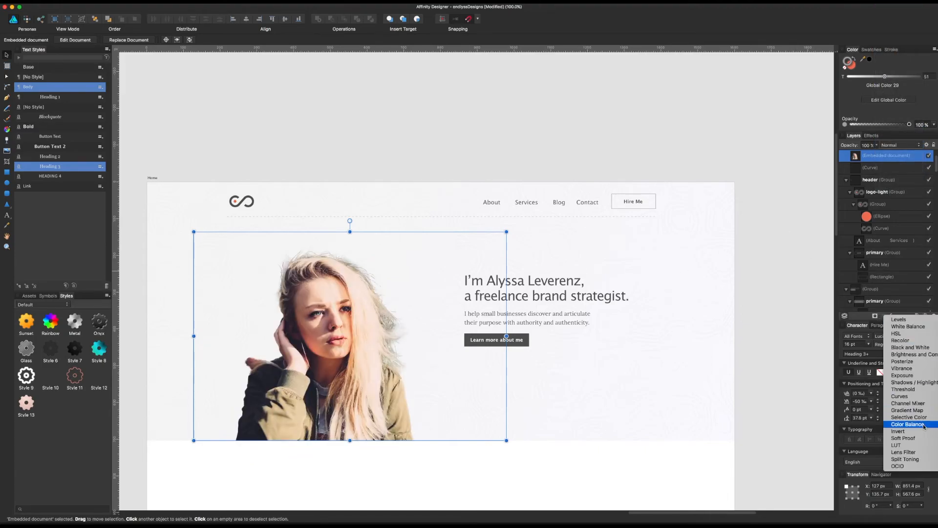
click(907, 353)
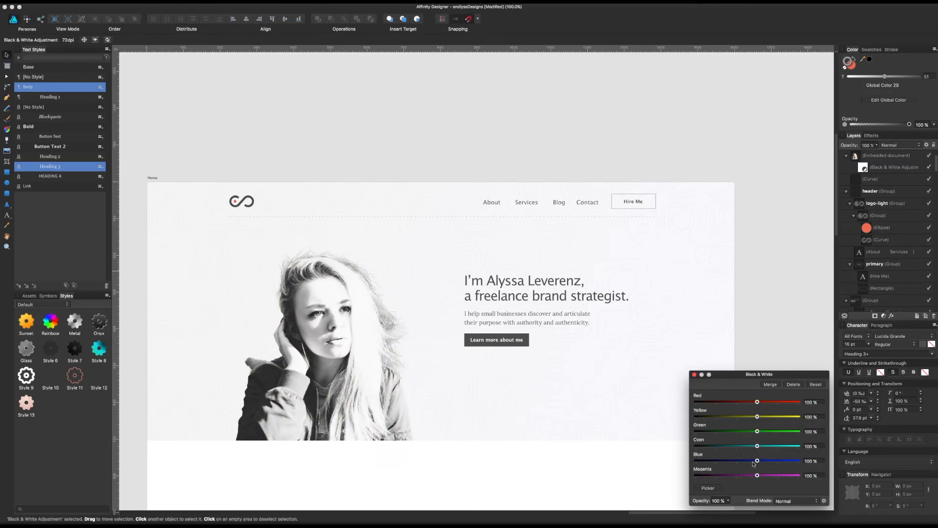
click(726, 500)
drag(731, 509, 698, 511)
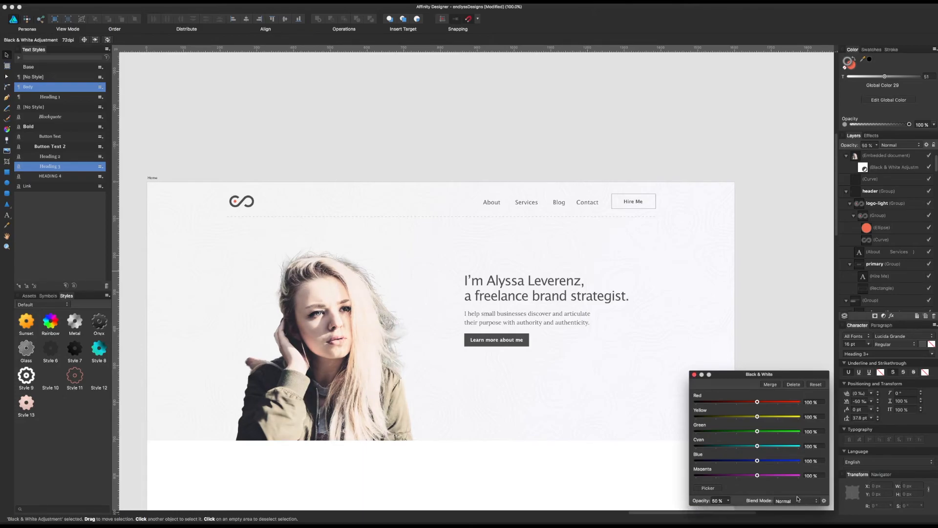
click(694, 375)
click(394, 245)
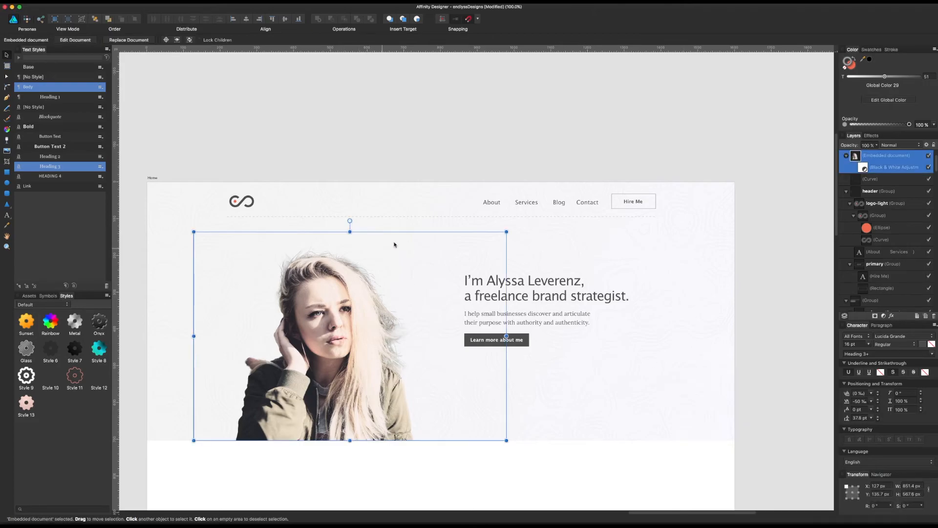
Step: Enlarge the portrait to about 1001 × 668 px and give it a Black & White adjustment at 60% opacity
drag(507, 441, 547, 470)
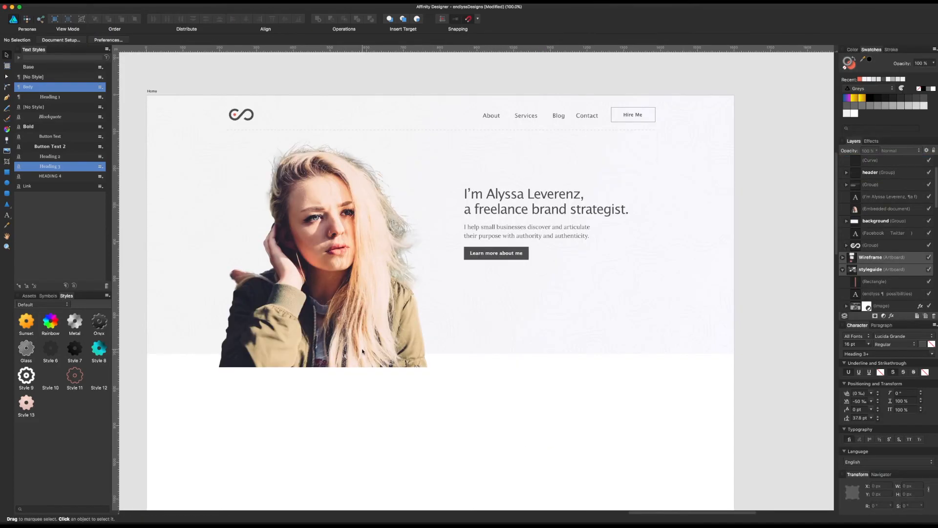
click(363, 351)
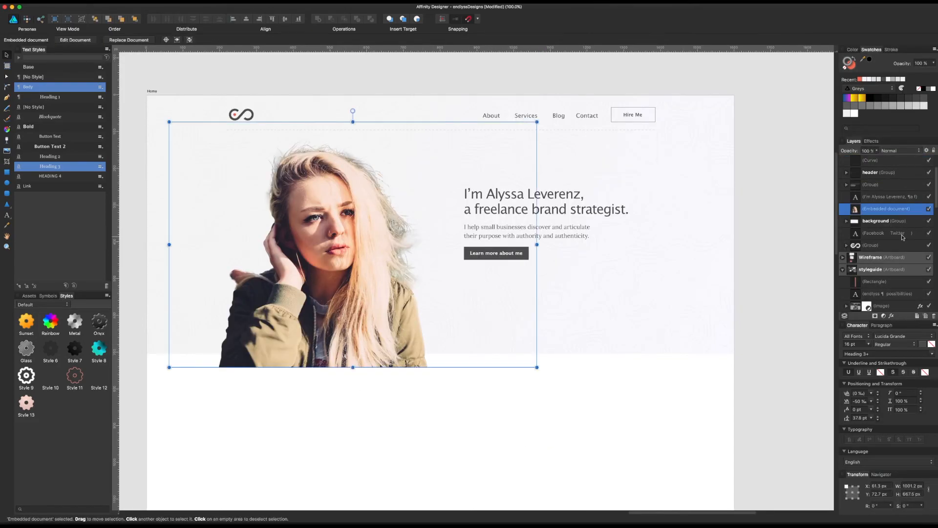
click(883, 317)
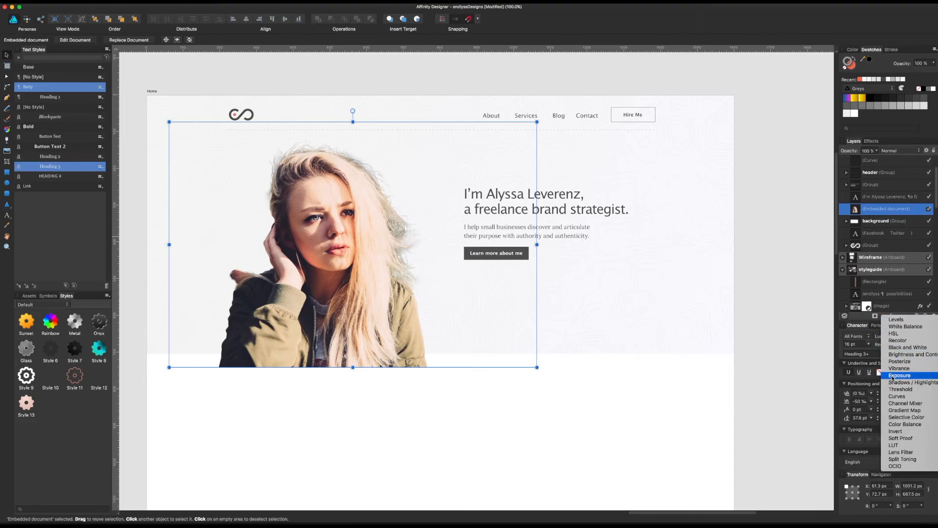
click(896, 349)
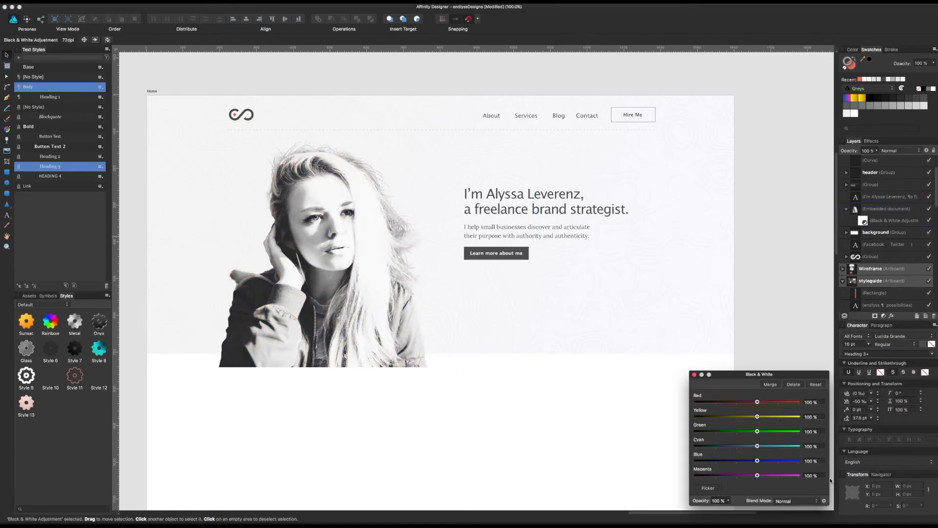
click(728, 500)
drag(713, 509, 698, 512)
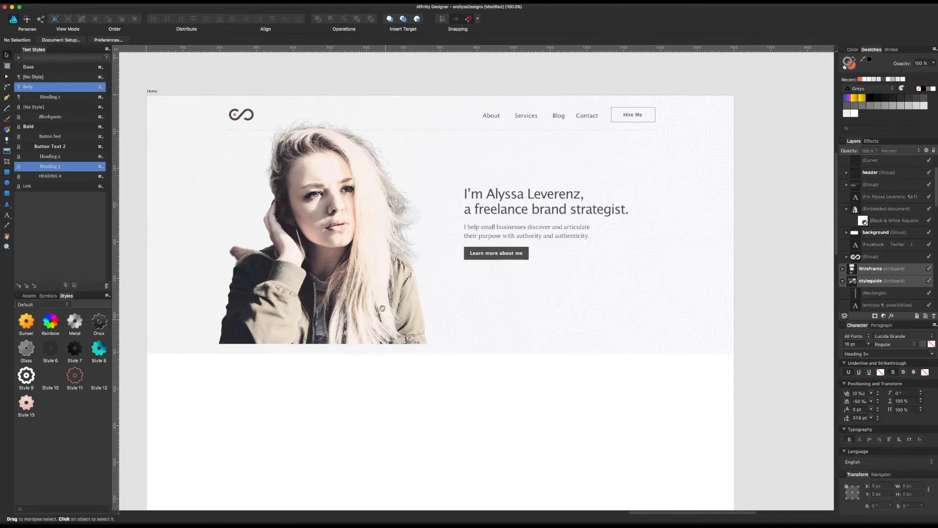
Step: Bring the portrait to the front and enlarge it to about 1055 × 703 px, resting on the hero background's lower edge
drag(361, 189, 390, 240)
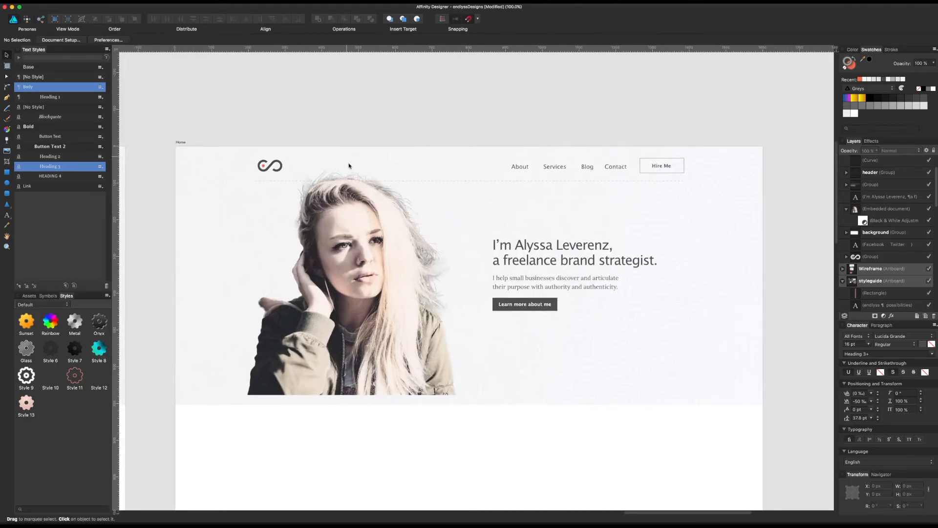
click(354, 184)
mouse_move(567, 147)
mouse_down()
mouse_move(578, 146)
mouse_move(564, 151)
mouse_up()
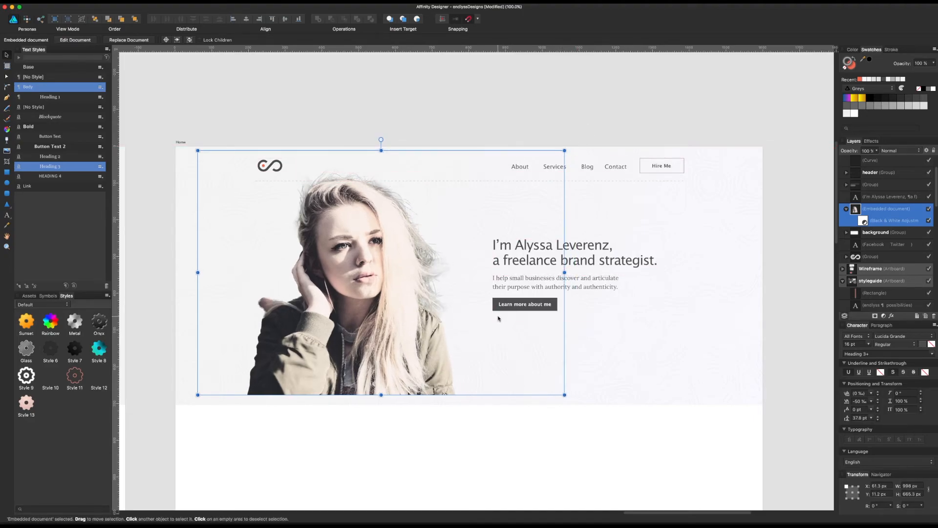
key(super+shift+bracketright)
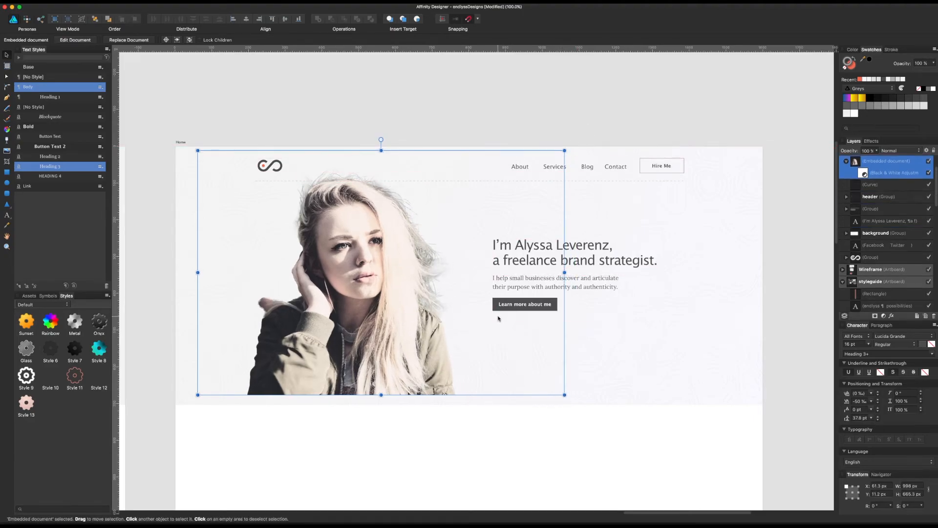
click(409, 440)
drag(407, 380, 407, 387)
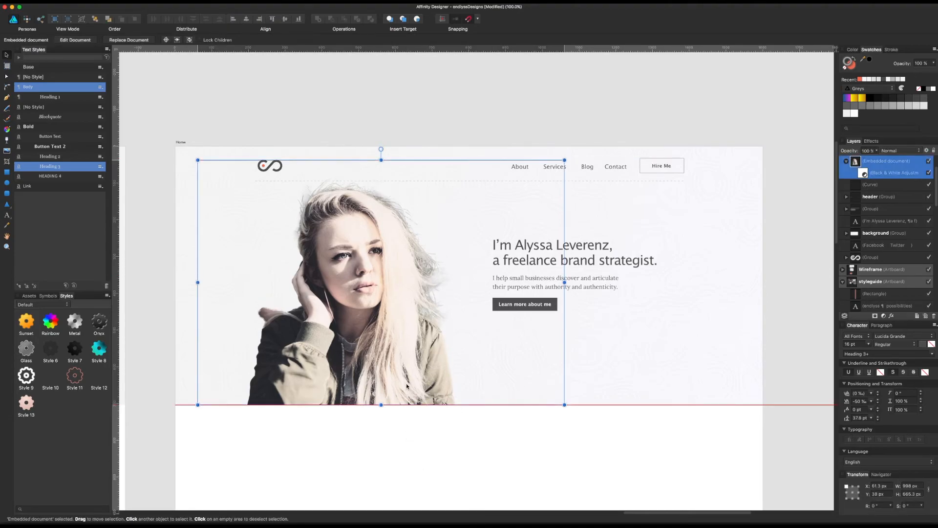
drag(564, 158, 586, 149)
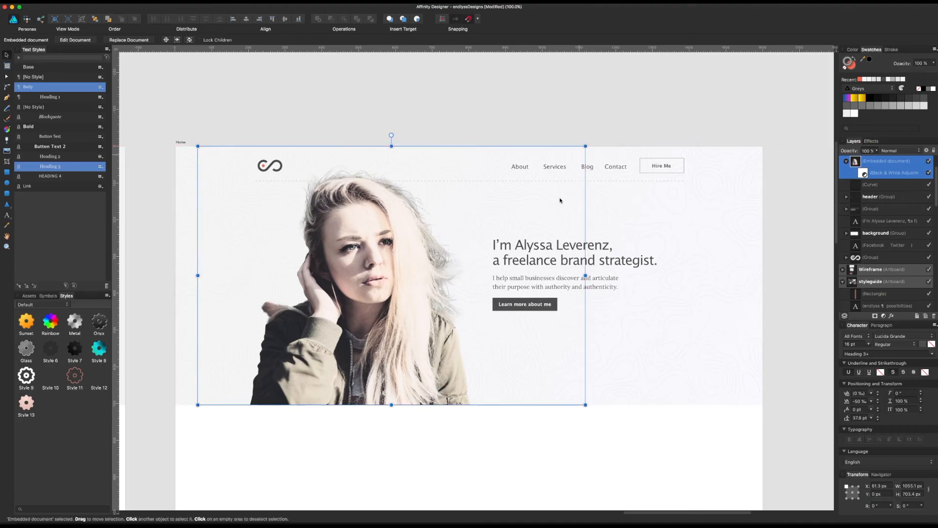
Step: Lower the opacity of the portrait's Black & White adjustment to 45%
scroll(523, 277, right, 2)
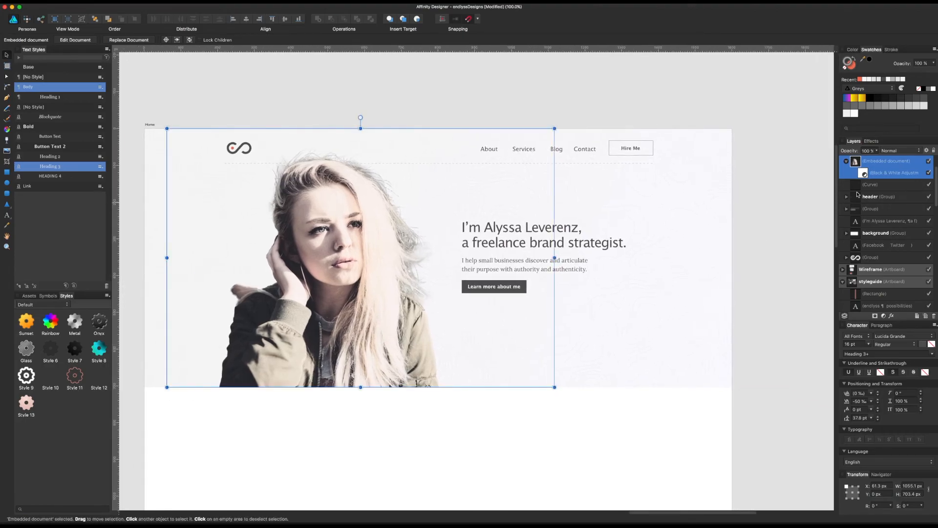
double_click(863, 174)
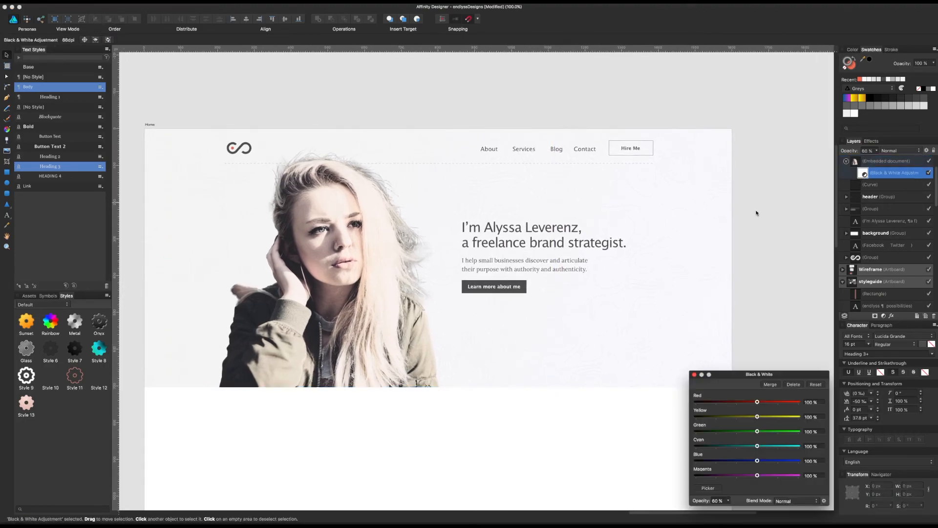
click(727, 503)
mouse_move(729, 511)
mouse_down()
mouse_move(747, 510)
mouse_move(718, 511)
mouse_up()
click(694, 374)
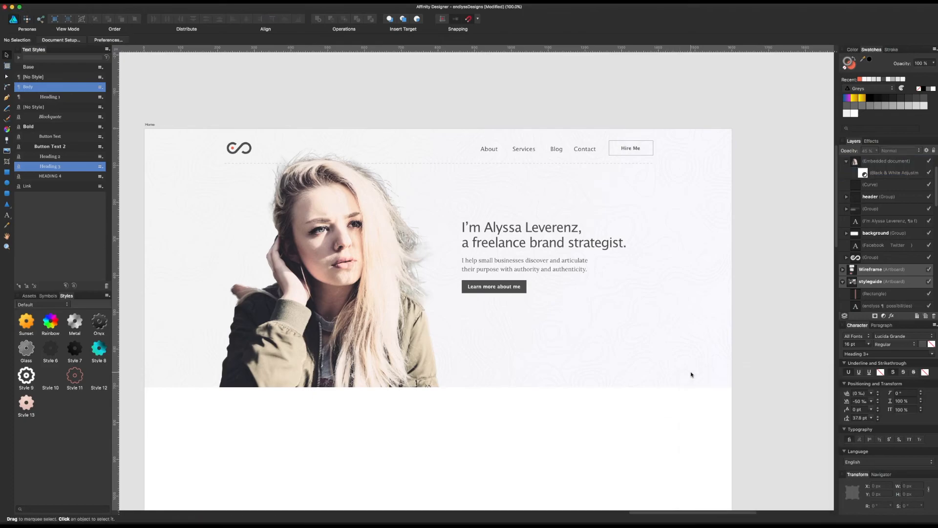
Step: Add a new regular layer above the portrait, undoing the pixel layer created by mistake
scroll(537, 425, right, 1)
scroll(518, 408, left, 2)
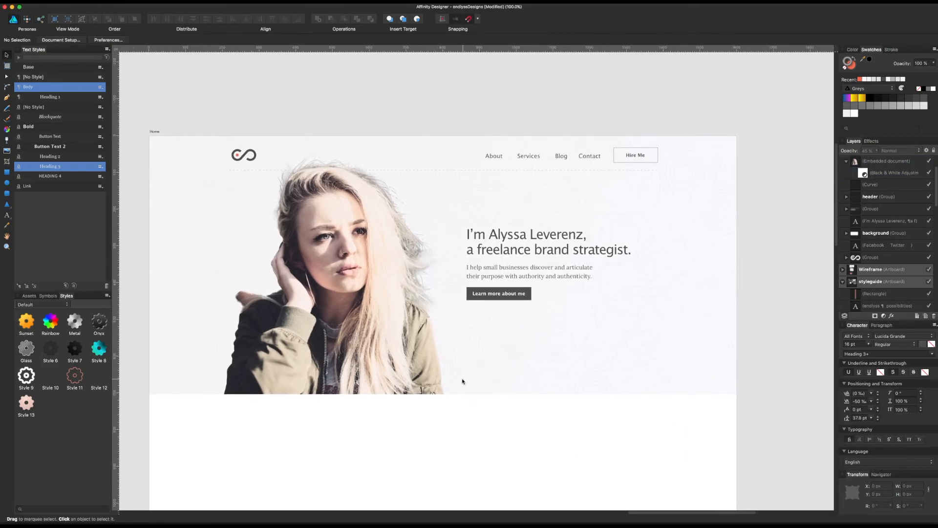
drag(364, 291, 414, 279)
click(413, 278)
double_click(873, 161)
click(918, 316)
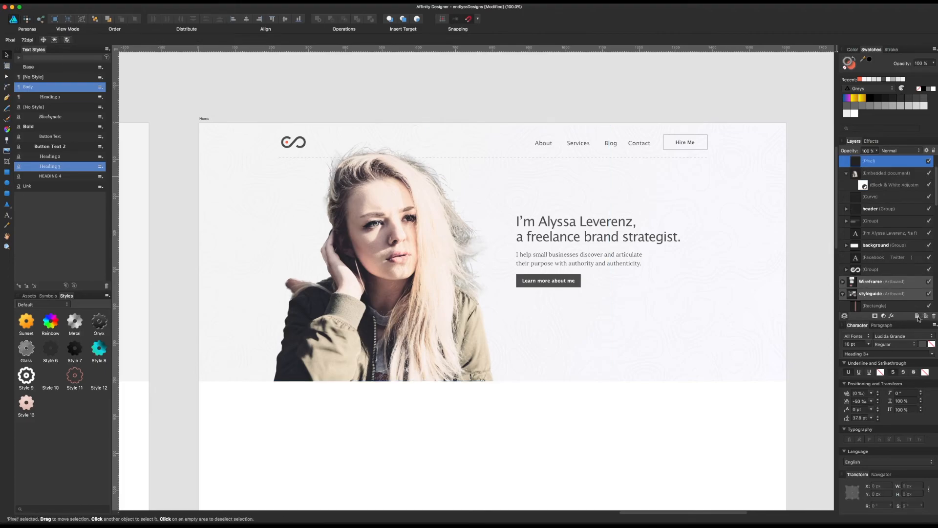
key(super+z)
click(918, 318)
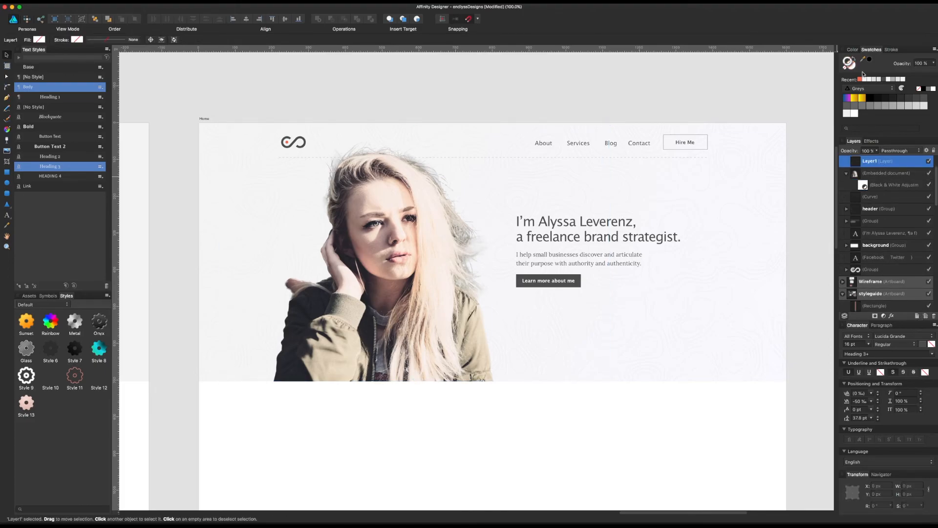
click(860, 80)
key(super+z)
Step: Draw a circle about 465 px across over the hero with the recent coral fill, no stroke and Average blend mode
click(7, 183)
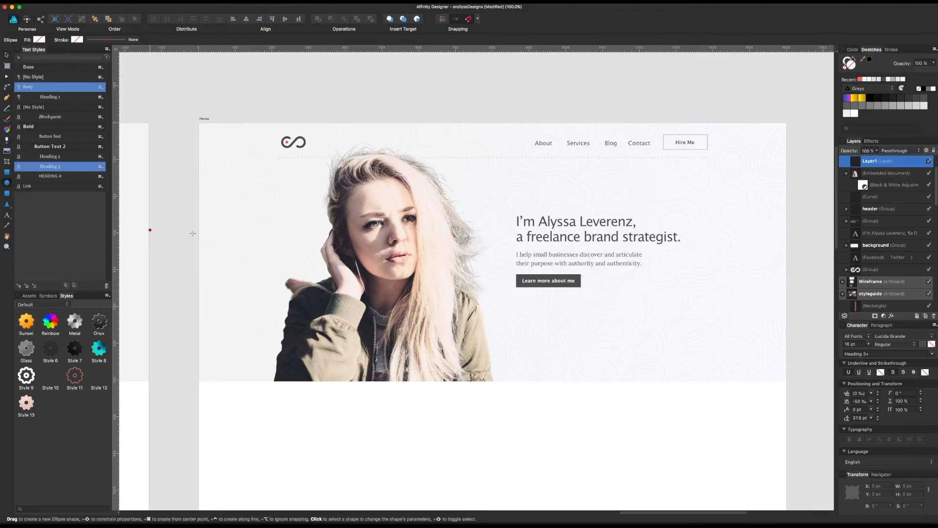
drag(379, 199, 550, 369)
click(863, 79)
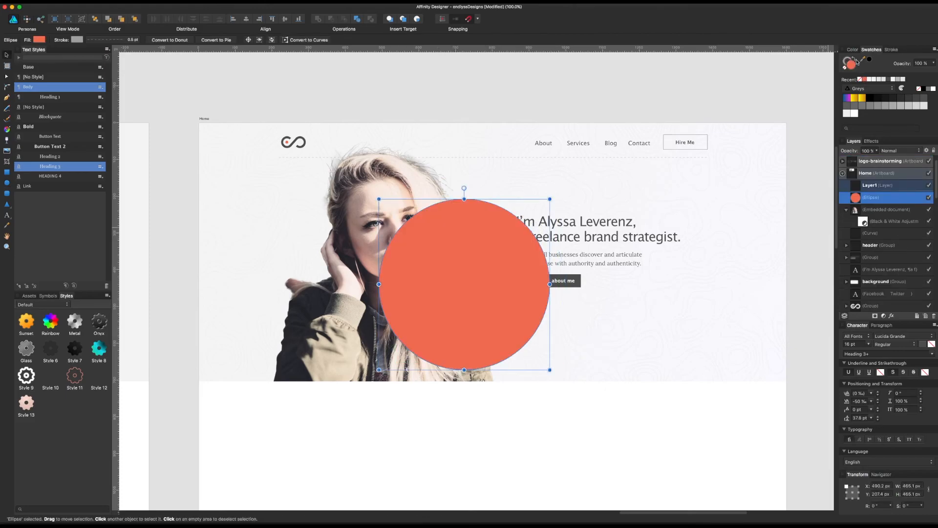
click(847, 60)
click(844, 67)
click(853, 68)
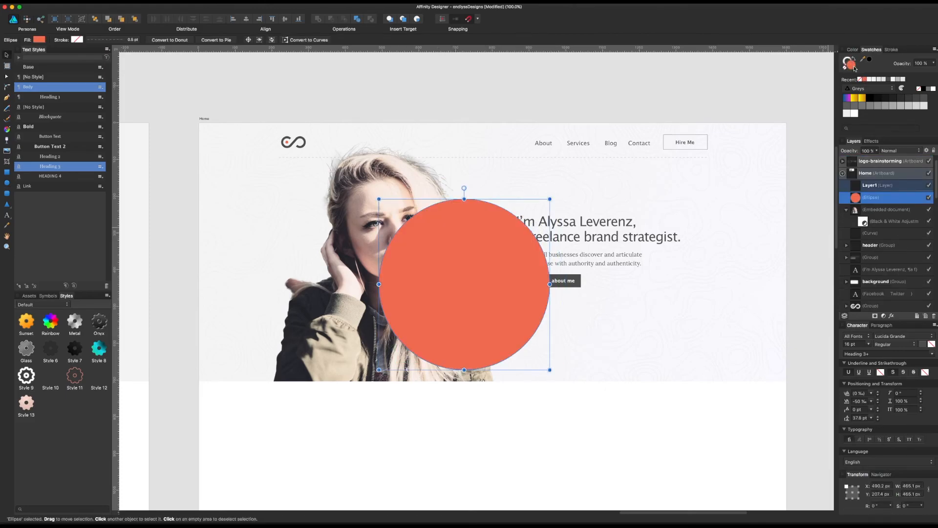
click(884, 150)
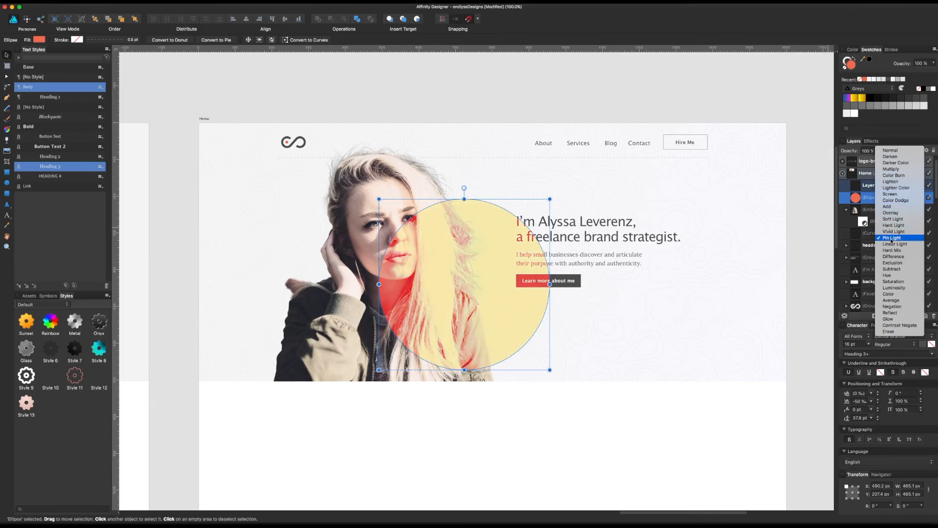
click(888, 300)
Step: Place the coral circle behind the portrait, centred around the head and shoulders, and enlarge it to about 551 px across
drag(480, 205, 408, 207)
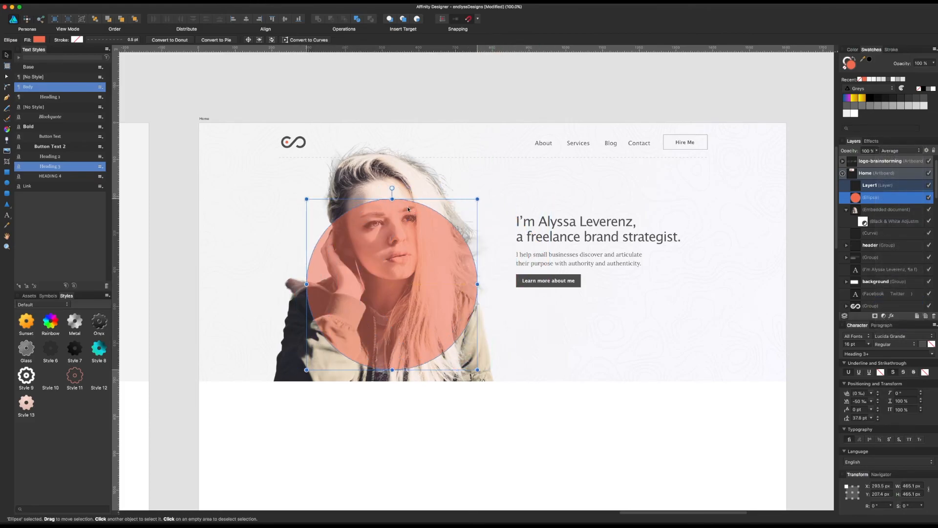
key(super+bracketleft)
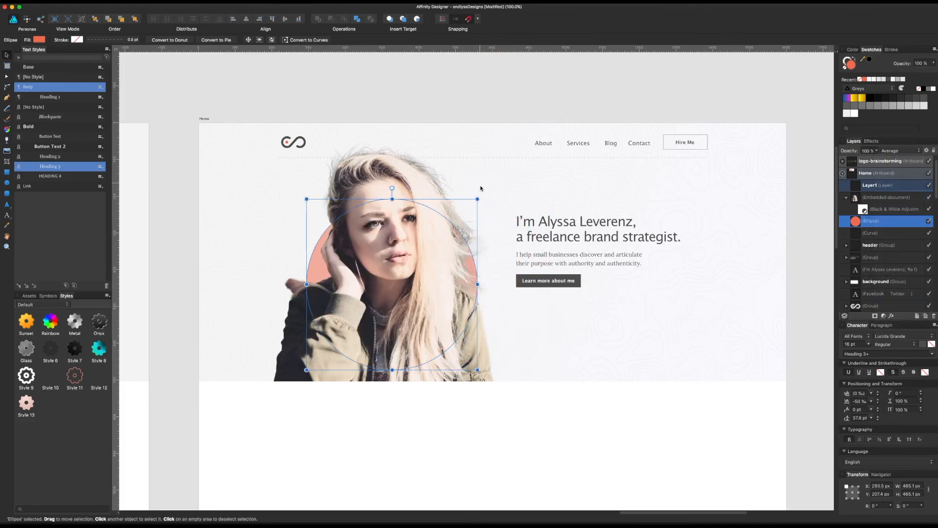
drag(477, 199, 530, 186)
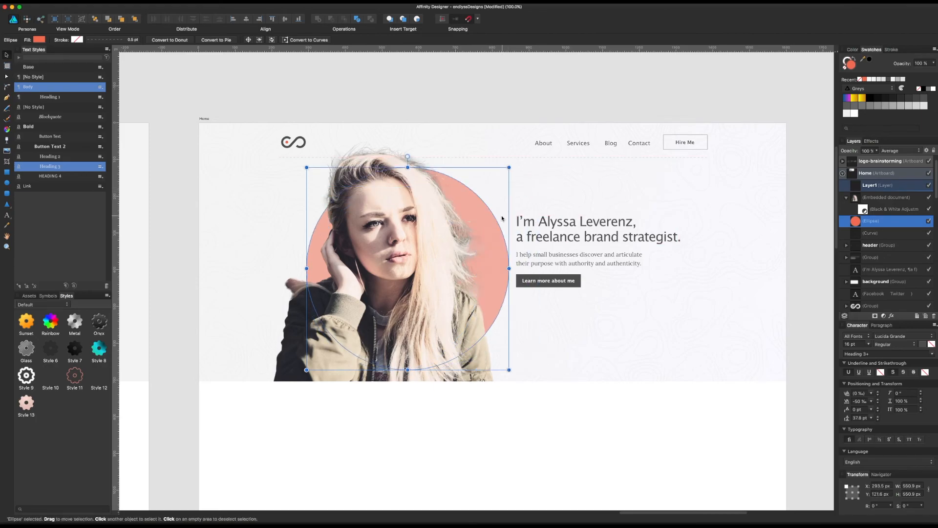
drag(489, 225, 473, 225)
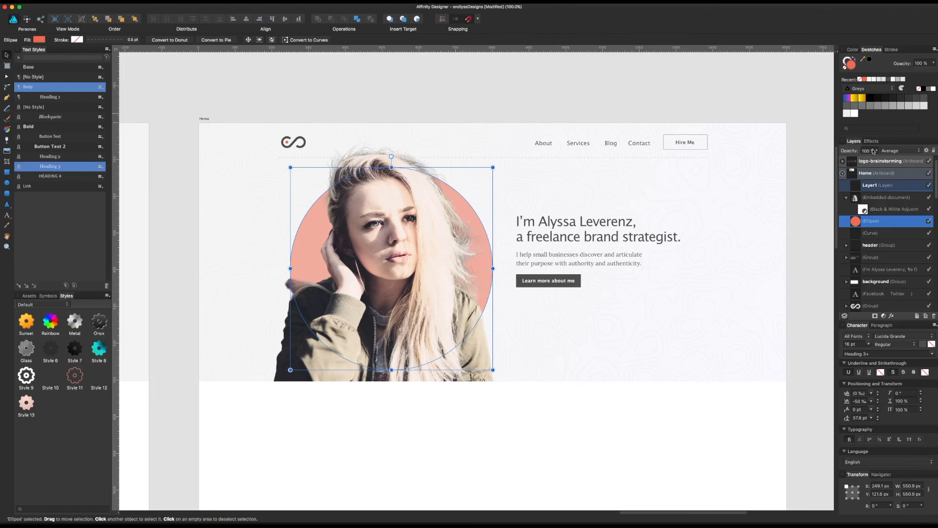
Step: Set the coral circle's blend mode to Multiply and lower its opacity to 90%
click(885, 151)
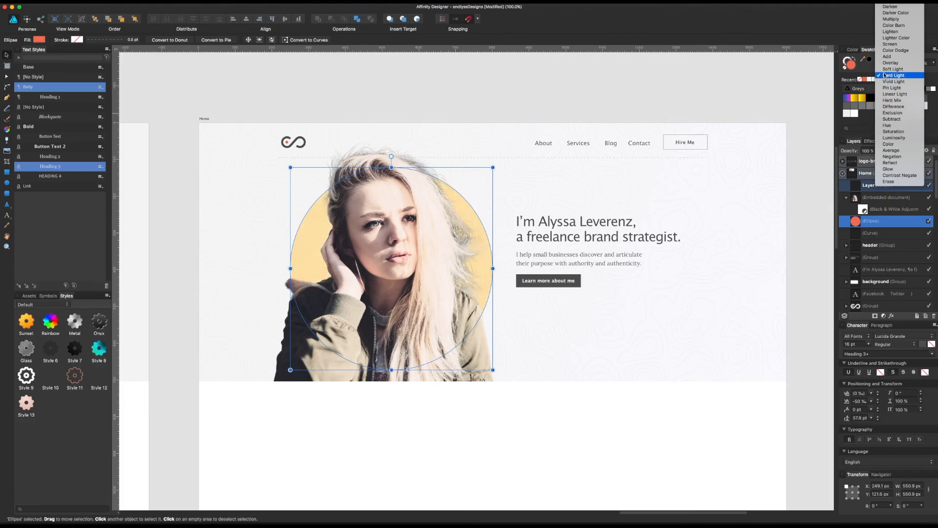
click(892, 85)
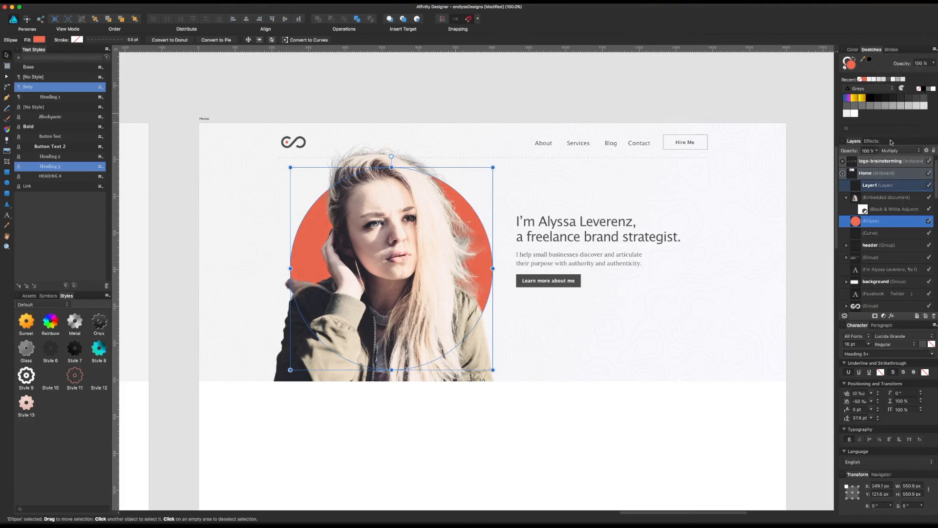
drag(878, 151, 871, 161)
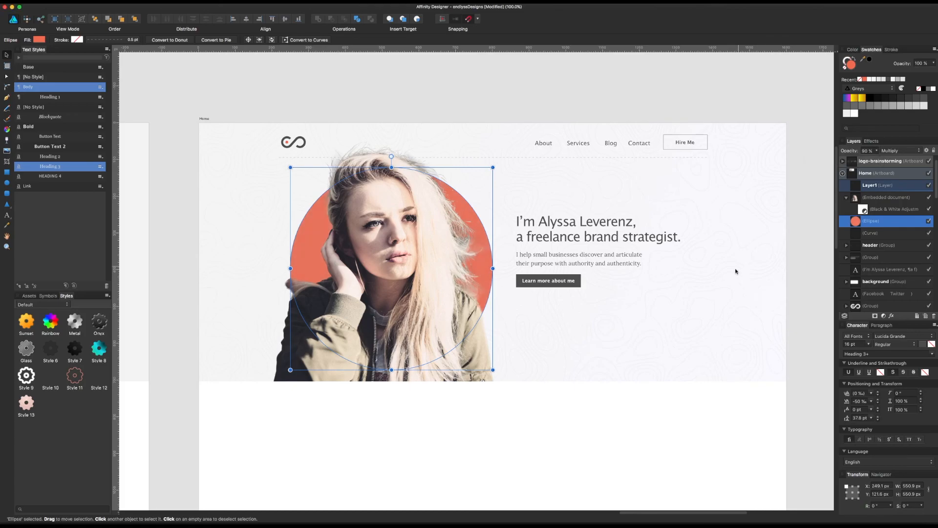
click(738, 273)
Step: Adjust the blend mode and opacity of the pattern group nested inside the hero's background group
scroll(858, 284, down, 1)
click(847, 278)
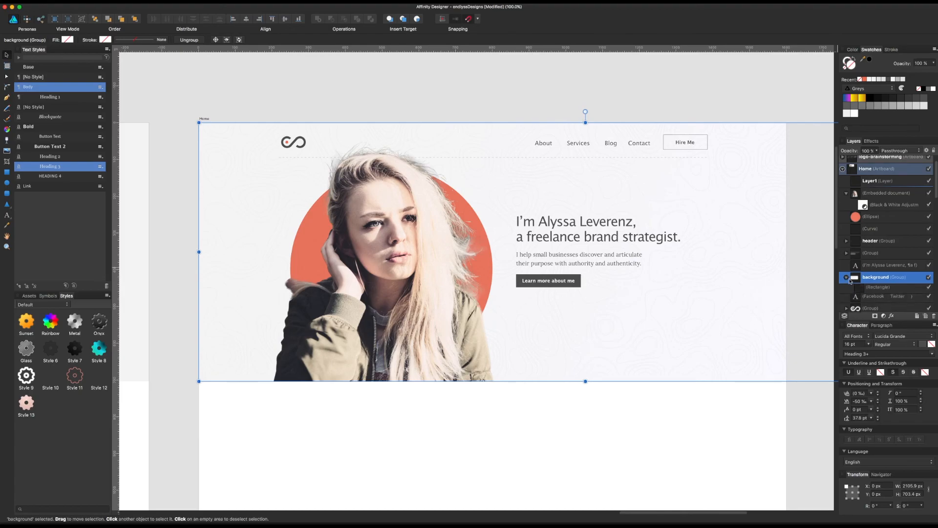
scroll(851, 279, down, 2)
click(884, 273)
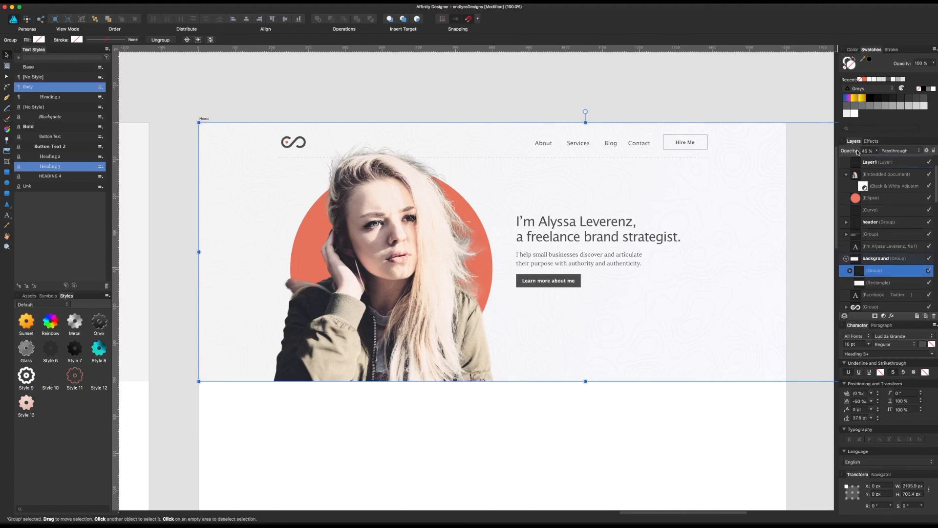
click(894, 151)
click(899, 164)
click(877, 151)
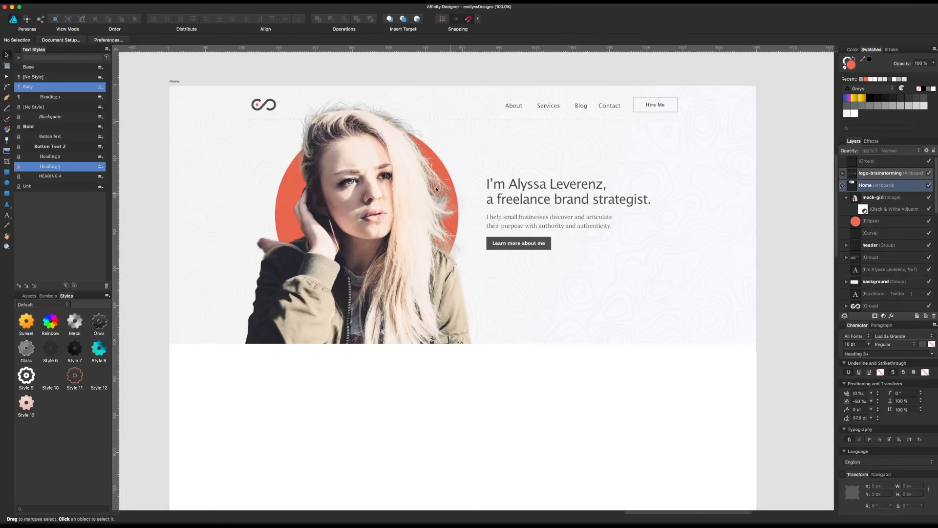
Step: Review the hero section, checking the portrait, coral circle, logo, navigation and headline with nothing selected
click(382, 183)
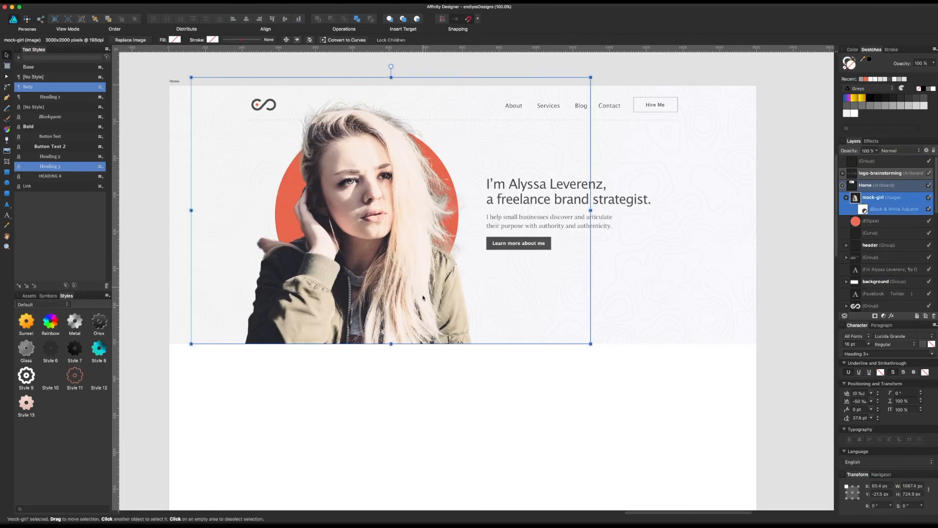
click(422, 394)
scroll(431, 389, left, 2)
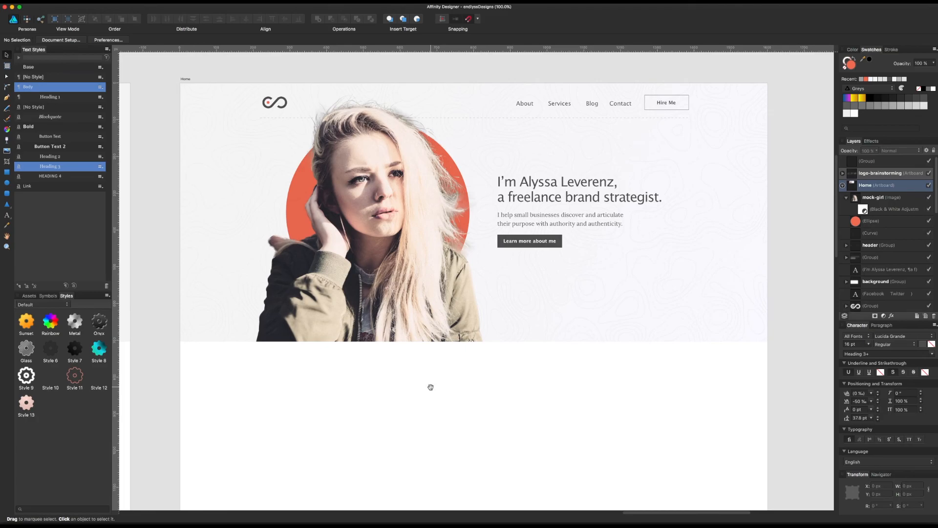
scroll(430, 389, up, 2)
scroll(431, 389, left, 1)
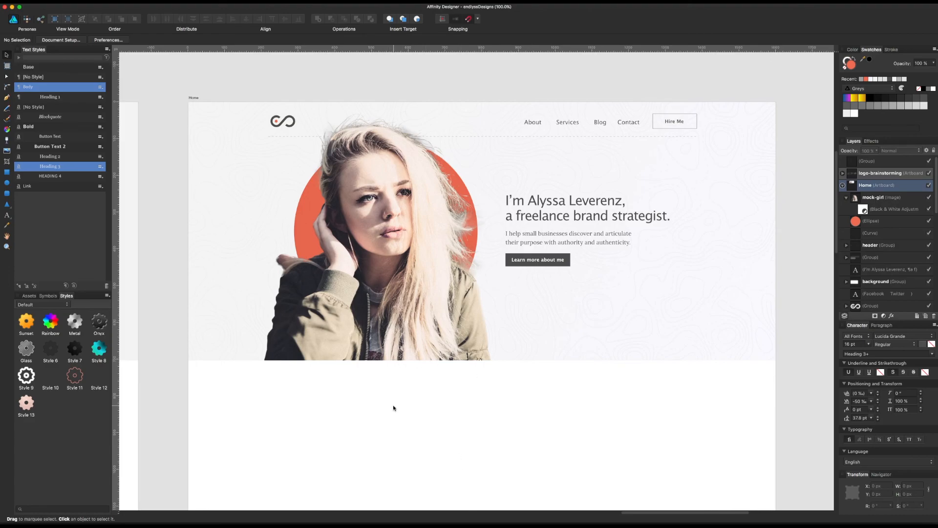
scroll(398, 408, down, 1)
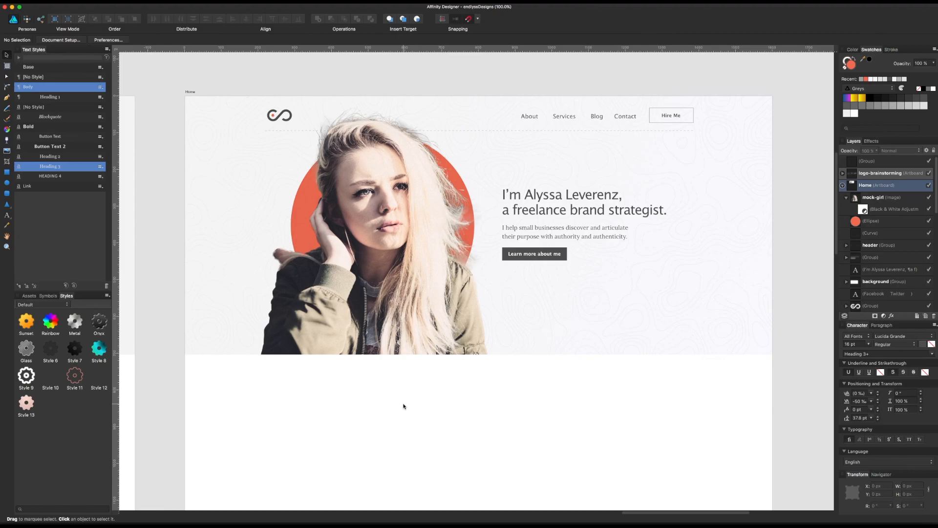
scroll(493, 190, up, 3)
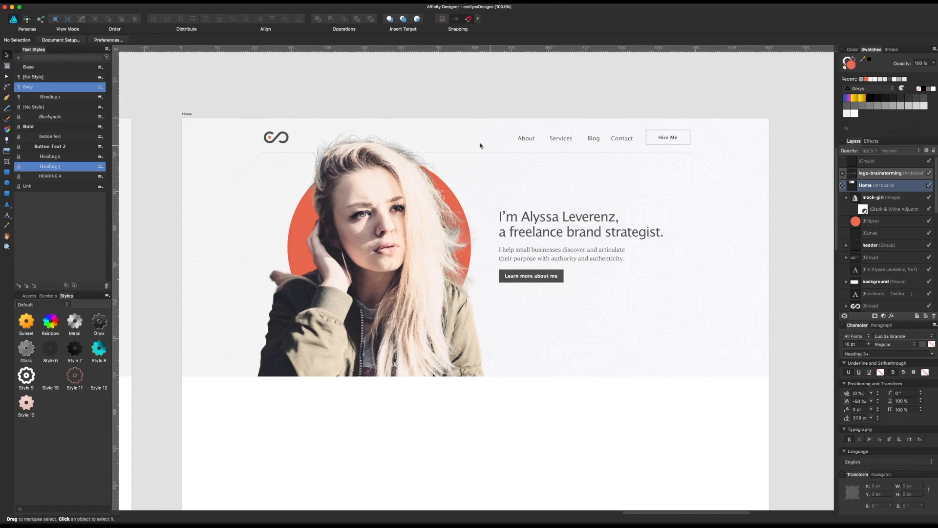
click(280, 141)
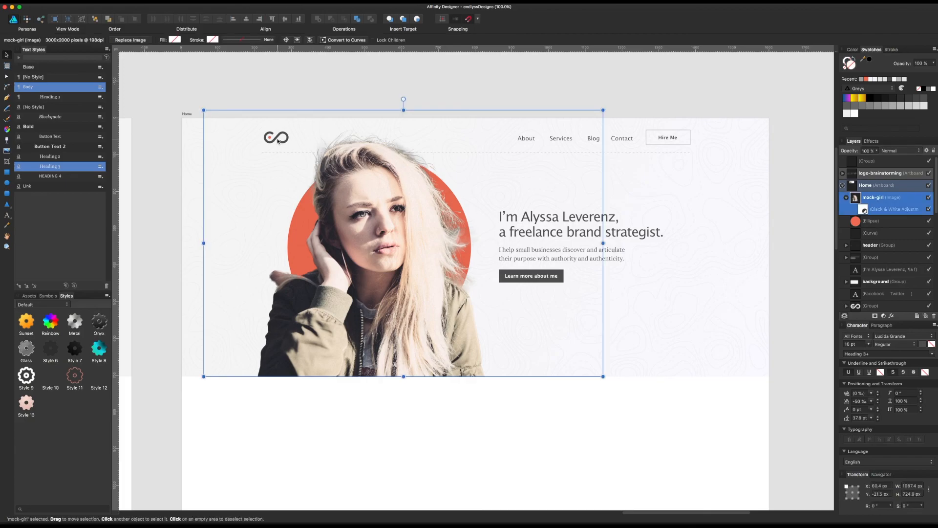
click(284, 100)
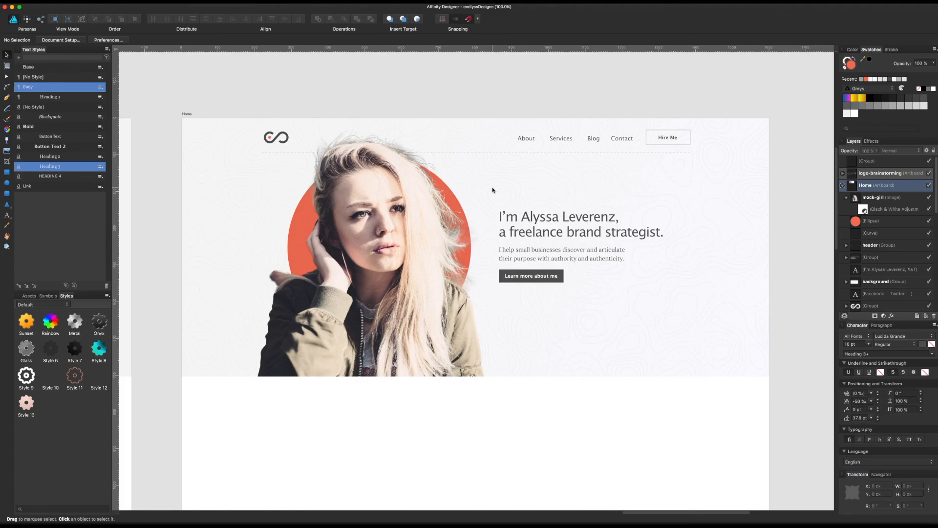
click(500, 128)
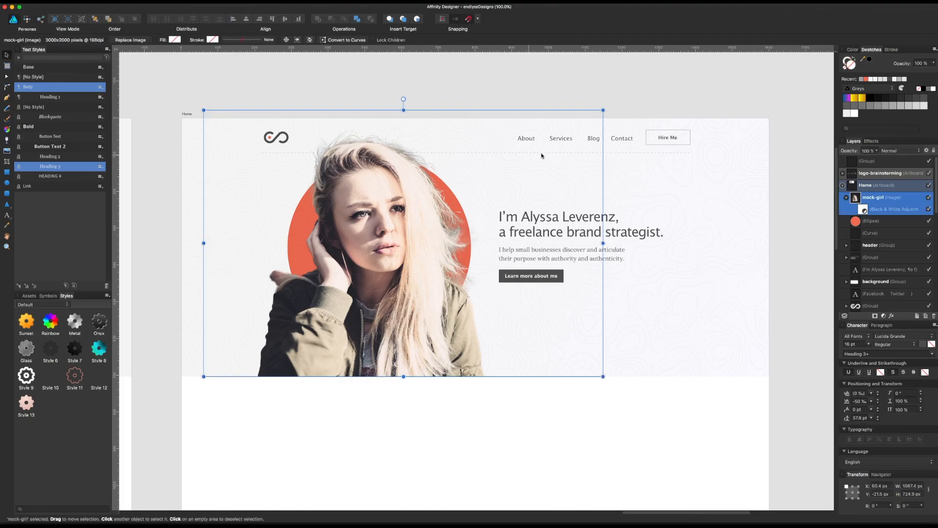
click(658, 159)
click(586, 394)
scroll(586, 394, right, 1)
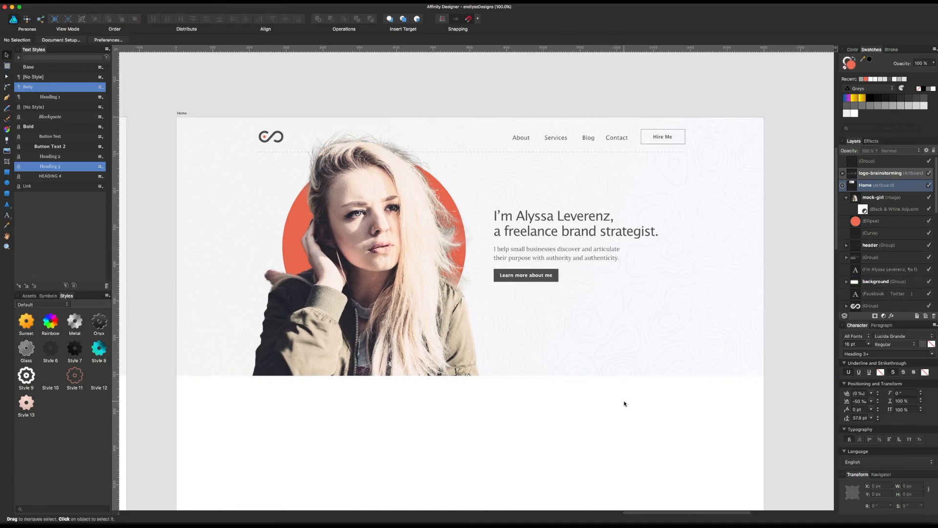
click(437, 332)
key(space)
drag(437, 333, 454, 293)
Step: Try to move and duplicate the hero's background group into the empty area below the hero, undoing the trial moves
click(676, 278)
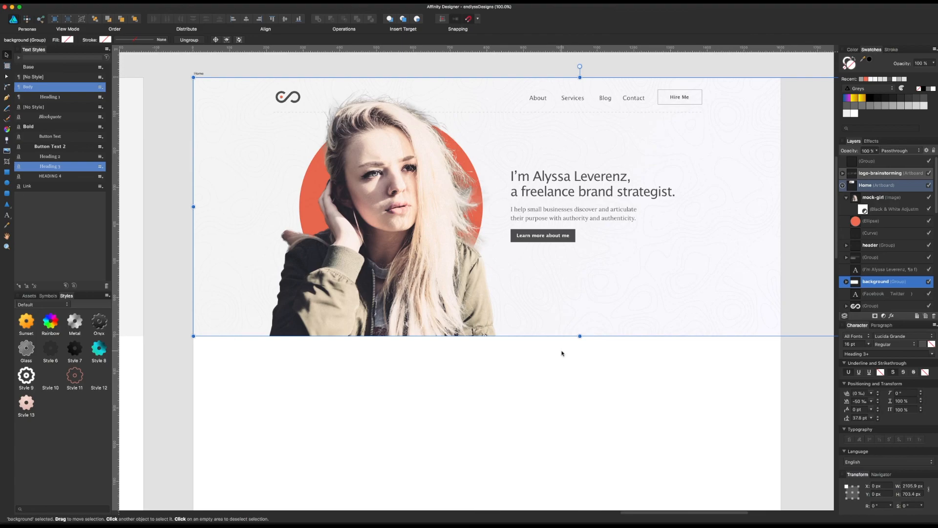
drag(580, 336, 576, 429)
key(super+z)
drag(670, 289, 655, 517)
key(super+z)
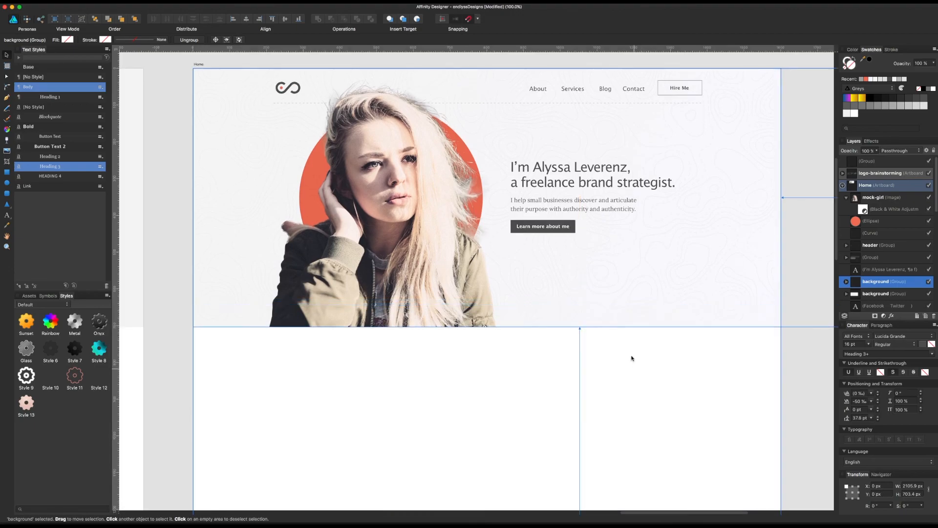
drag(636, 229, 634, 297)
click(608, 128)
drag(615, 121, 613, 119)
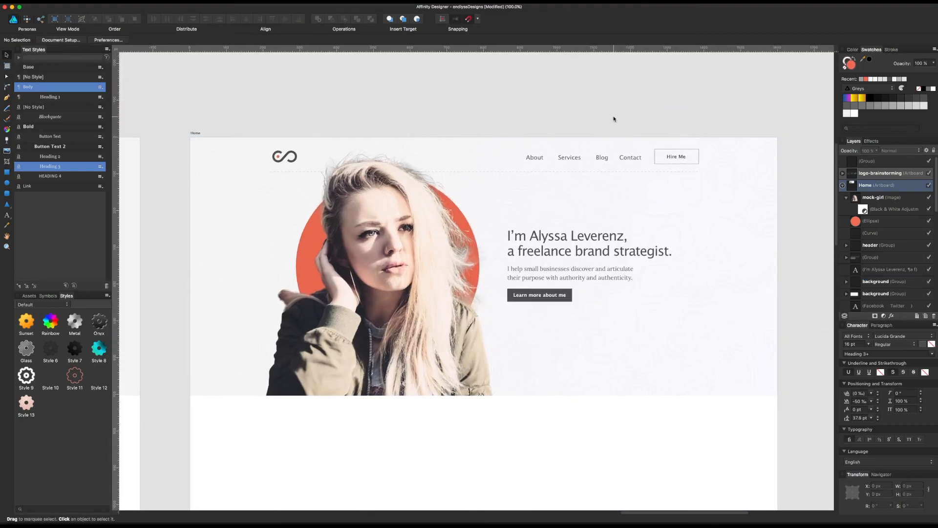
key(super+z)
Step: Examine the Wireframe artboard's sections from the hero to the "Let's talk" call to action, and return to the Home artboard's hero
drag(597, 327, 596, 315)
drag(462, 398, 455, 305)
drag(481, 184, 500, 231)
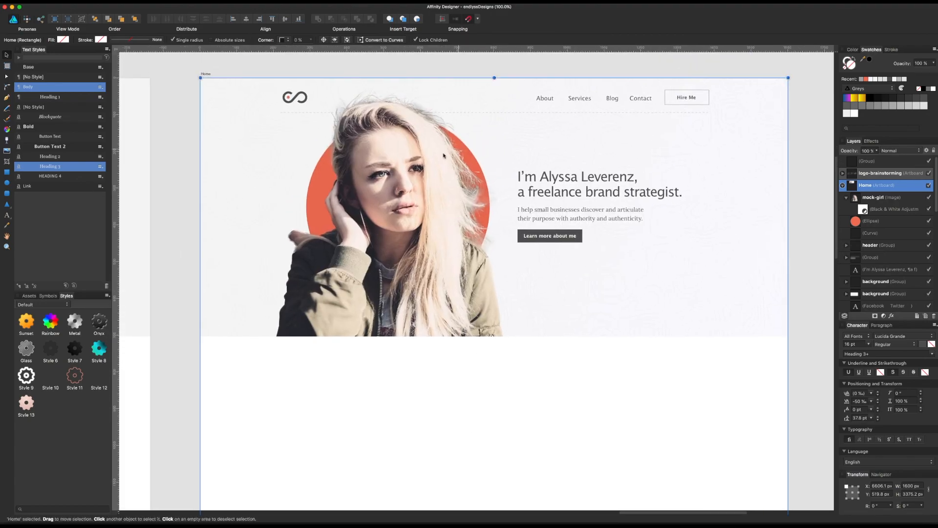
scroll(558, 337, down, 2)
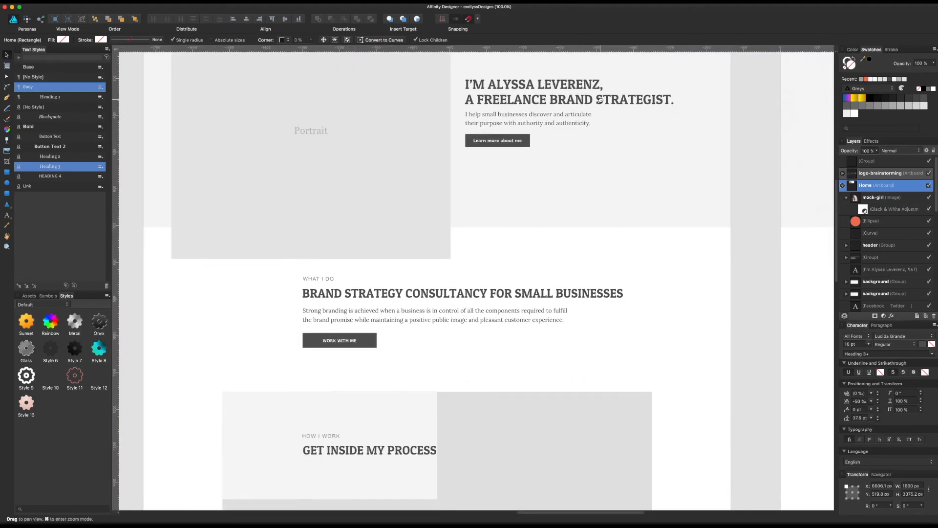
drag(590, 297, 590, 206)
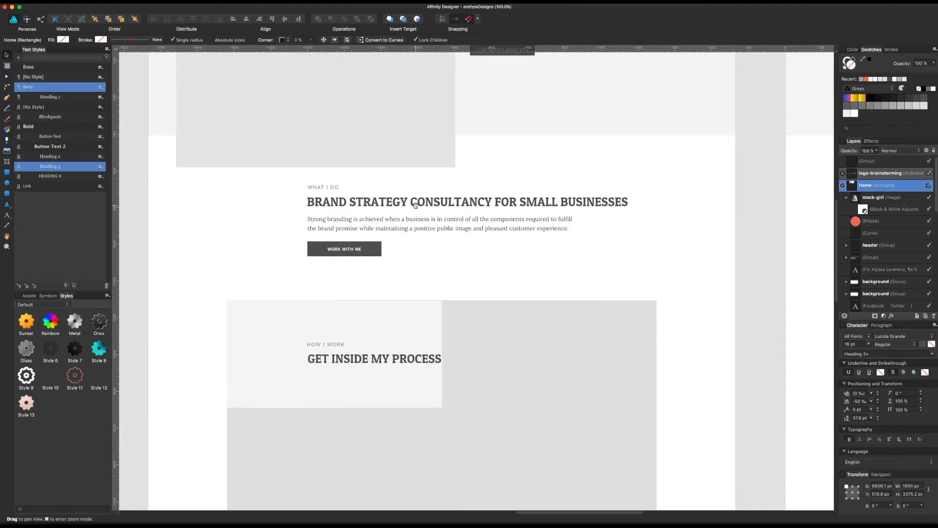
scroll(489, 206, down, 7)
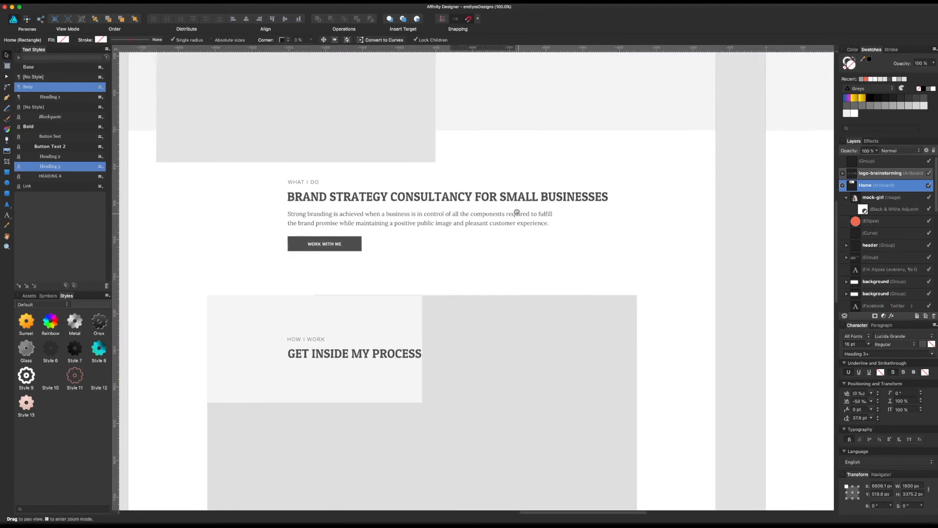
scroll(481, 193, down, 13)
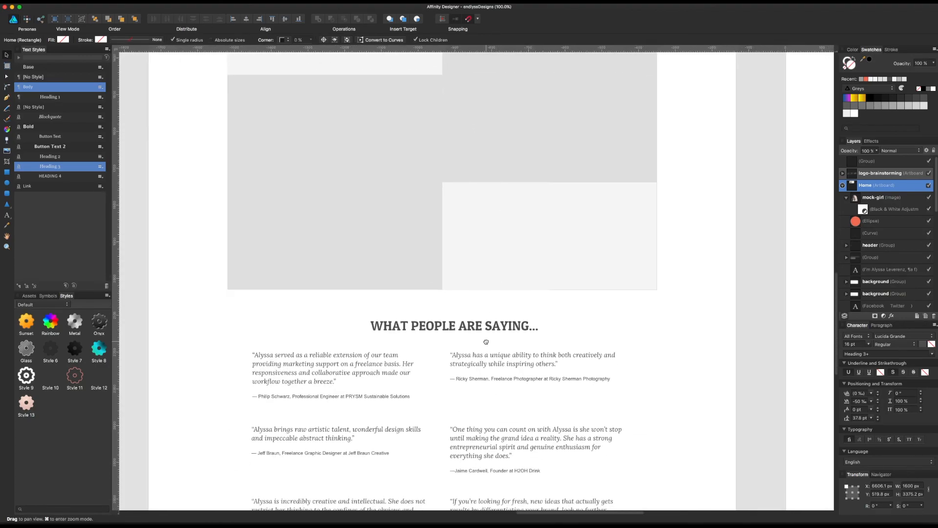
scroll(483, 182, down, 3)
scroll(544, 312, right, 17)
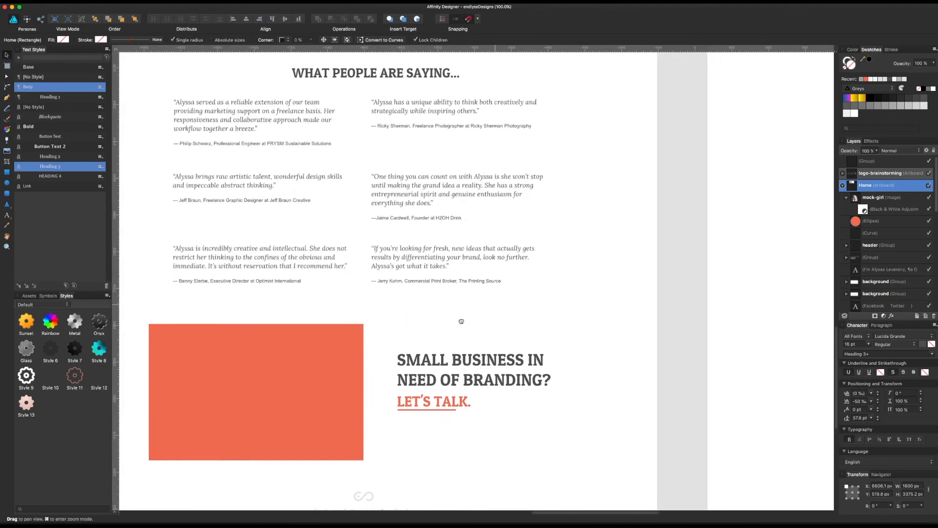
scroll(346, 426, right, 5)
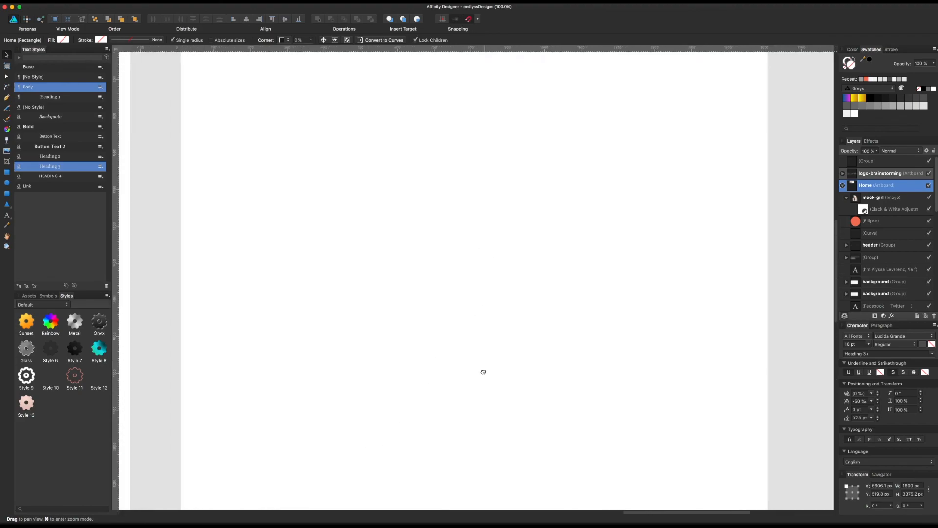
scroll(488, 327, up, 20)
drag(509, 360, 520, 391)
click(526, 334)
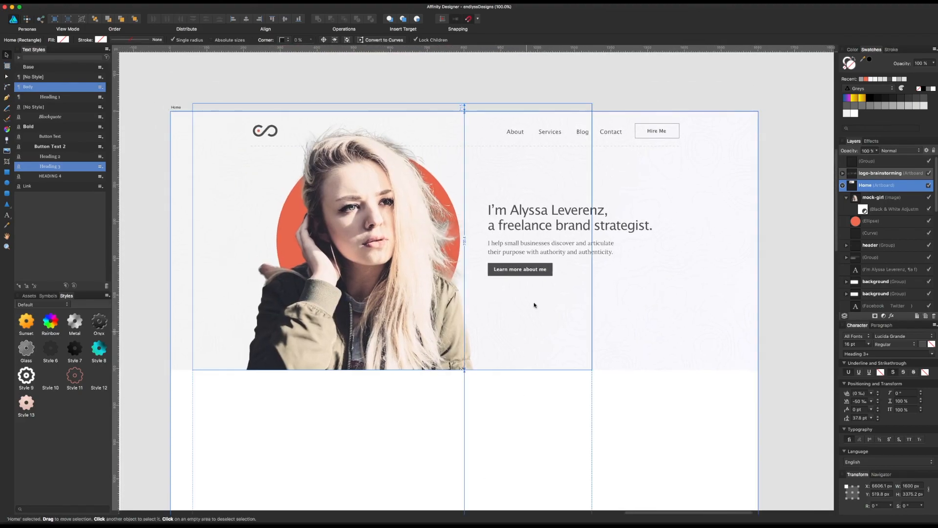